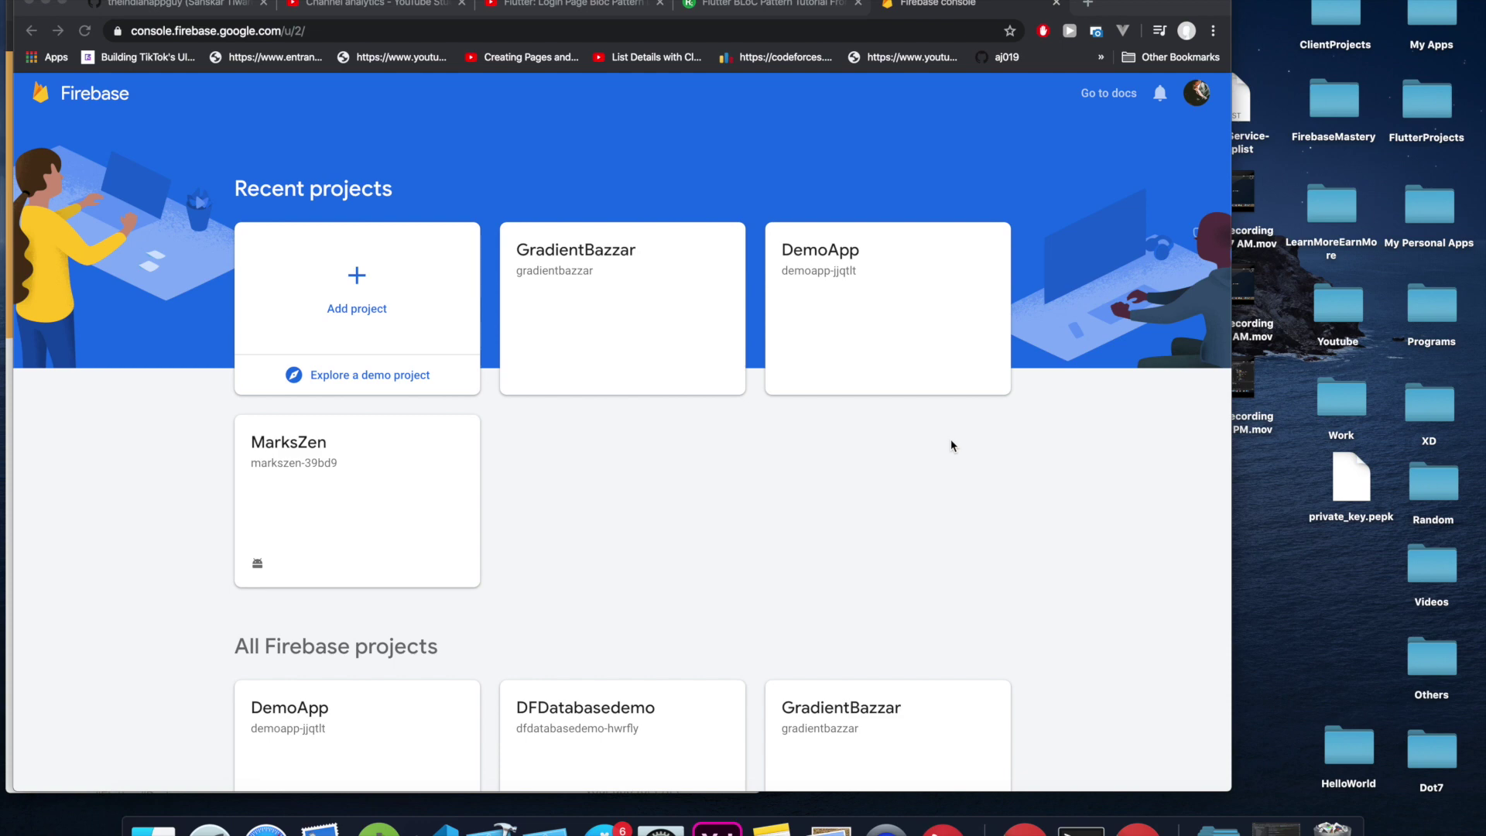
Minimize the Firebase browser window to reveal the running portfolio, and bring back the minimized code editor and browser windows.
{"action": "left_click", "coordinate": [45, 4]}
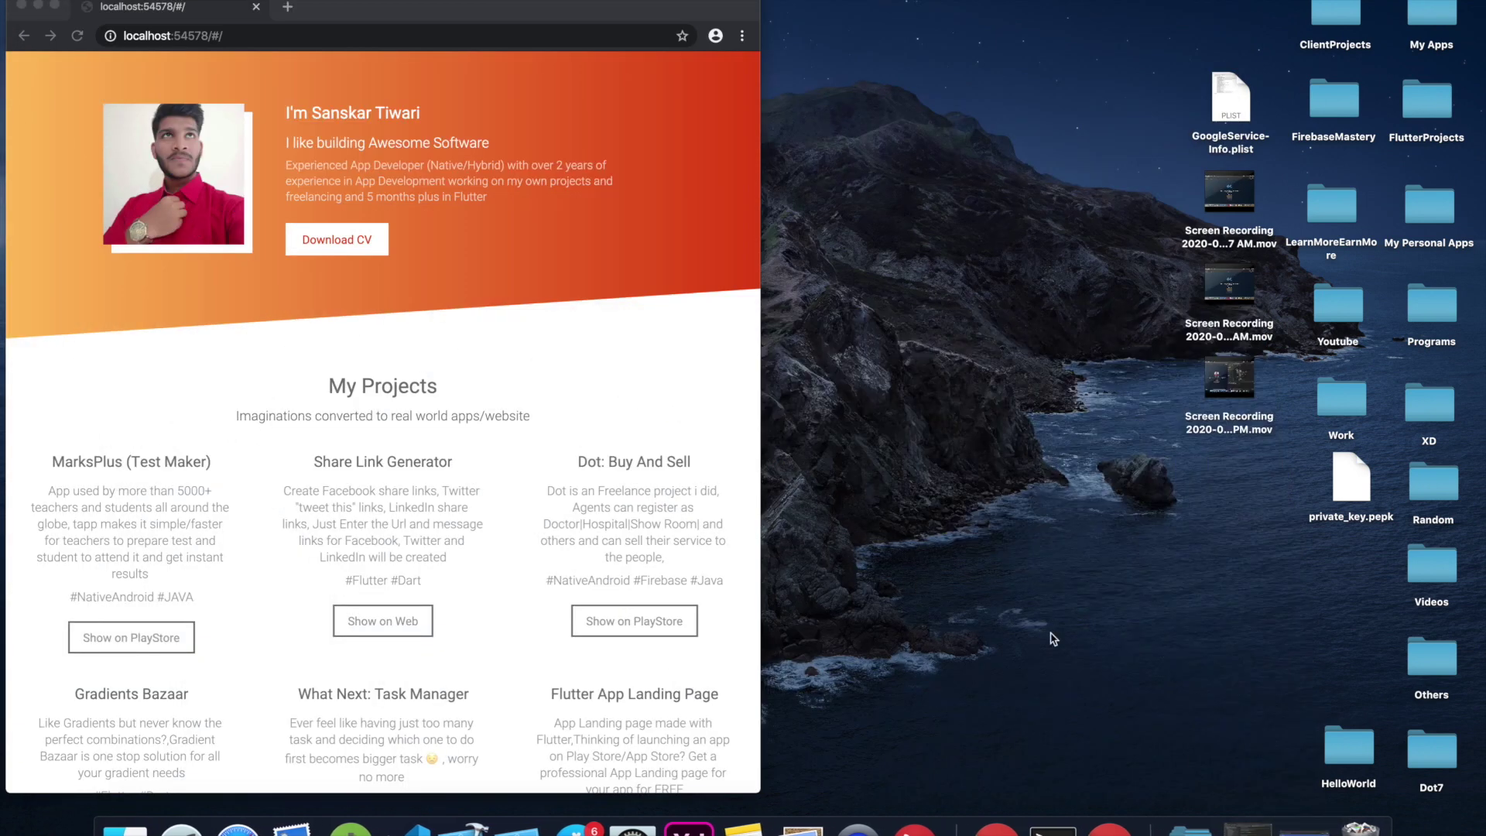
{"action": "left_click", "coordinate": [1248, 827]}
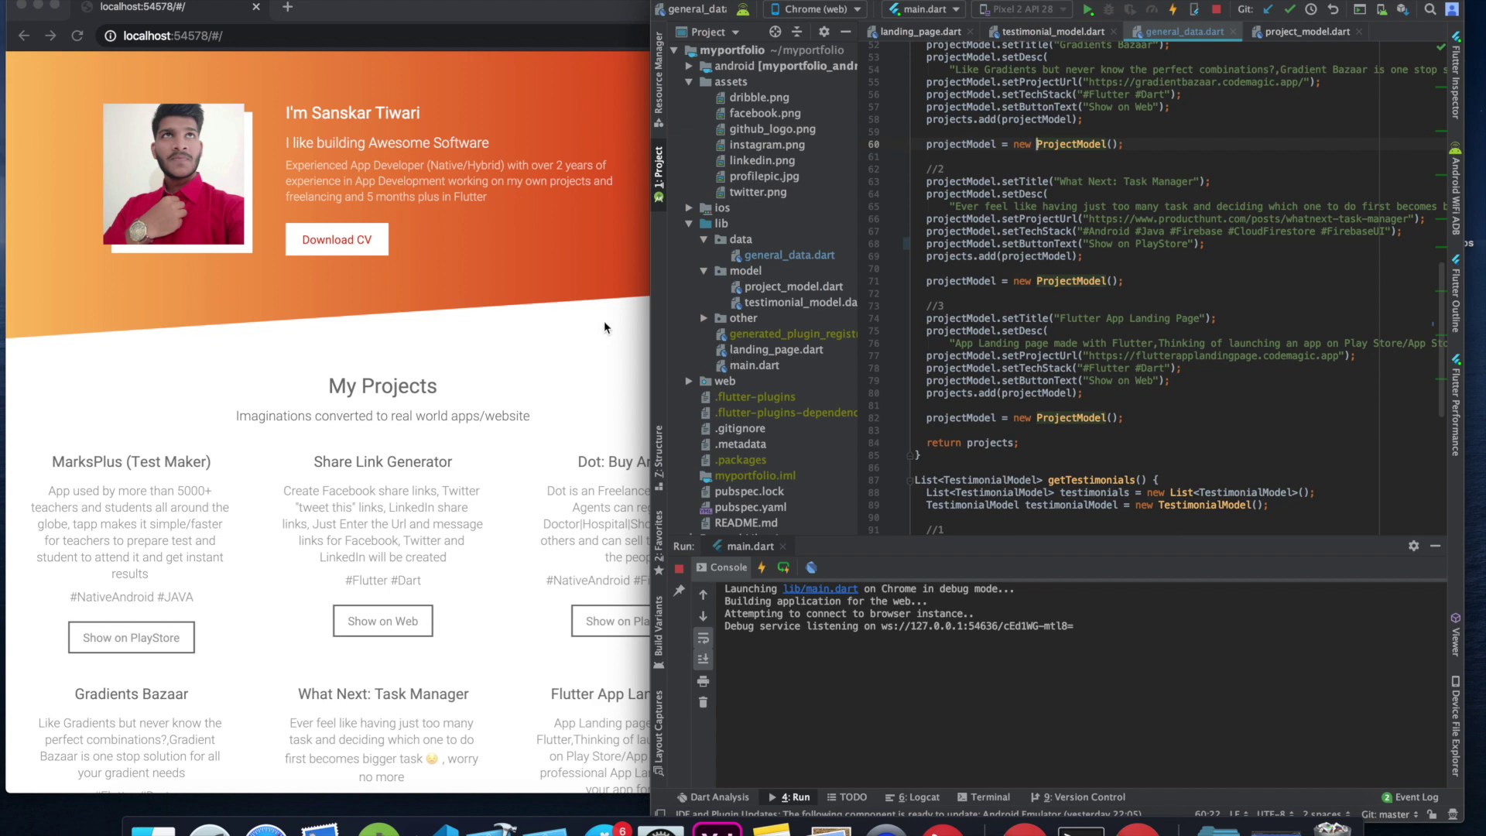
{"action": "left_click", "coordinate": [1277, 827]}
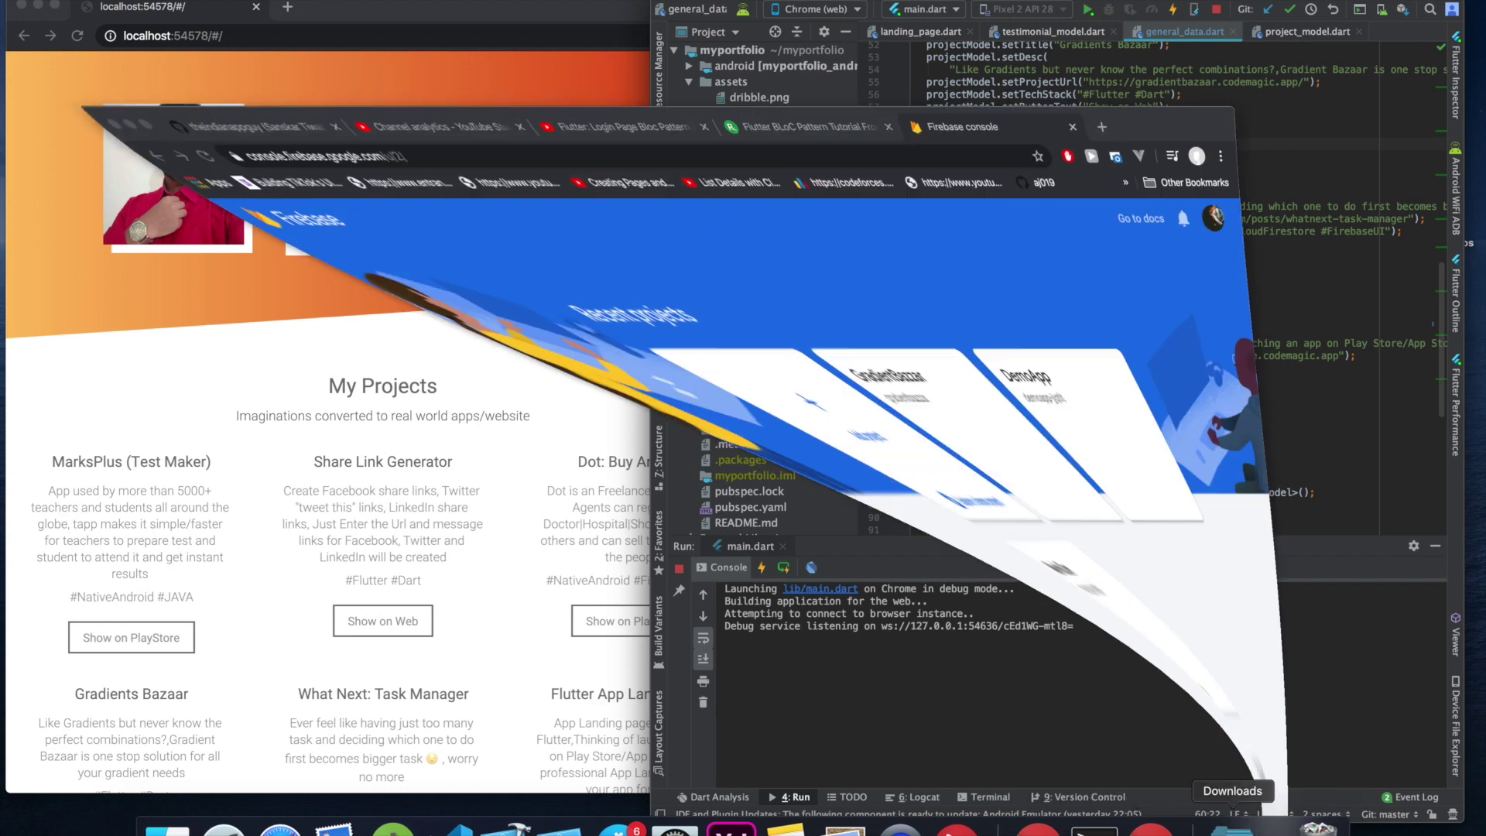
Open theindianappguy.codemagic.app in a new browser tab.
{"action": "left_click", "coordinate": [1087, 4]}
{"action": "type", "text": "theindianappguy.codemagic.app"}
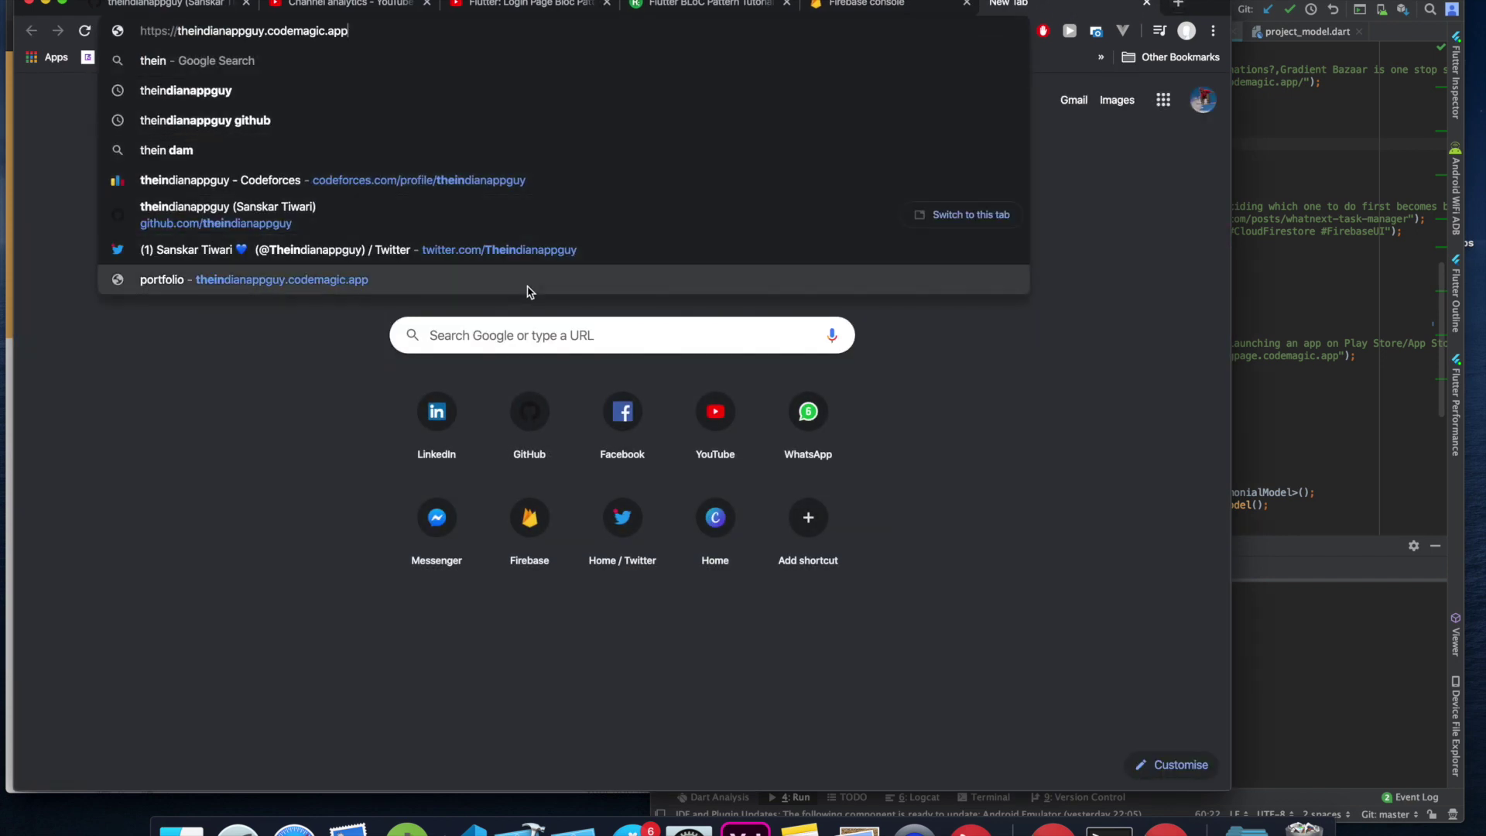
{"action": "left_click", "coordinate": [530, 292]}
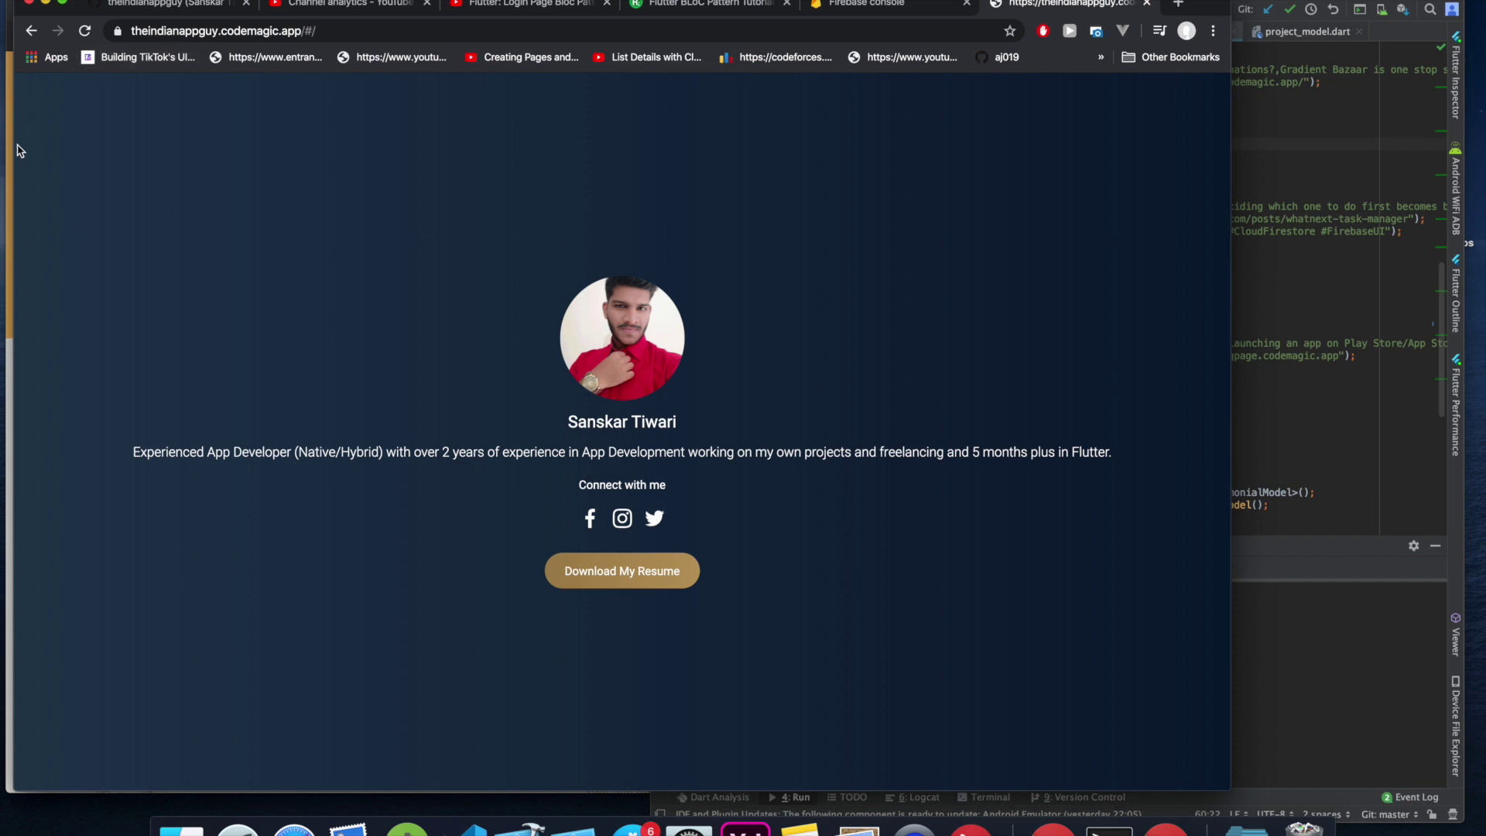
Narrow the browser window to compare the hosted portfolio with the local one, and close the hosted portfolio's tab.
{"action": "left_click_drag", "start_coordinate": [13, 146], "coordinate": [530, 88]}
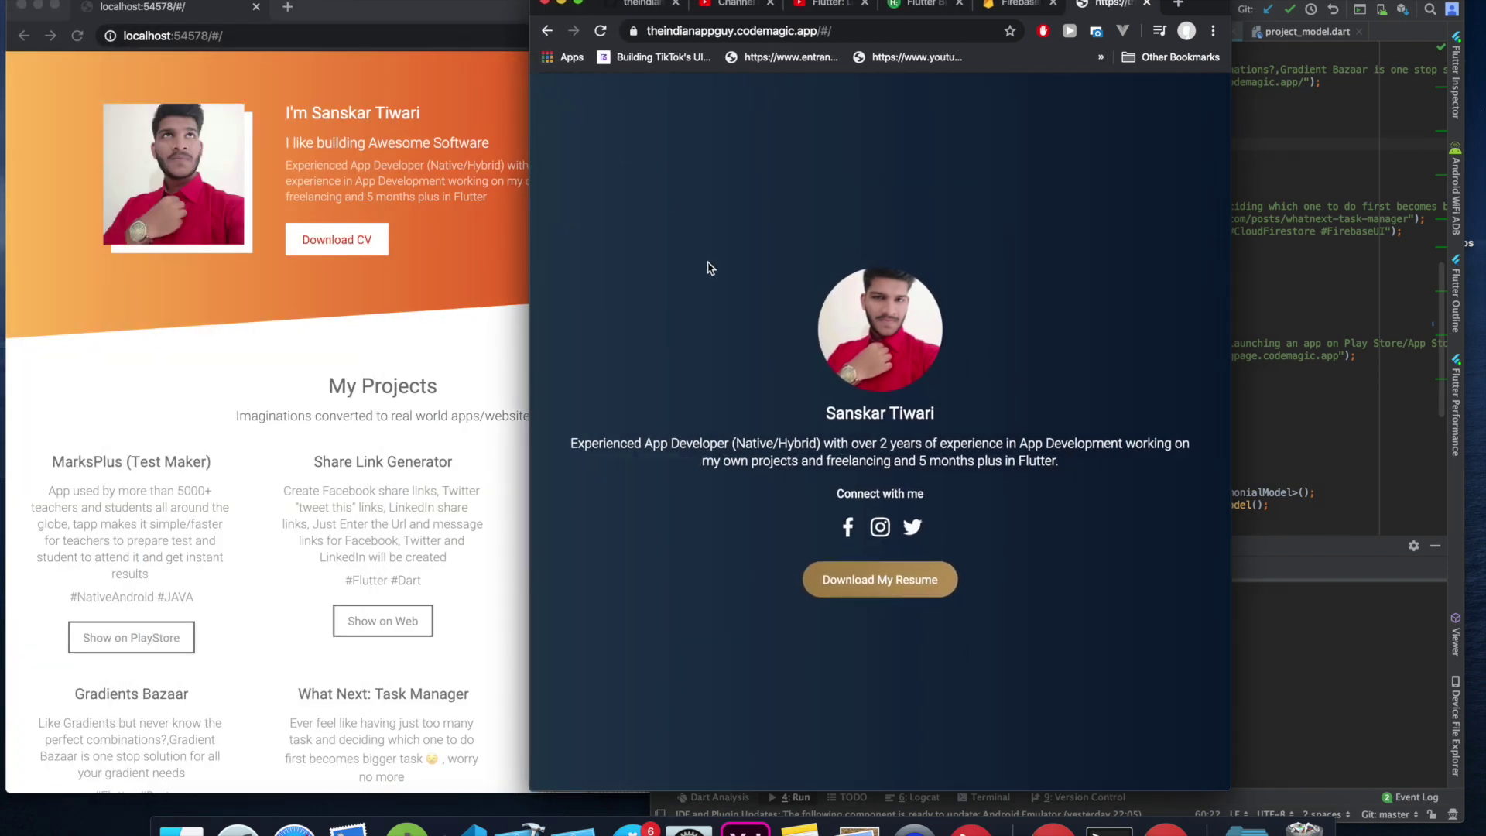
{"action": "left_click", "coordinate": [357, 416]}
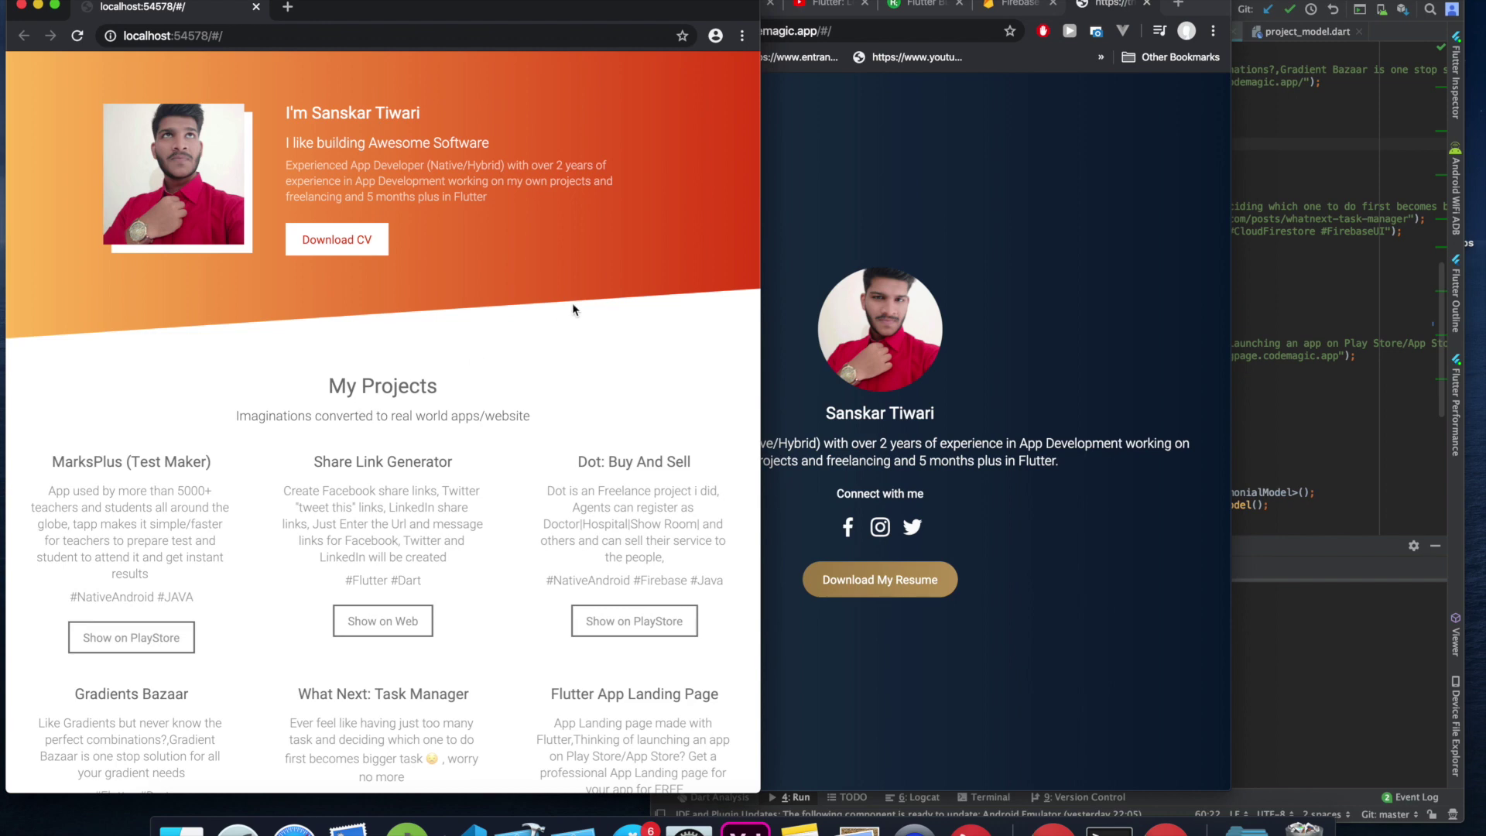
{"action": "left_click", "coordinate": [1151, 7]}
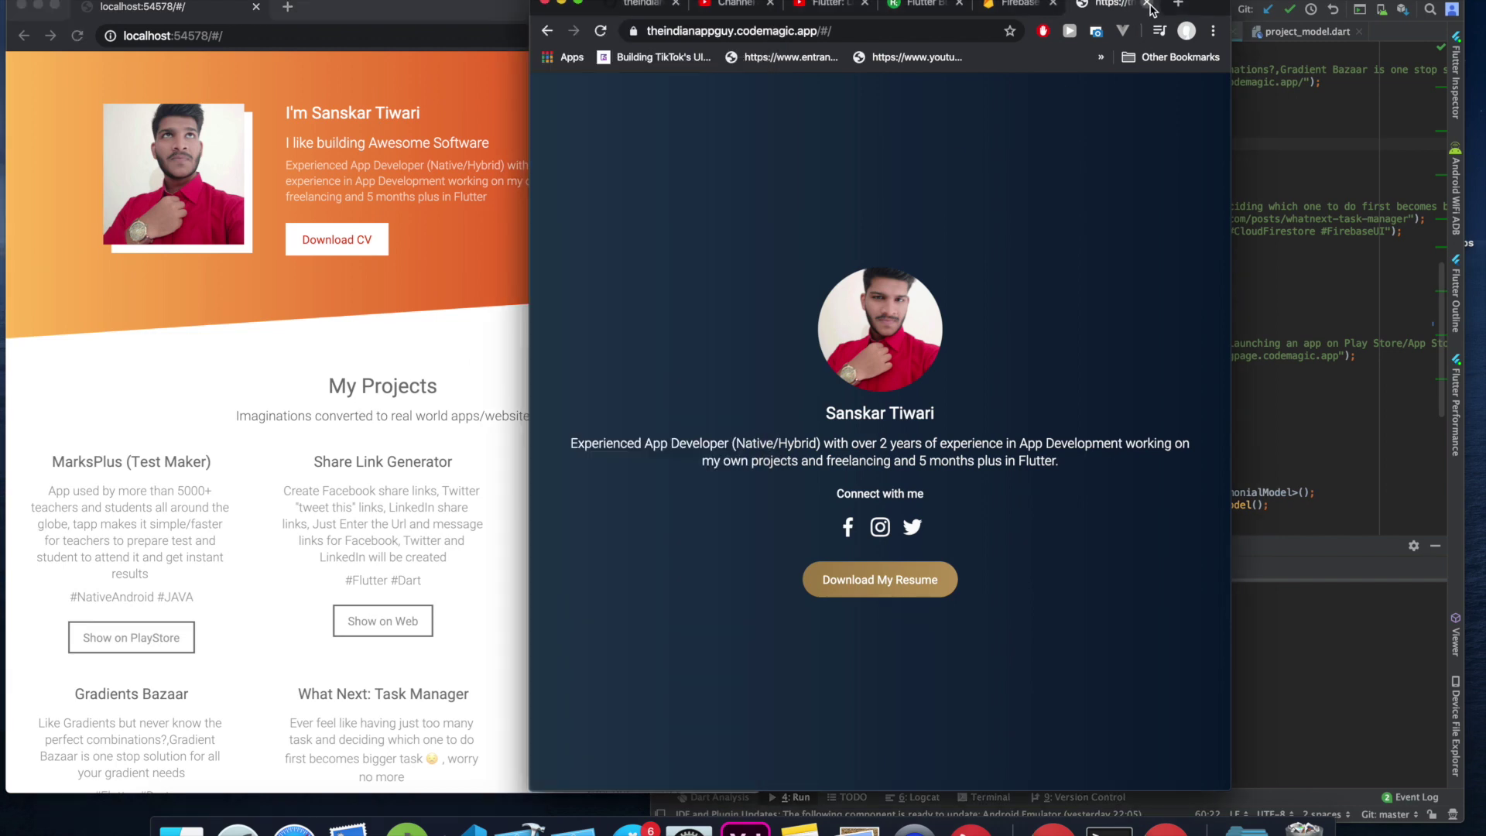
{"action": "left_click", "coordinate": [1152, 7]}
Check the local portfolio's responsive layout at a narrow and a wide window width, reviewing its projects and testimonials sections.
{"action": "left_click", "coordinate": [504, 326]}
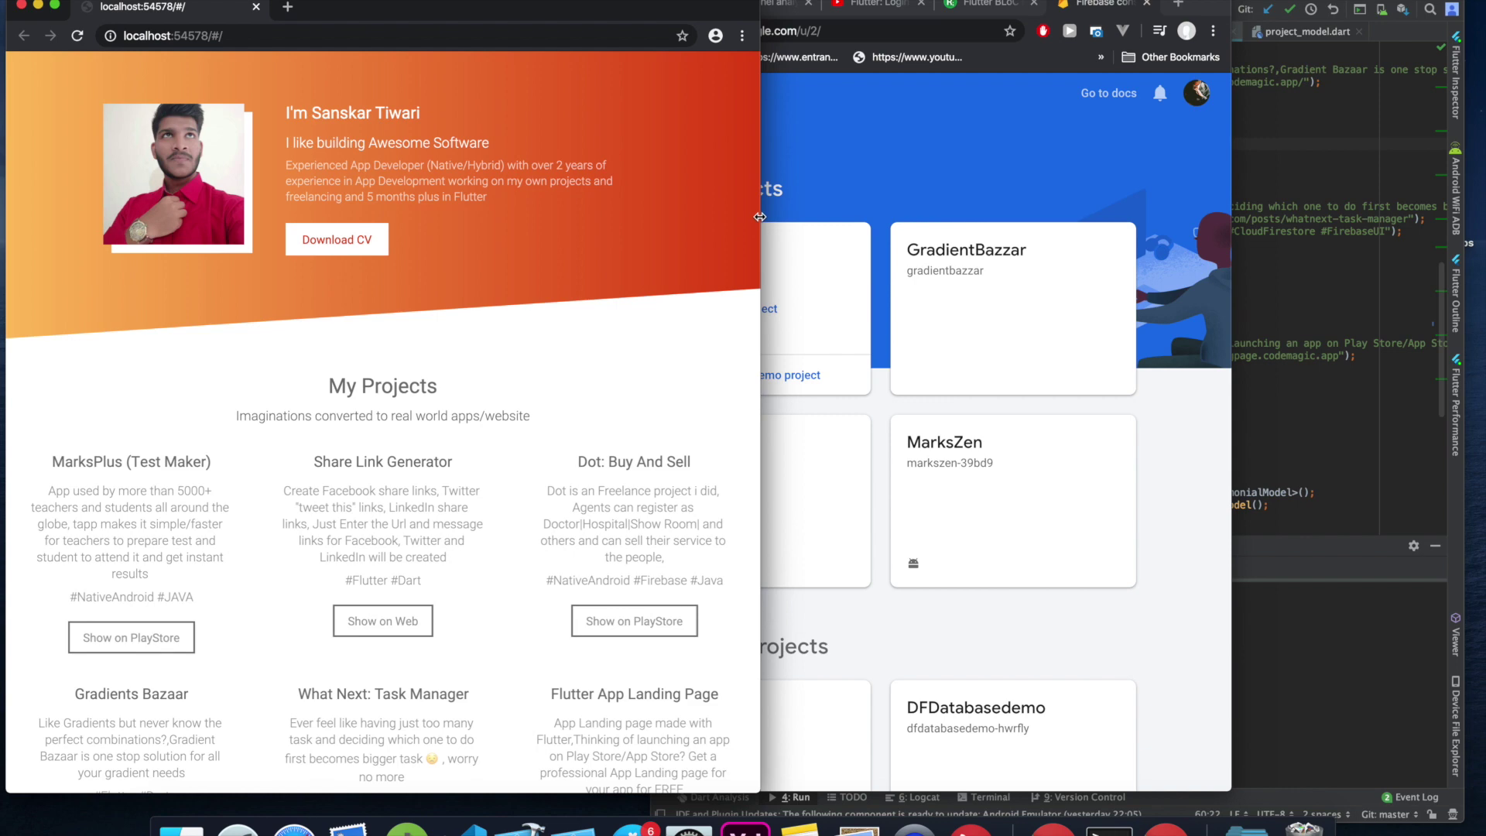
{"action": "left_click_drag", "start_coordinate": [760, 217], "coordinate": [370, 292]}
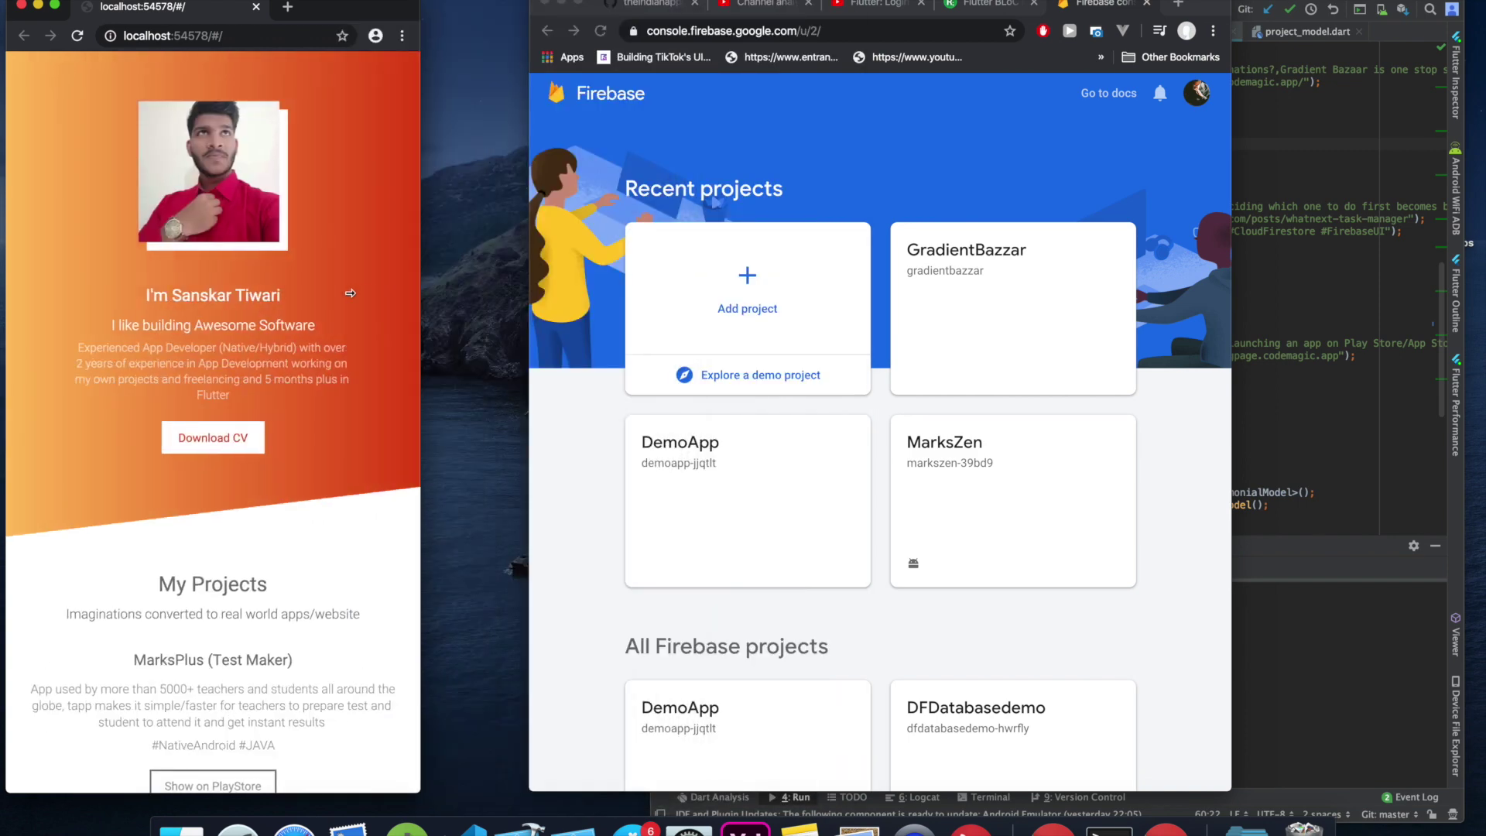
{"action": "scroll", "coordinate": [312, 389], "scroll_direction": "down", "scroll_amount": 15}
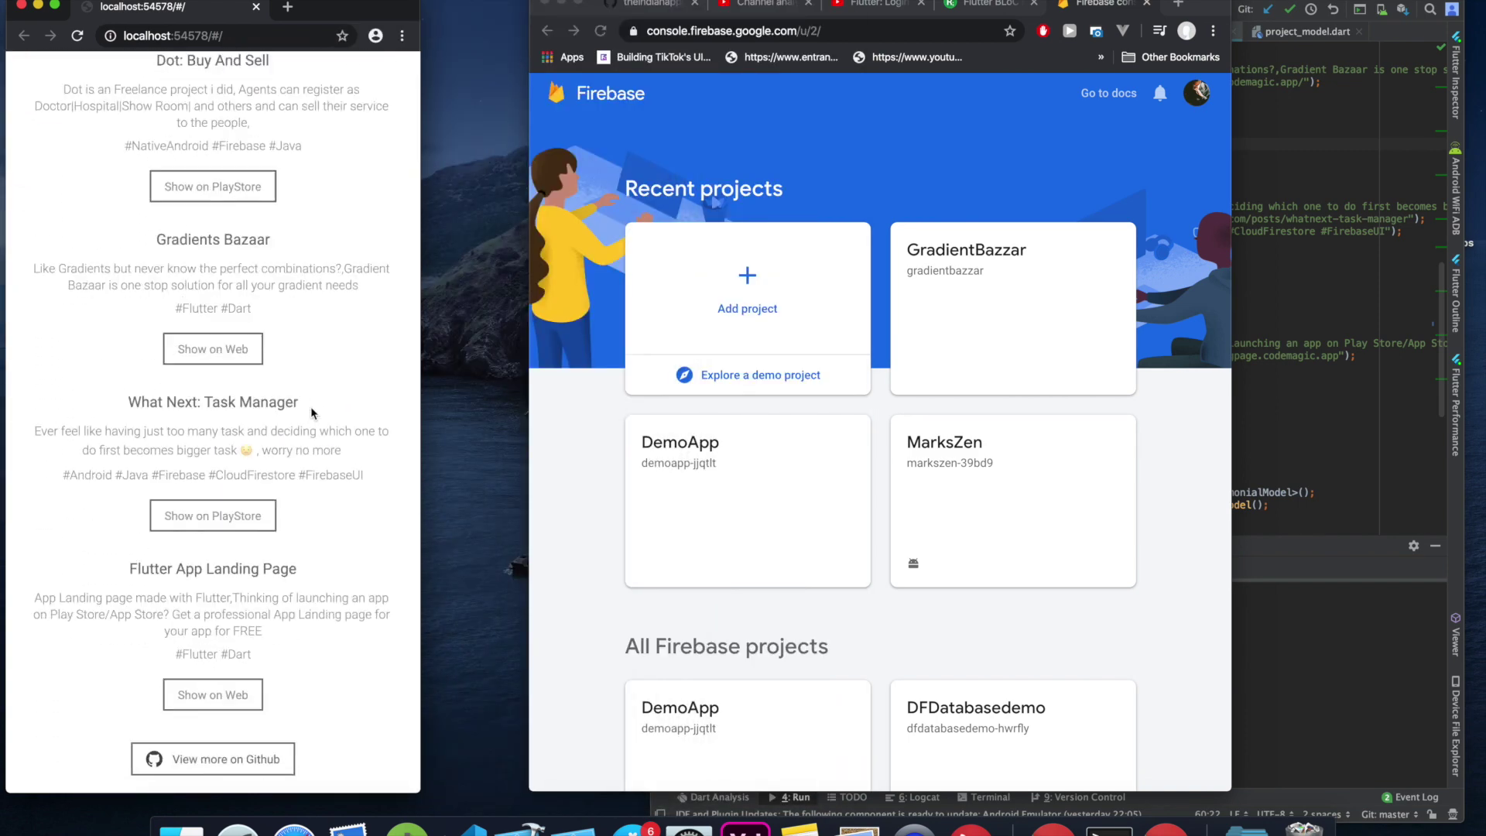
{"action": "scroll", "coordinate": [313, 411], "scroll_direction": "down", "scroll_amount": 1}
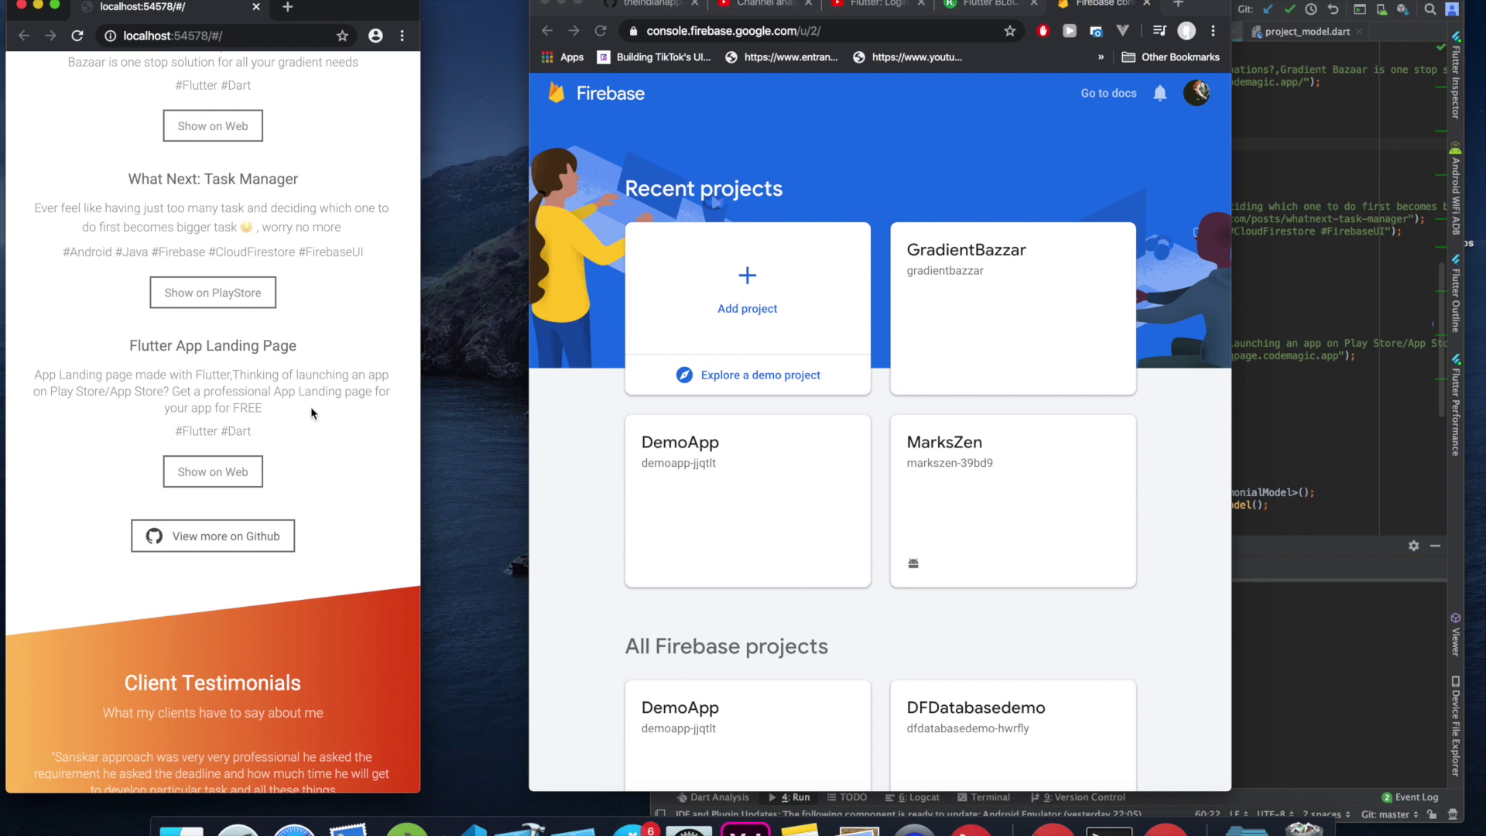
{"action": "scroll", "coordinate": [313, 412], "scroll_direction": "up", "scroll_amount": 15}
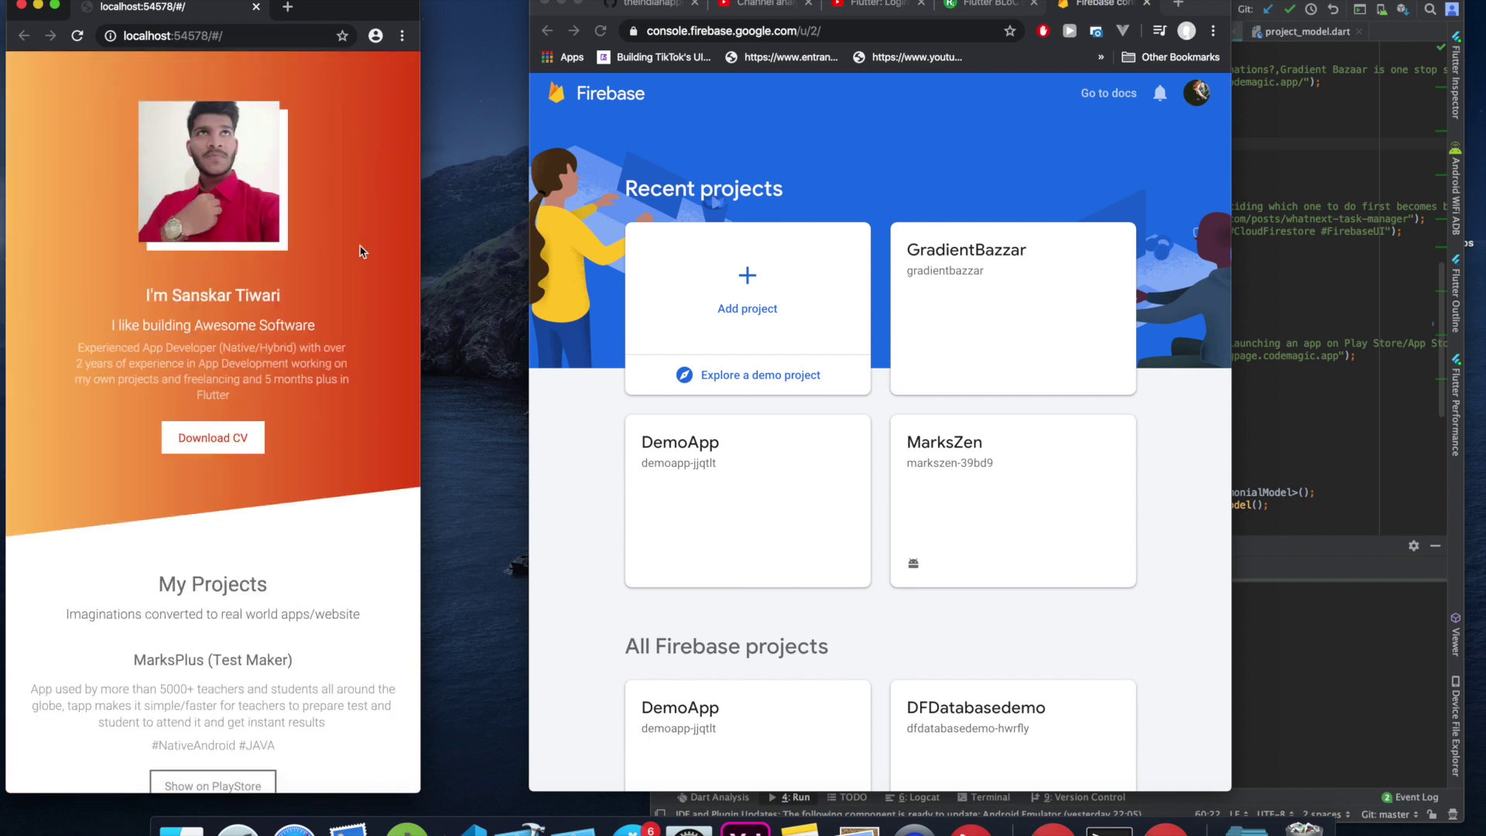
{"action": "left_click_drag", "start_coordinate": [421, 246], "coordinate": [834, 230]}
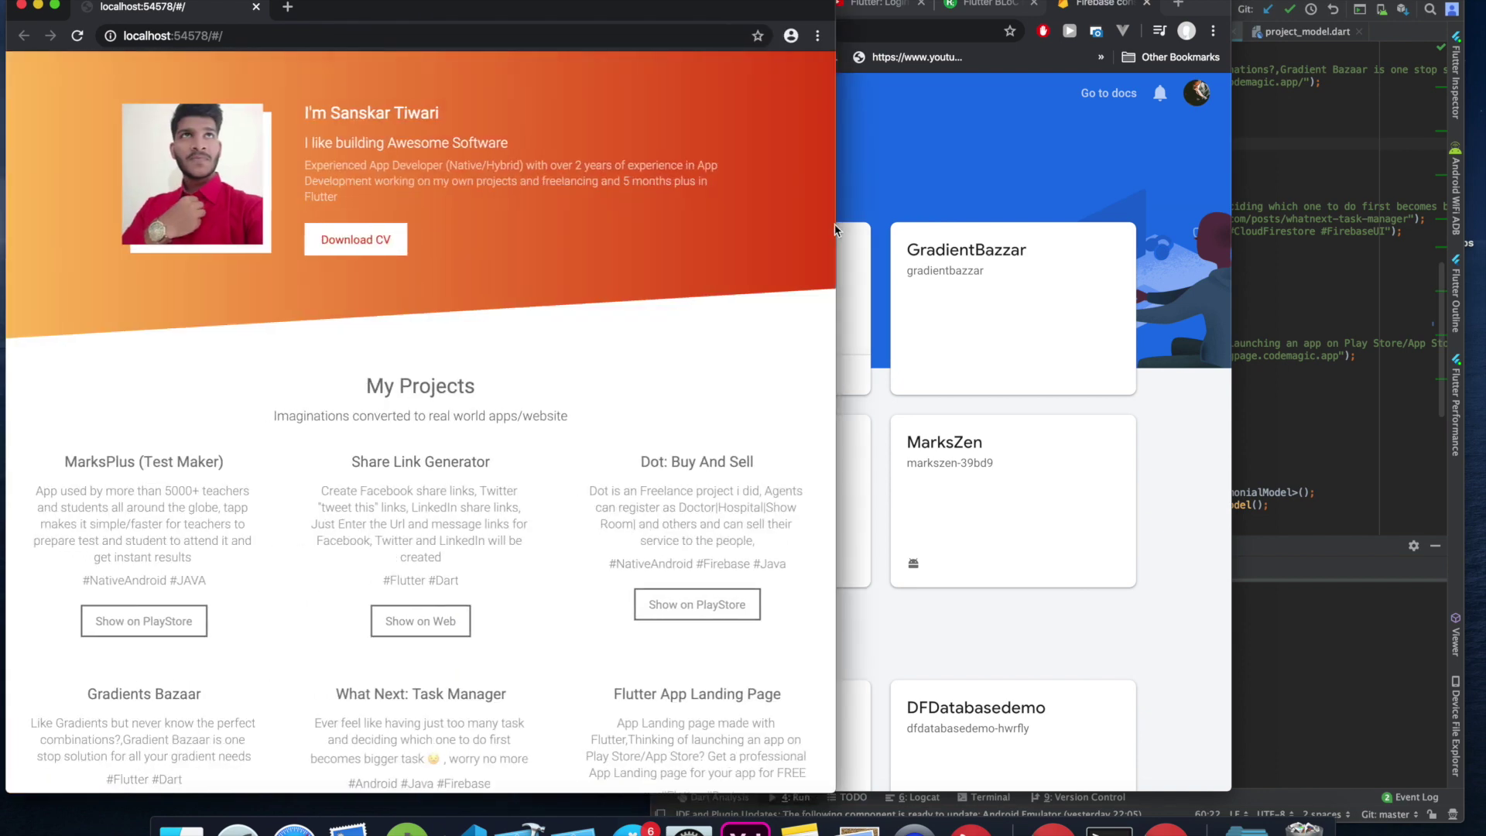
{"action": "scroll", "coordinate": [678, 265], "scroll_direction": "down", "scroll_amount": 8}
{"action": "scroll", "coordinate": [677, 265], "scroll_direction": "up", "scroll_amount": 8}
Load firebase.com in the Firebase browser tab and widen that window on both sides.
{"action": "left_click", "coordinate": [1003, 187]}
{"action": "scroll", "coordinate": [860, 431], "scroll_direction": "down", "scroll_amount": 3}
{"action": "scroll", "coordinate": [865, 498], "scroll_direction": "down", "scroll_amount": 5}
{"action": "scroll", "coordinate": [866, 497], "scroll_direction": "up", "scroll_amount": 6}
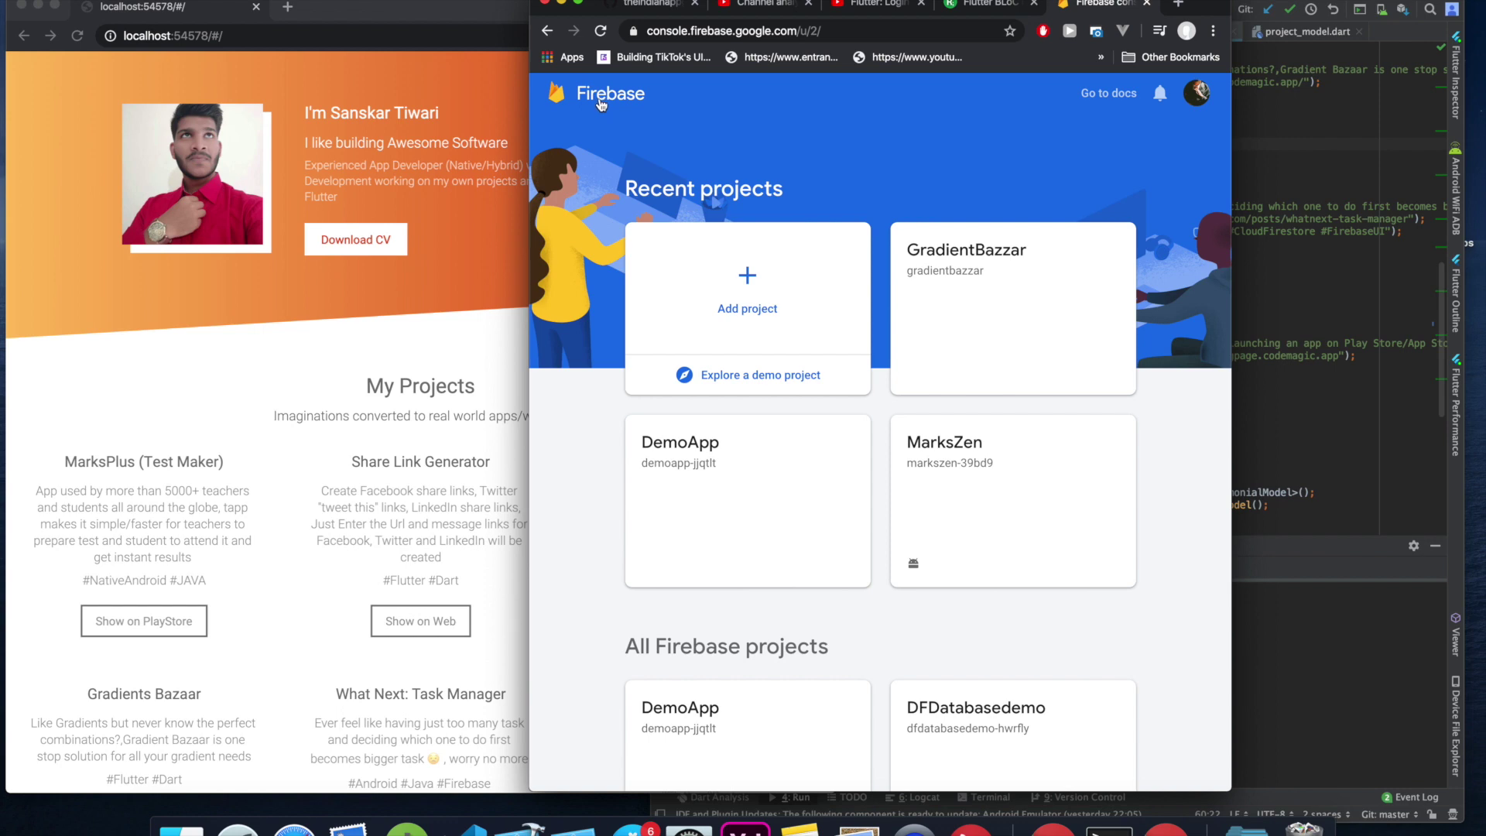
{"action": "left_click", "coordinate": [842, 28]}
{"action": "type", "text": "firebase"}
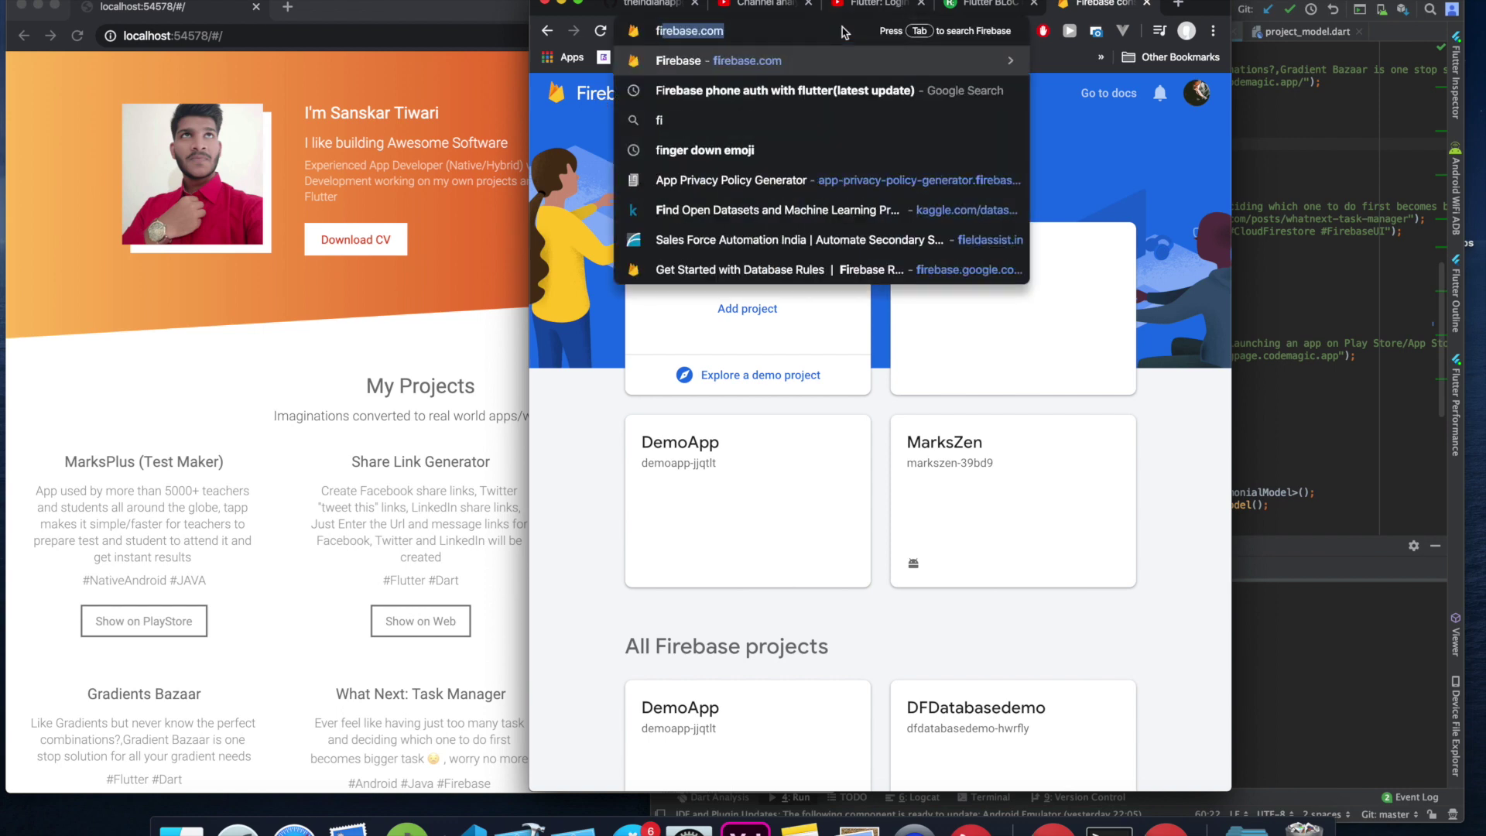
{"action": "key", "text": "Return"}
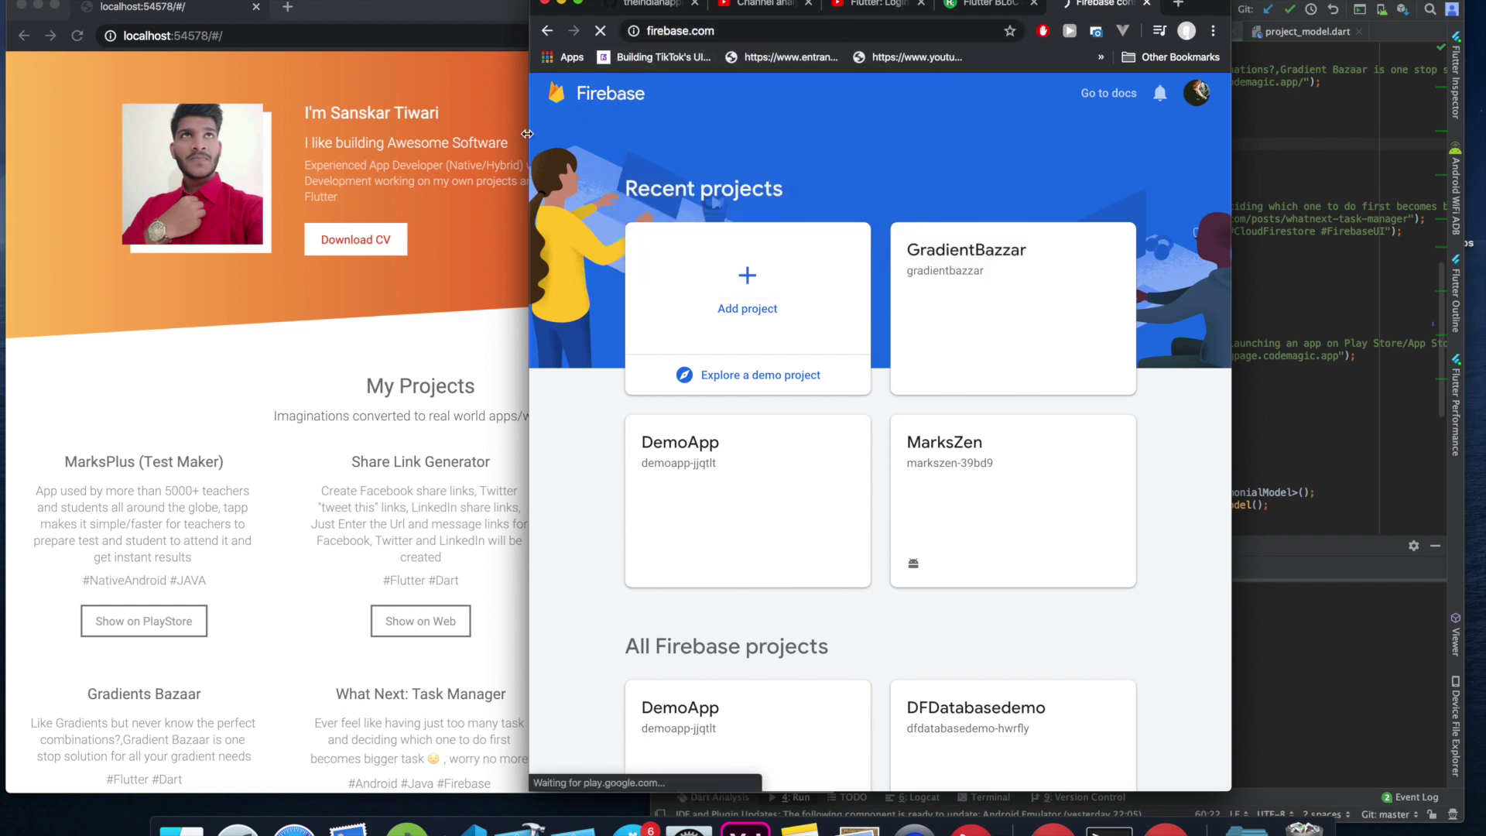
{"action": "left_click_drag", "start_coordinate": [529, 128], "coordinate": [298, 127]}
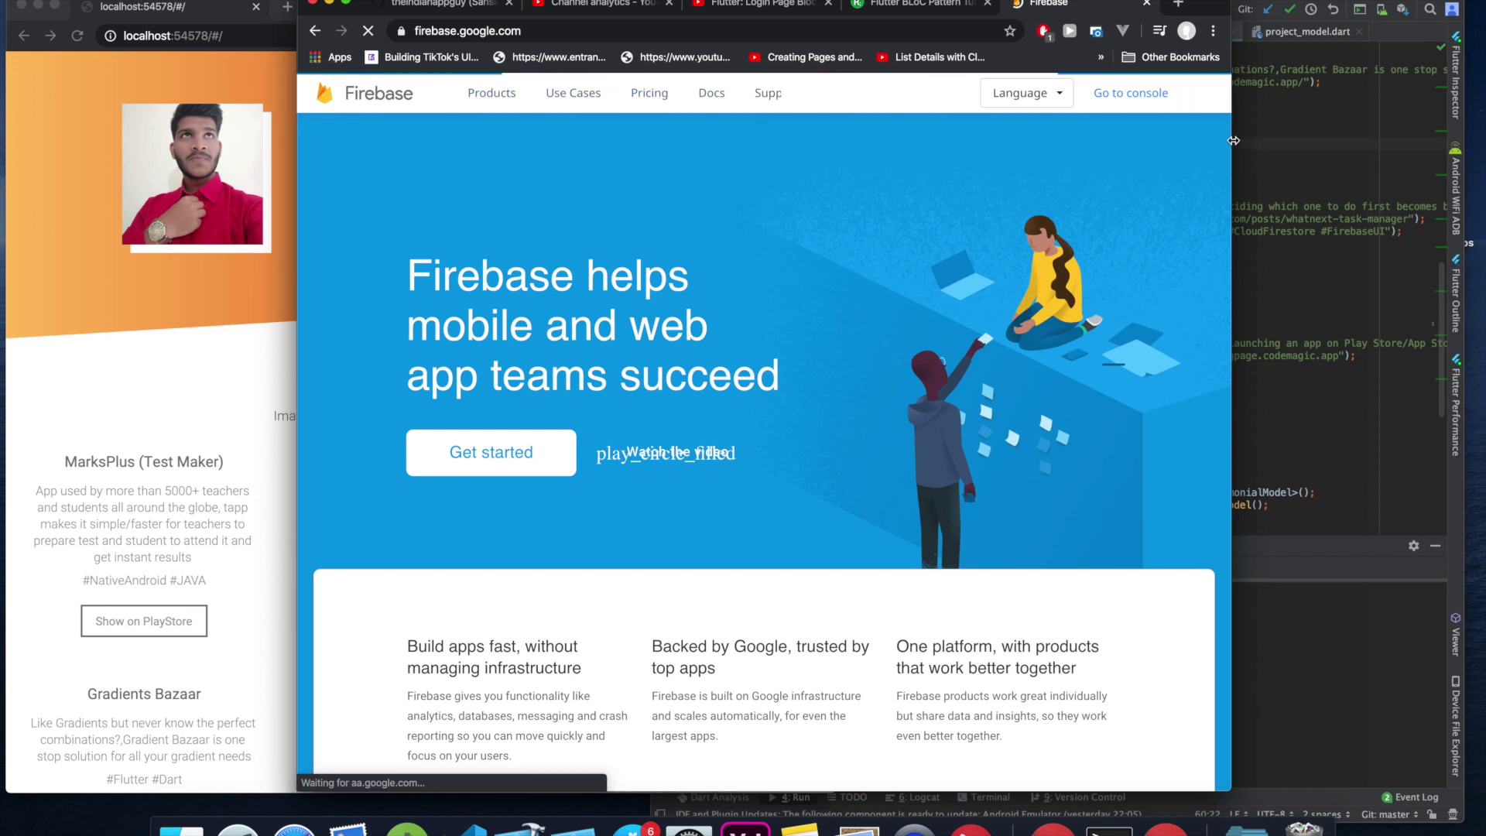
{"action": "left_click_drag", "start_coordinate": [1236, 145], "coordinate": [1334, 141]}
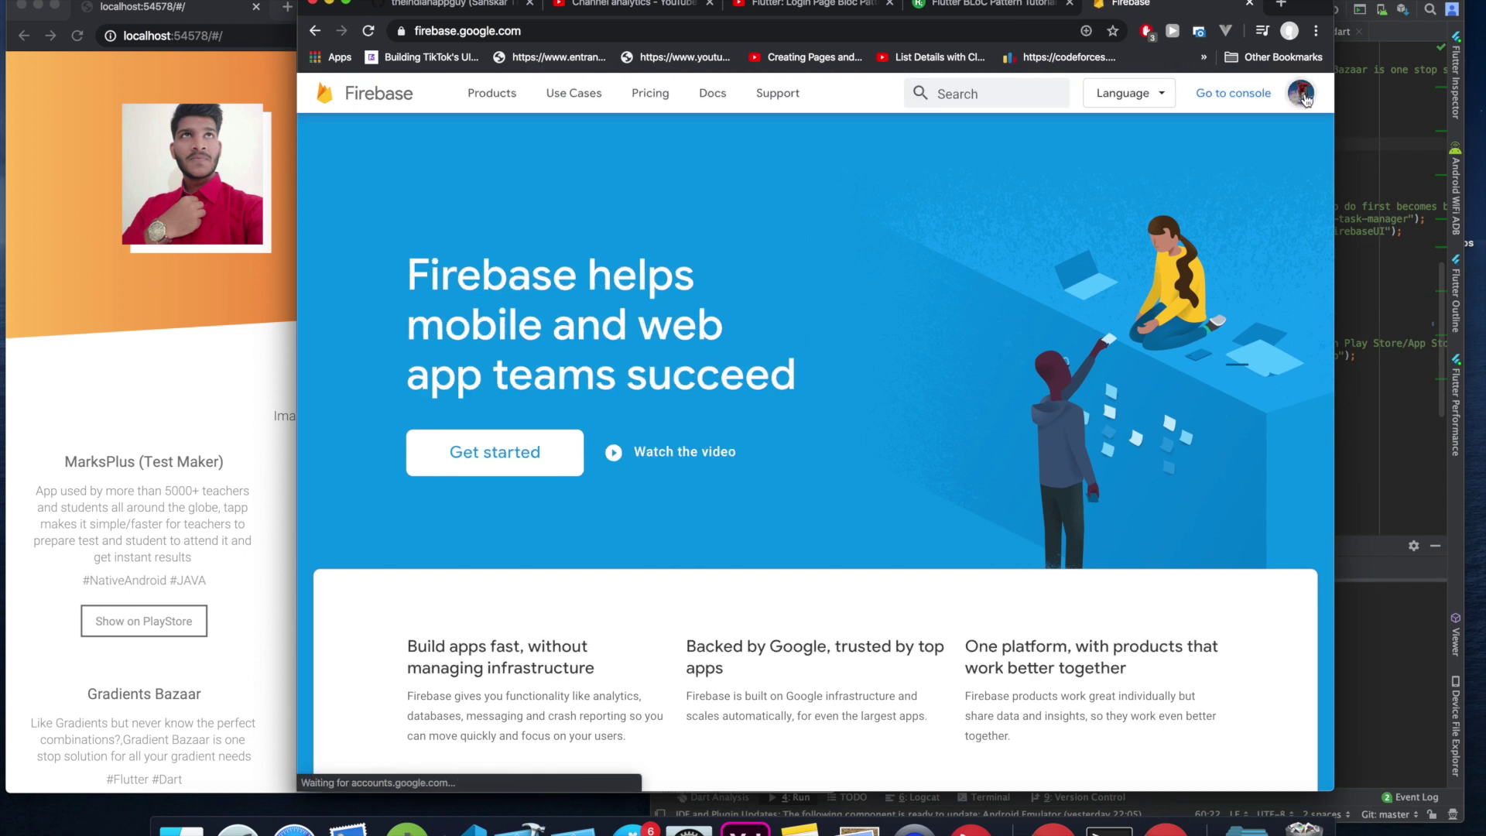
Switch to another Google account on the Firebase site and open its console.
{"action": "left_click", "coordinate": [1302, 96]}
{"action": "left_click", "coordinate": [1111, 366]}
{"action": "left_click", "coordinate": [1100, 3]}
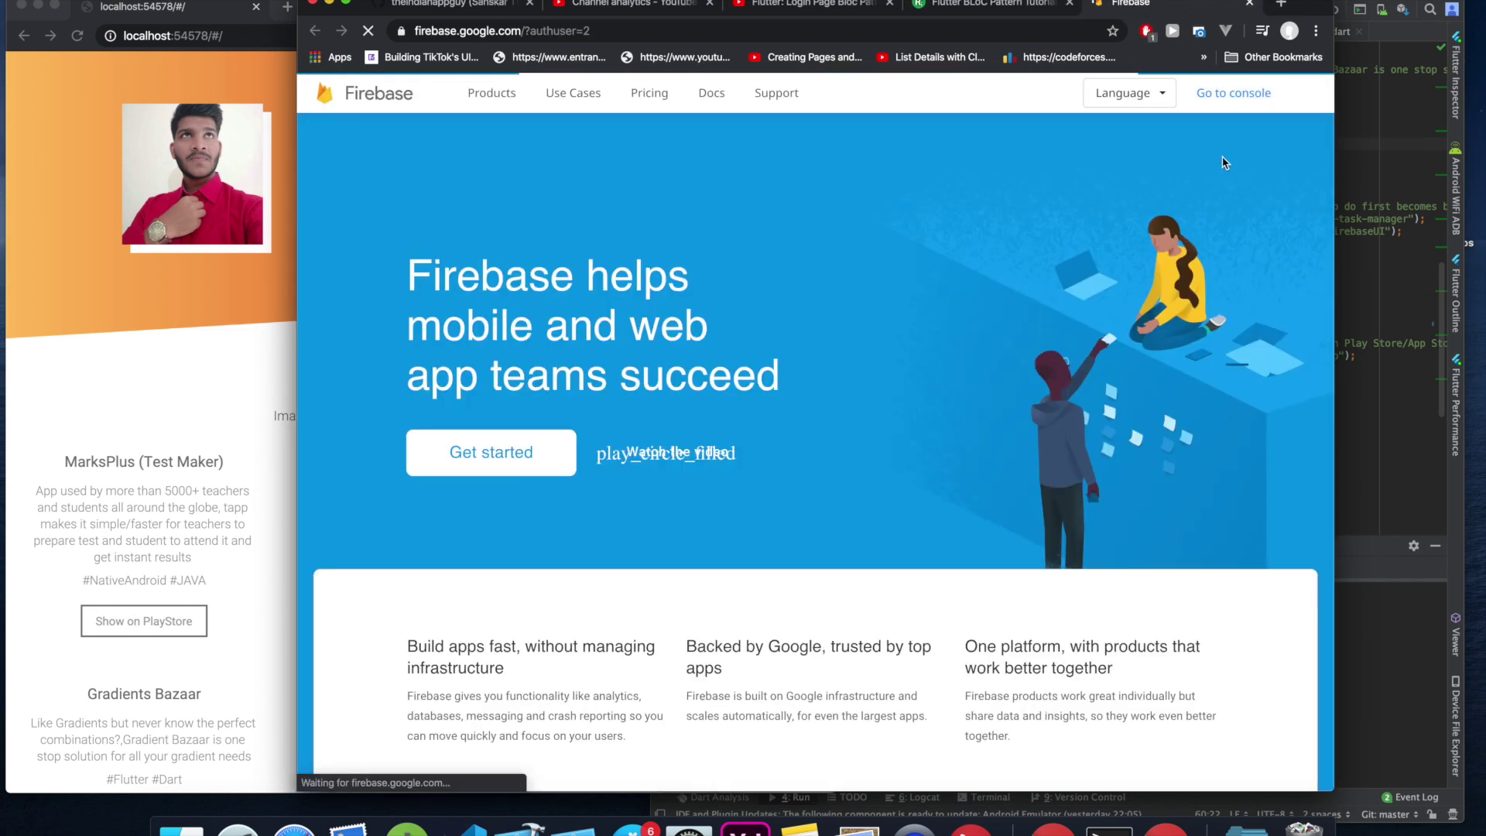
{"action": "left_click", "coordinate": [1221, 102]}
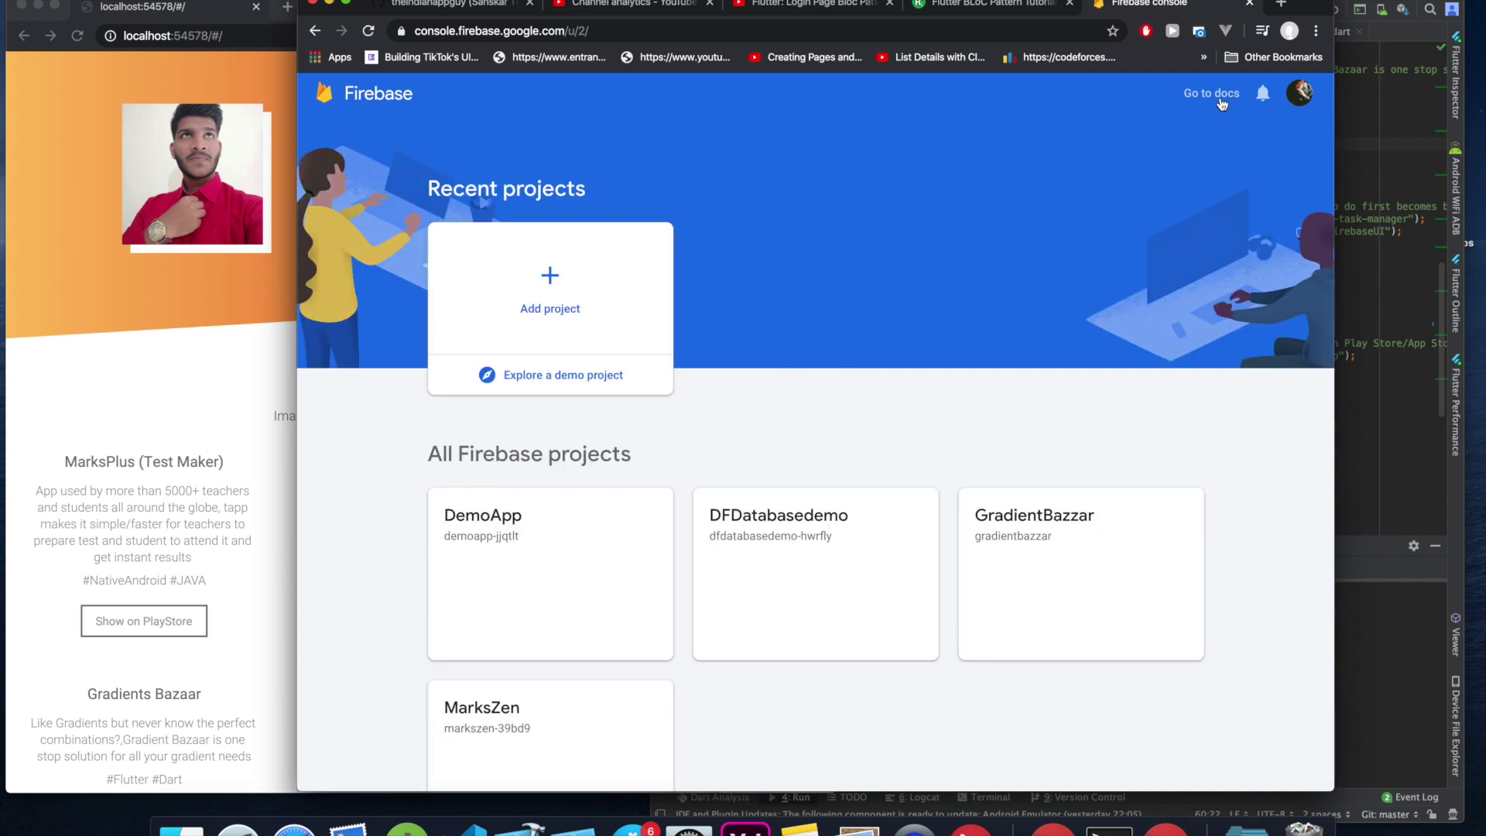
Start creating a new Firebase project from the console's project overview.
{"action": "scroll", "coordinate": [657, 398], "scroll_direction": "down", "scroll_amount": 2}
{"action": "scroll", "coordinate": [661, 405], "scroll_direction": "up", "scroll_amount": 2}
{"action": "left_click", "coordinate": [552, 288]}
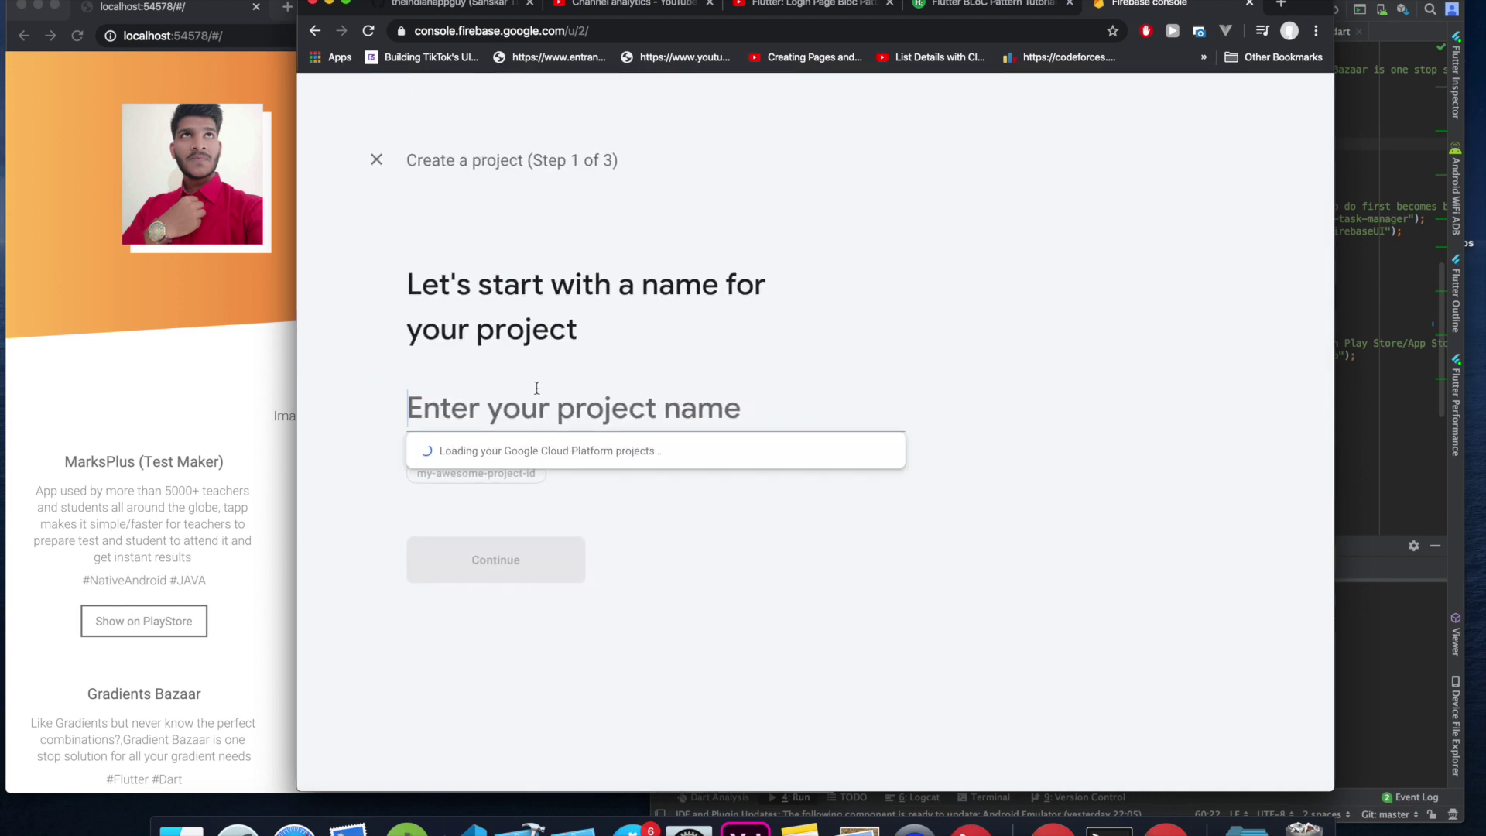
{"action": "type", "text": "m"}
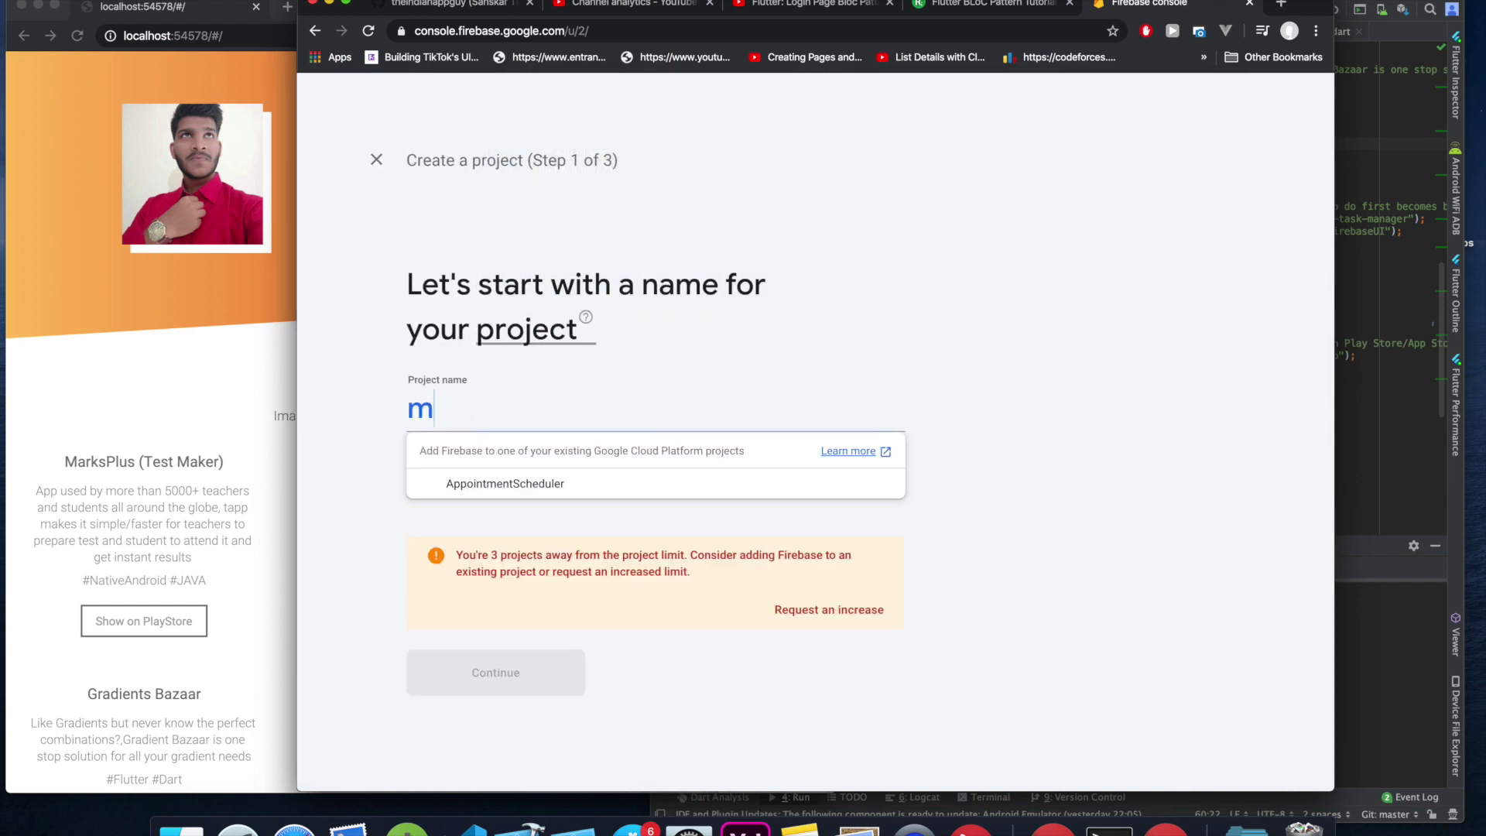
{"action": "type", "text": "yport"}
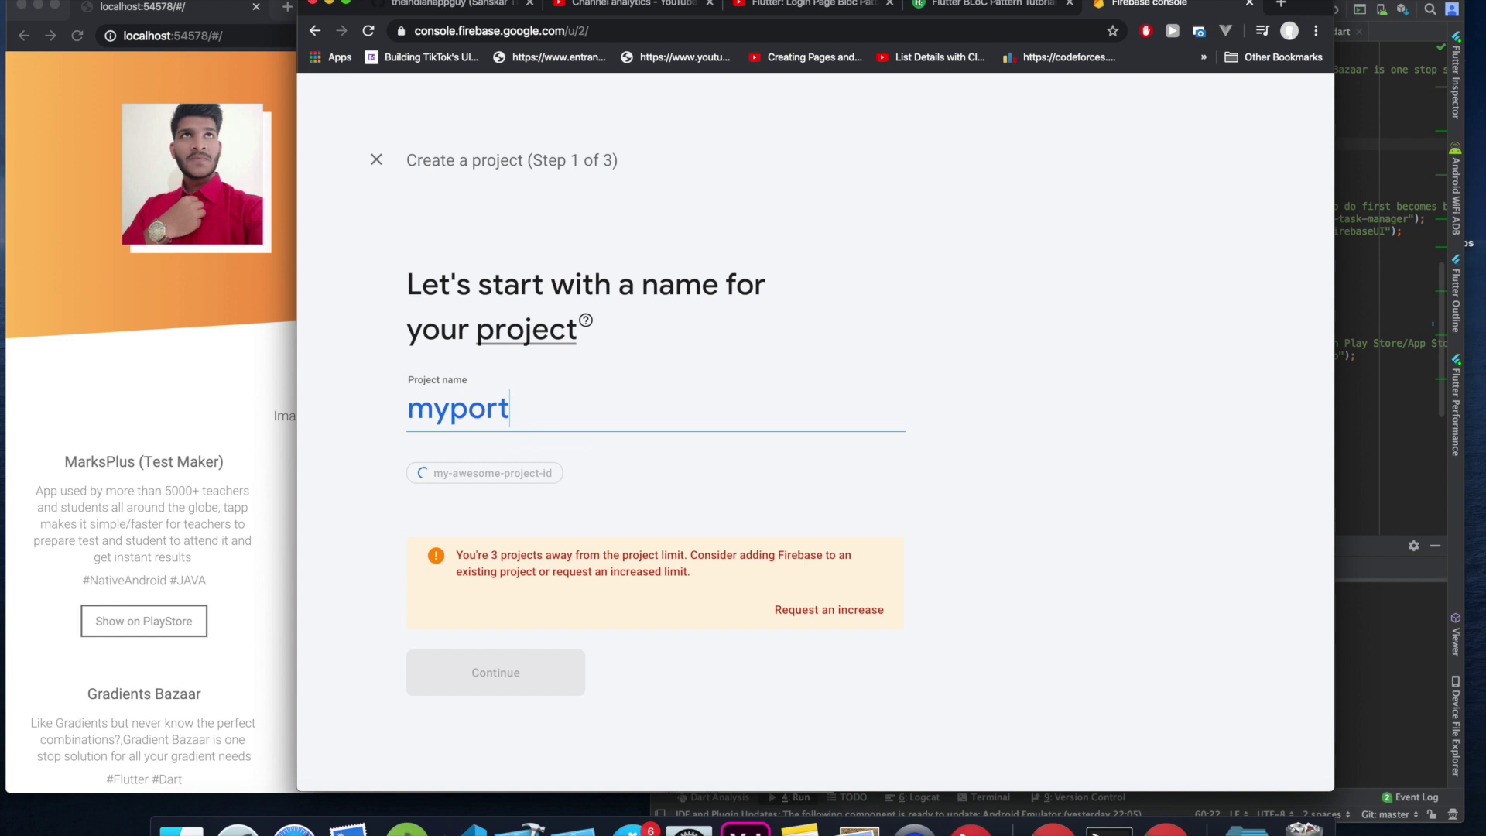
{"action": "type", "text": "folio"}
{"action": "key", "text": "BackSpace"}
{"action": "key", "text": "BackSpace"}
{"action": "key", "text": "BackSpace"}
{"action": "key", "text": "BackSpace"}
{"action": "key", "text": "BackSpace"}
{"action": "key", "text": "BackSpace"}
{"action": "key", "text": "BackSpace"}
{"action": "key", "text": "BackSpace"}
{"action": "key", "text": "BackSpace"}
{"action": "key", "text": "BackSpace"}
{"action": "key", "text": "BackSpace"}
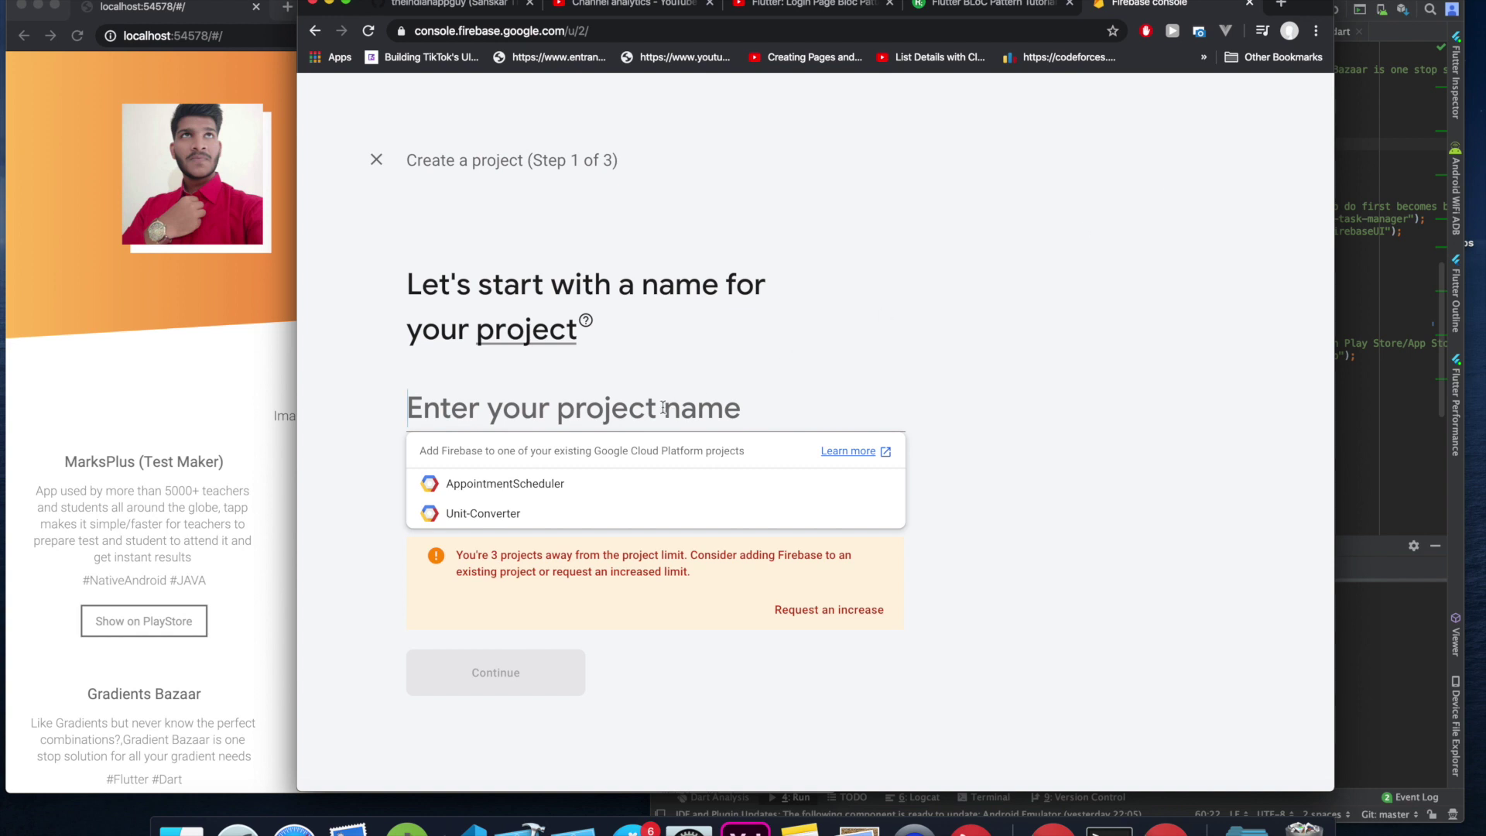
Name the project with the owner's full name in lowercase, and strip the numeric suffix from the suggested project ID.
{"action": "type", "text": "sanskartiwari"}
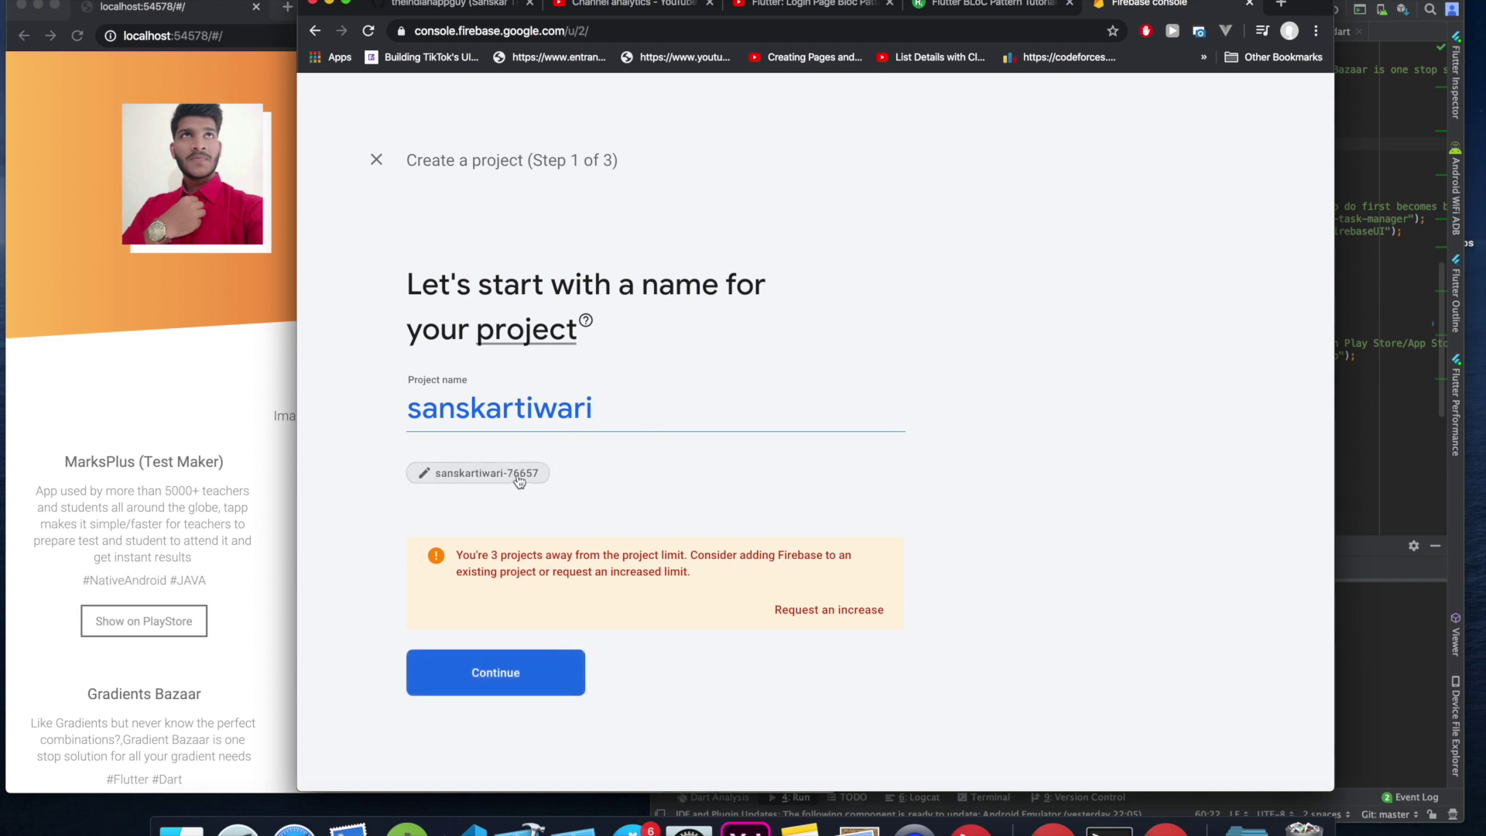
{"action": "left_click", "coordinate": [520, 479]}
{"action": "key", "text": "BackSpace"}
{"action": "key", "text": "BackSpace"}
{"action": "key", "text": "BackSpace"}
{"action": "key", "text": "BackSpace"}
{"action": "key", "text": "BackSpace"}
{"action": "key", "text": "BackSpace"}
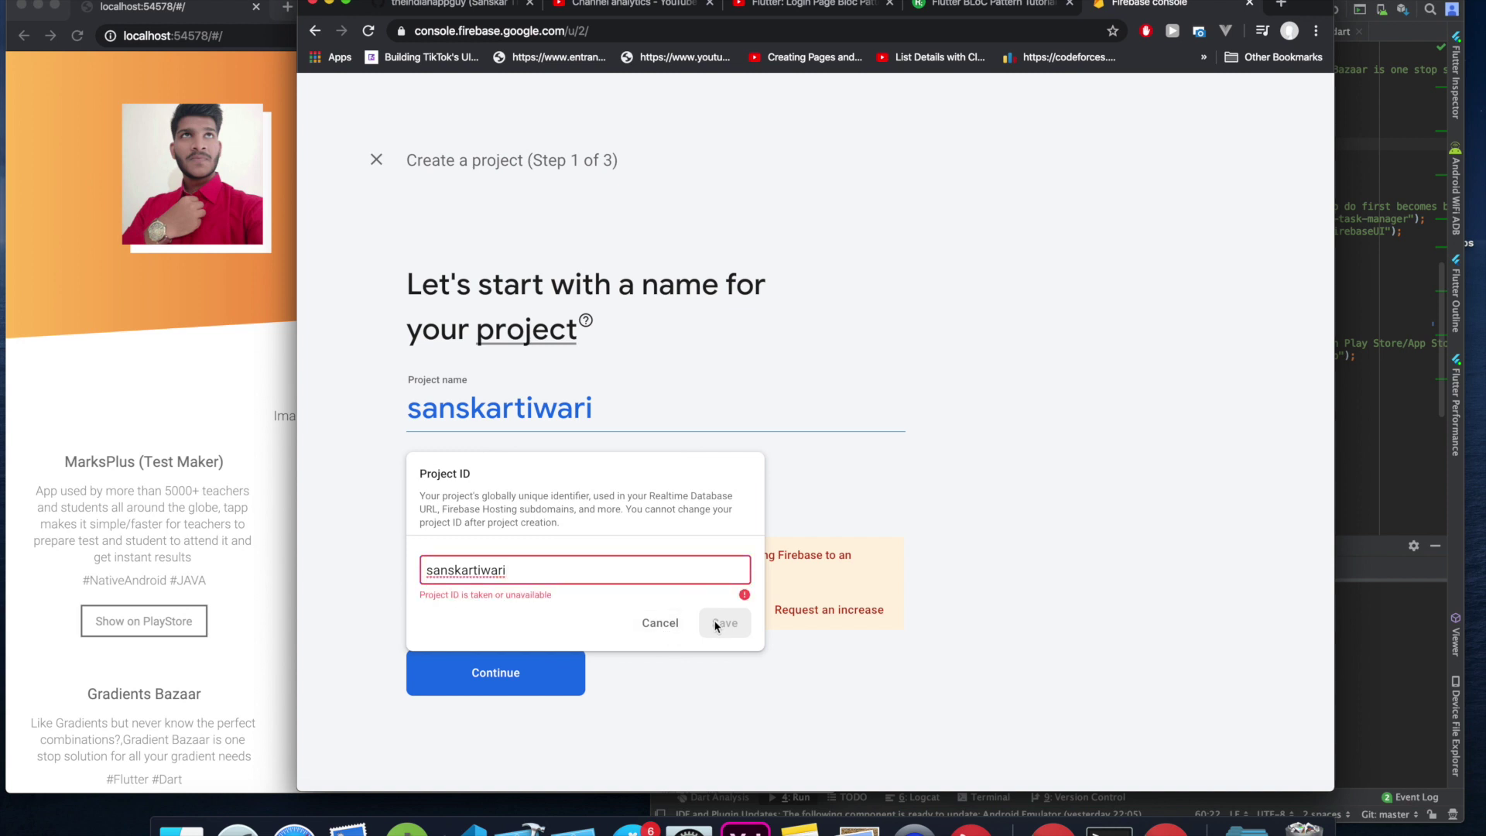
{"action": "type", "text": "007"}
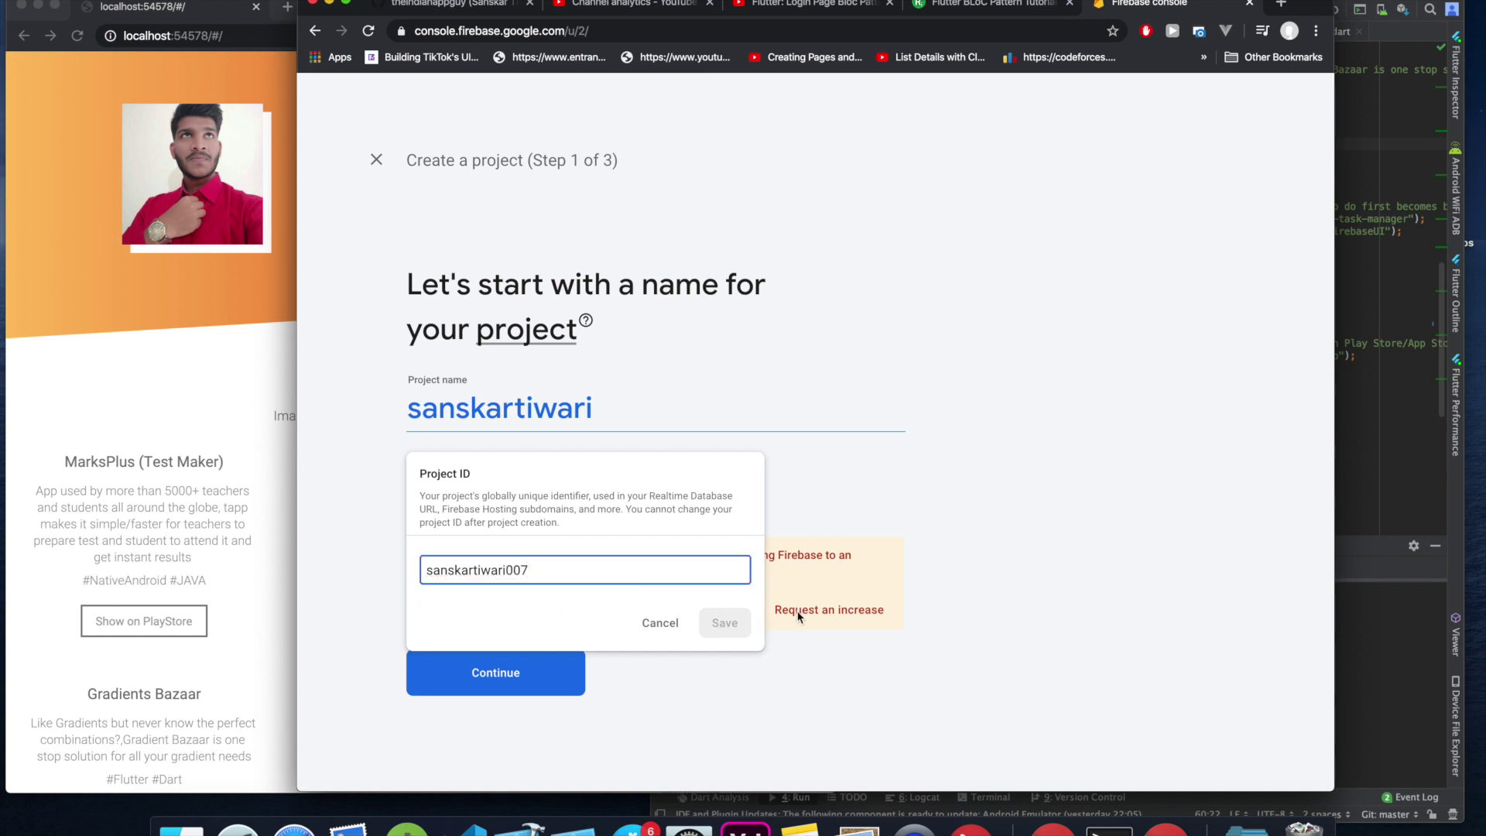
{"action": "key", "text": "BackSpace"}
{"action": "key", "text": "BackSpace"}
{"action": "key", "text": "BackSpace"}
Append 26 to the project ID, save it, and continue to the Google Analytics step.
{"action": "type", "text": "26"}
{"action": "left_click", "coordinate": [724, 623]}
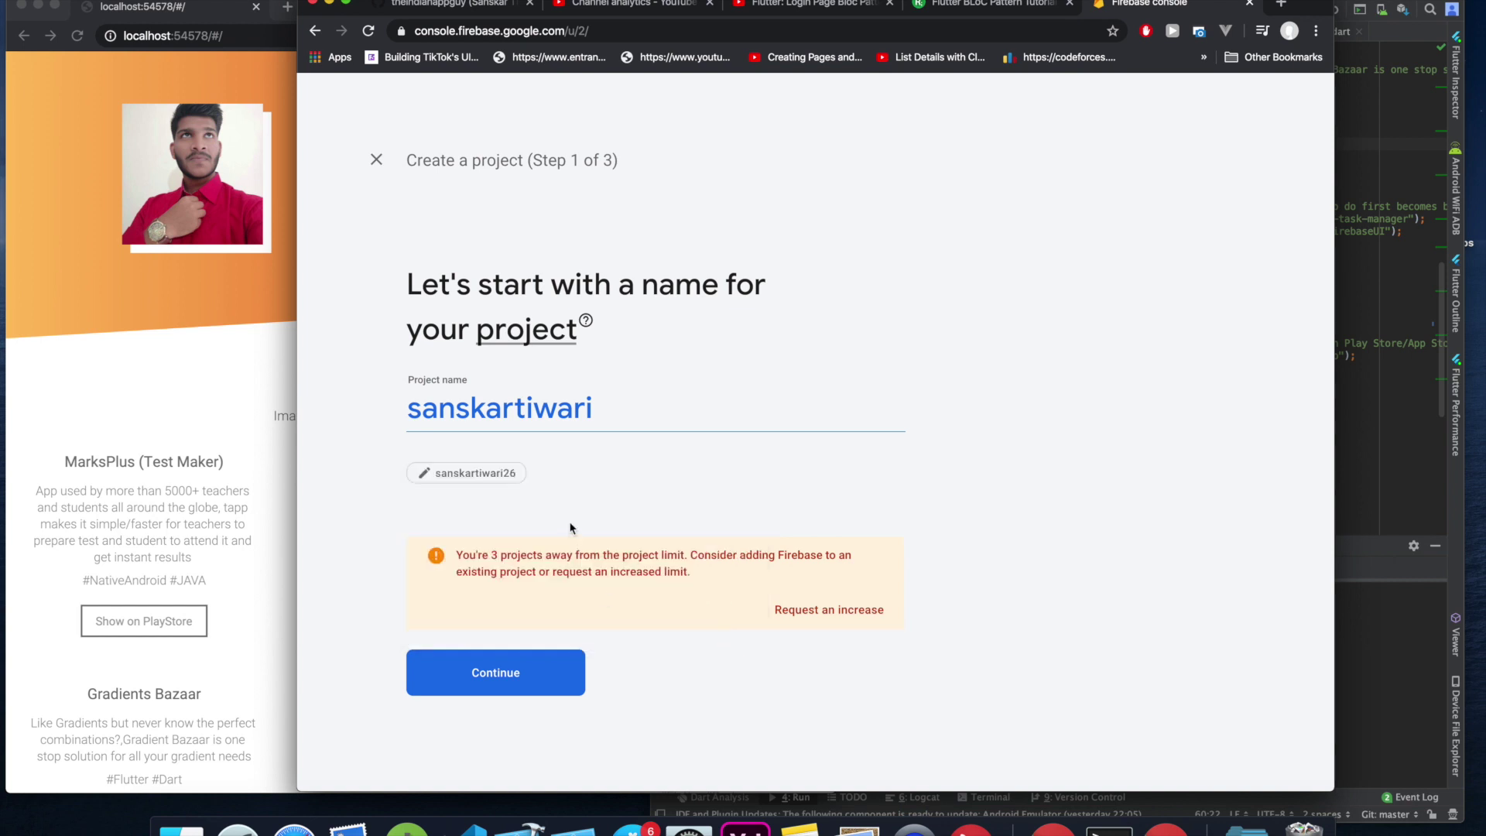
{"action": "left_click", "coordinate": [478, 671]}
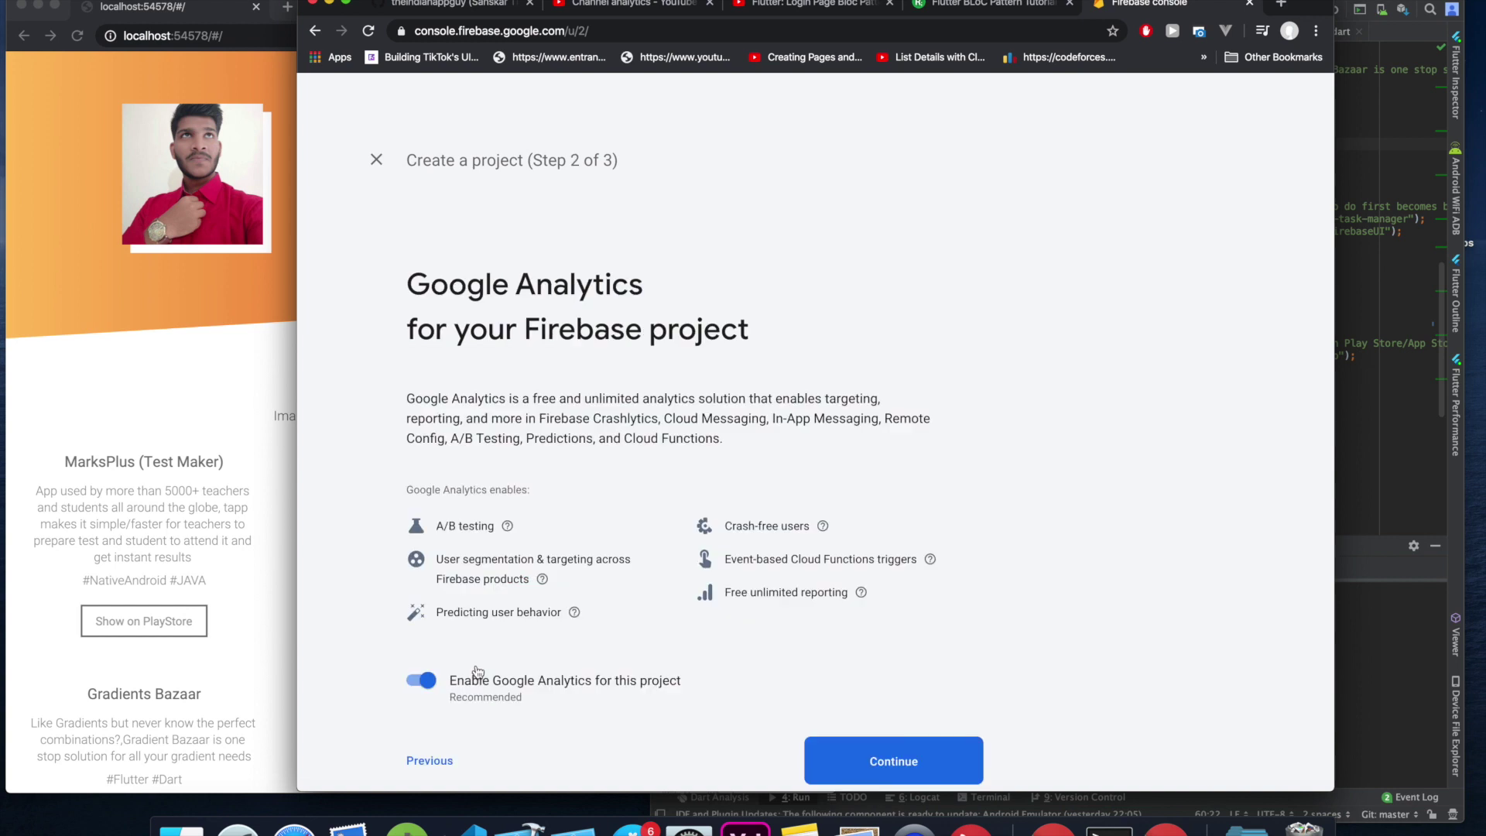
Keep Google Analytics enabled, select the owner's existing Analytics account, and create the project.
{"action": "left_click", "coordinate": [841, 726]}
{"action": "left_click", "coordinate": [611, 392]}
{"action": "left_click", "coordinate": [554, 398]}
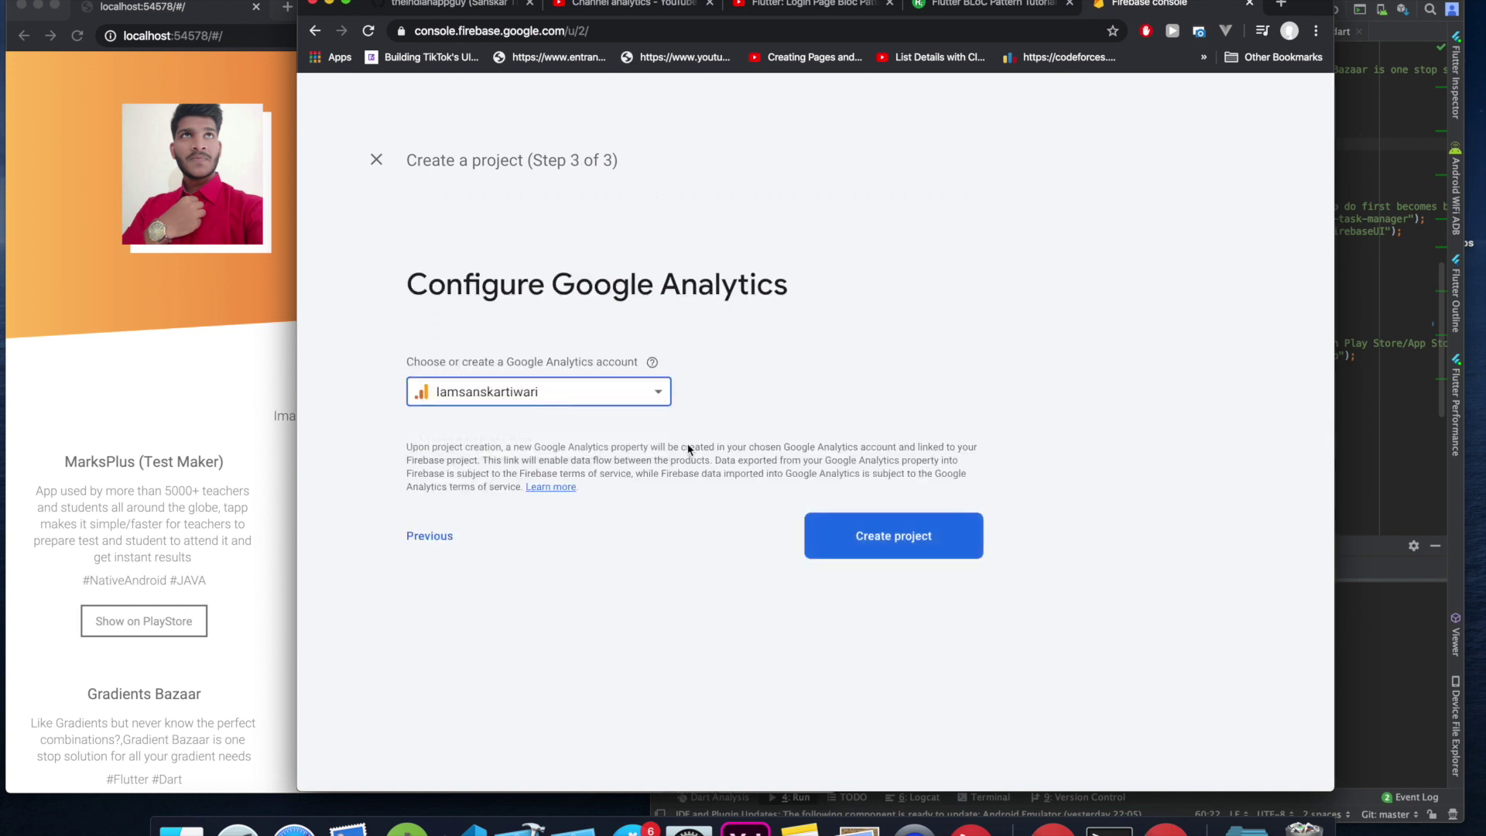
{"action": "left_click", "coordinate": [851, 536]}
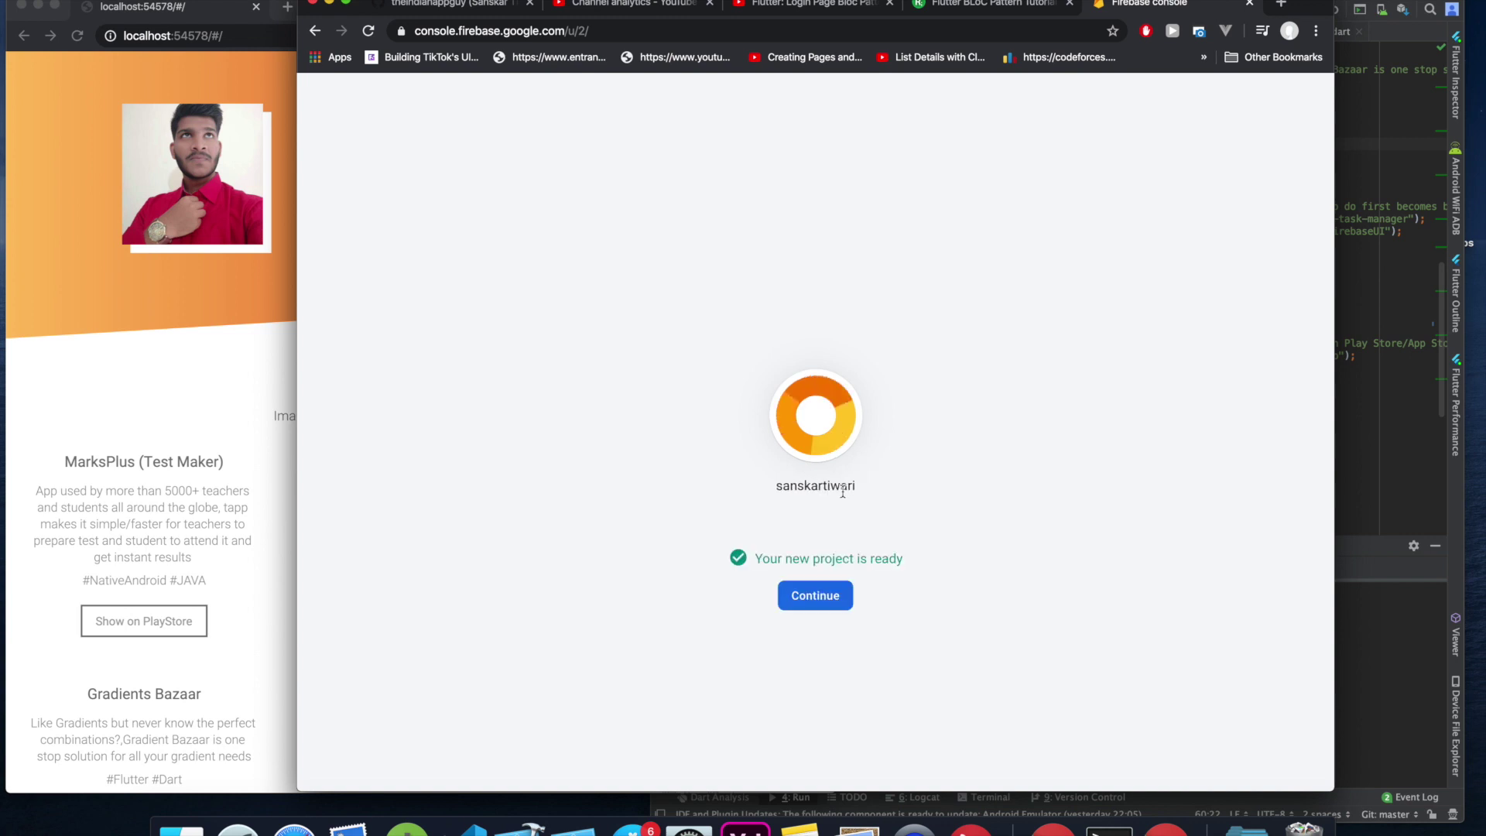
Open the newly created project and go to its Hosting page.
{"action": "left_click", "coordinate": [826, 596]}
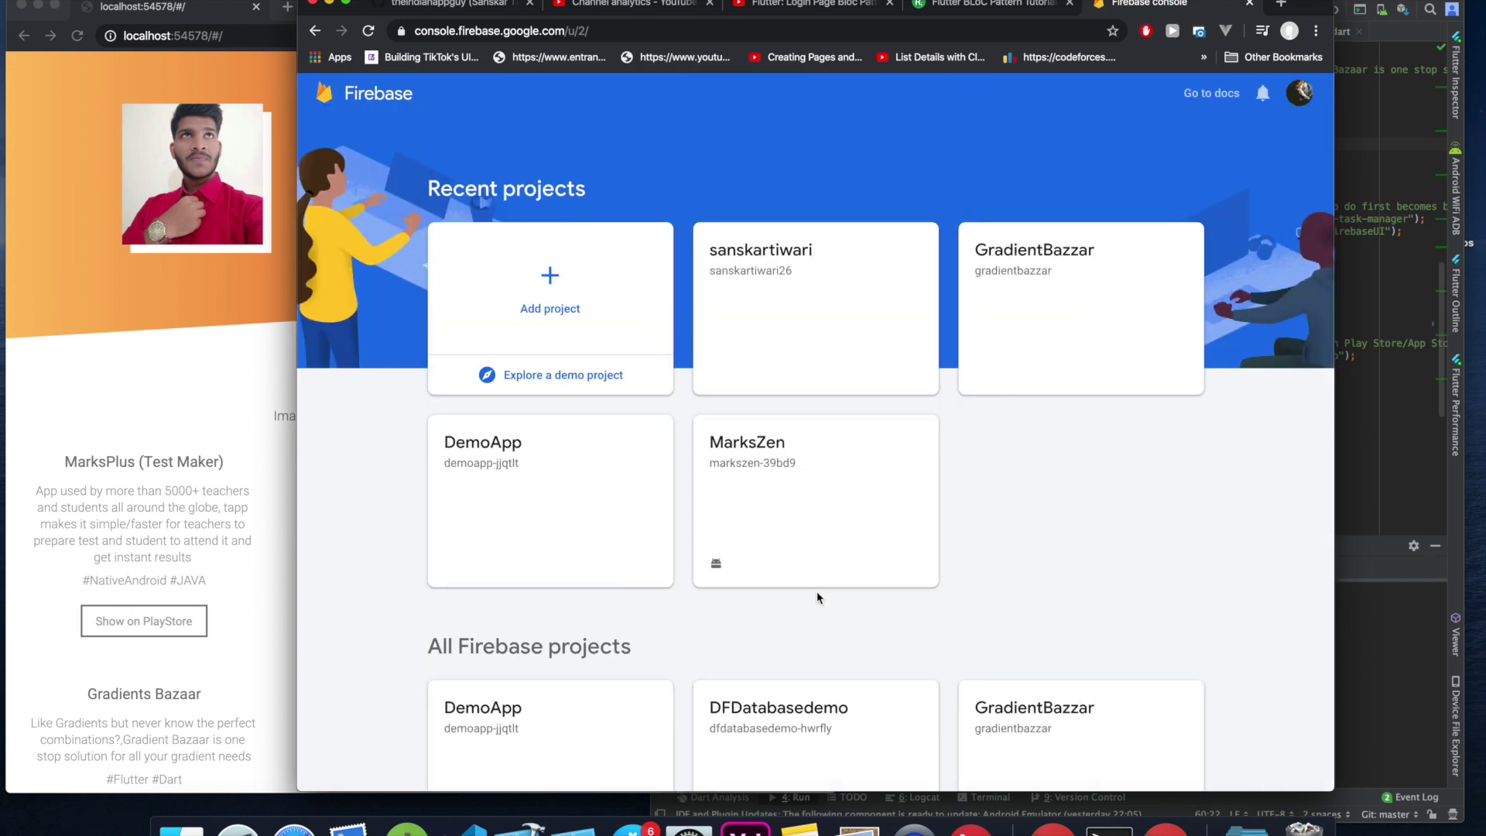
{"action": "left_click", "coordinate": [814, 291]}
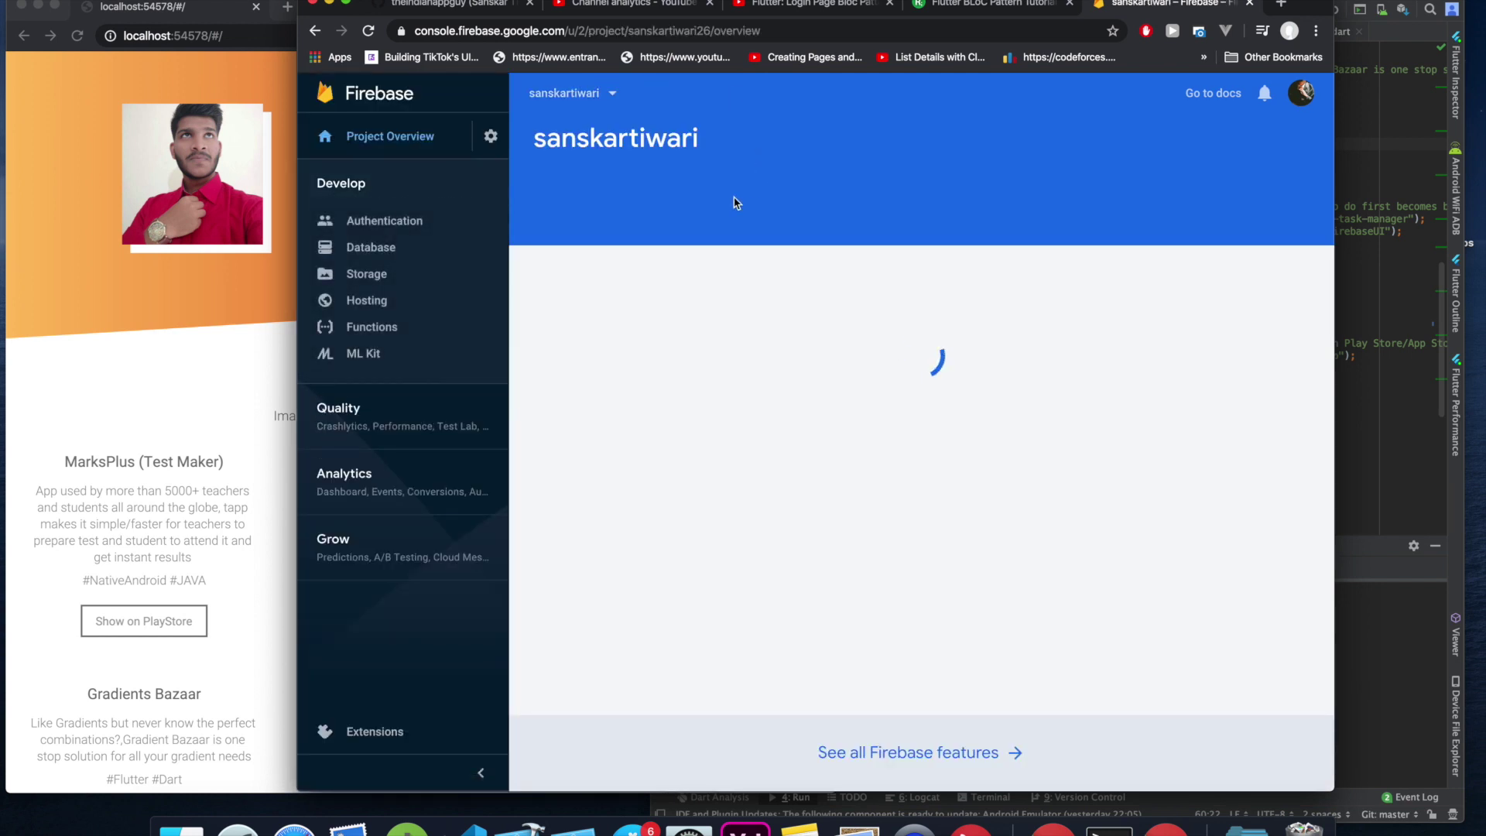
{"action": "left_click", "coordinate": [437, 294]}
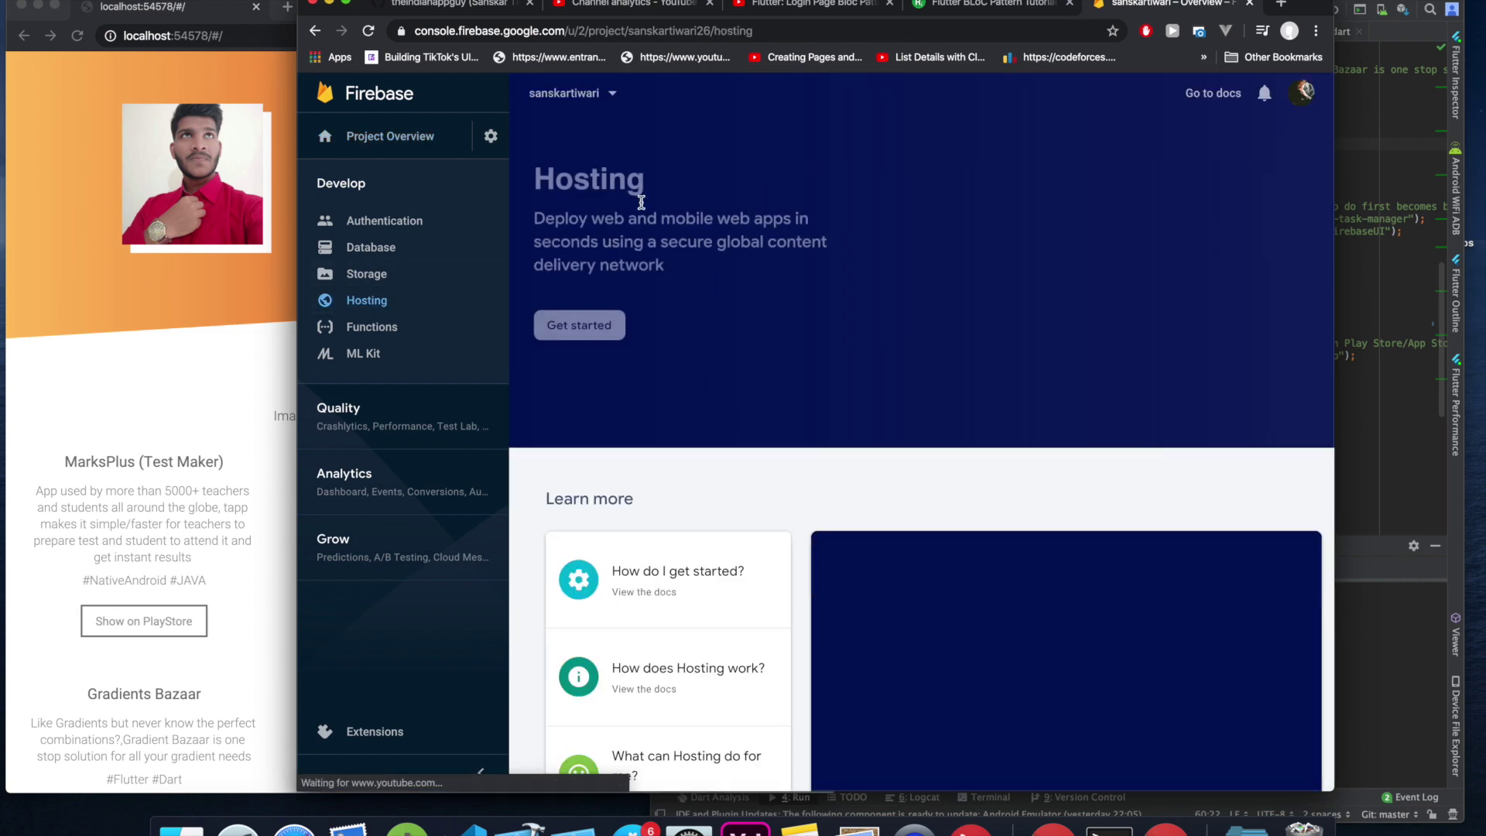
Switch to Android Studio and enter the command flutter build -web in the project's terminal without running it.
{"action": "left_click", "coordinate": [331, 5]}
{"action": "left_click", "coordinate": [954, 155]}
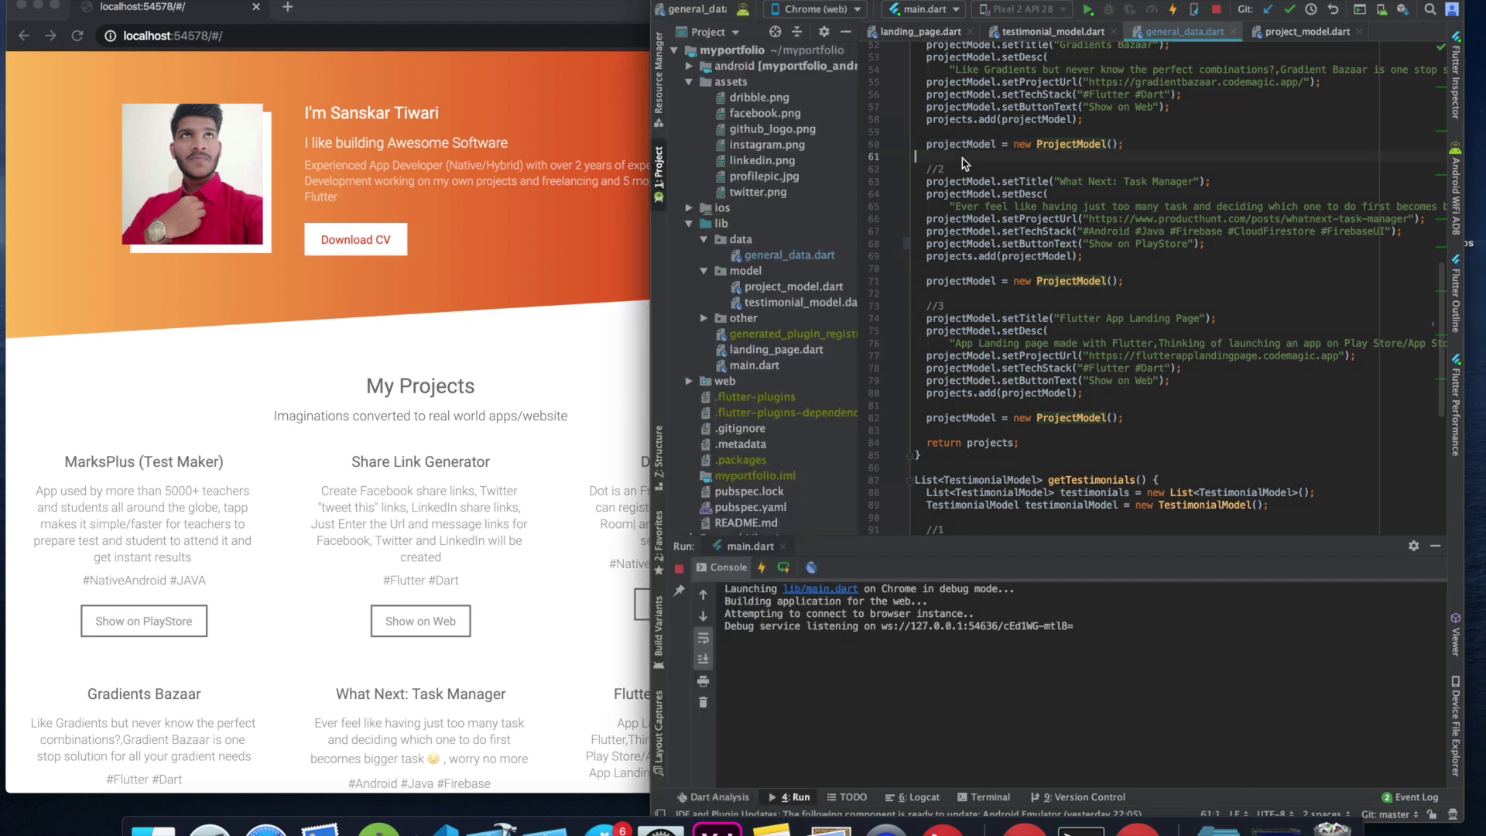
{"action": "scroll", "coordinate": [985, 122], "scroll_direction": "up", "scroll_amount": 4}
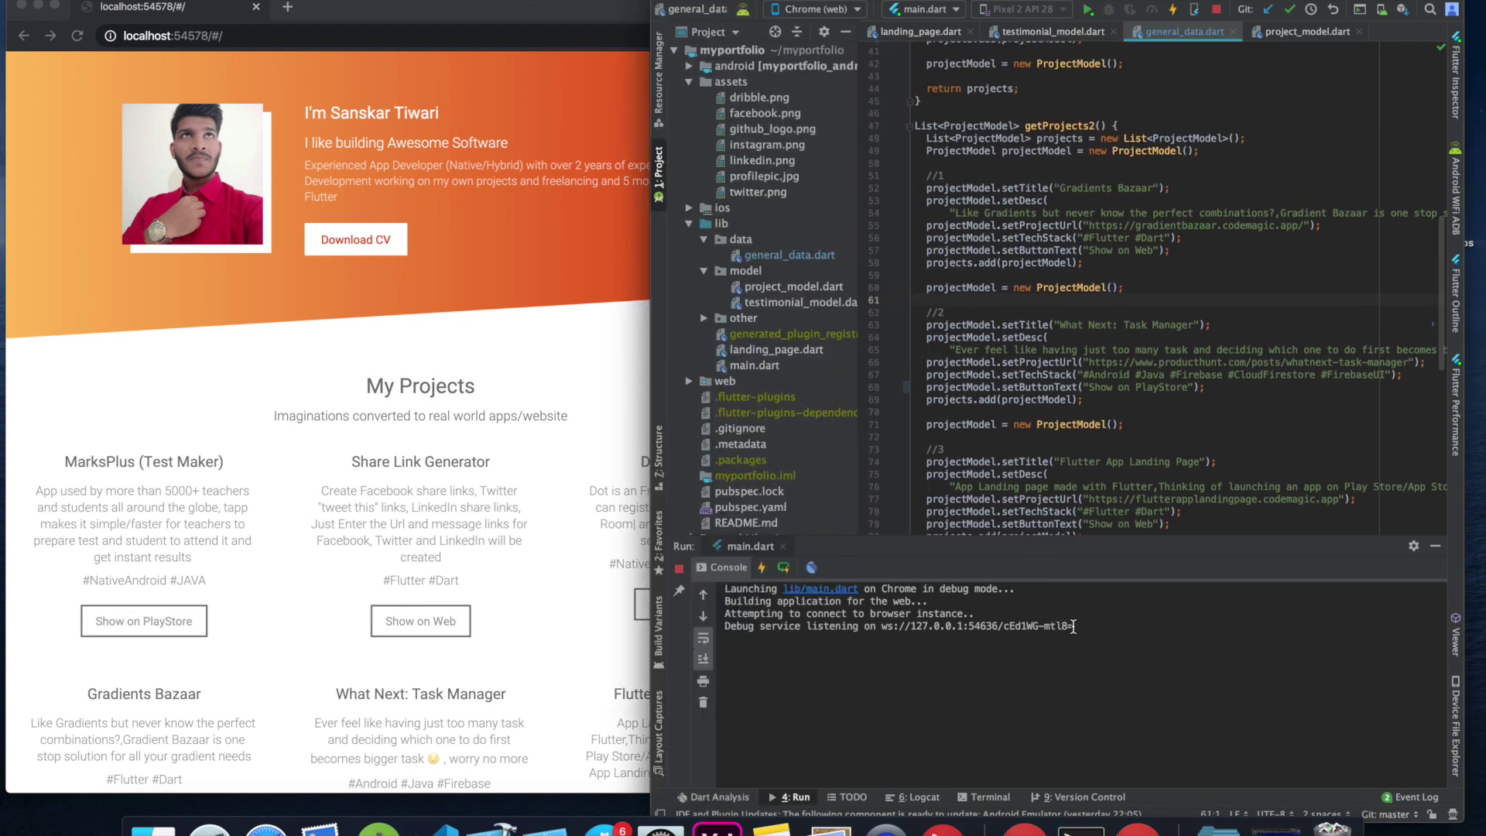
{"action": "left_click", "coordinate": [972, 797]}
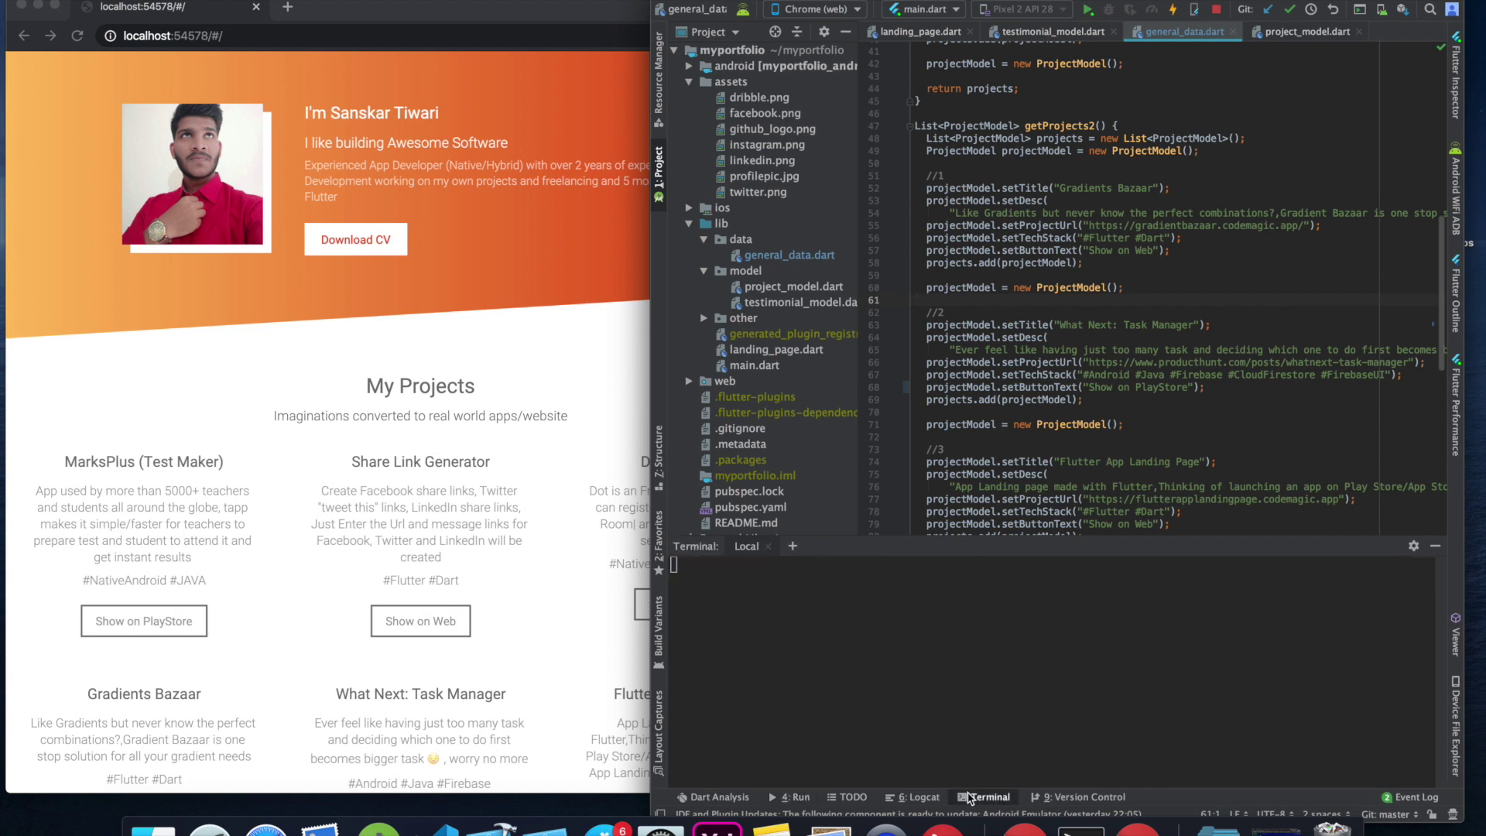
{"action": "type", "text": "flutter"}
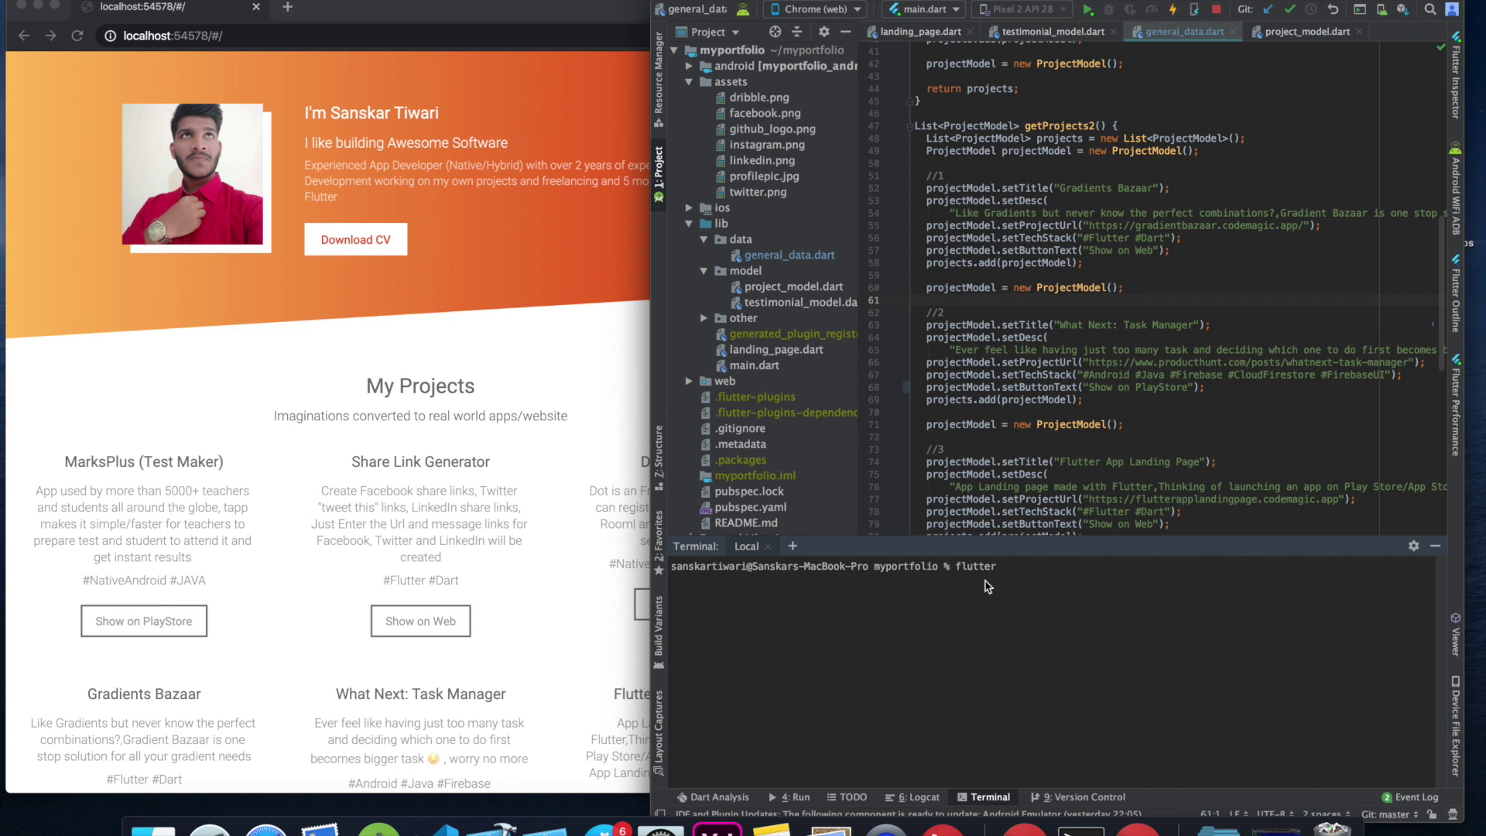
{"action": "type", "text": " build -web"}
{"action": "left_click", "coordinate": [1001, 424]}
{"action": "scroll", "coordinate": [1002, 425], "scroll_direction": "down", "scroll_amount": 4}
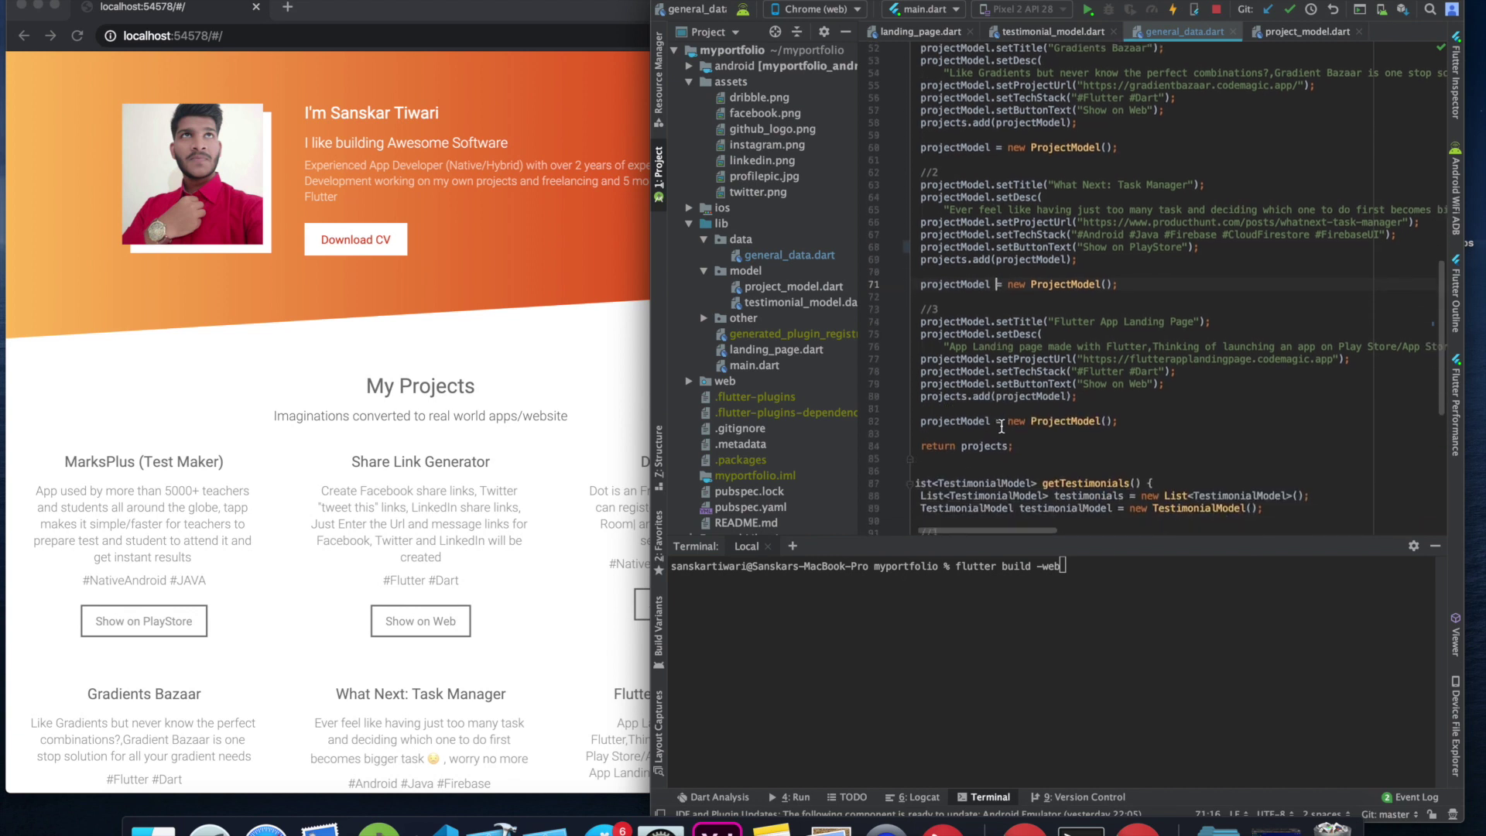
{"action": "scroll", "coordinate": [1002, 425], "scroll_direction": "up", "scroll_amount": 3}
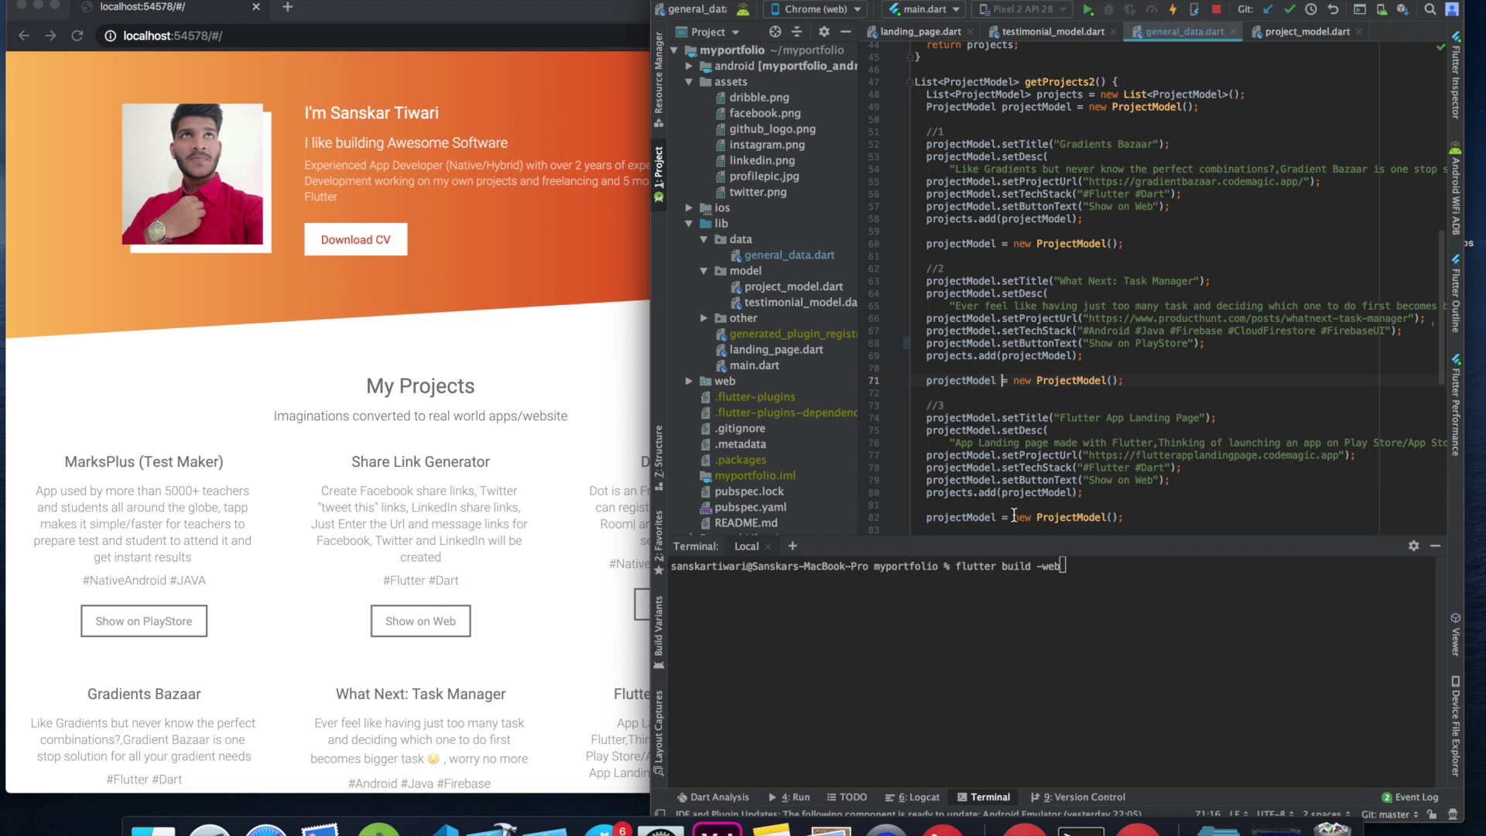
{"action": "scroll", "coordinate": [1050, 497], "scroll_direction": "up", "scroll_amount": 10}
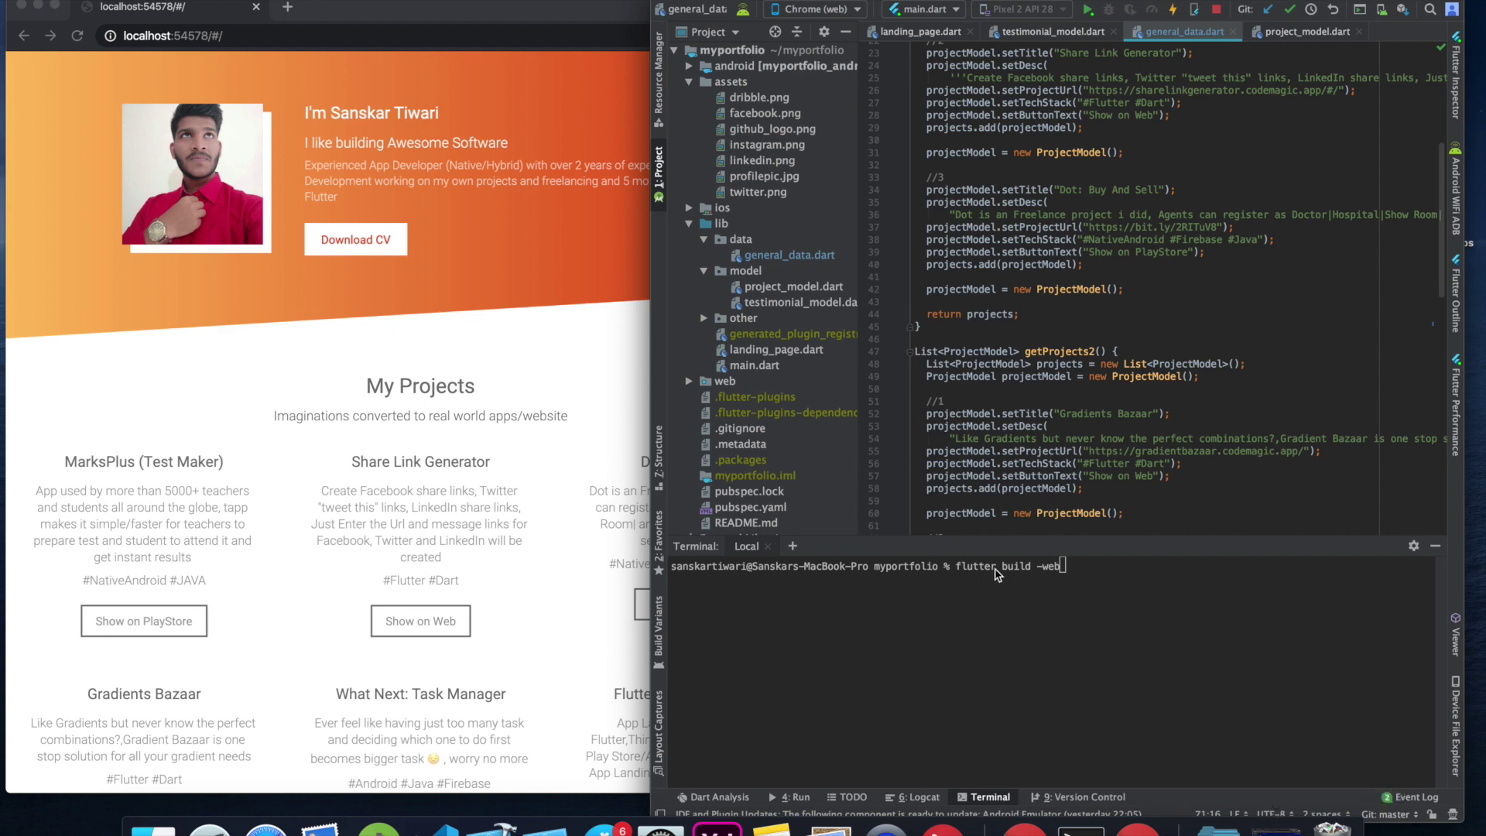
Switch to Chrome, open codemagic.io in a new page, and go to the account's applications overview.
{"action": "left_click", "coordinate": [1273, 828]}
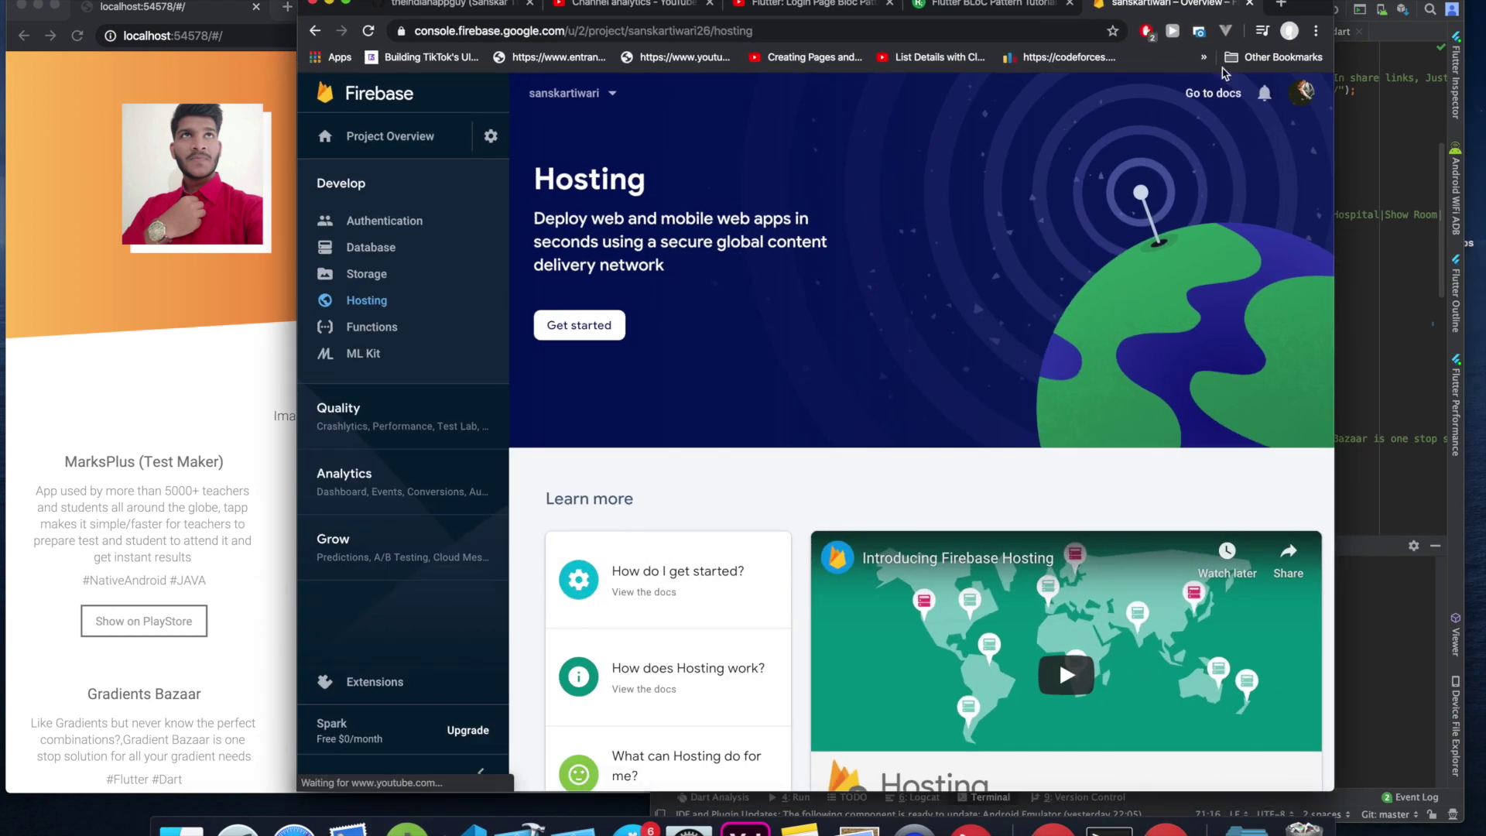
{"action": "left_click", "coordinate": [1281, 7]}
{"action": "type", "text": "codemagic.io"}
{"action": "key", "text": "Return"}
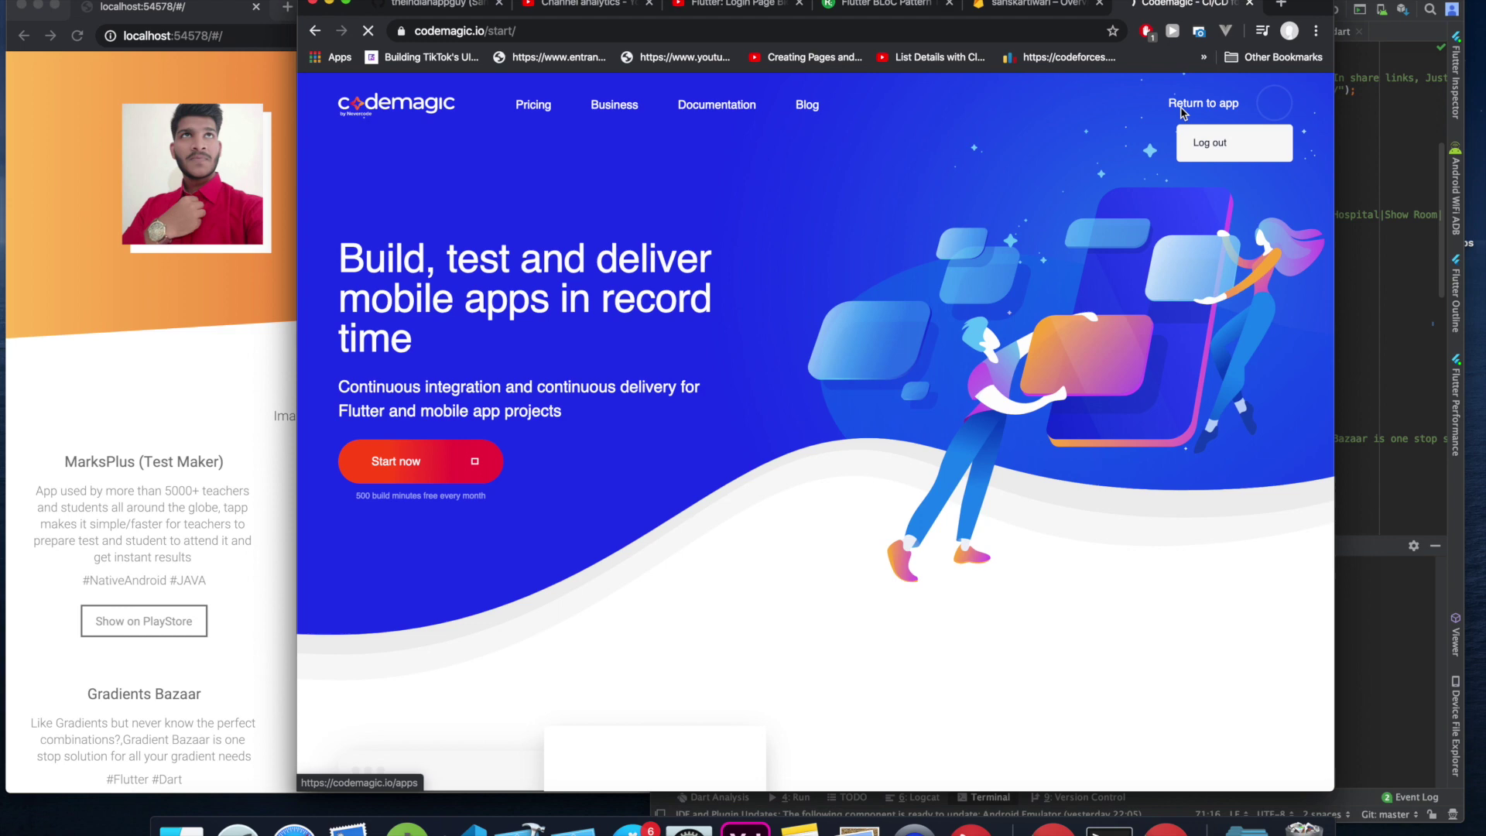
{"action": "left_click", "coordinate": [1182, 112]}
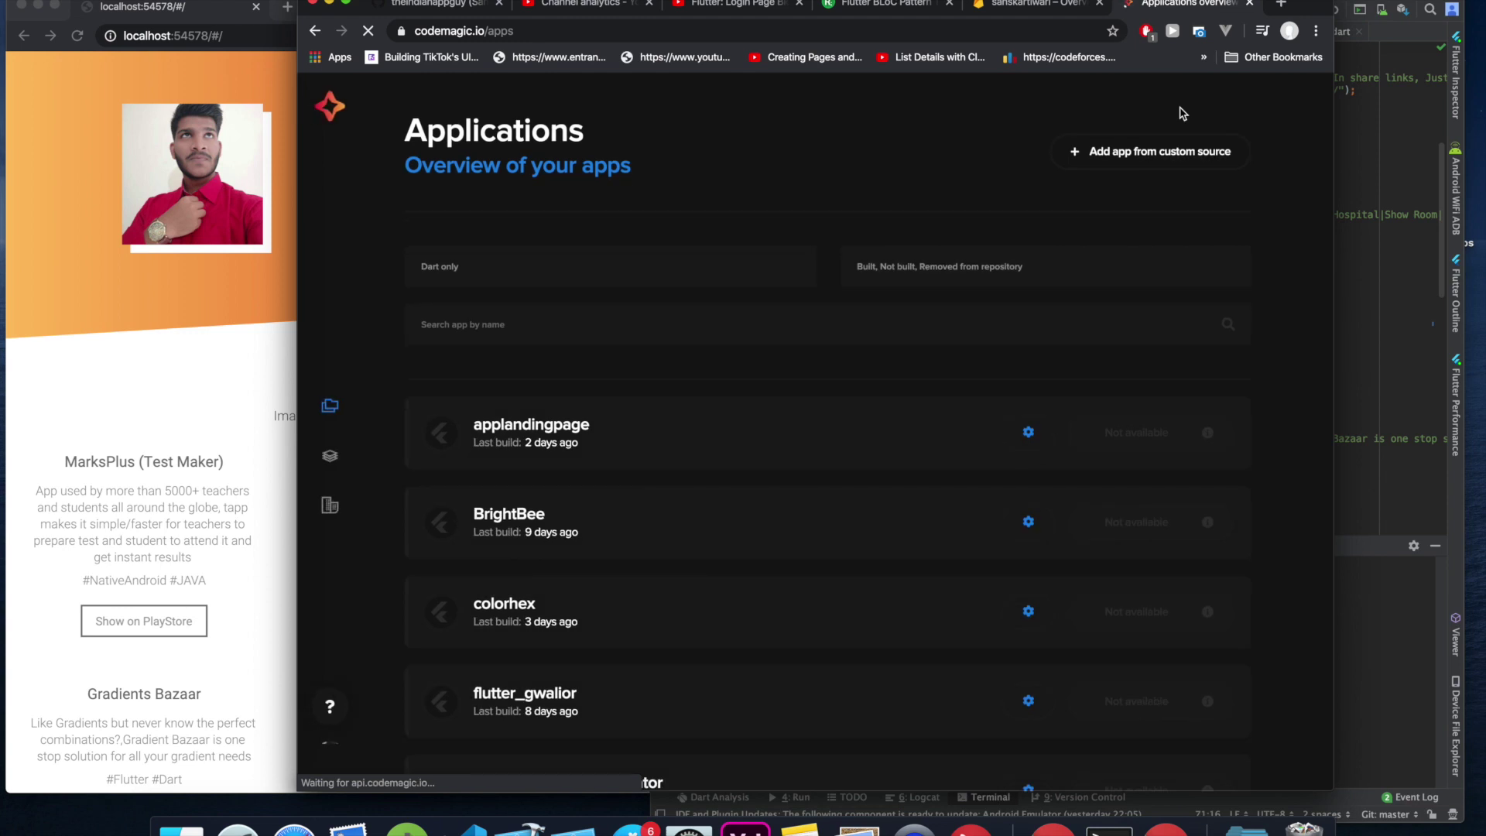
Go to the GitHub account's repositories and open the myportfolio repository.
{"action": "key", "text": "super+Tab"}
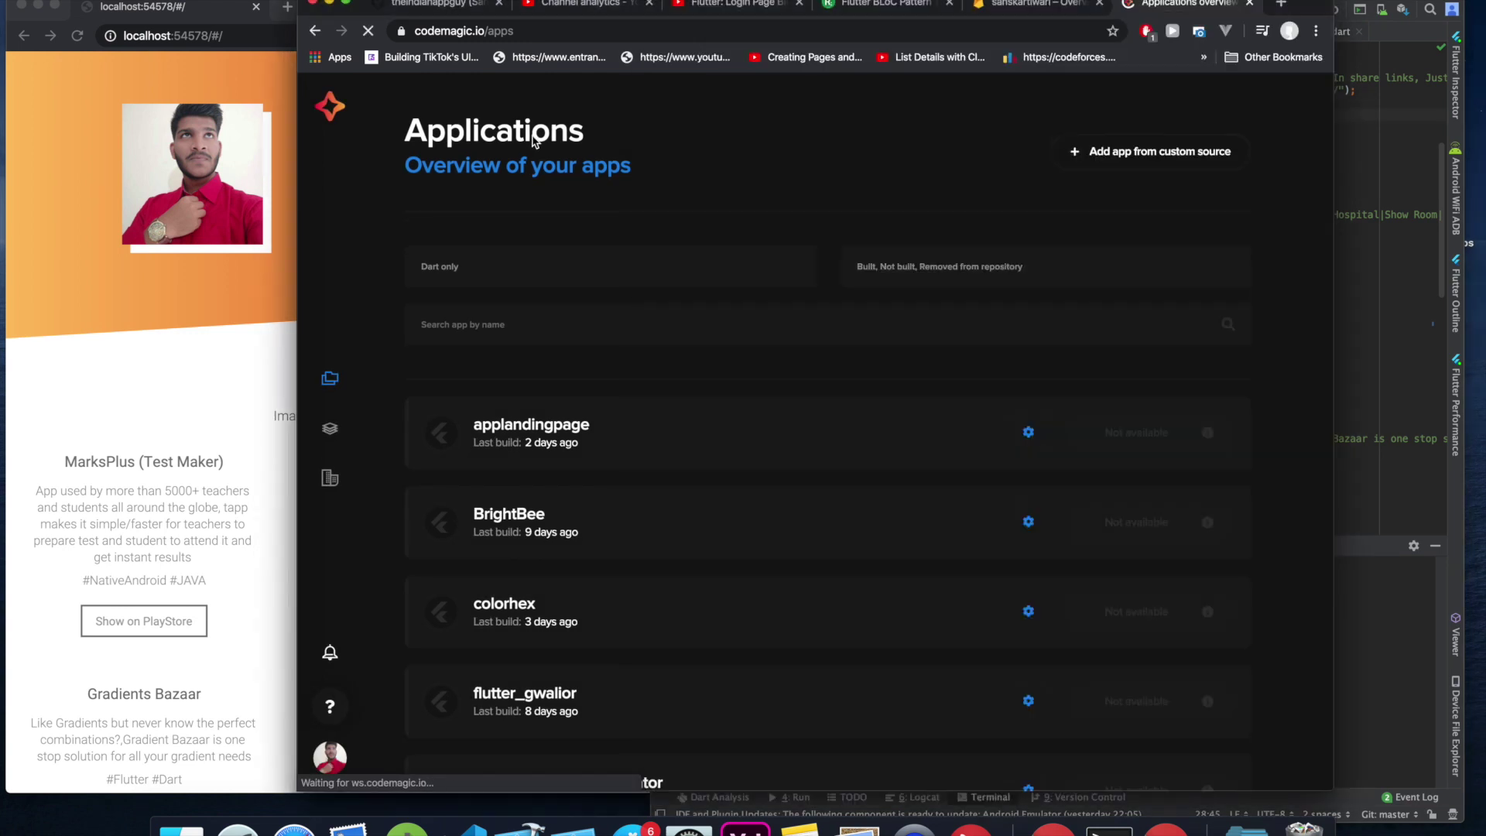
{"action": "left_click", "coordinate": [532, 145]}
{"action": "left_click", "coordinate": [459, 9]}
{"action": "left_click", "coordinate": [701, 173]}
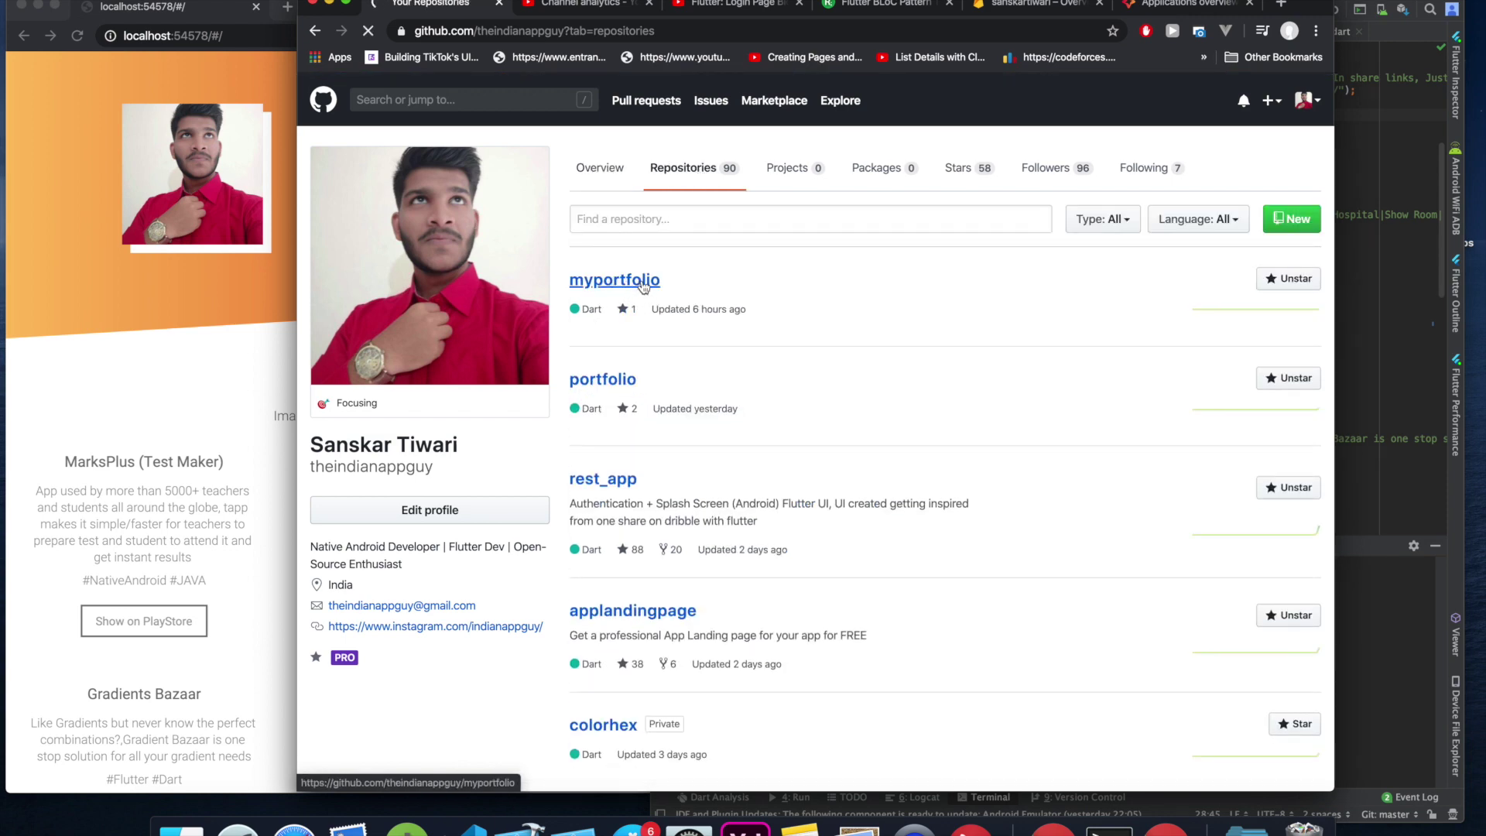
{"action": "left_click", "coordinate": [644, 287]}
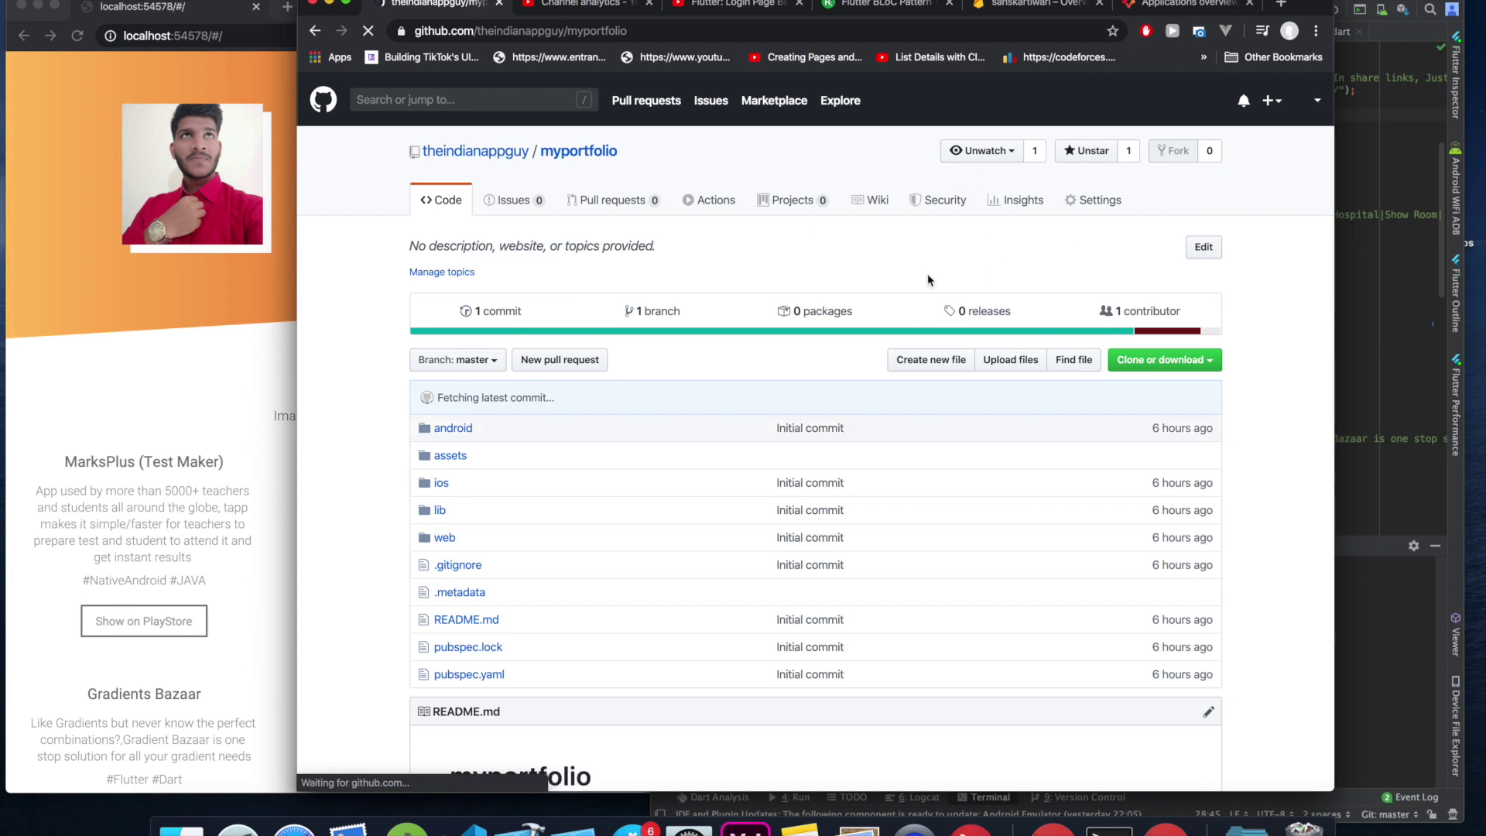
Switch to Android Studio, look at the version control import options for sharing the project on GitHub, and return to Chrome.
{"action": "left_click", "coordinate": [1402, 172]}
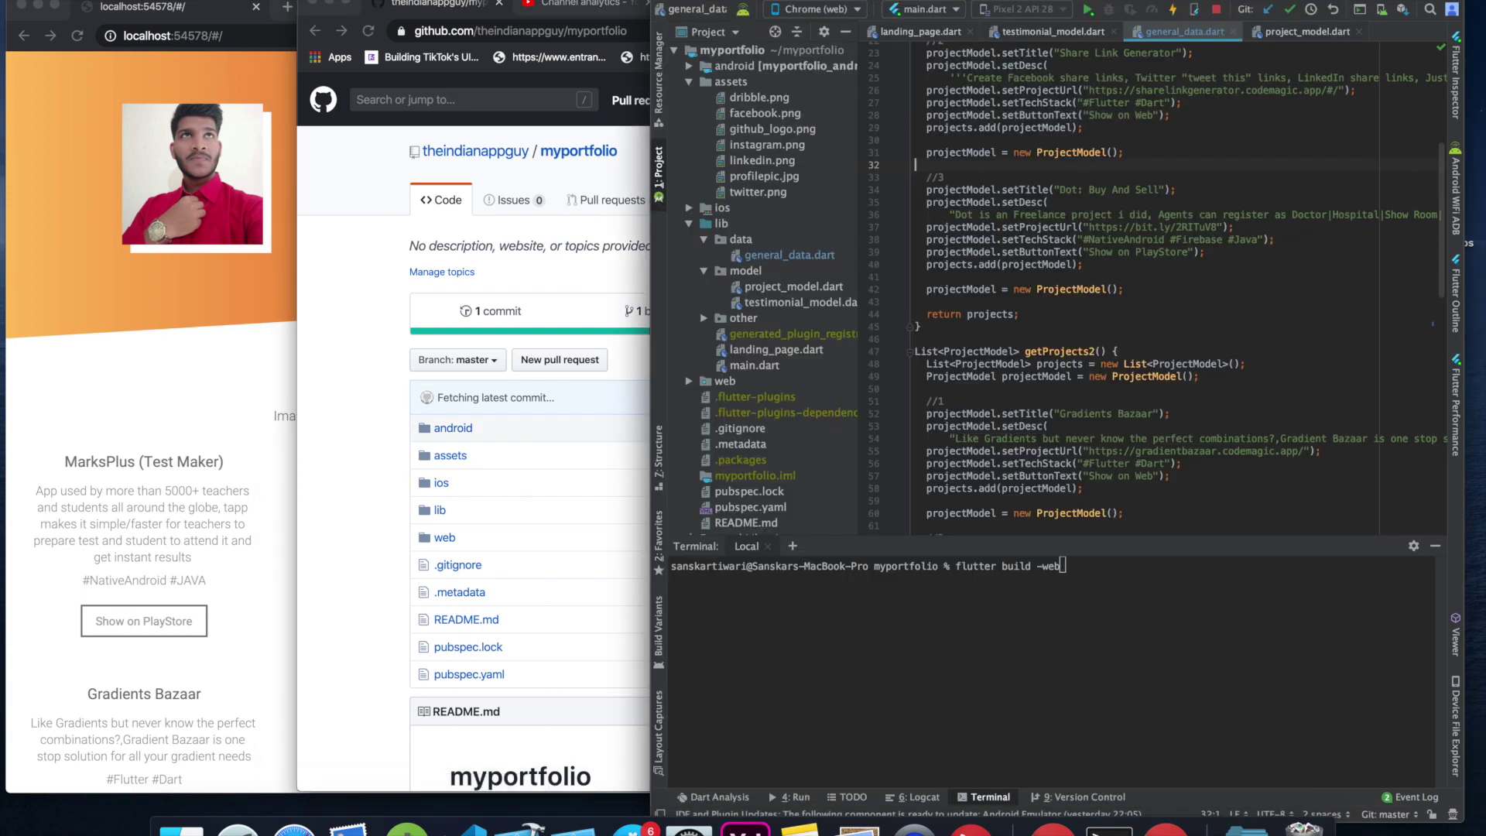
{"action": "key", "text": "ctrl+v"}
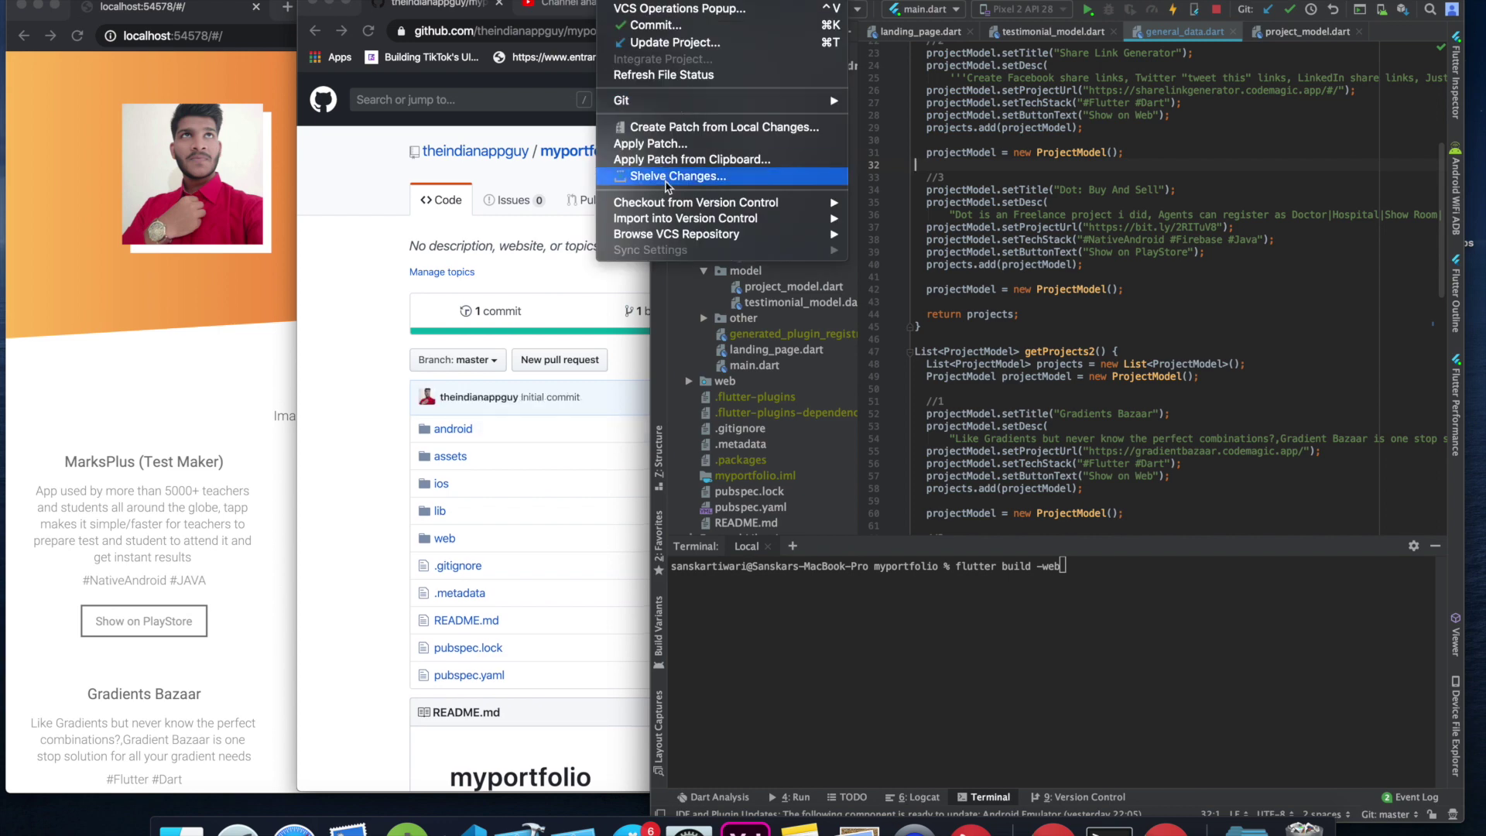
{"action": "mouse_move", "coordinate": [643, 225]}
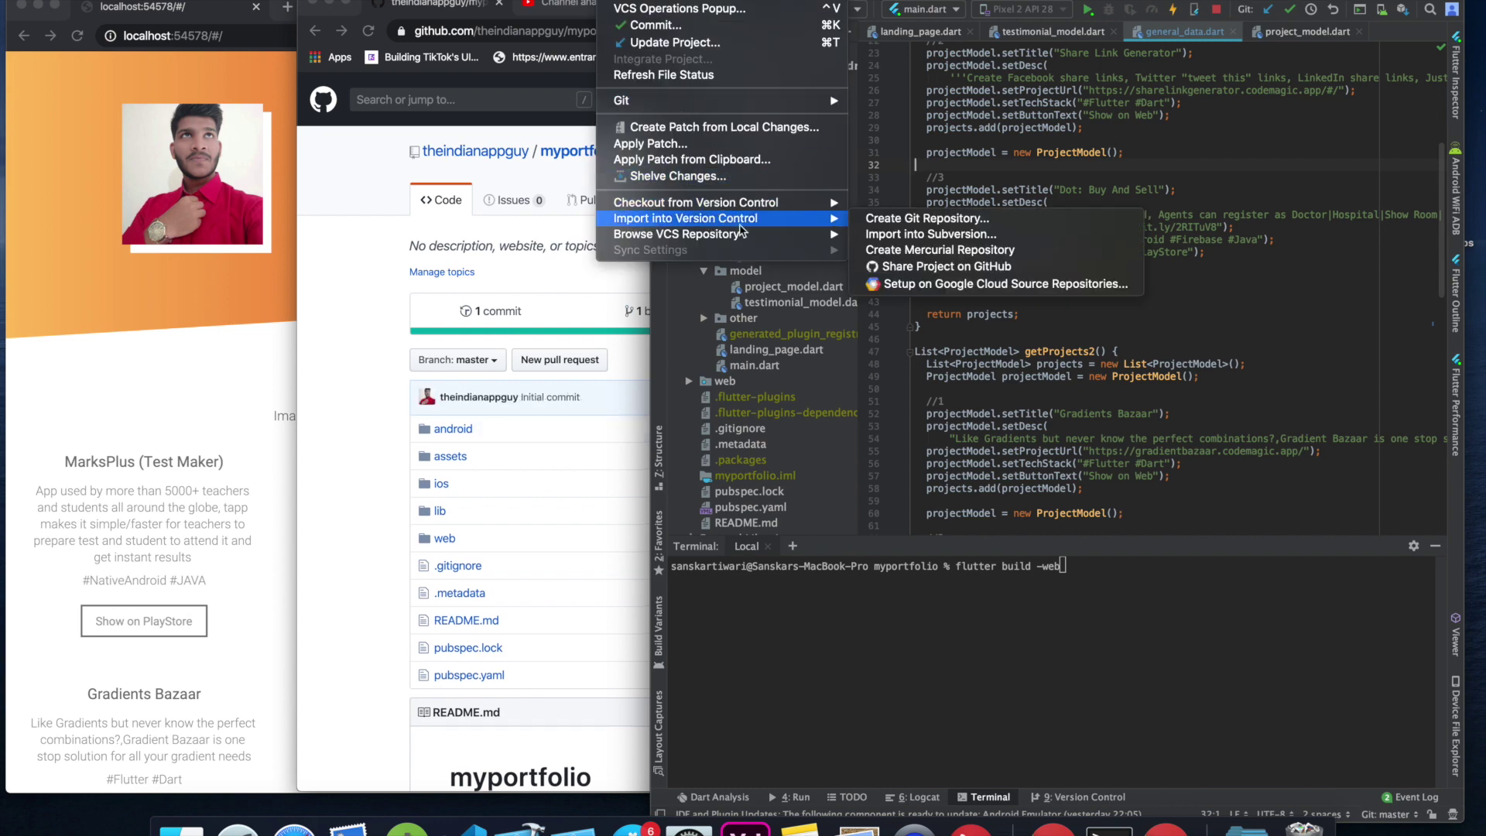
{"action": "left_click", "coordinate": [575, 262]}
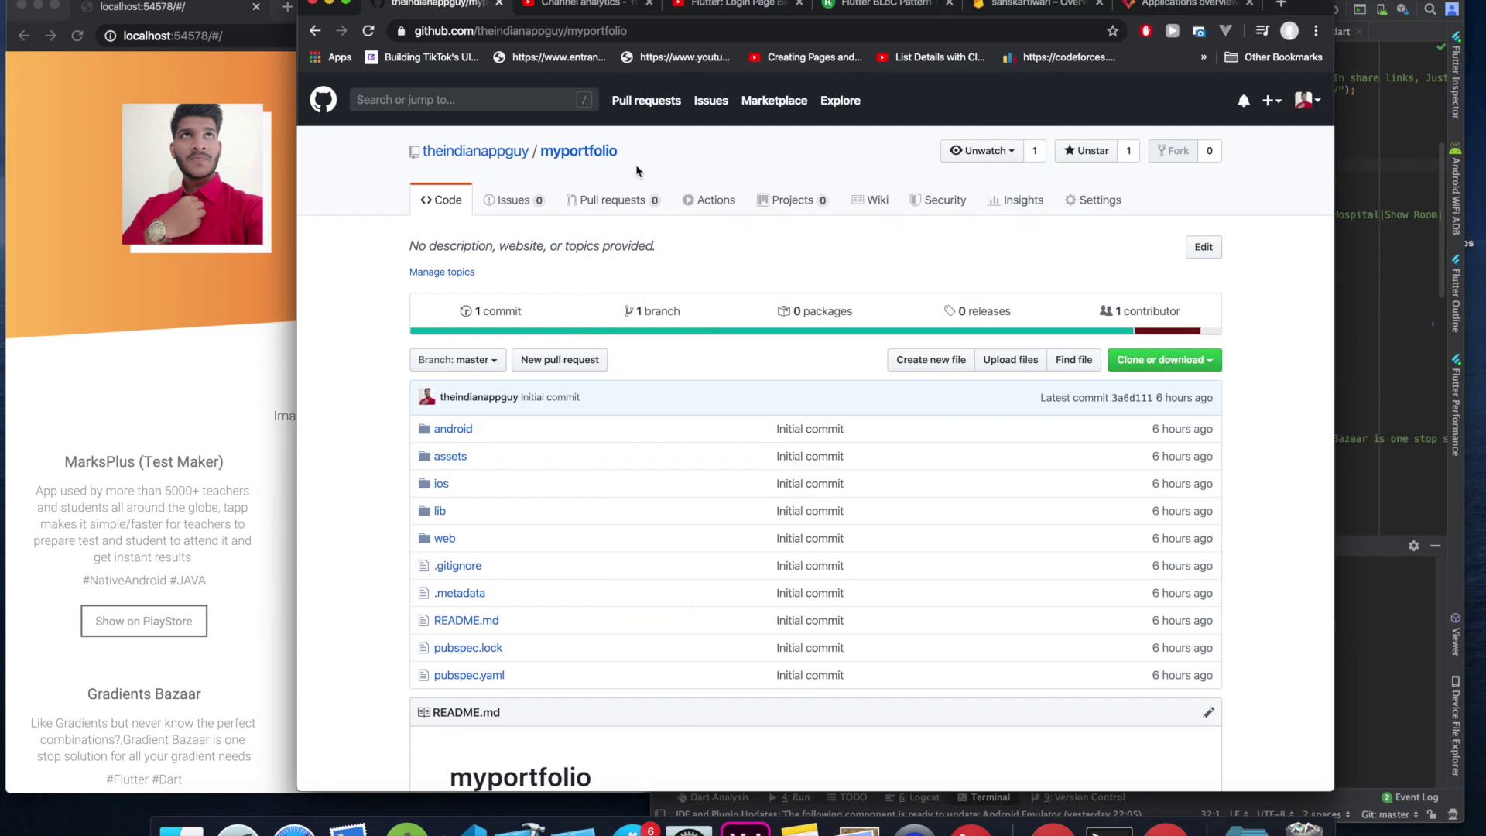
Return to the Codemagic applications overview, search the apps for "my", and open the myportfolio app.
{"action": "left_click", "coordinate": [1134, 8]}
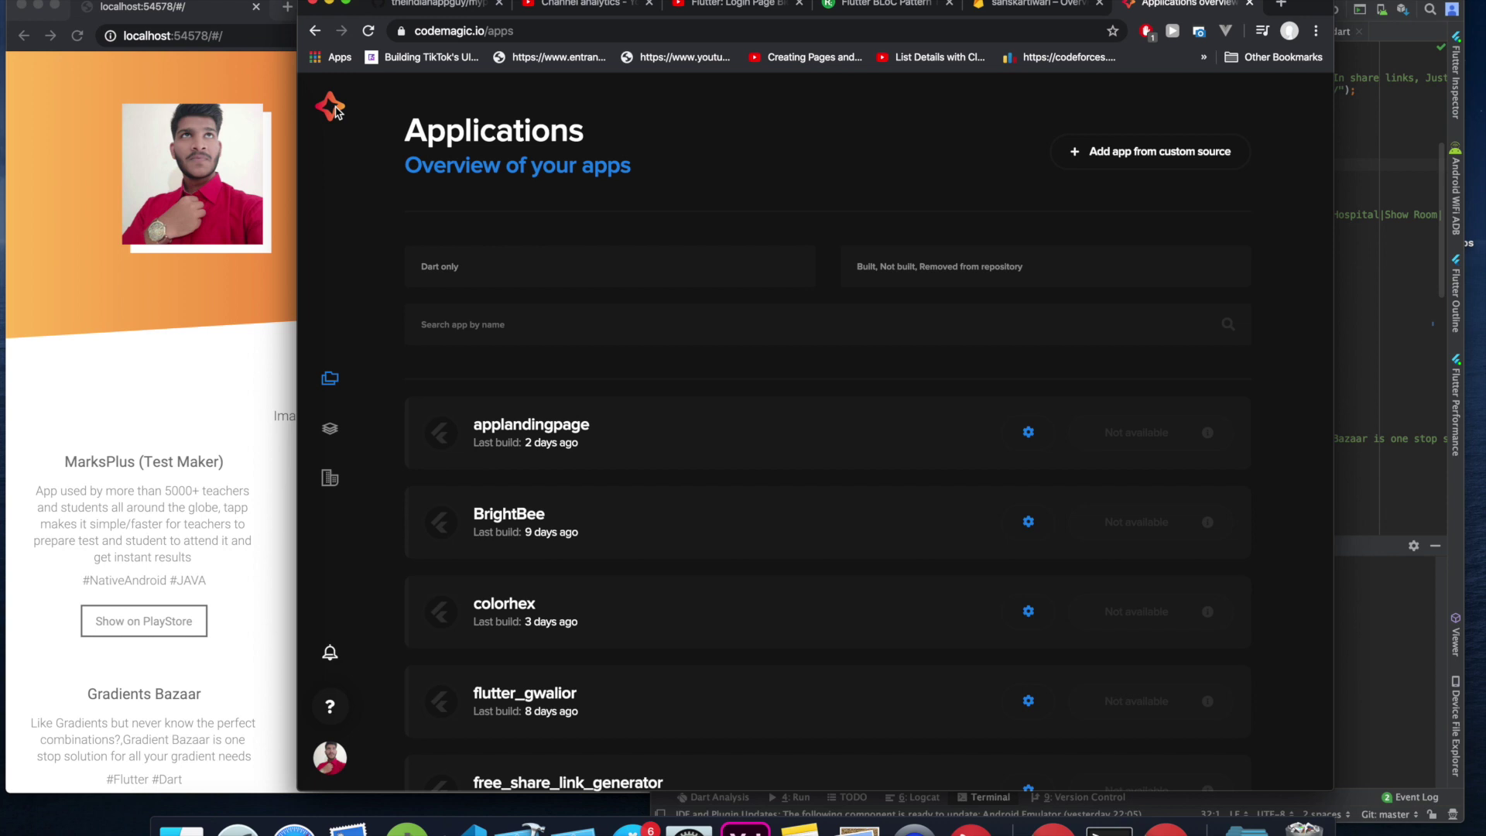
{"action": "scroll", "coordinate": [455, 525], "scroll_direction": "down", "scroll_amount": 5}
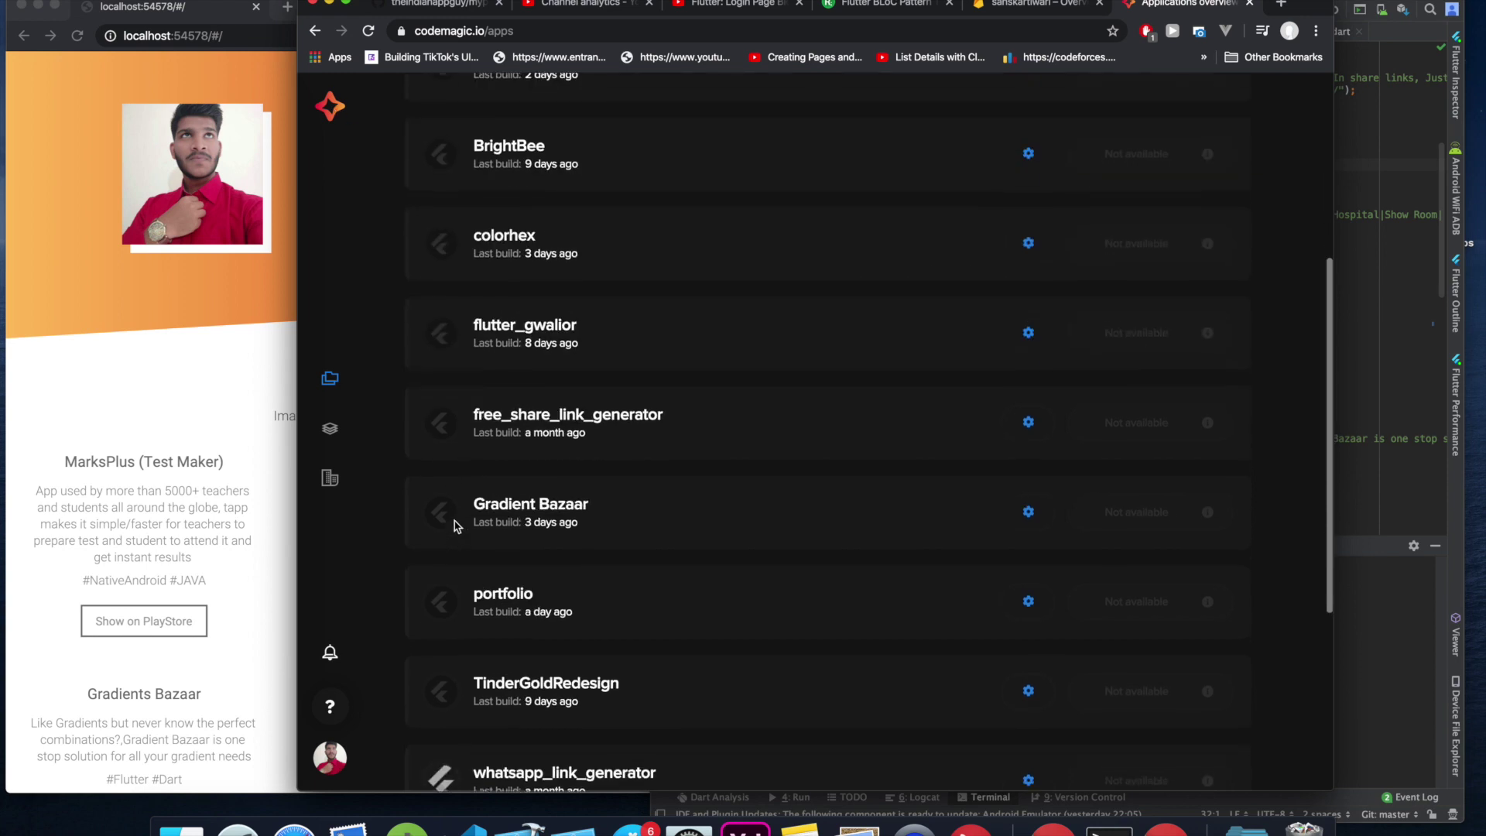
{"action": "scroll", "coordinate": [455, 524], "scroll_direction": "up", "scroll_amount": 5}
{"action": "scroll", "coordinate": [456, 525], "scroll_direction": "down", "scroll_amount": 3}
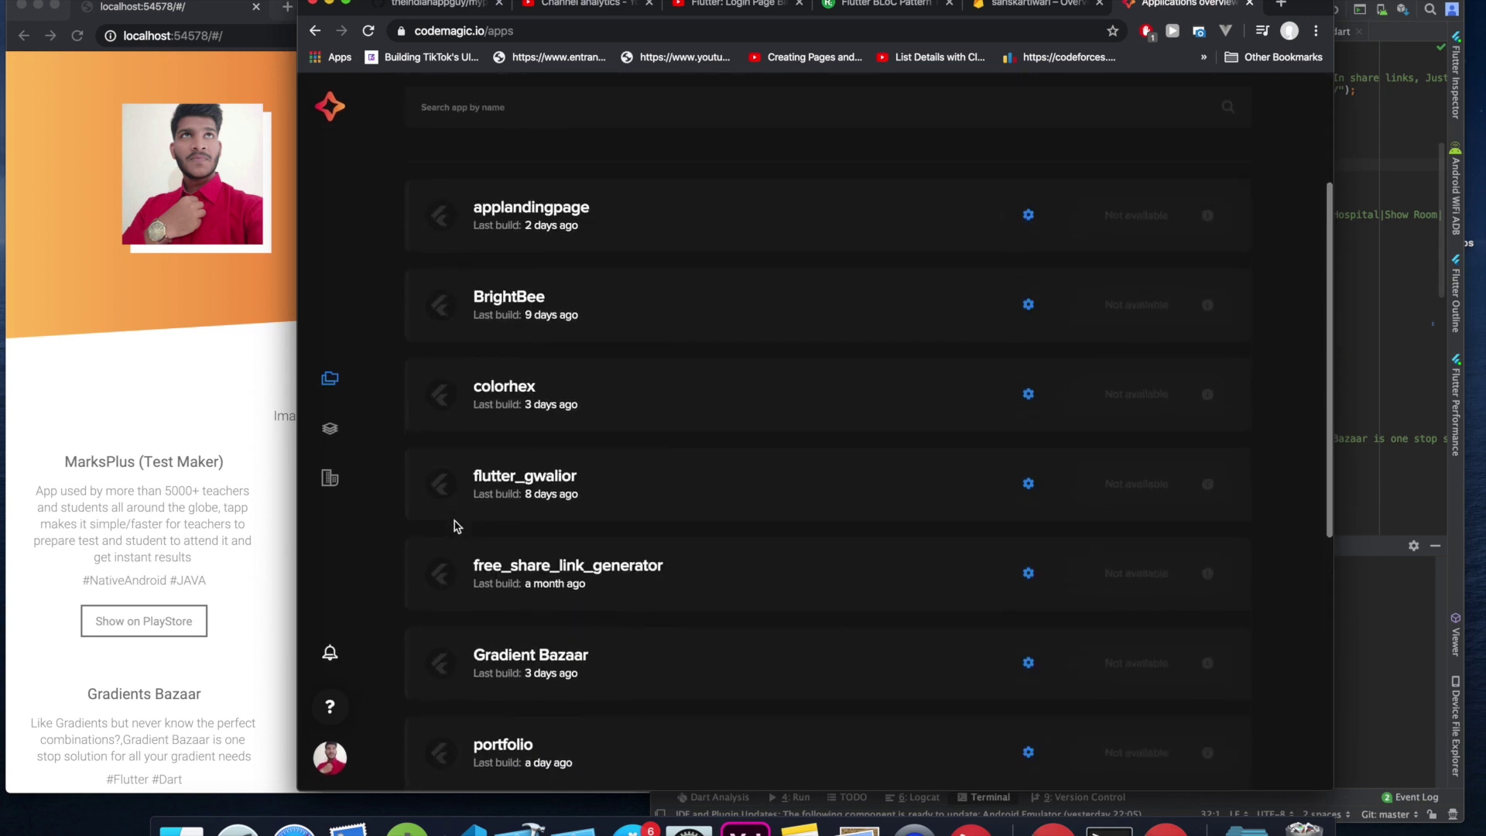
{"action": "scroll", "coordinate": [634, 309], "scroll_direction": "up", "scroll_amount": 4}
{"action": "left_click", "coordinate": [591, 334]}
{"action": "type", "text": "my"}
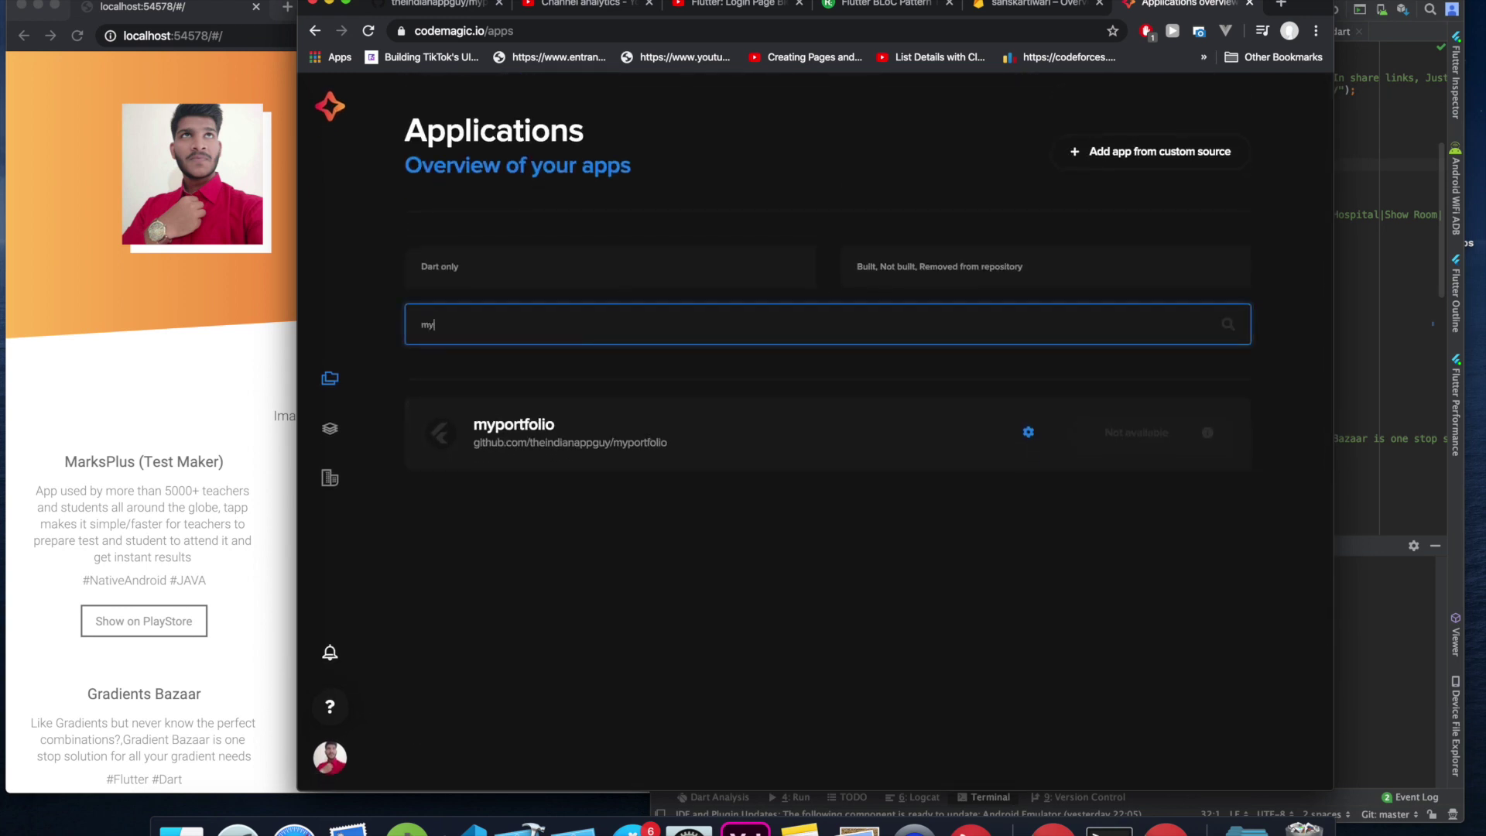
{"action": "left_click", "coordinate": [521, 427]}
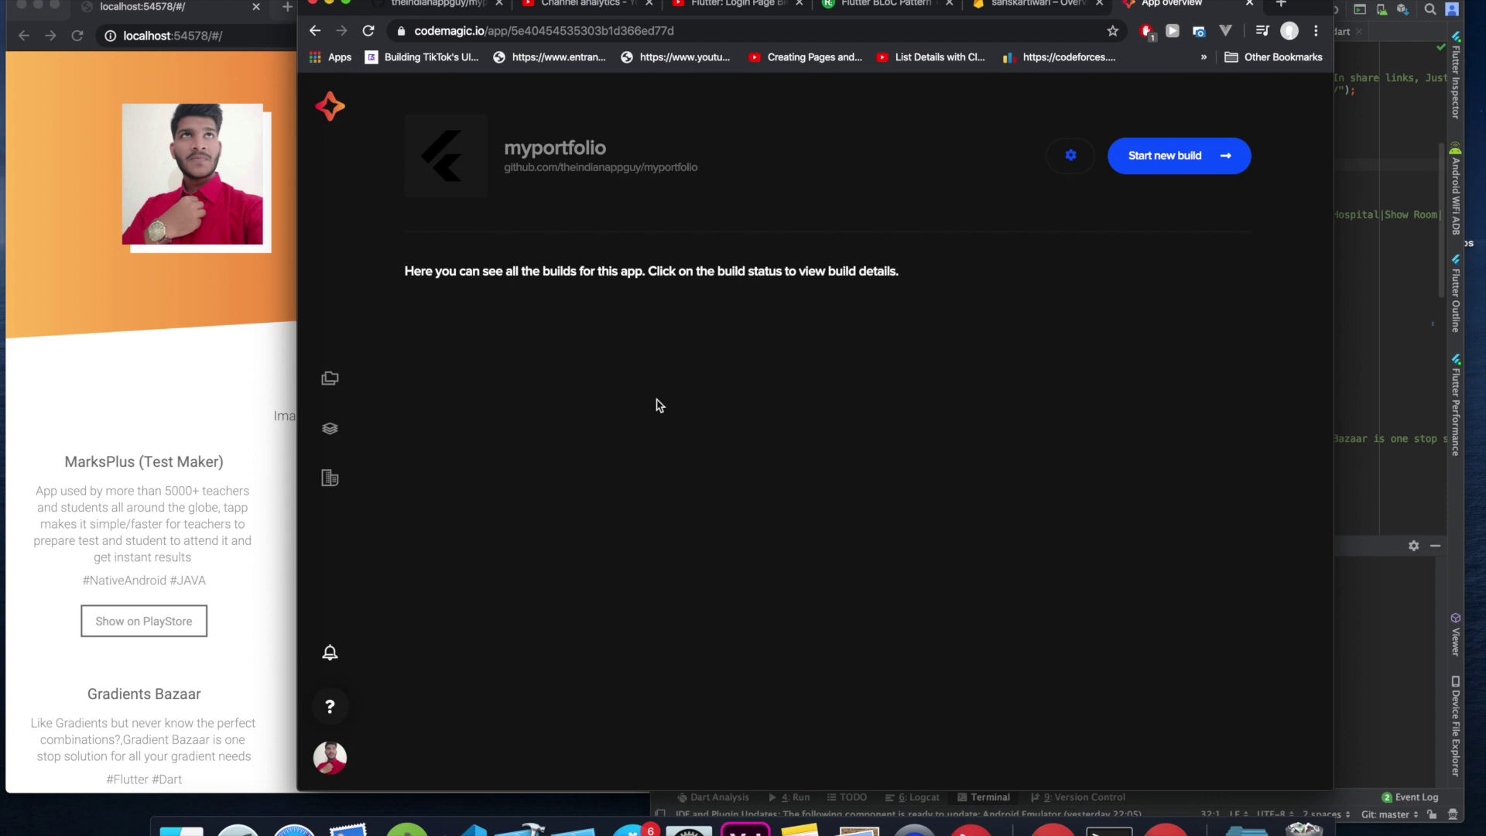
Open the myportfolio app's settings and expand the Build section of its workflow.
{"action": "left_click", "coordinate": [1071, 160]}
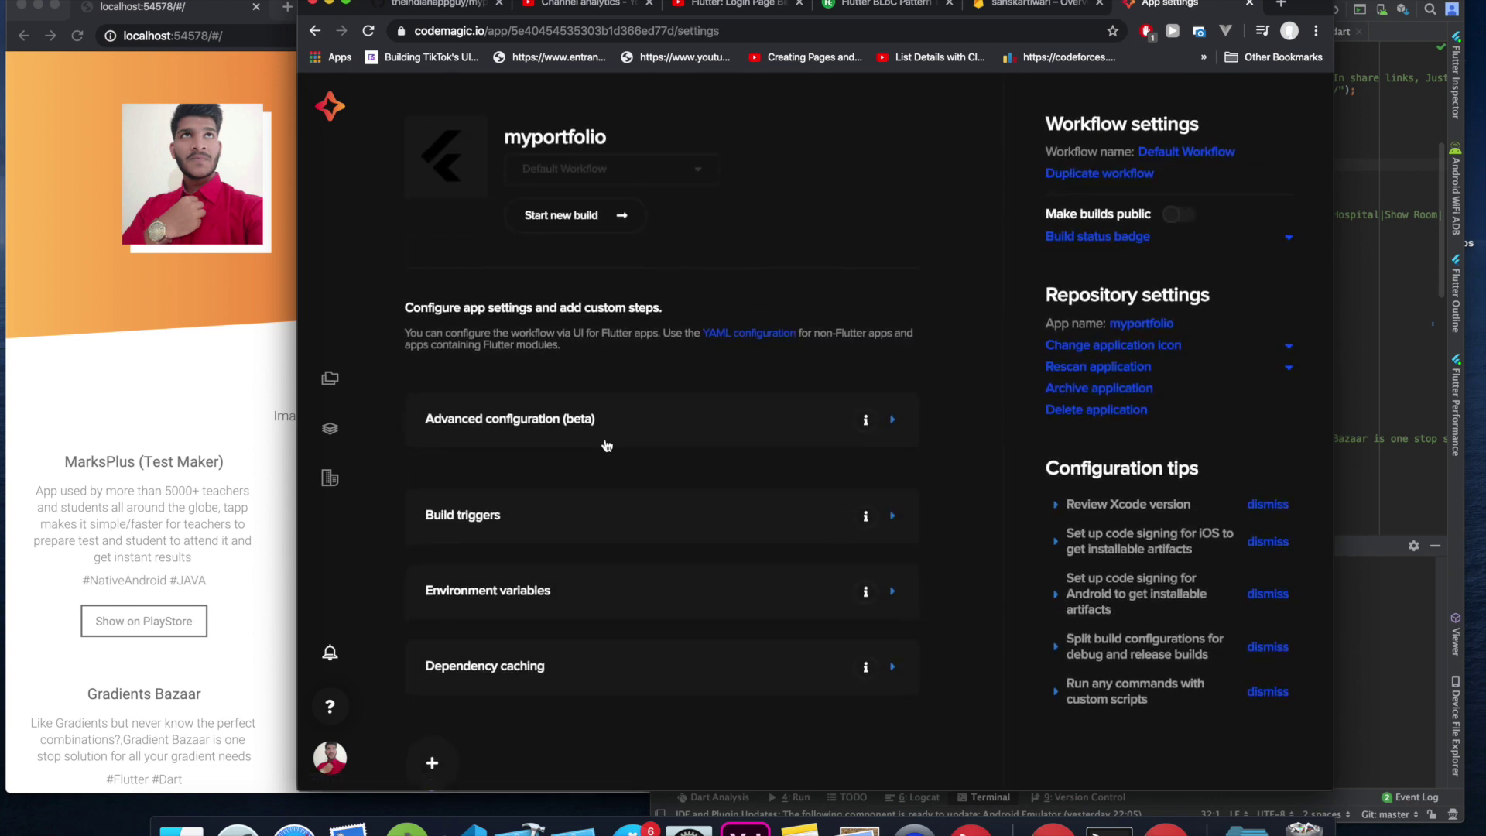
{"action": "scroll", "coordinate": [562, 526], "scroll_direction": "down", "scroll_amount": 7}
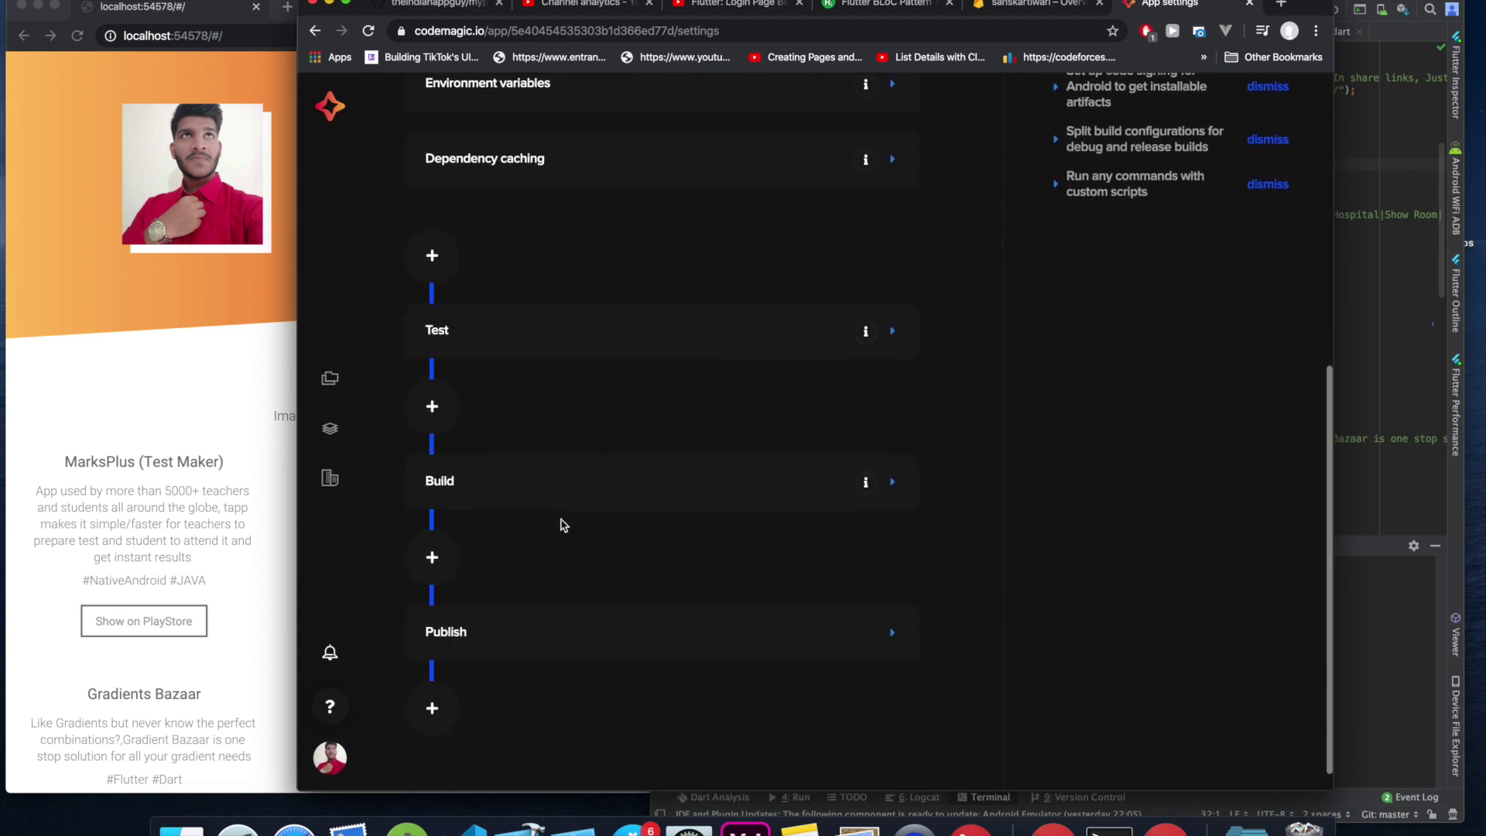
{"action": "scroll", "coordinate": [562, 526], "scroll_direction": "up", "scroll_amount": 3}
{"action": "scroll", "coordinate": [562, 525], "scroll_direction": "down", "scroll_amount": 3}
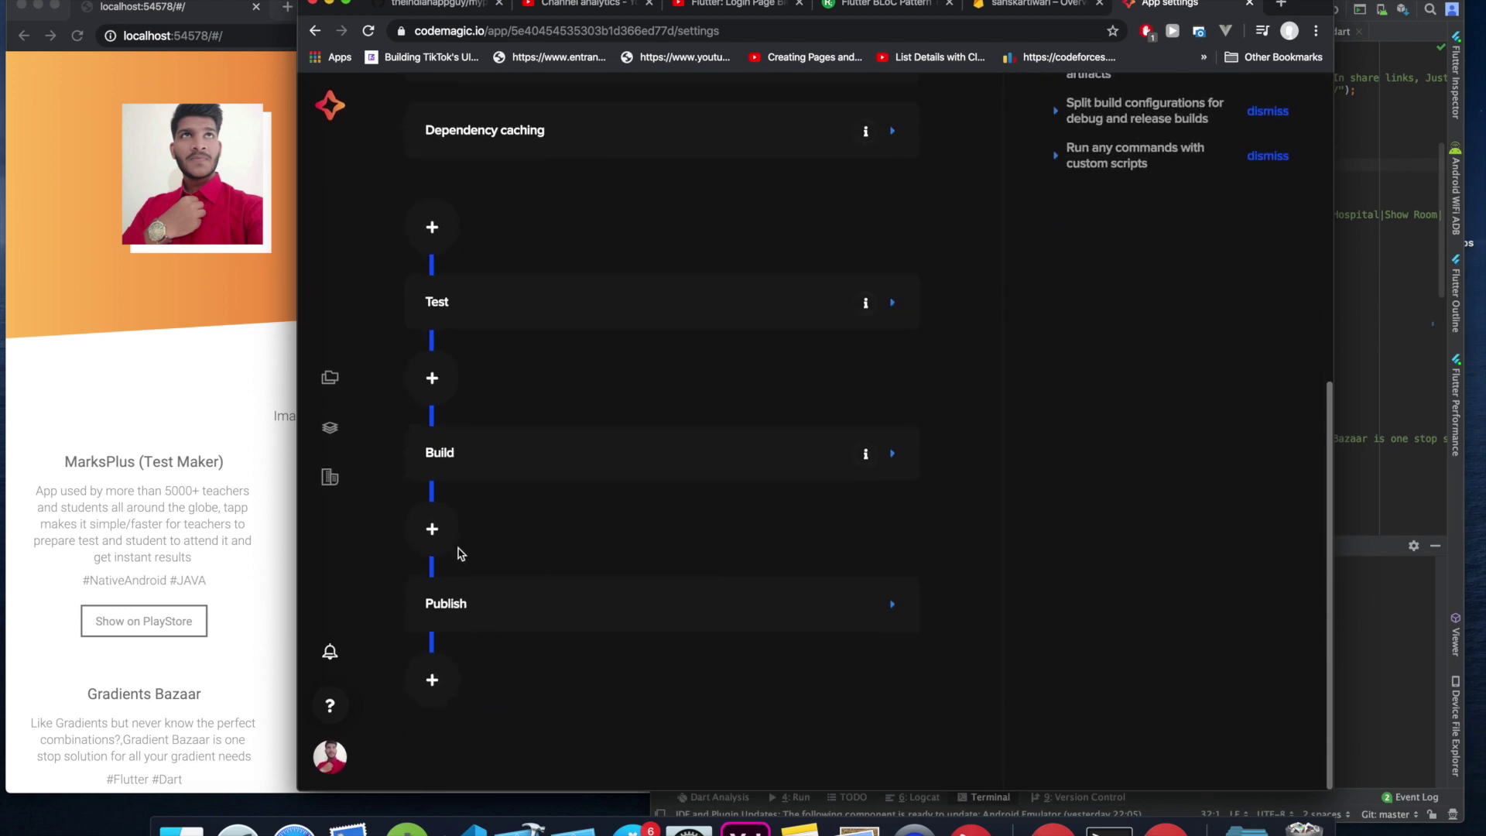
{"action": "left_click", "coordinate": [463, 455]}
{"action": "scroll", "coordinate": [497, 468], "scroll_direction": "down", "scroll_amount": 5}
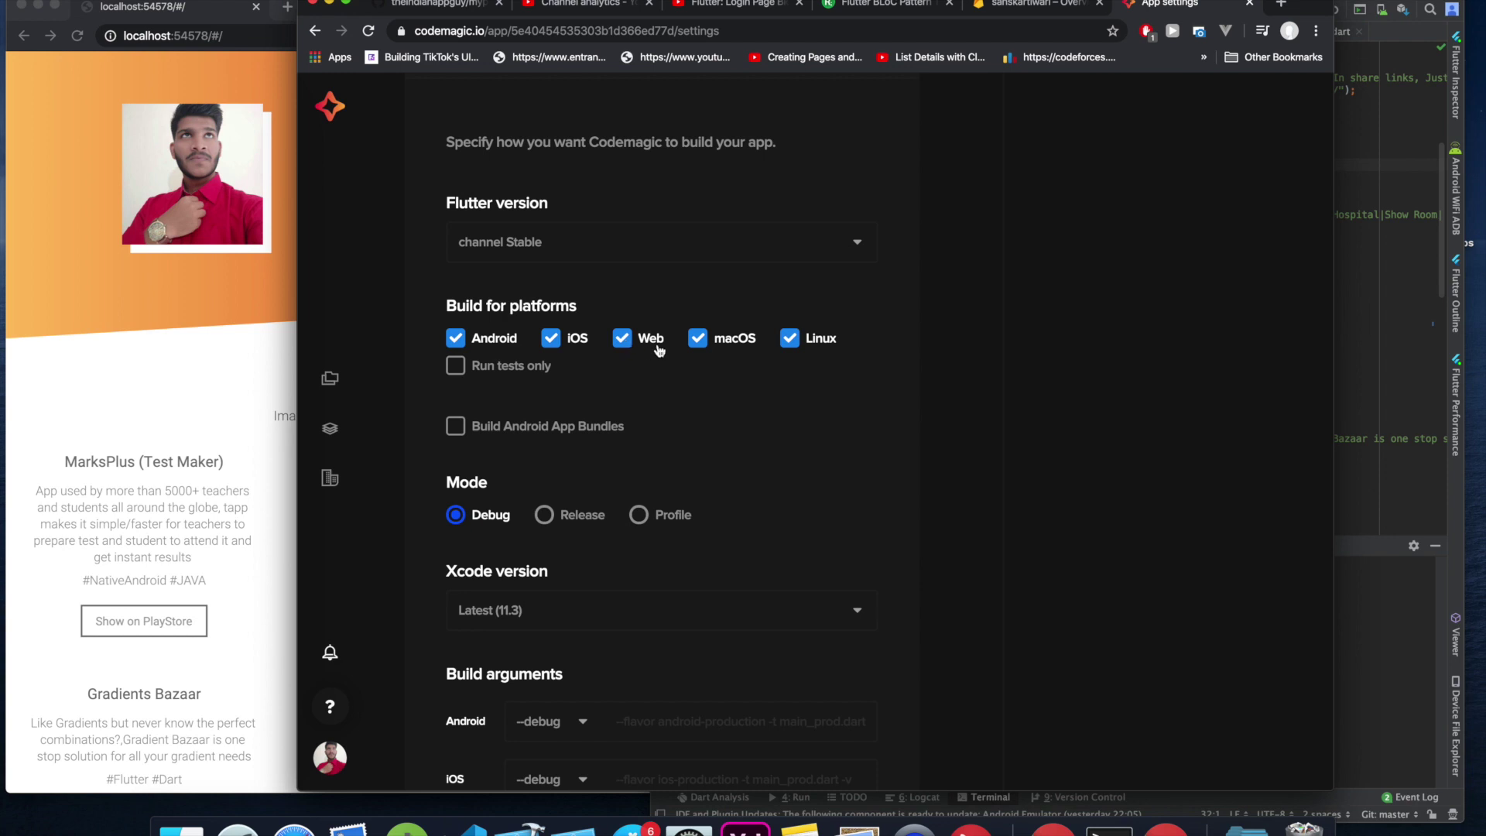
Limit the build platforms to Web by deselecting Android, iOS, macOS and Linux.
{"action": "left_click", "coordinate": [468, 342]}
{"action": "left_click", "coordinate": [547, 341]}
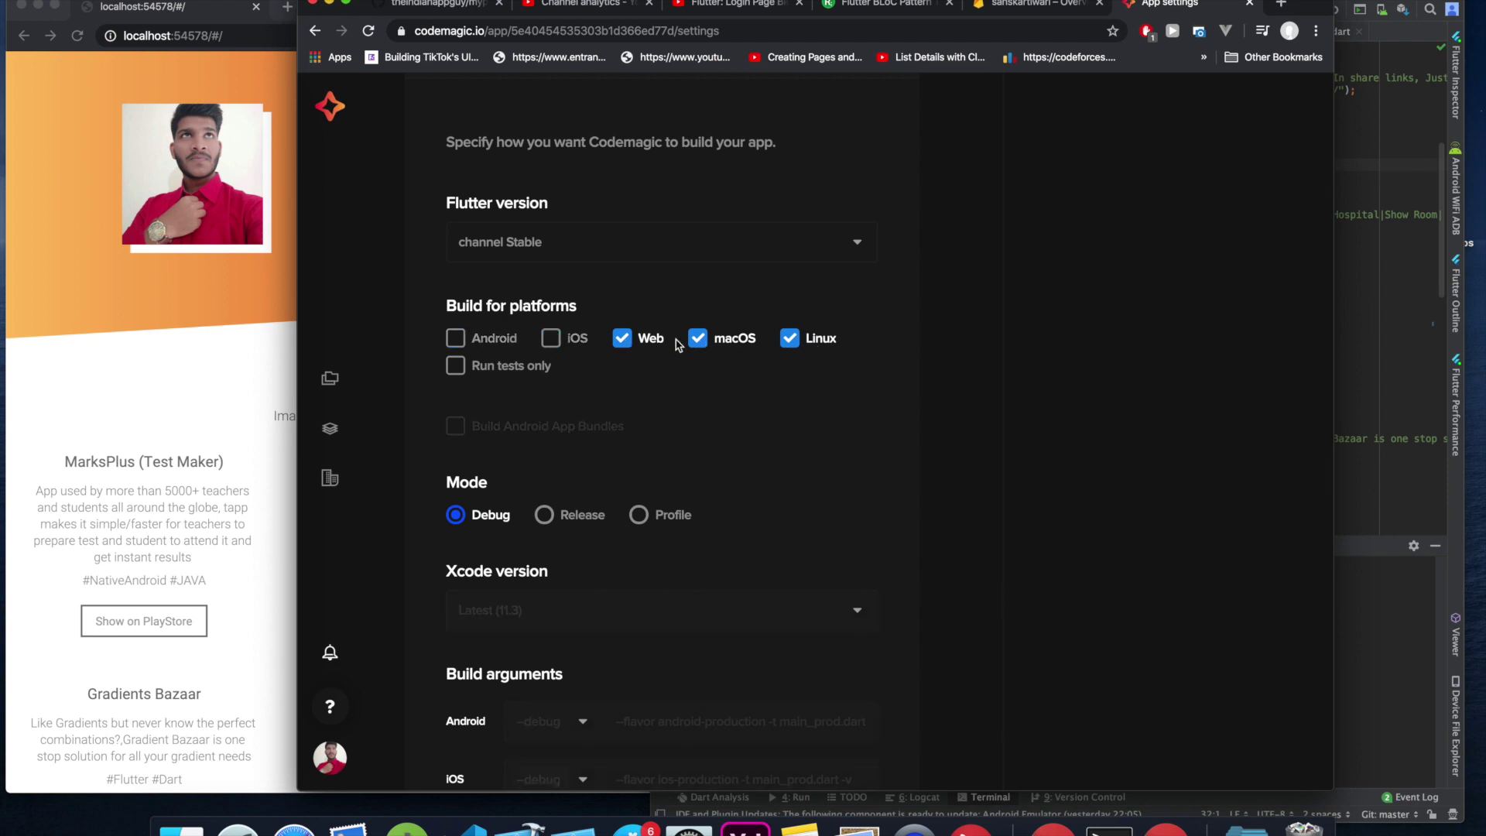
{"action": "left_click", "coordinate": [698, 340]}
{"action": "left_click", "coordinate": [790, 342]}
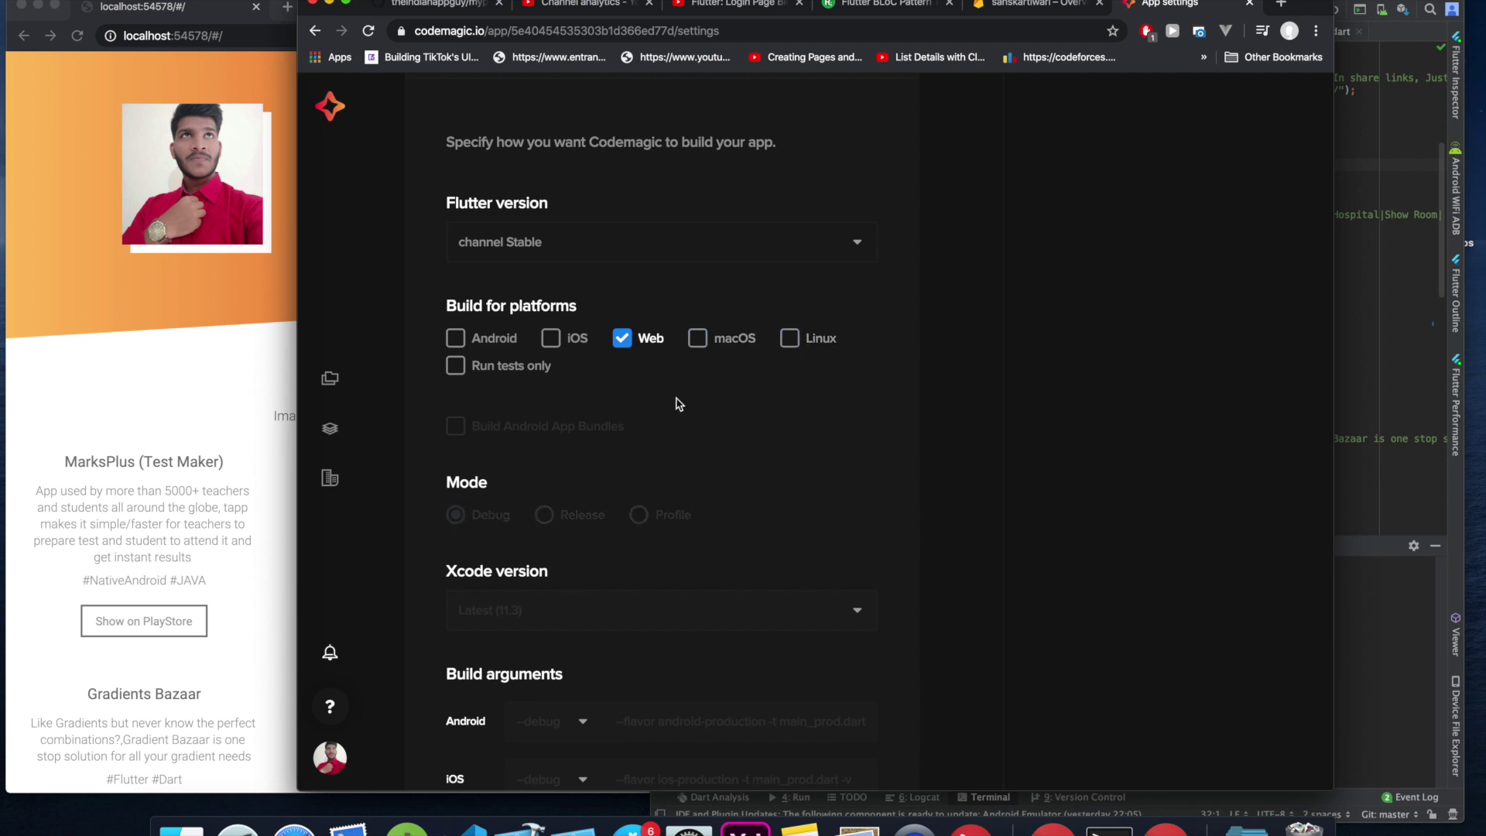
Set the Web build argument to --release and save the build settings.
{"action": "scroll", "coordinate": [604, 378], "scroll_direction": "down", "scroll_amount": 5}
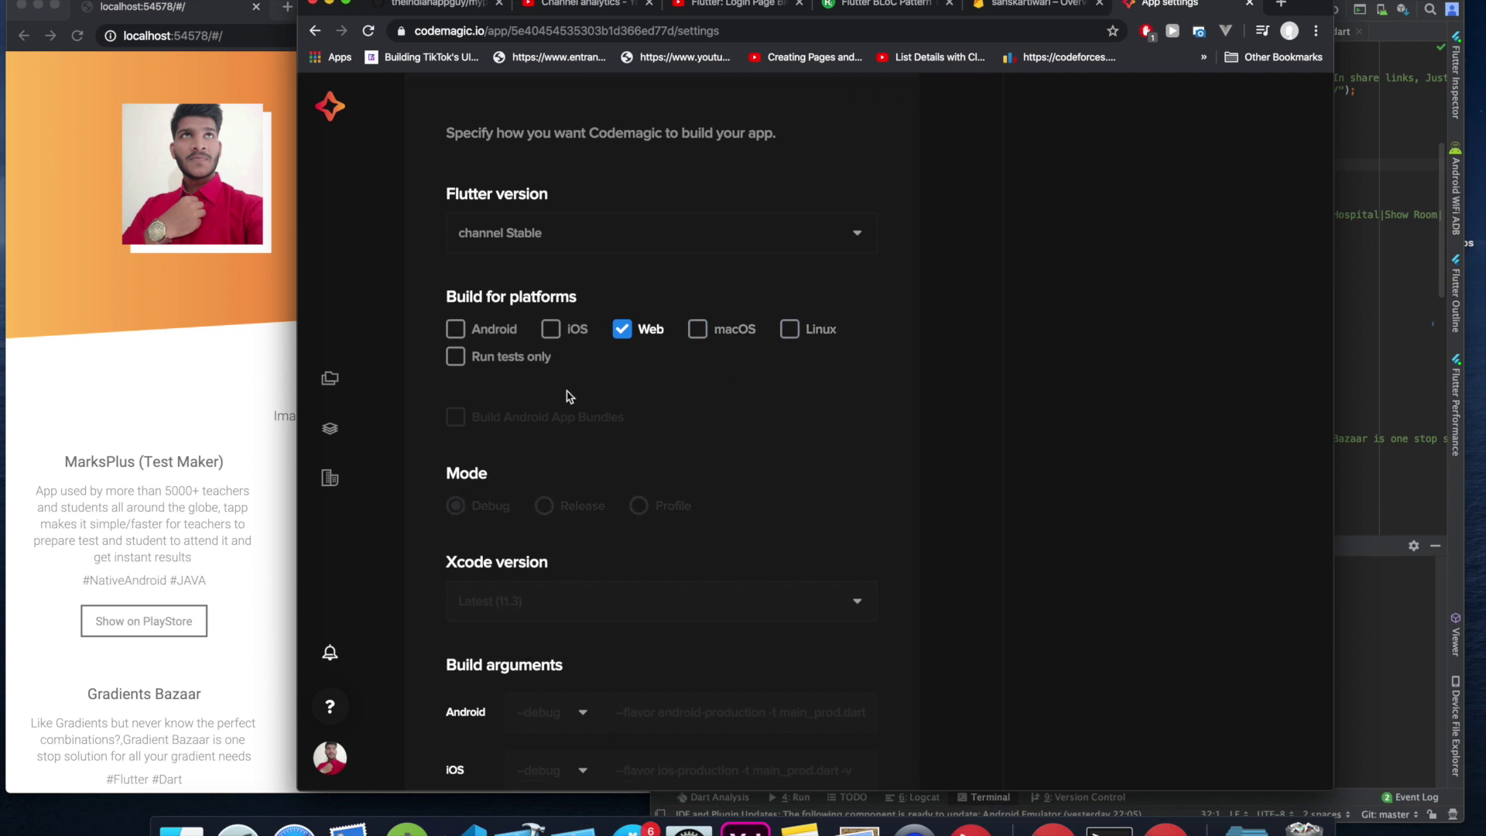
{"action": "left_click", "coordinate": [554, 463]}
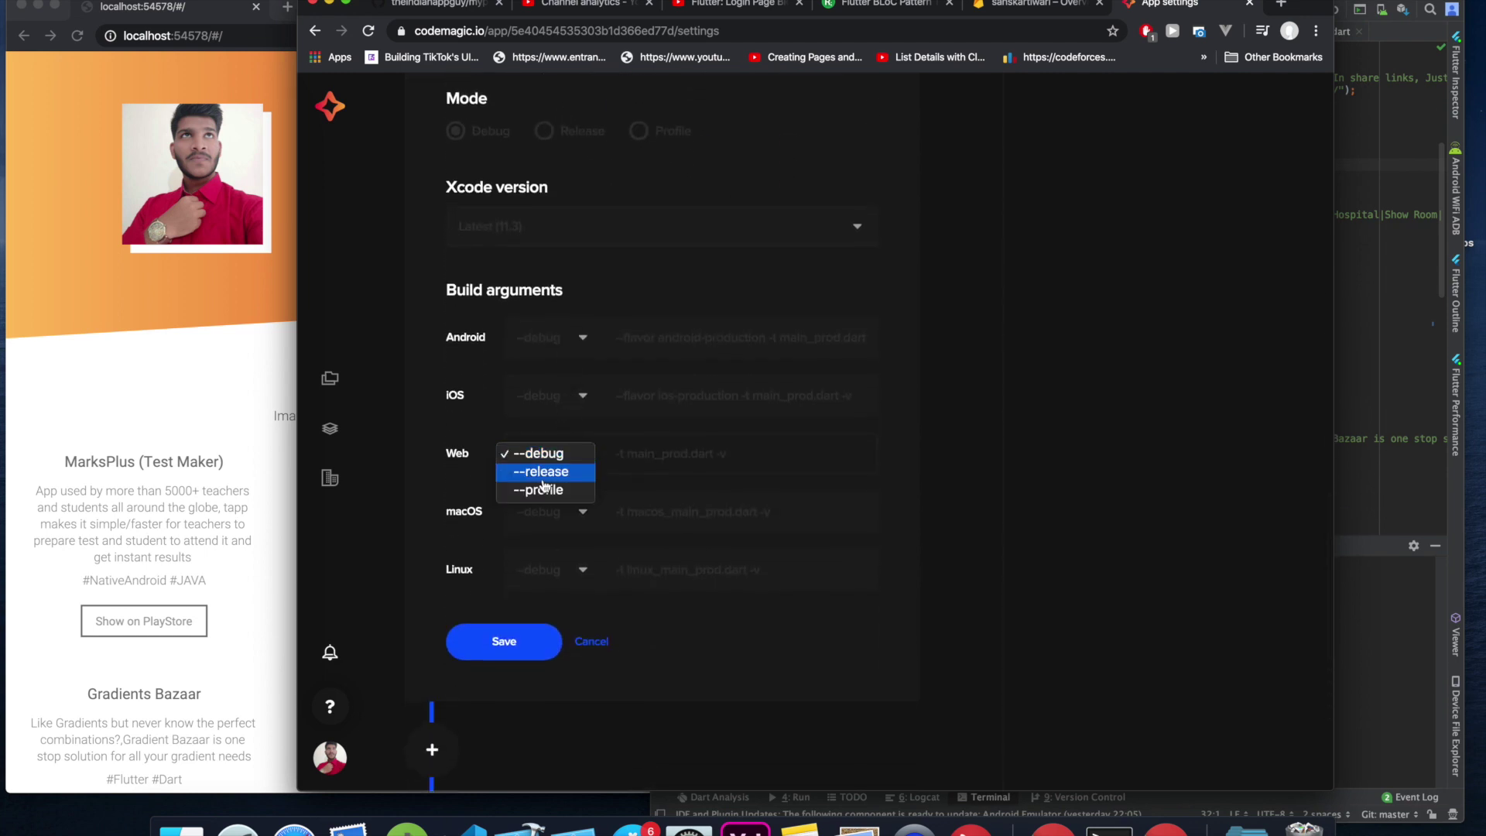
{"action": "left_click", "coordinate": [542, 478]}
{"action": "scroll", "coordinate": [700, 562], "scroll_direction": "down", "scroll_amount": 1}
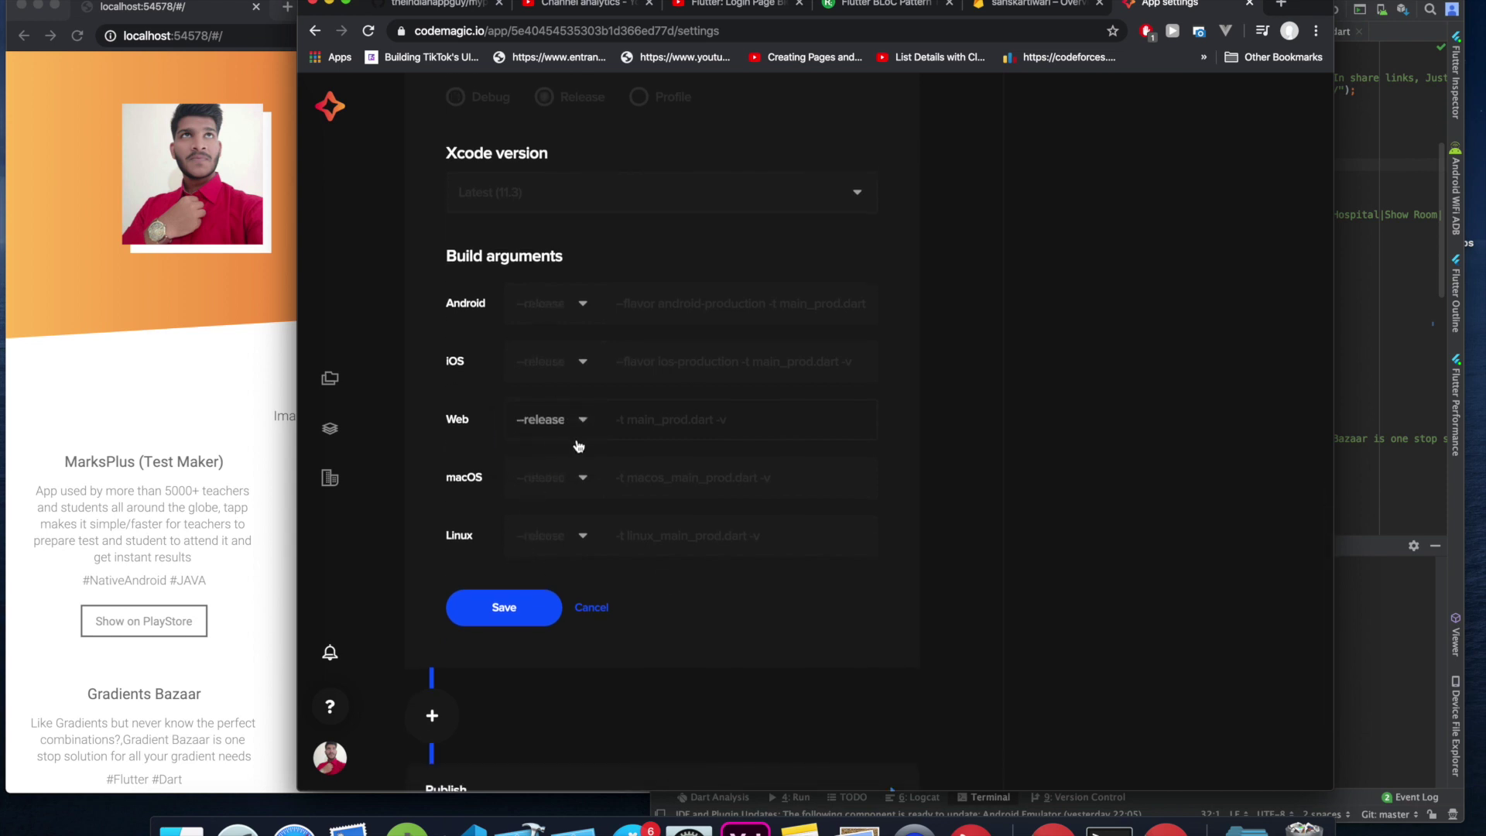
{"action": "scroll", "coordinate": [573, 456], "scroll_direction": "down", "scroll_amount": 3}
{"action": "left_click", "coordinate": [503, 458]}
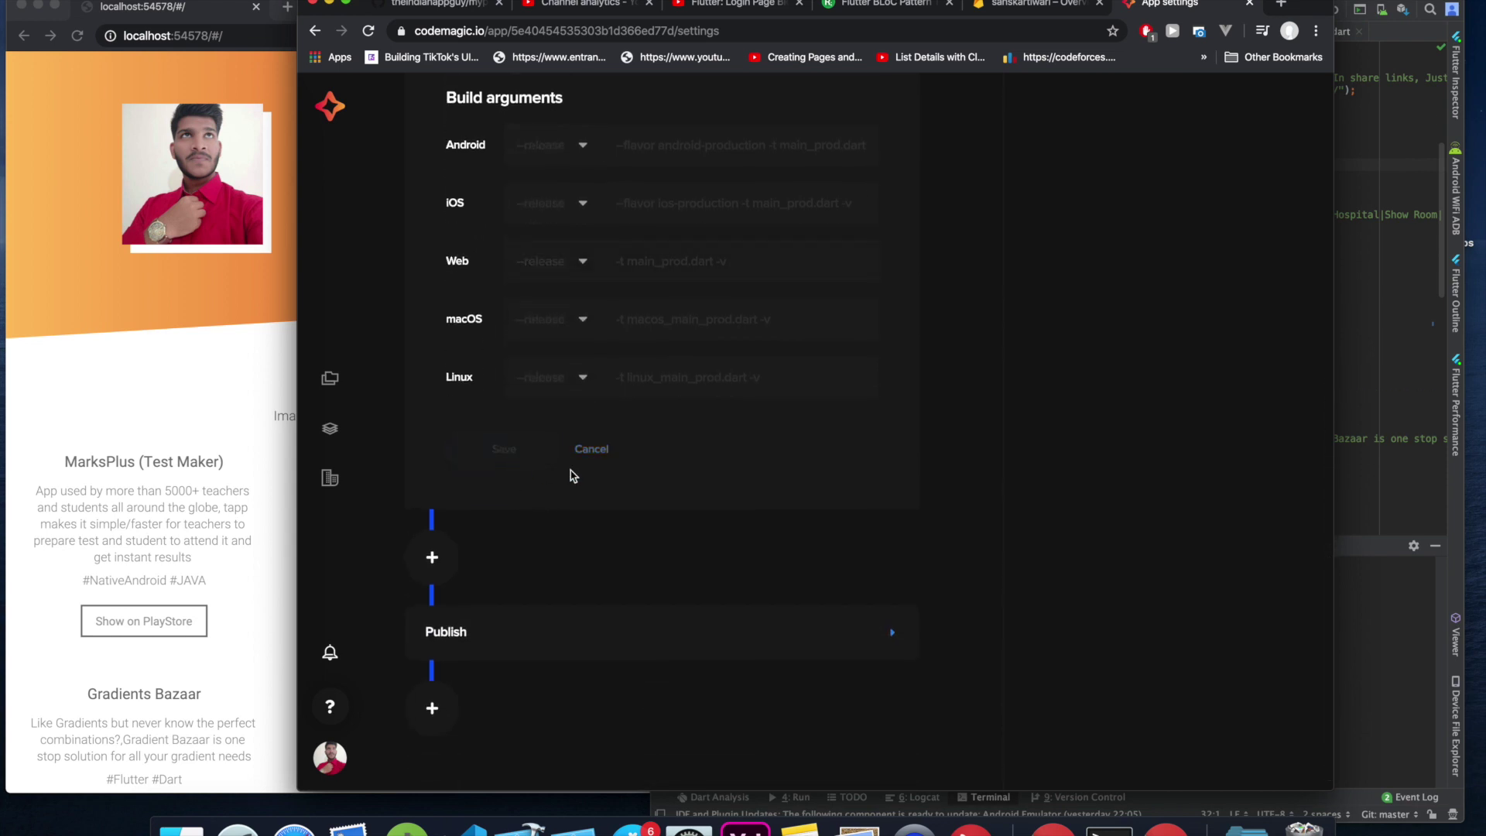
Expand Codemagic Static Pages in the Publish section, enter the owner's full name as the web page subdomain, and save.
{"action": "scroll", "coordinate": [573, 476], "scroll_direction": "down", "scroll_amount": 1}
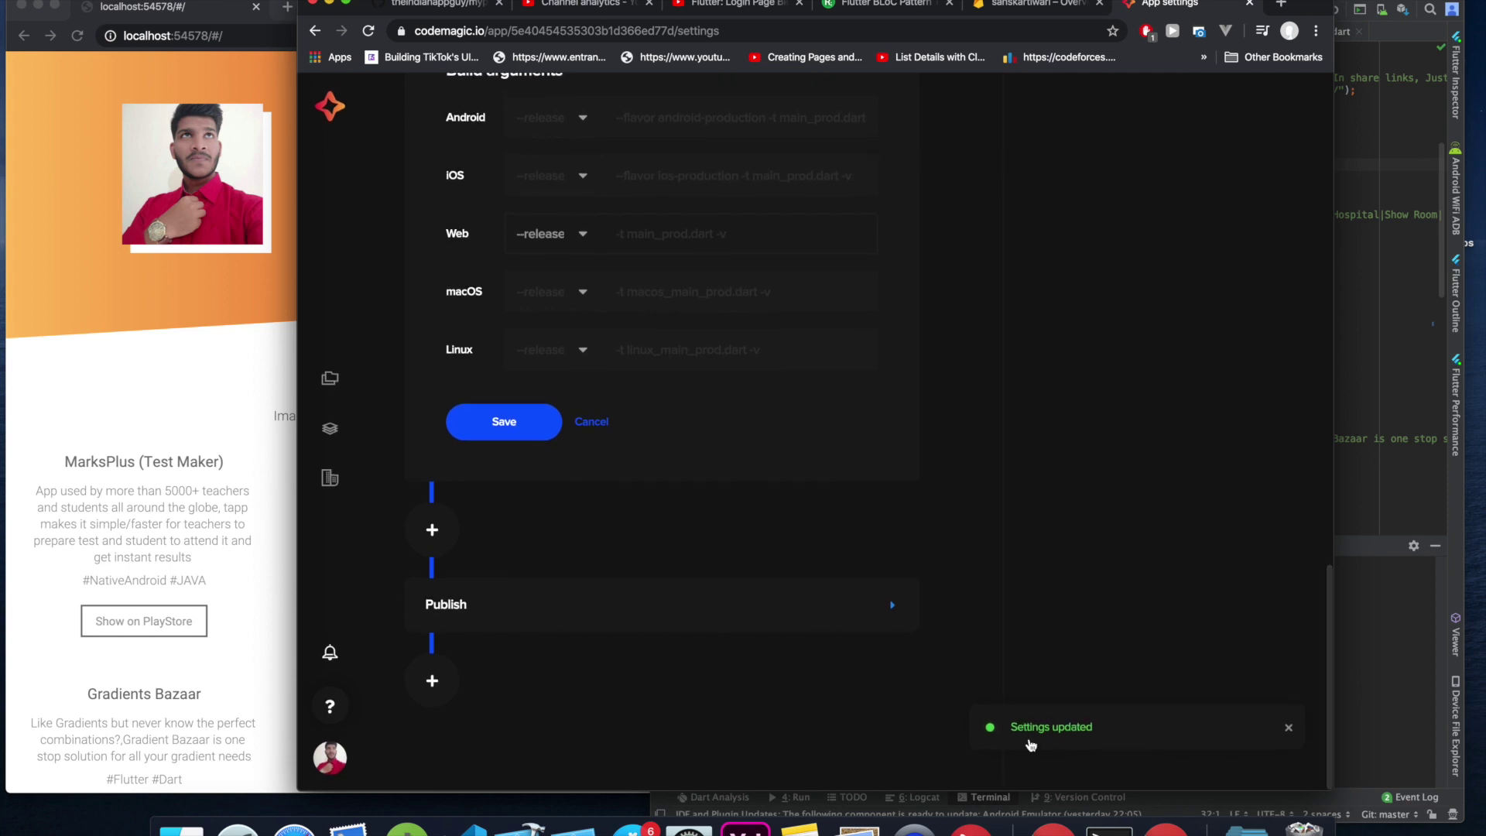
{"action": "left_click", "coordinate": [759, 607]}
{"action": "scroll", "coordinate": [753, 607], "scroll_direction": "down", "scroll_amount": 8}
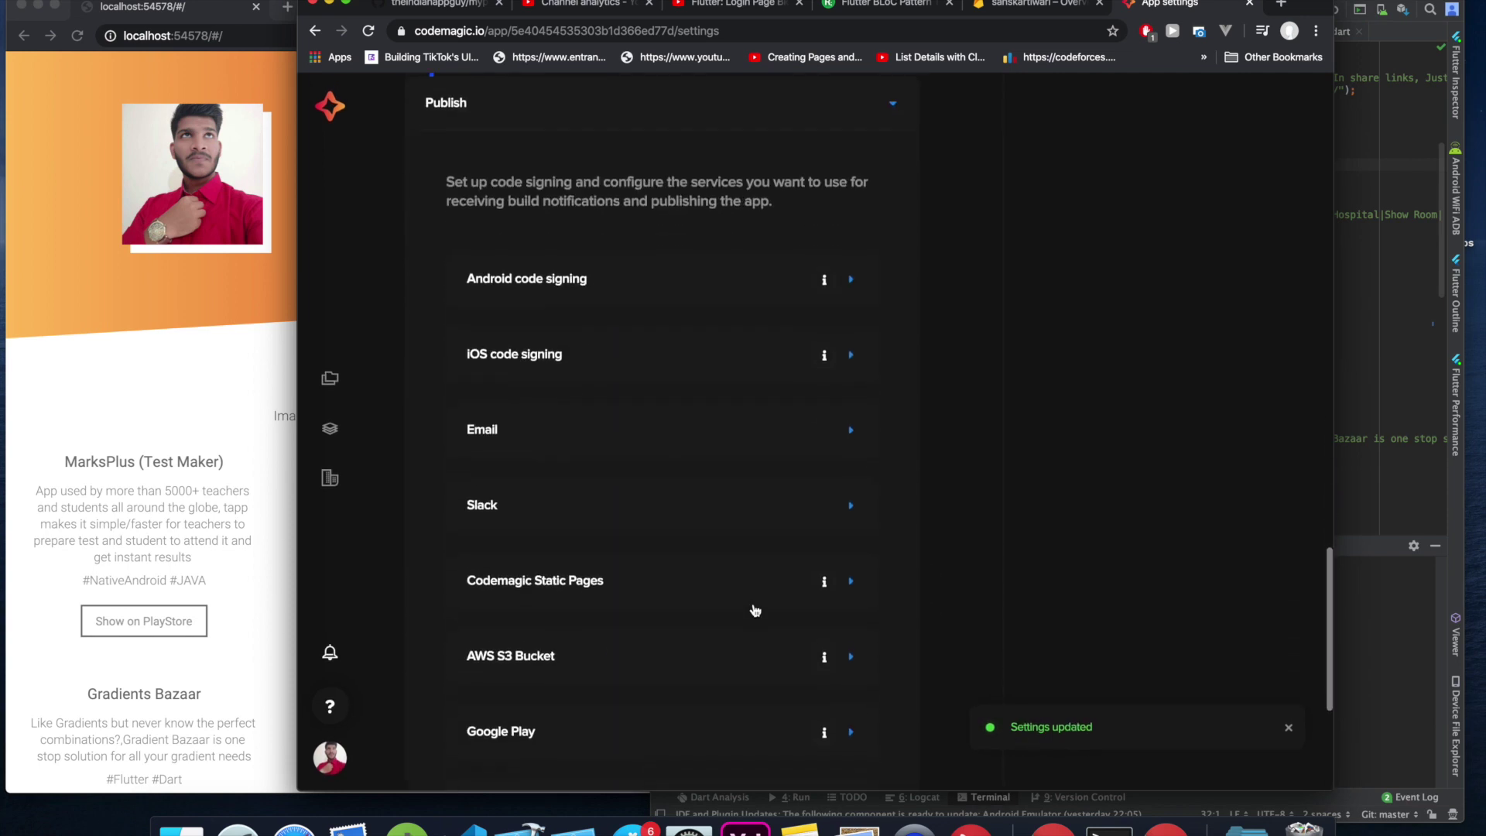
{"action": "scroll", "coordinate": [674, 541], "scroll_direction": "down", "scroll_amount": 4}
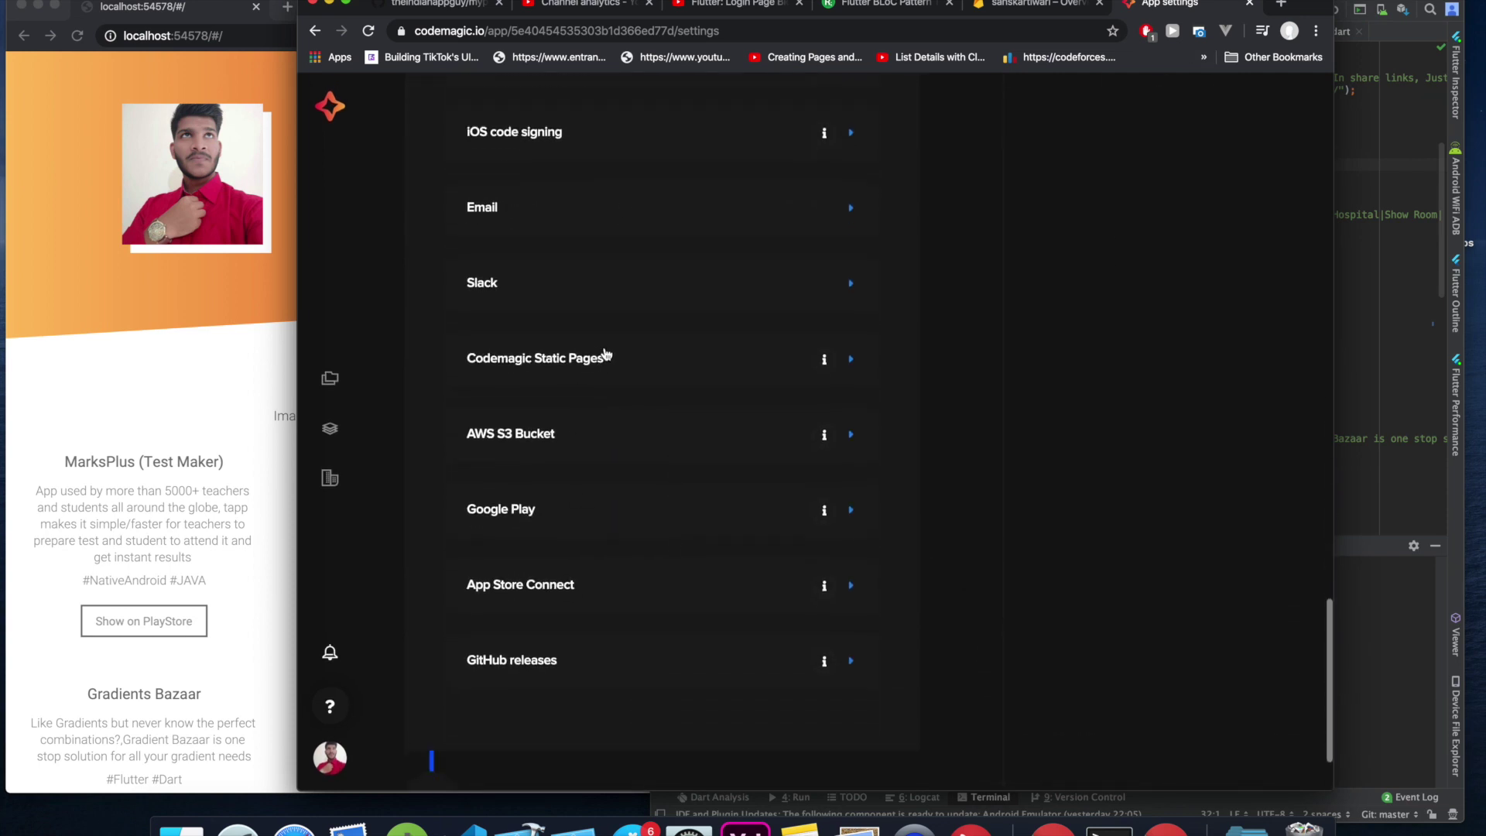
{"action": "left_click", "coordinate": [607, 354]}
{"action": "left_click", "coordinate": [558, 586]}
{"action": "type", "text": "sanskarti"}
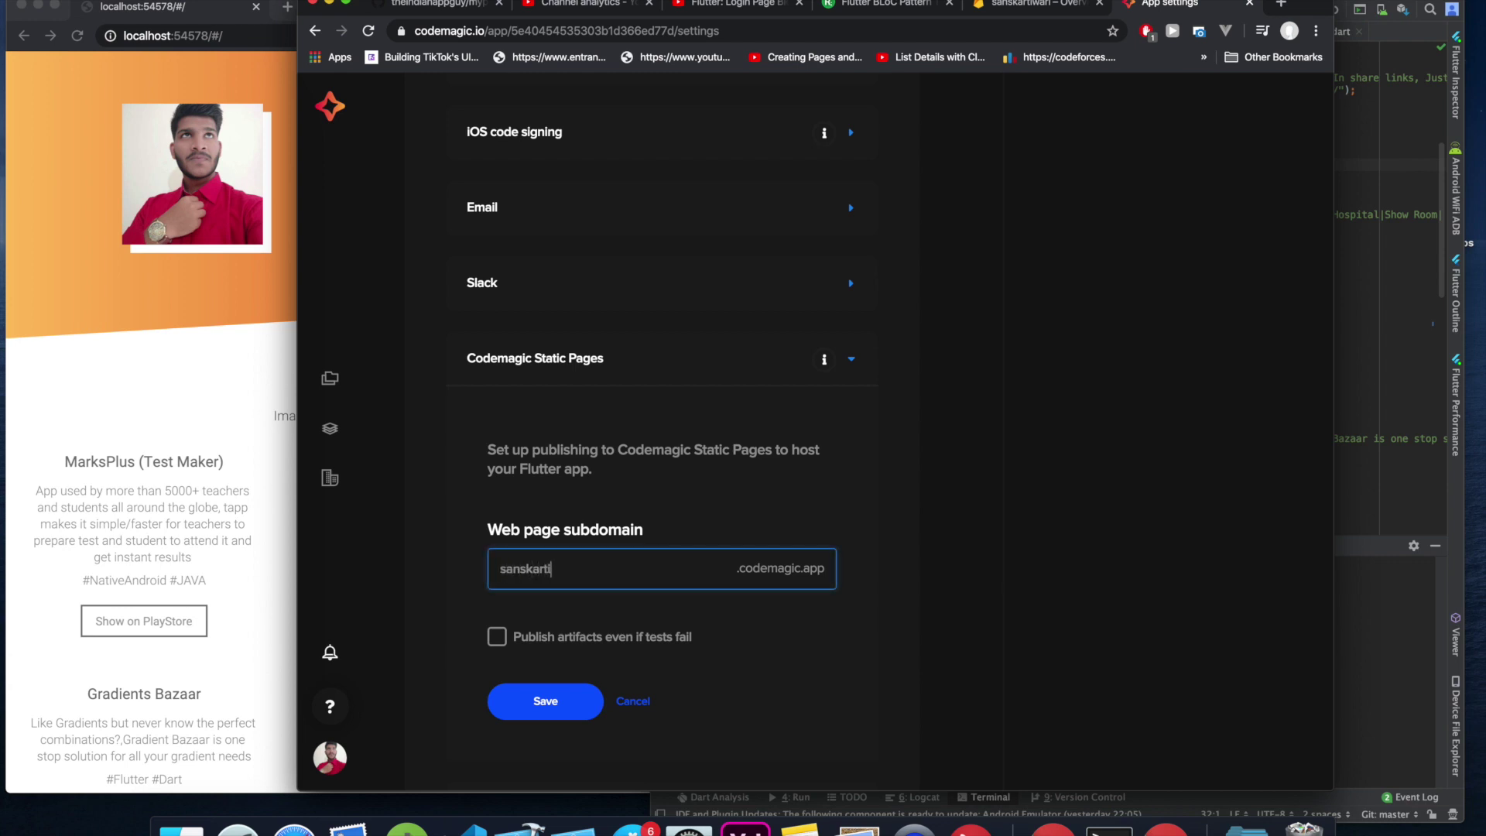
{"action": "left_click", "coordinate": [563, 704]}
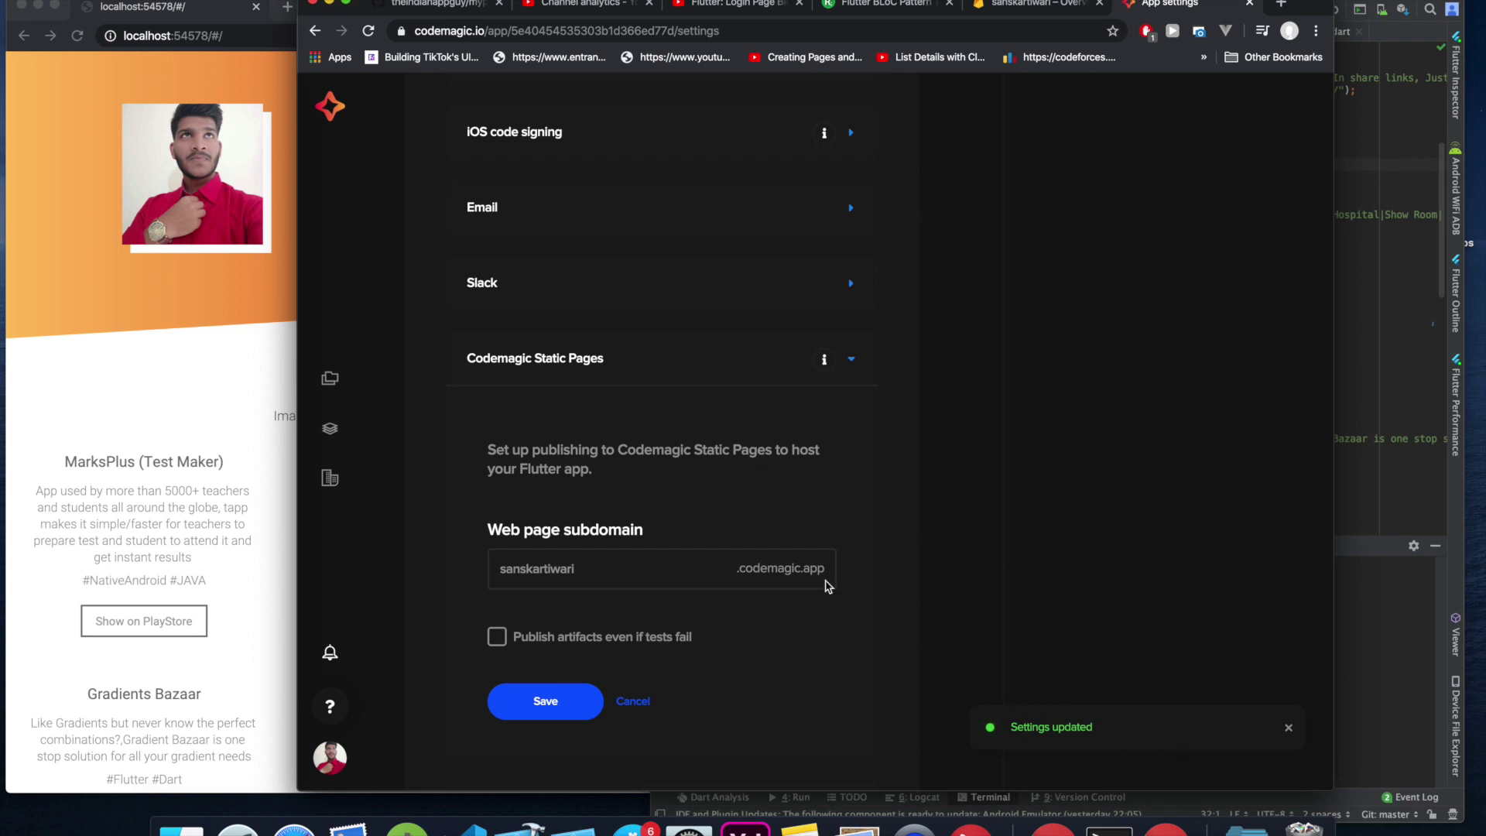
Set the Flutter version in the Build section to channel Beta and save the build settings.
{"action": "scroll", "coordinate": [801, 364], "scroll_direction": "up", "scroll_amount": 10}
{"action": "scroll", "coordinate": [801, 364], "scroll_direction": "up", "scroll_amount": 10}
{"action": "scroll", "coordinate": [799, 359], "scroll_direction": "down", "scroll_amount": 8}
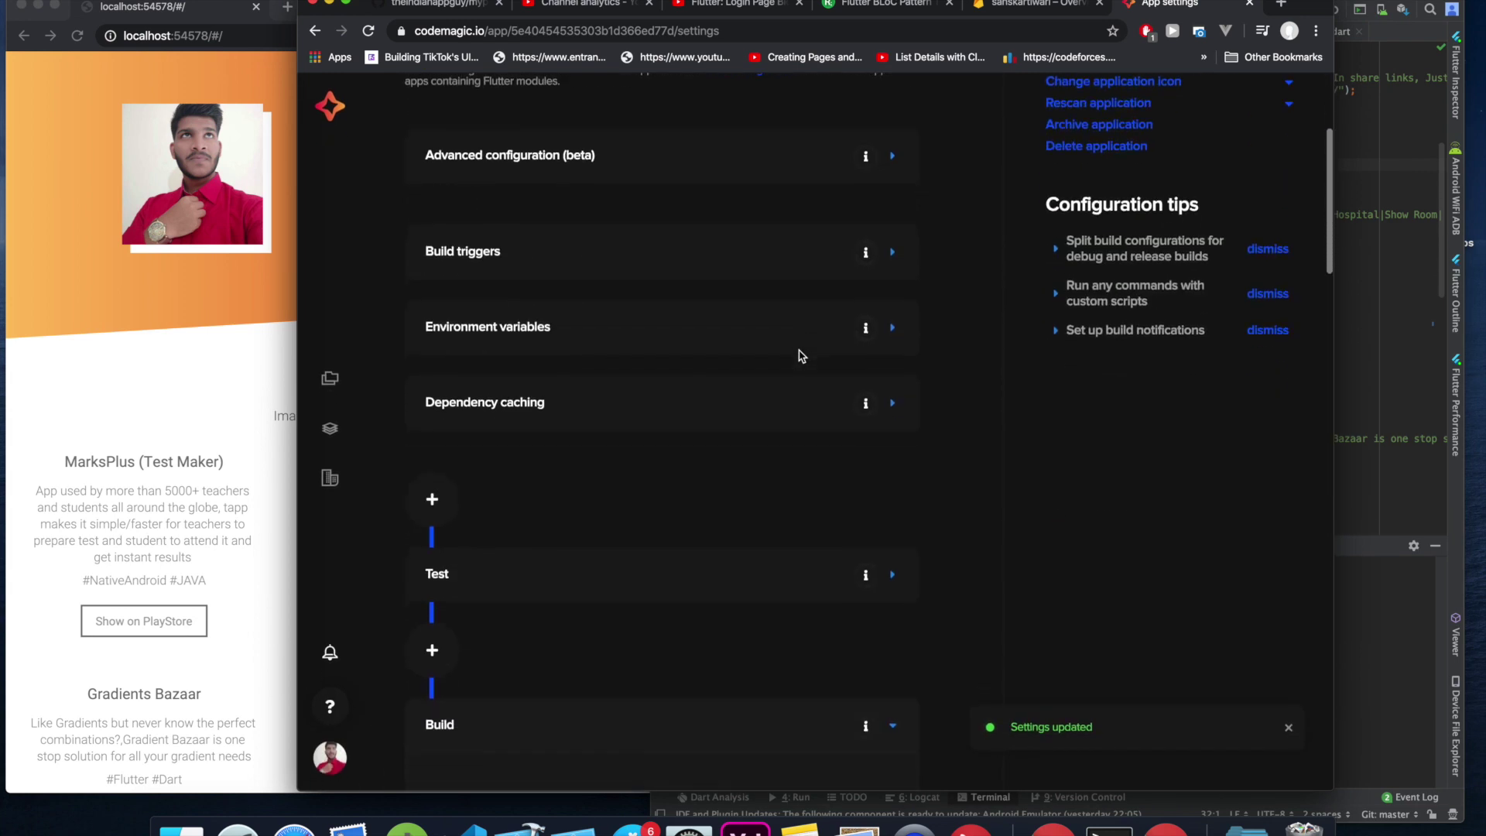
{"action": "scroll", "coordinate": [801, 356], "scroll_direction": "down", "scroll_amount": 3}
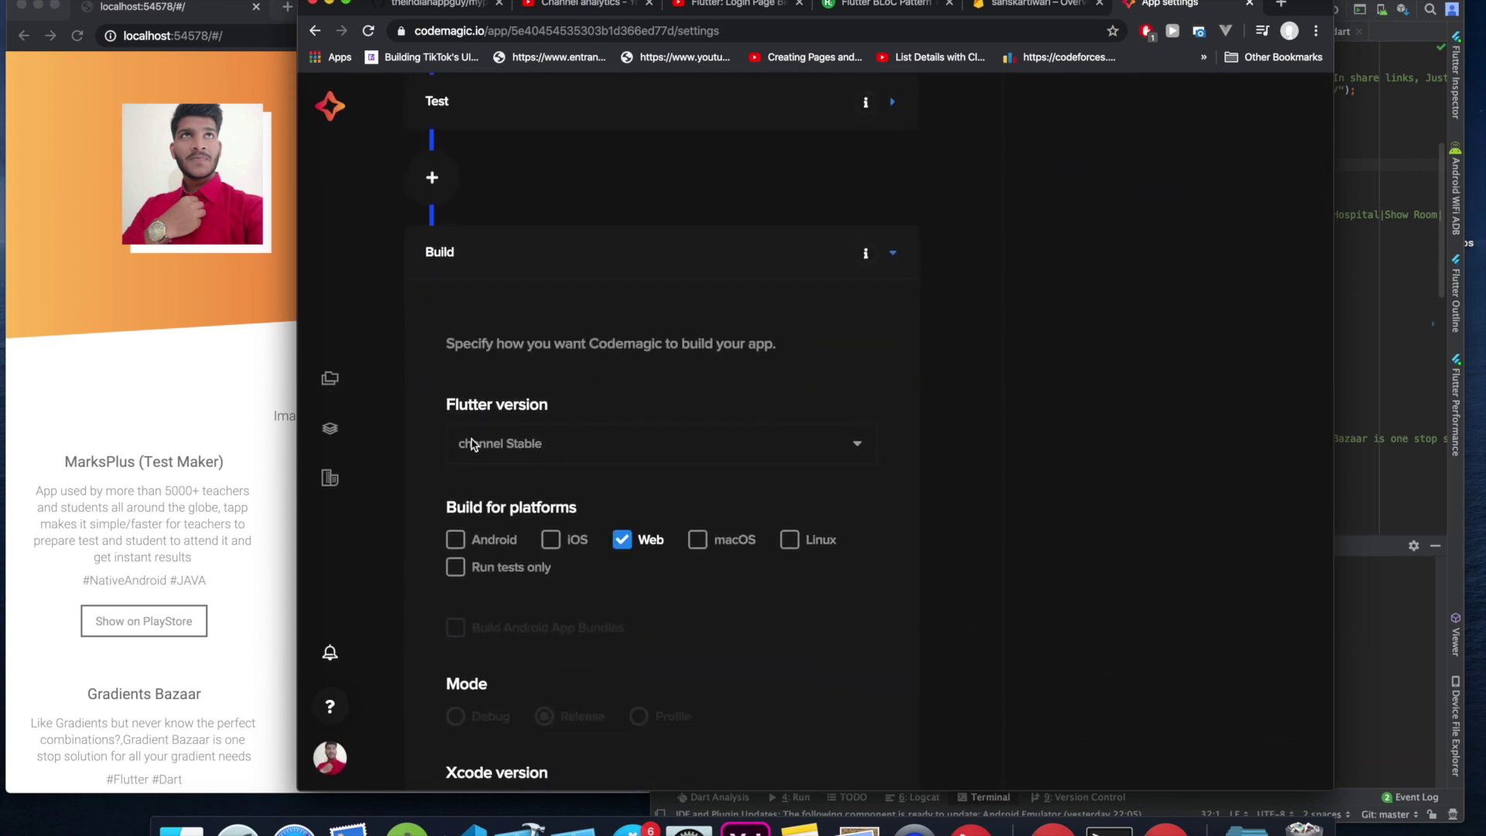
{"action": "left_click", "coordinate": [508, 445]}
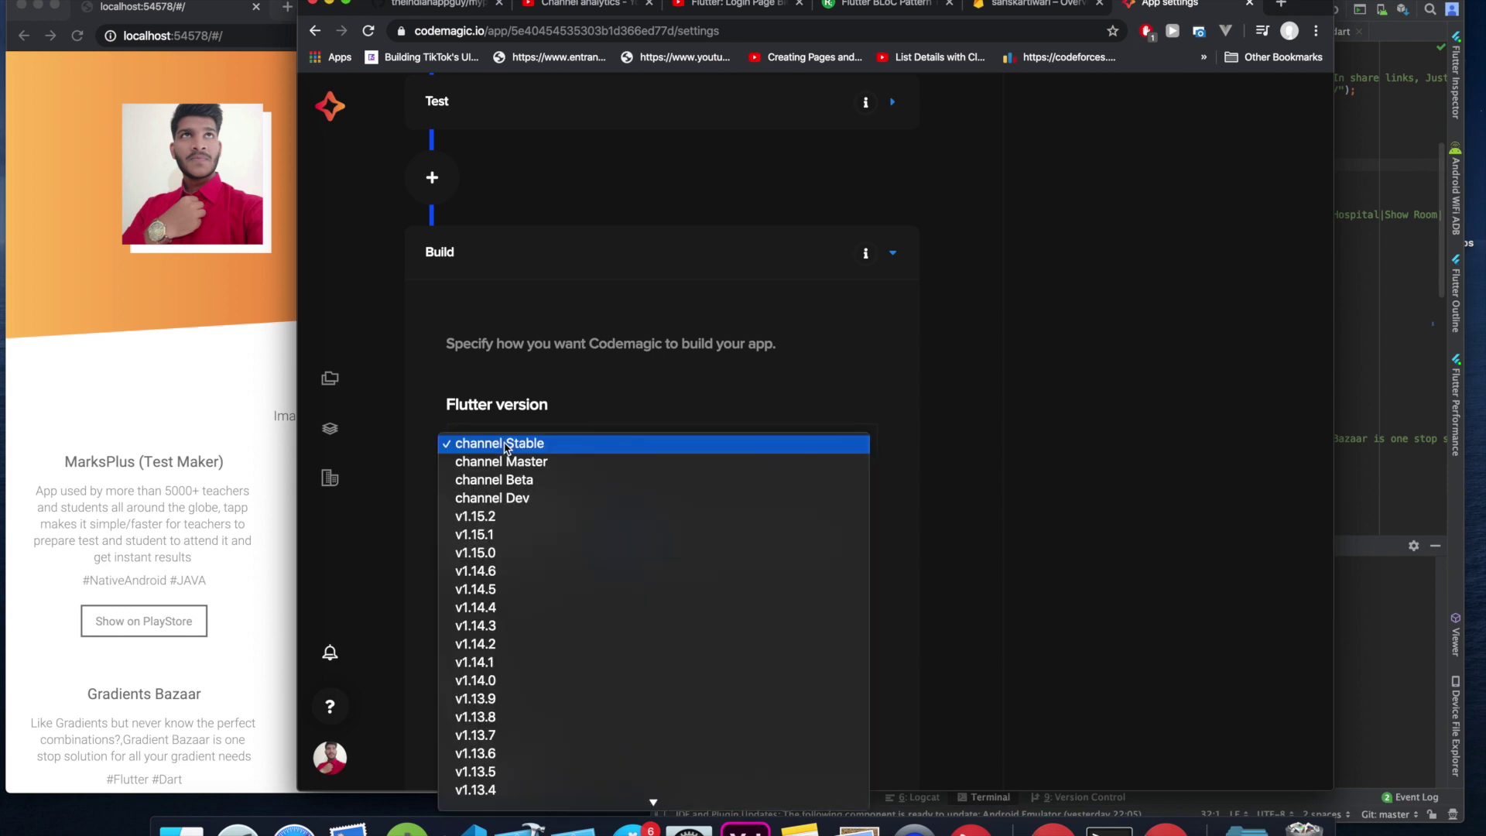
{"action": "left_click", "coordinate": [508, 481]}
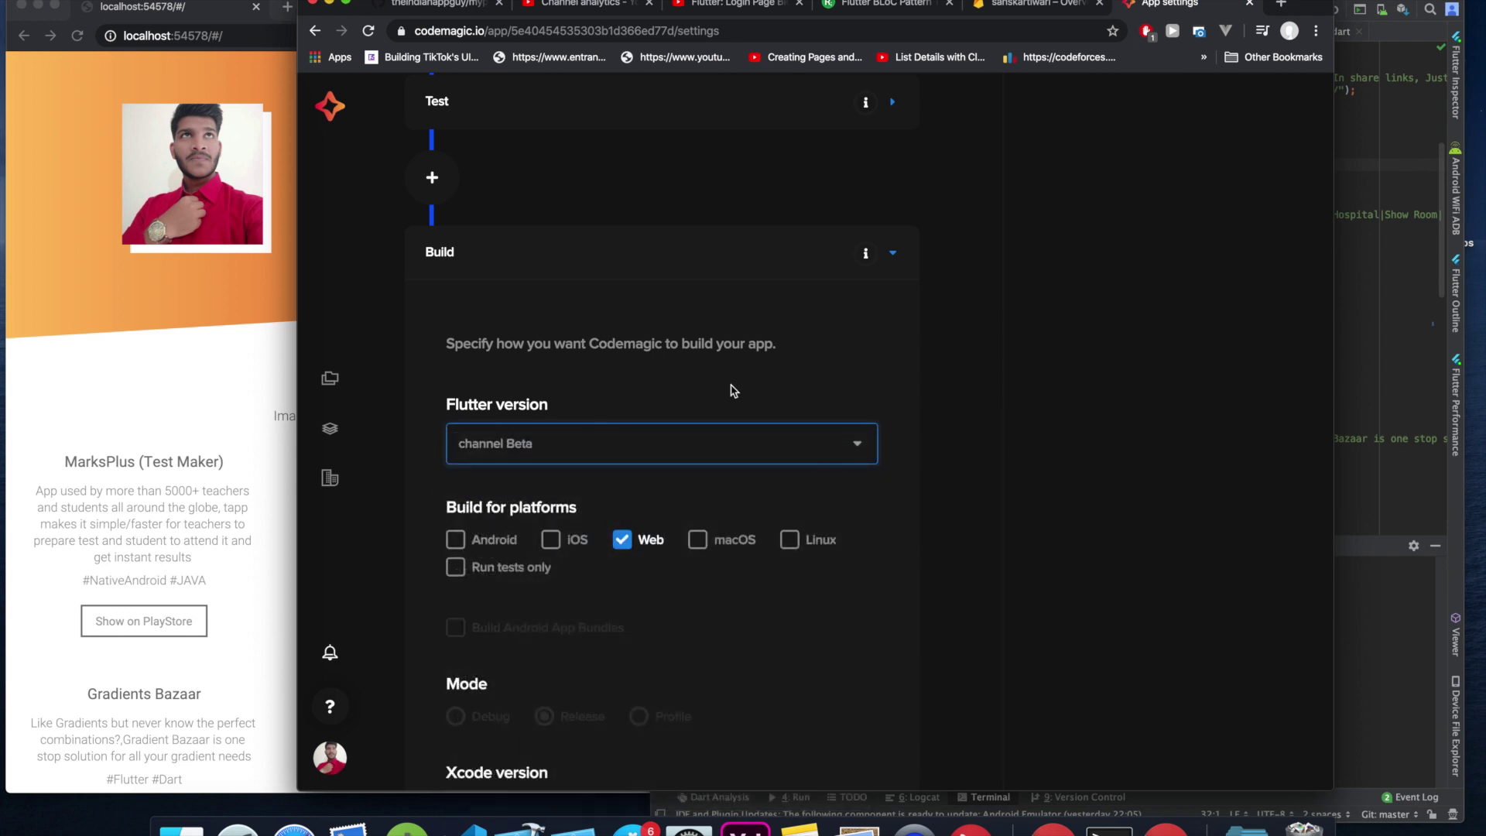
{"action": "left_click", "coordinate": [1246, 2]}
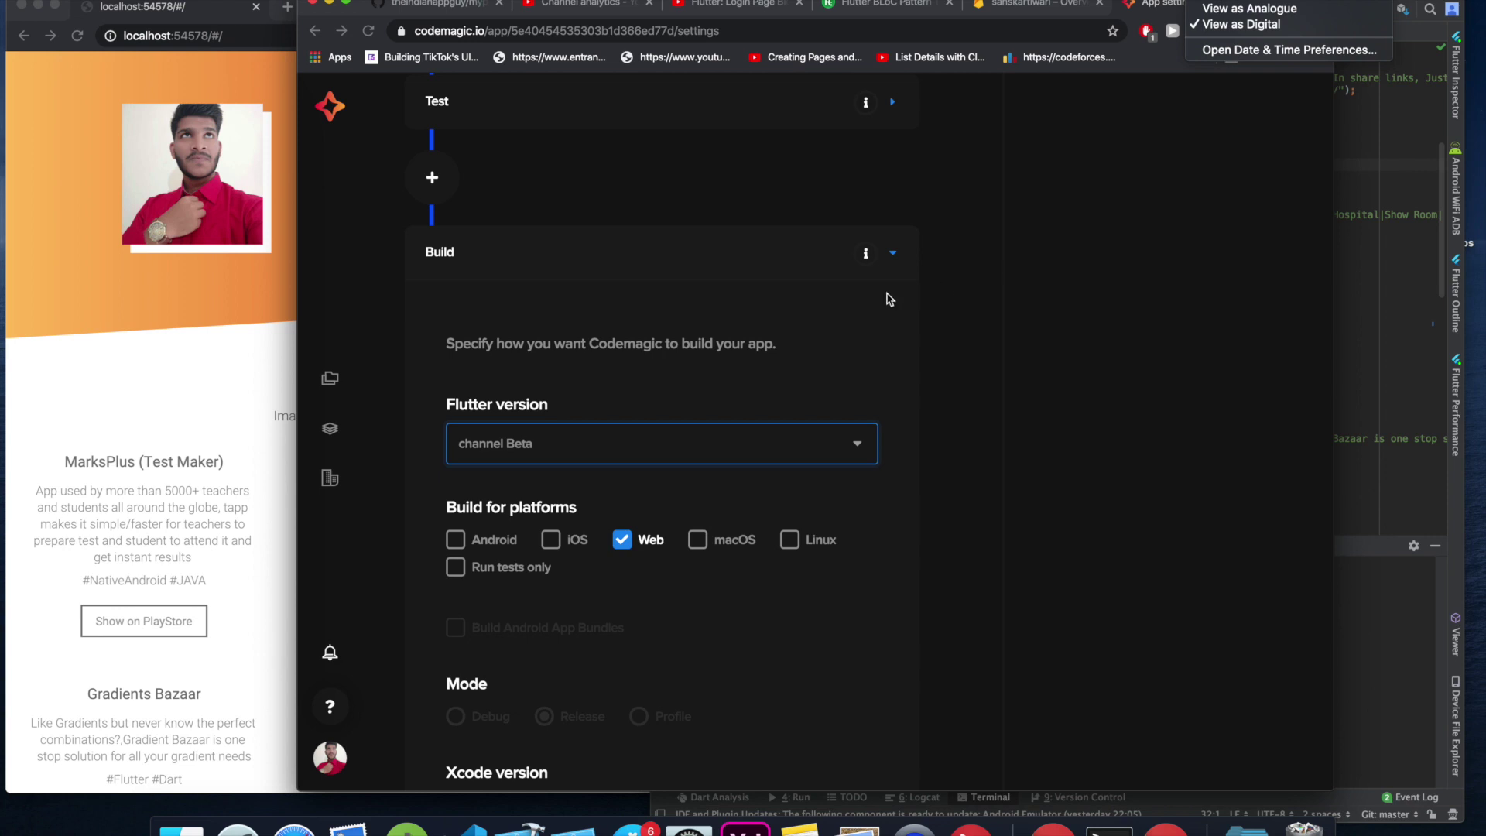
{"action": "scroll", "coordinate": [889, 299], "scroll_direction": "up", "scroll_amount": 10}
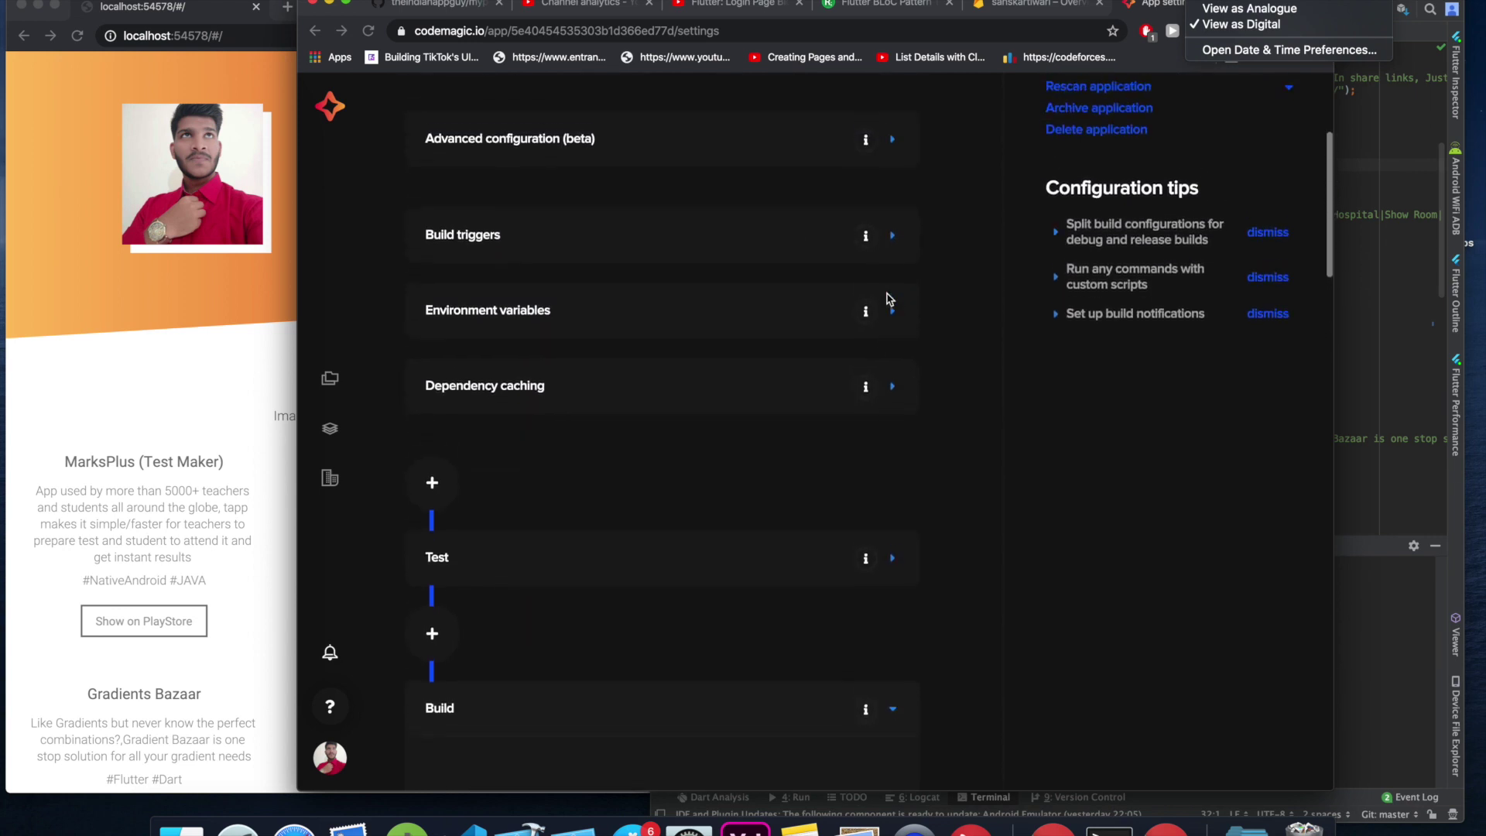
{"action": "scroll", "coordinate": [890, 299], "scroll_direction": "up", "scroll_amount": 5}
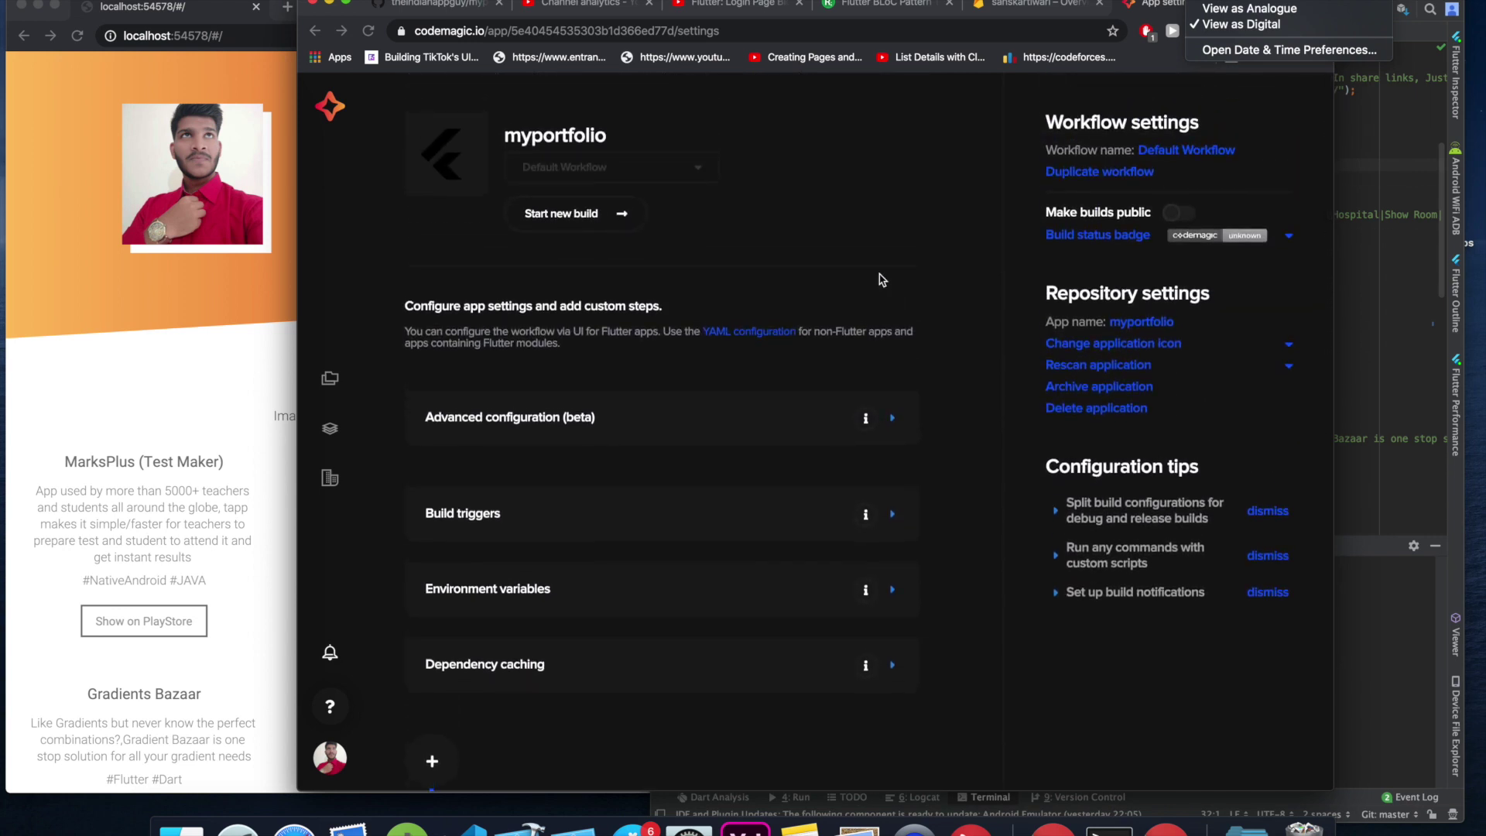
{"action": "scroll", "coordinate": [813, 276], "scroll_direction": "down", "scroll_amount": 8}
{"action": "scroll", "coordinate": [833, 277], "scroll_direction": "up", "scroll_amount": 8}
{"action": "scroll", "coordinate": [863, 322], "scroll_direction": "down", "scroll_amount": 10}
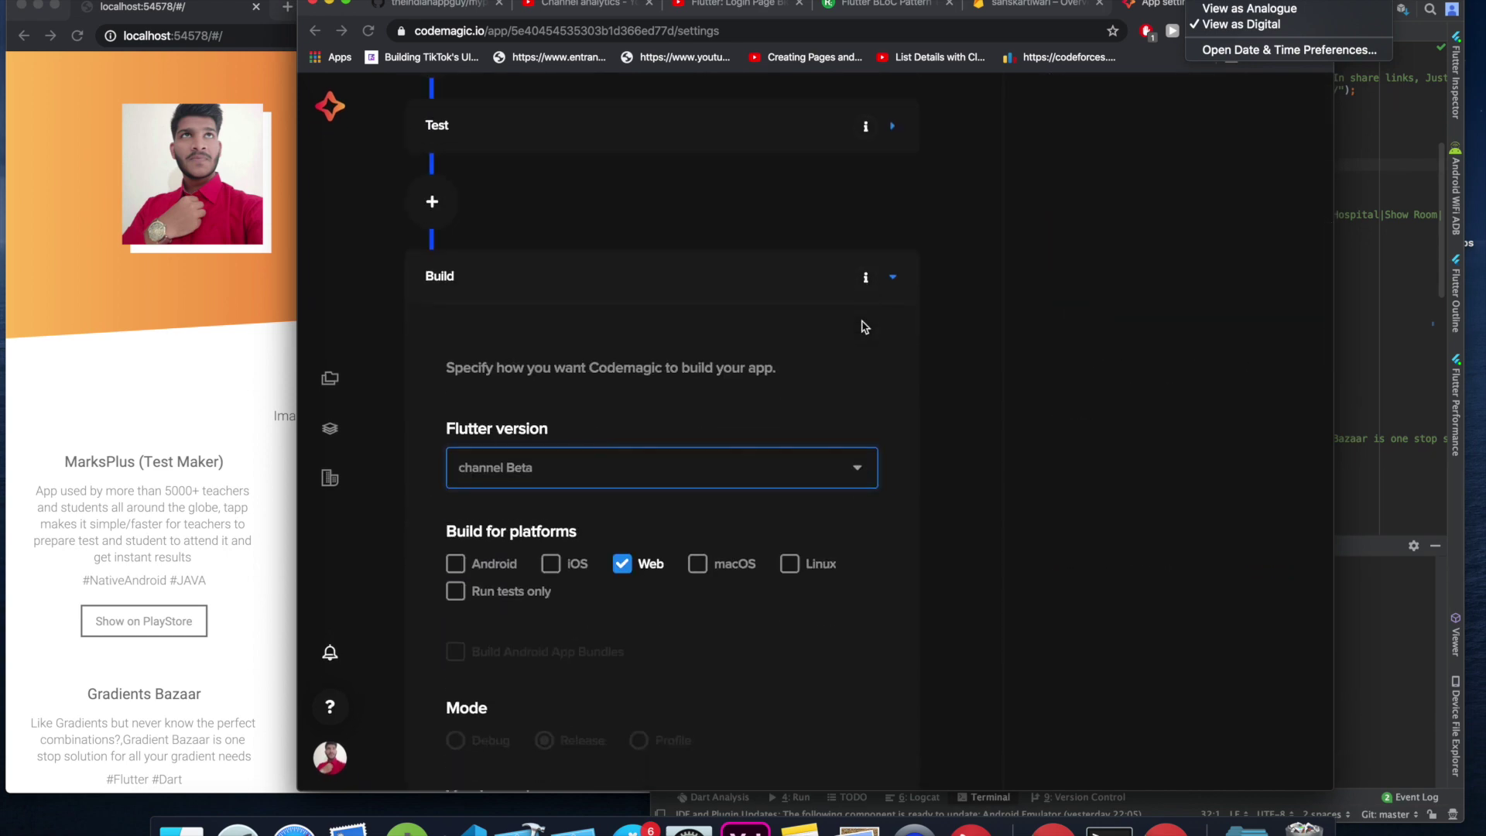
{"action": "scroll", "coordinate": [863, 321], "scroll_direction": "up", "scroll_amount": 5}
{"action": "scroll", "coordinate": [862, 321], "scroll_direction": "down", "scroll_amount": 11}
{"action": "scroll", "coordinate": [540, 580], "scroll_direction": "down", "scroll_amount": 2}
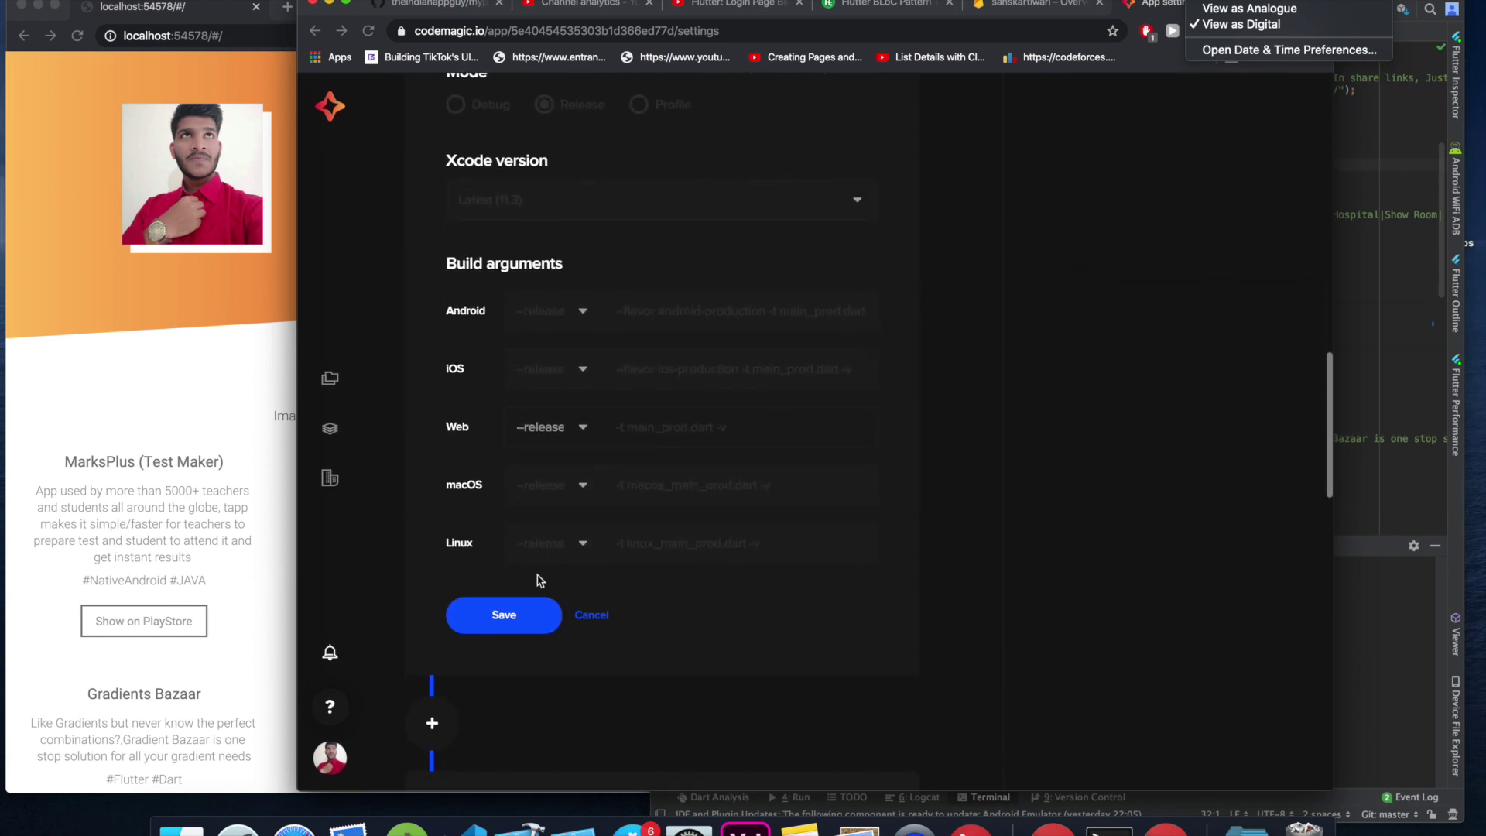
{"action": "left_click", "coordinate": [497, 617]}
Start a new myportfolio build from the master branch with the Default Workflow, and widen the browser window.
{"action": "scroll", "coordinate": [596, 474], "scroll_direction": "up", "scroll_amount": 5}
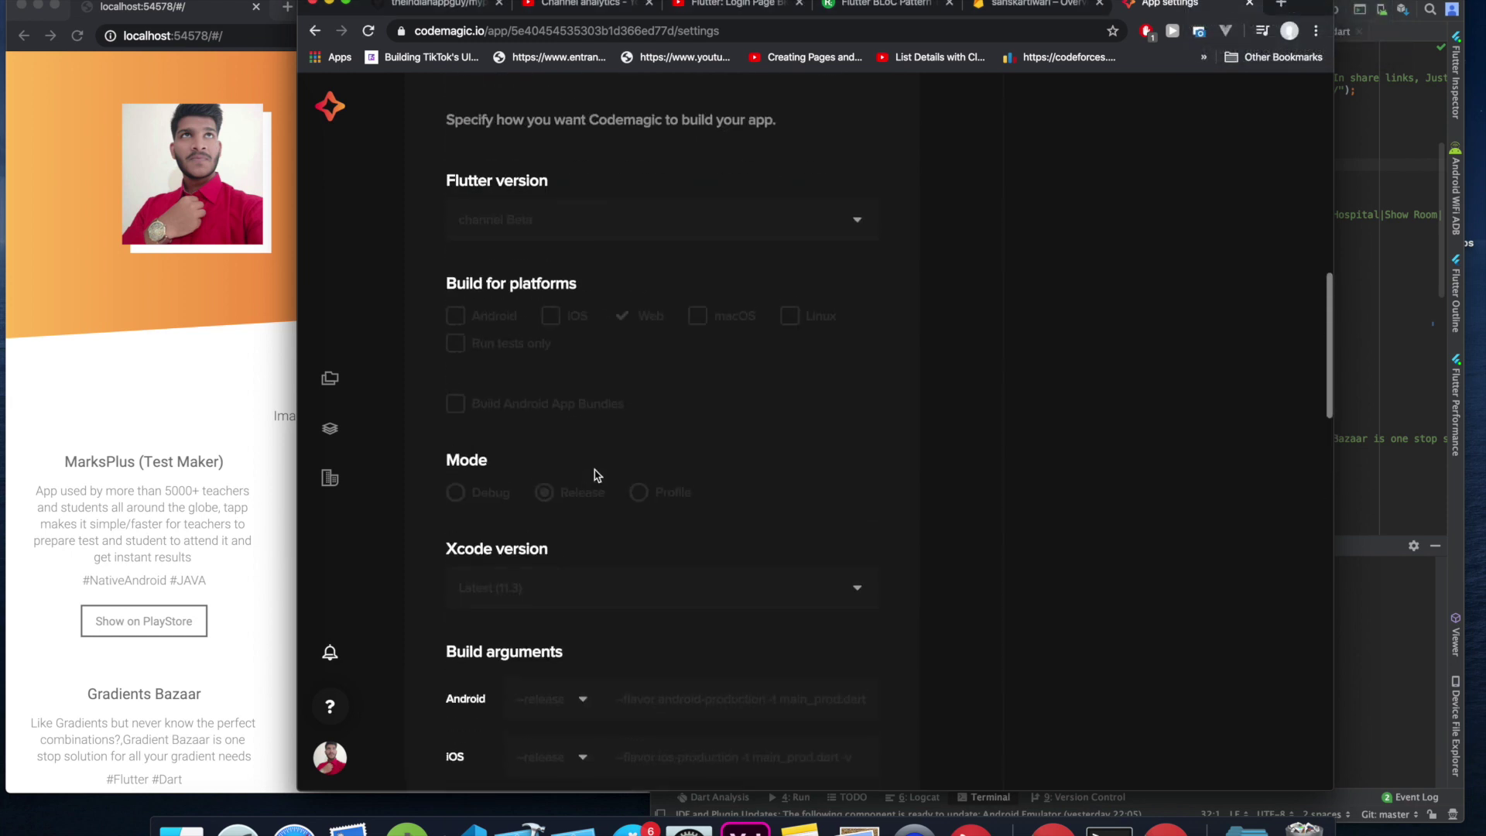
{"action": "scroll", "coordinate": [597, 475], "scroll_direction": "up", "scroll_amount": 5}
{"action": "scroll", "coordinate": [657, 458], "scroll_direction": "down", "scroll_amount": 1}
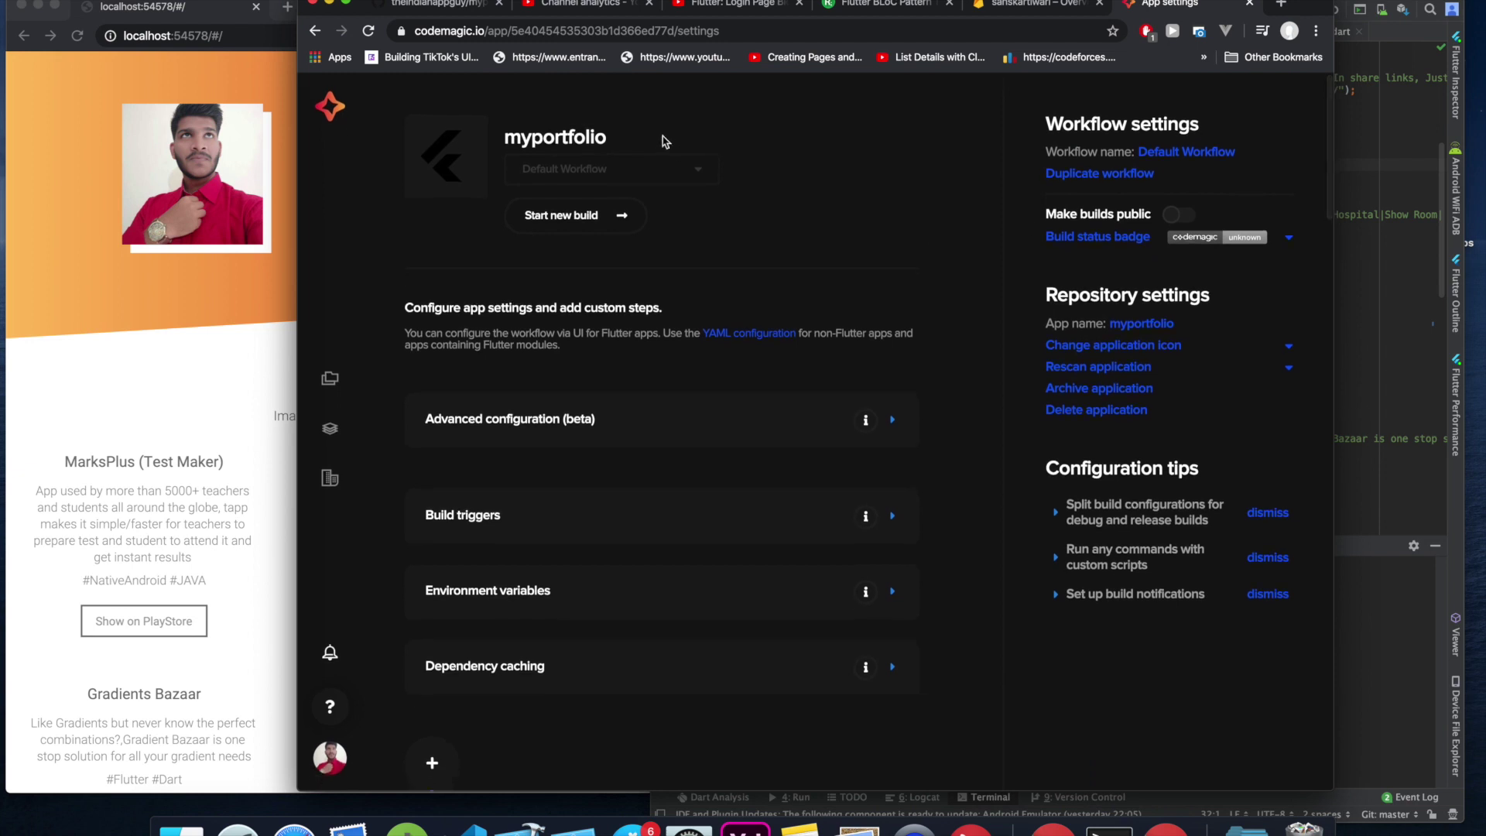
{"action": "left_click", "coordinate": [596, 219]}
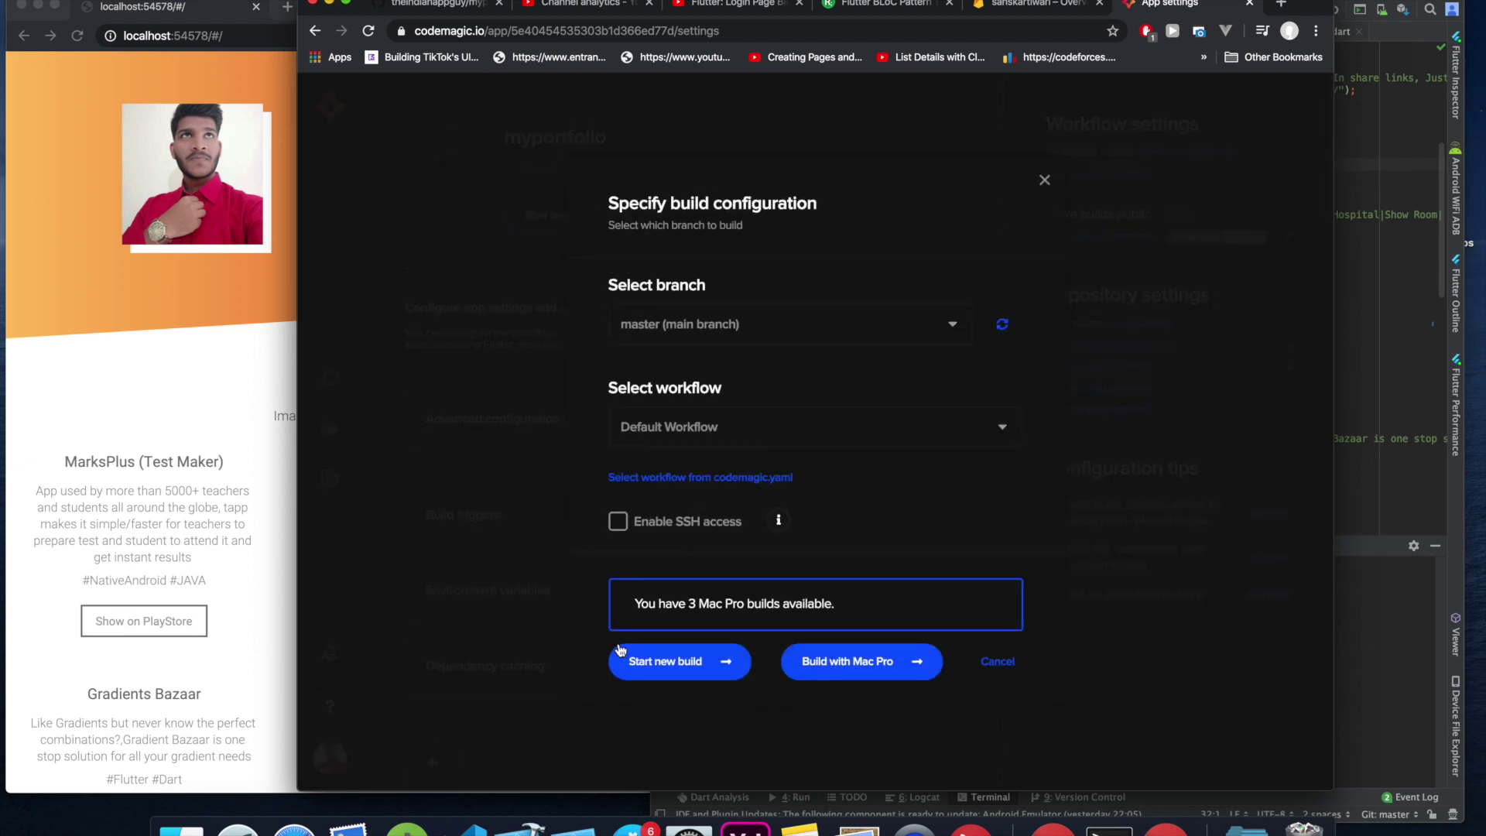
{"action": "left_click", "coordinate": [674, 675]}
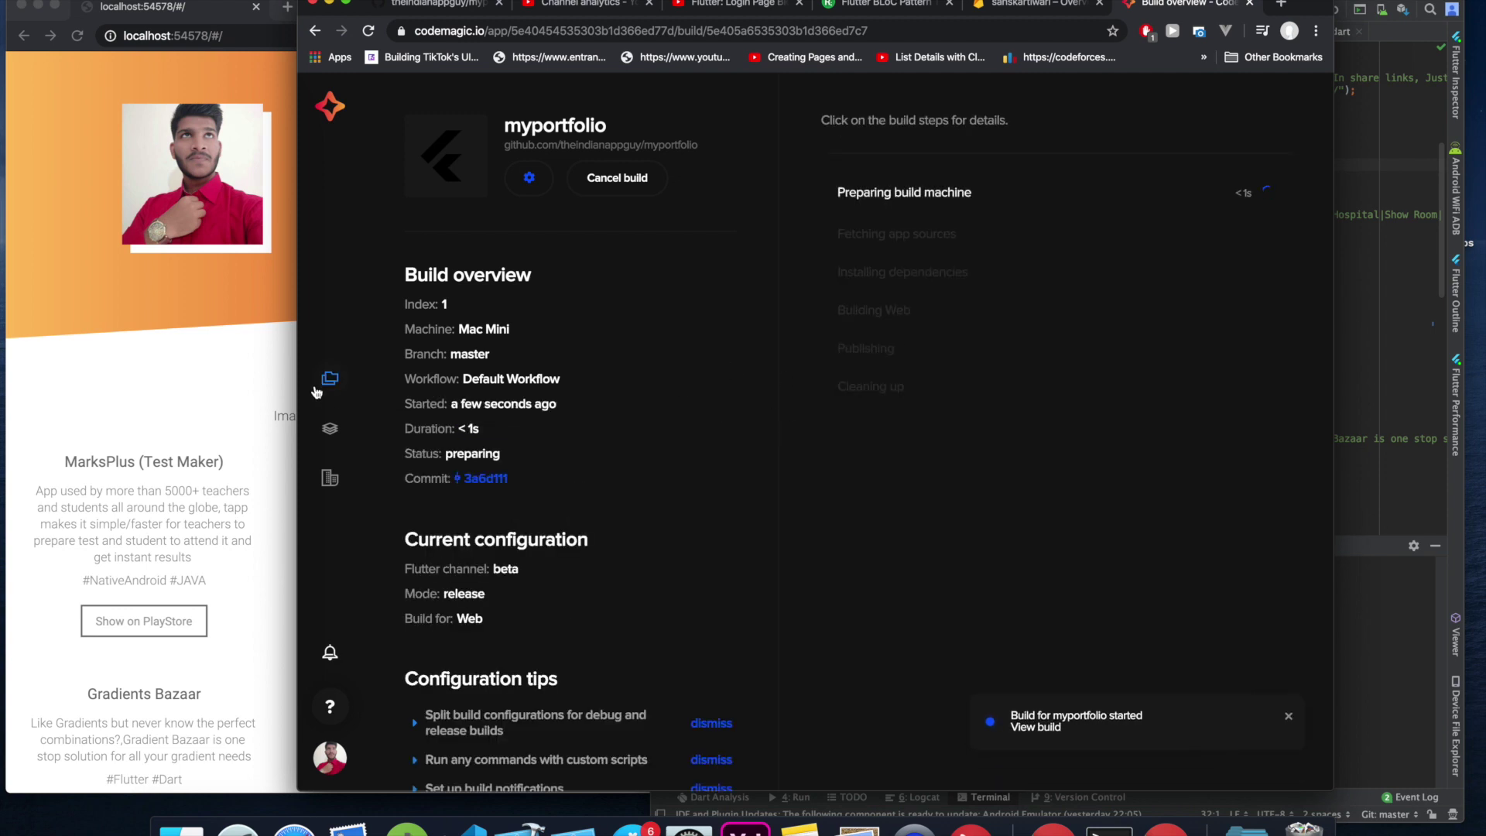
{"action": "left_click_drag", "start_coordinate": [298, 385], "coordinate": [200, 385]}
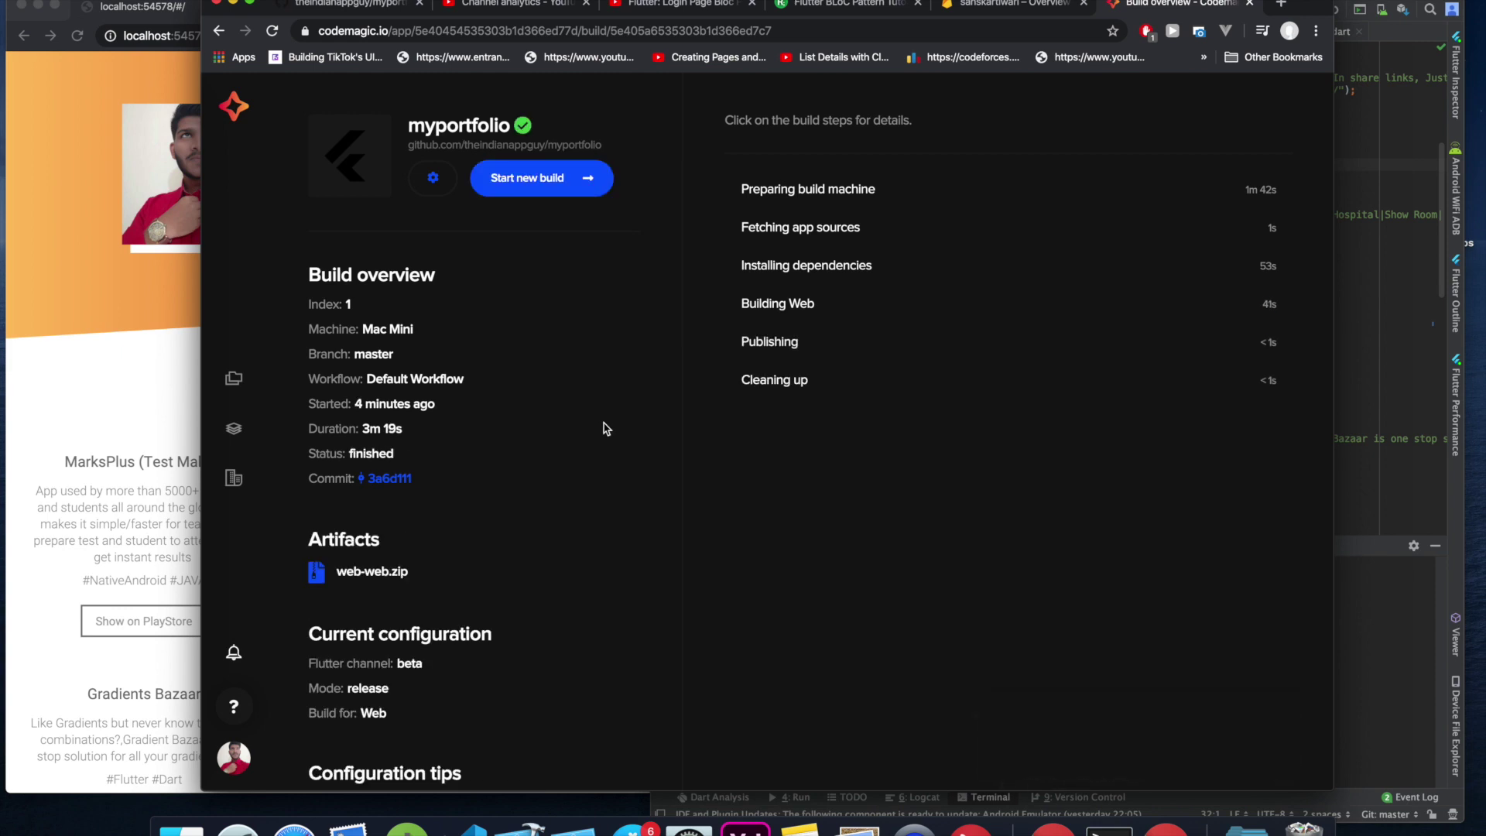
Download the web-web.zip artifact into a new folder named firebase inside Youtube/flutterweb.
{"action": "left_click", "coordinate": [354, 577]}
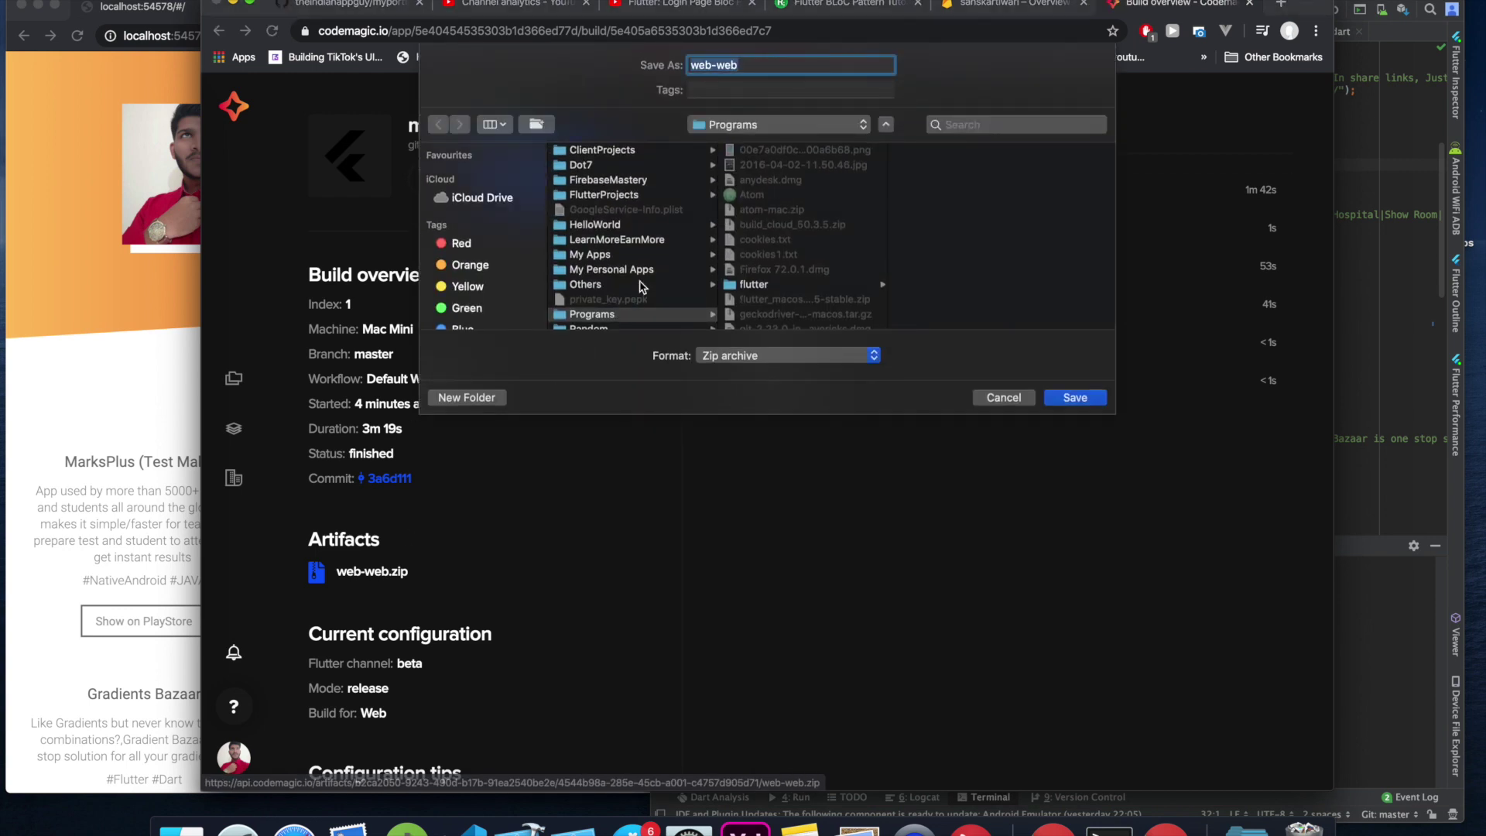
{"action": "scroll", "coordinate": [618, 230], "scroll_direction": "down", "scroll_amount": 3}
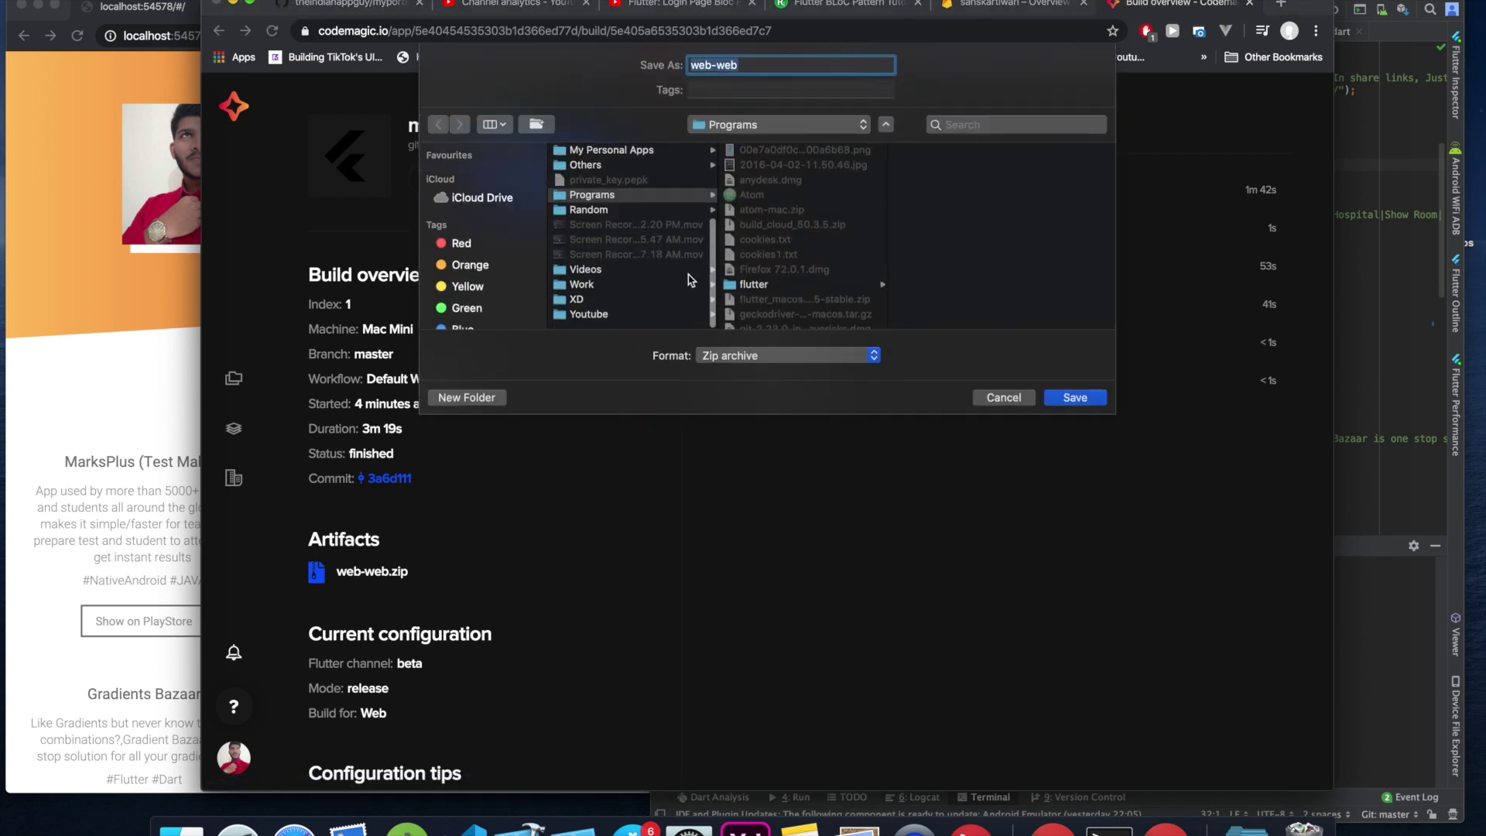
{"action": "left_click", "coordinate": [592, 321]}
{"action": "scroll", "coordinate": [790, 240], "scroll_direction": "up", "scroll_amount": 2}
{"action": "scroll", "coordinate": [773, 237], "scroll_direction": "down", "scroll_amount": 1}
{"action": "left_click", "coordinate": [774, 221]}
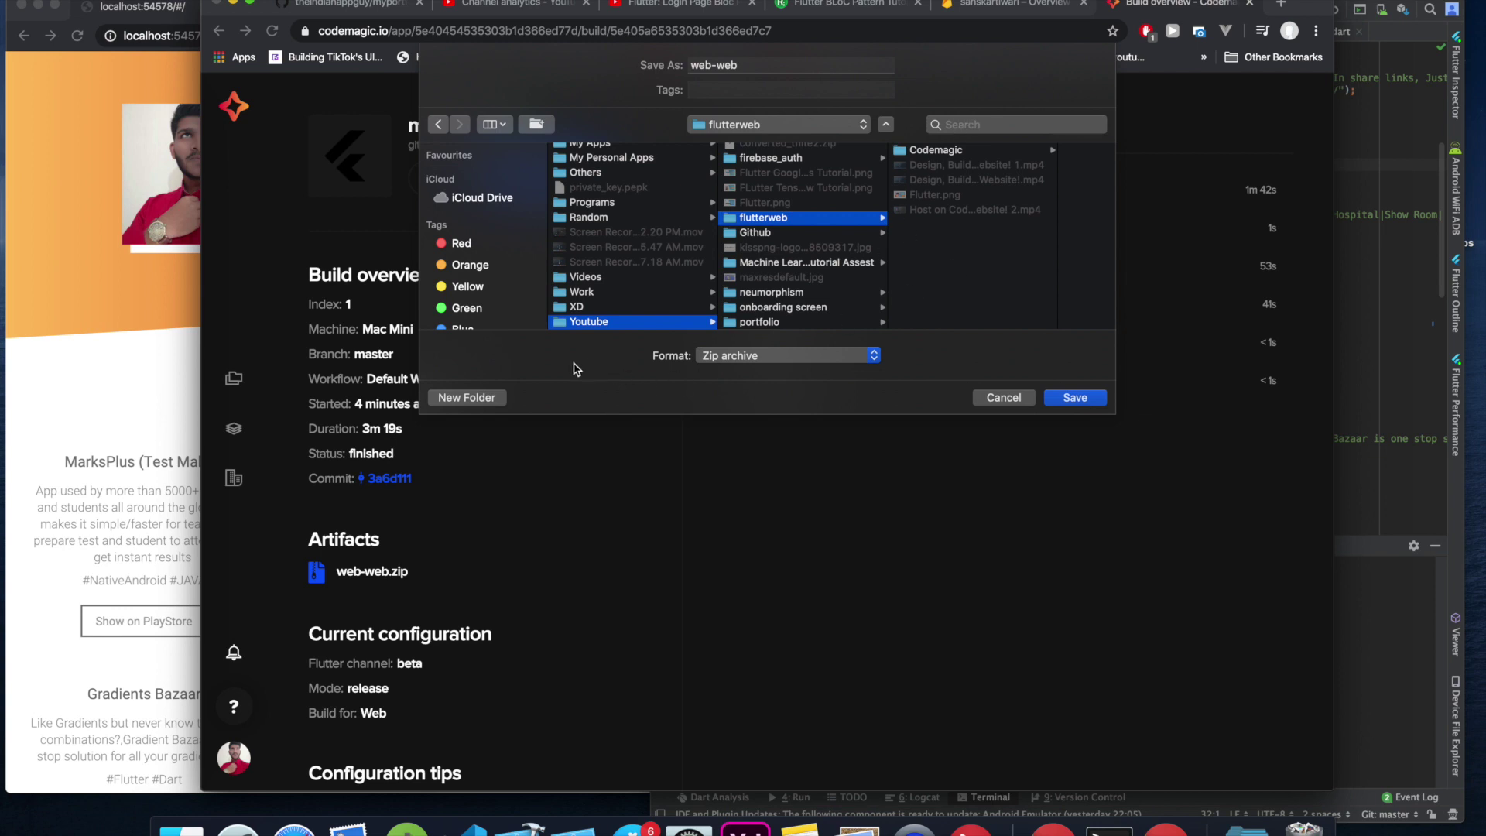
{"action": "left_click", "coordinate": [467, 397]}
{"action": "type", "text": "fir"}
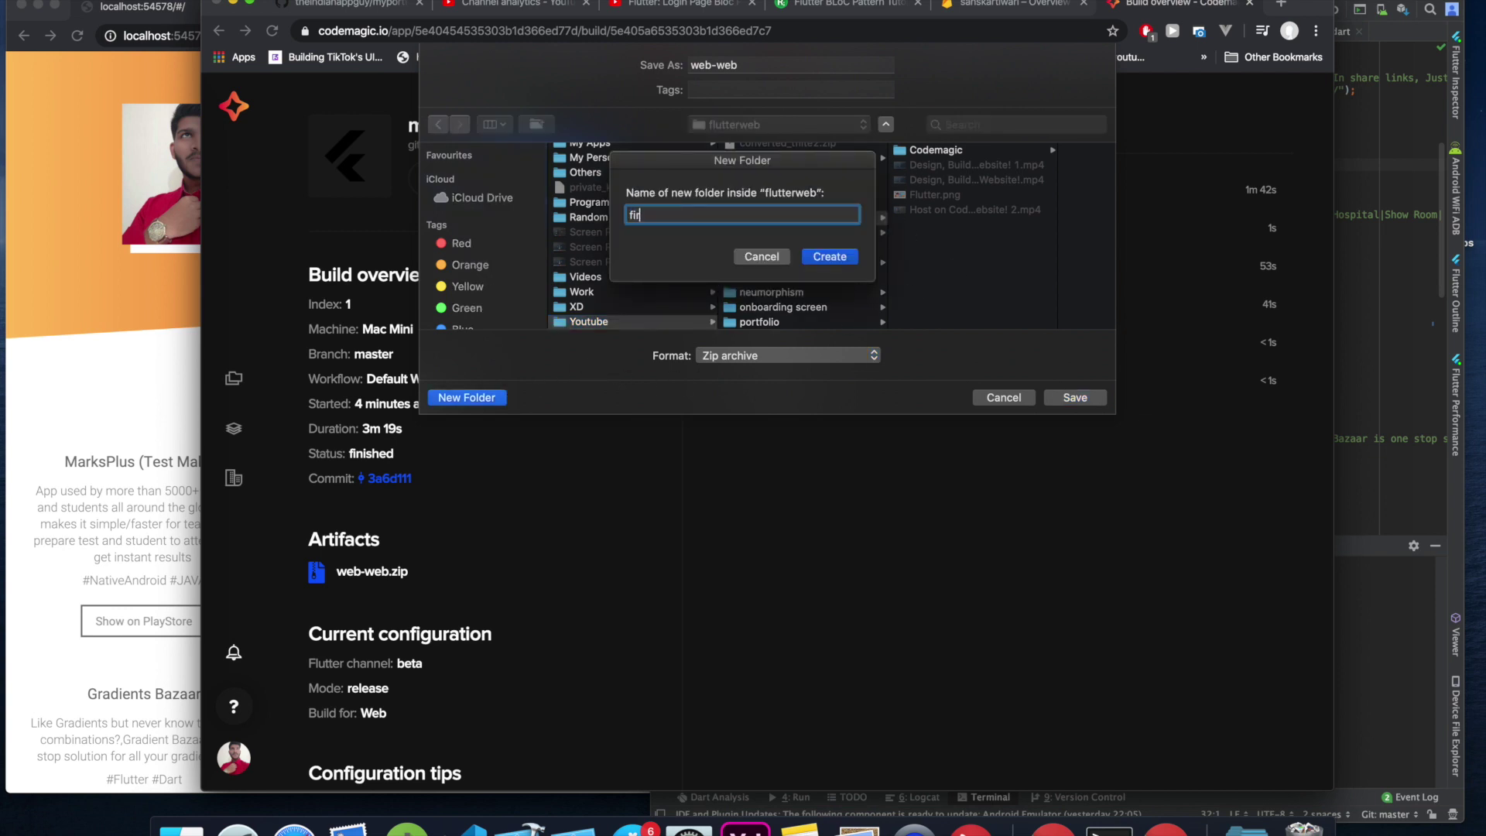
{"action": "type", "text": "ebase"}
{"action": "key", "text": "Return"}
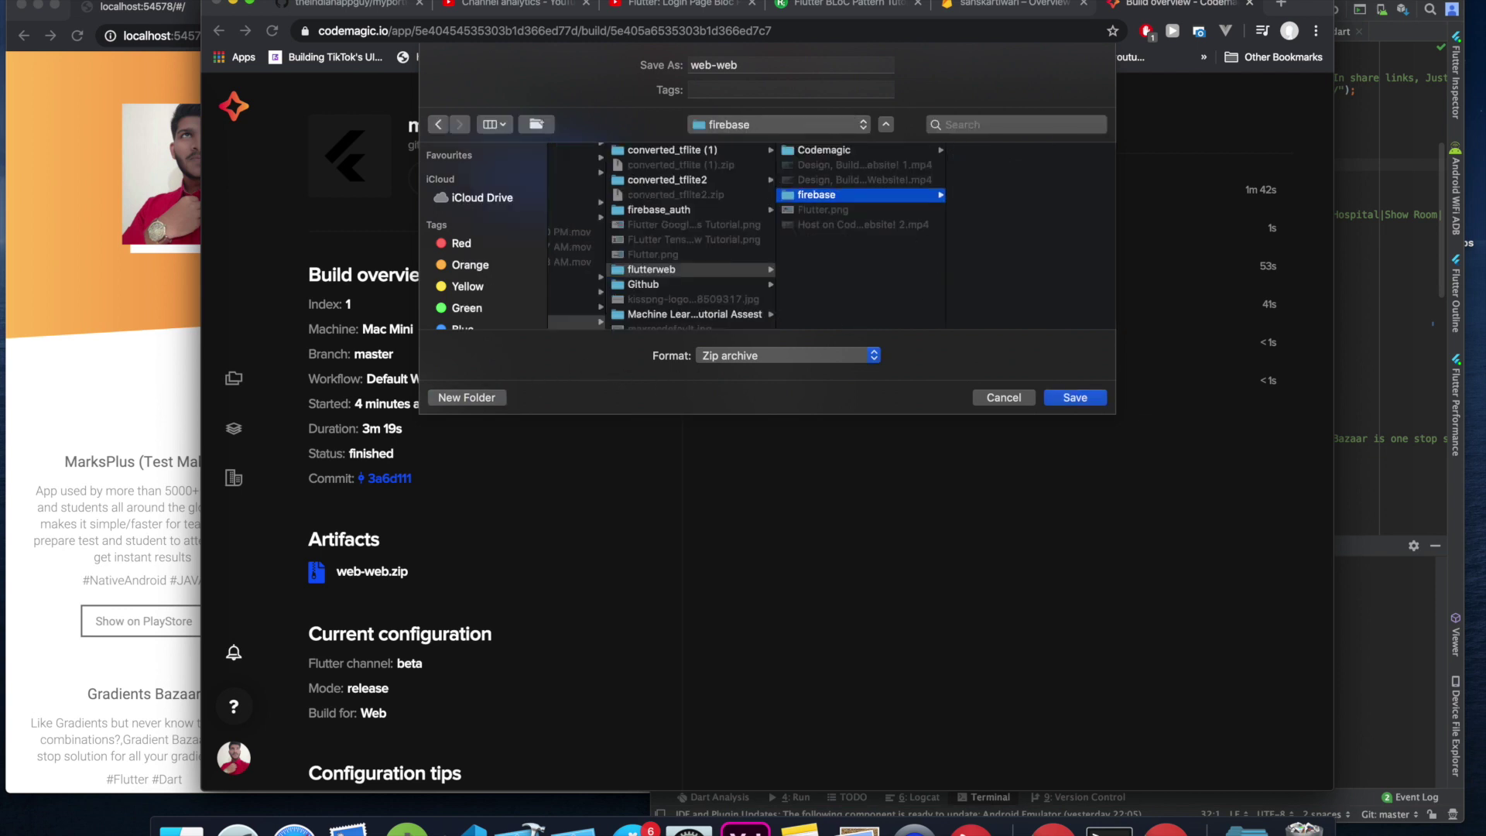
{"action": "left_click", "coordinate": [1103, 399]}
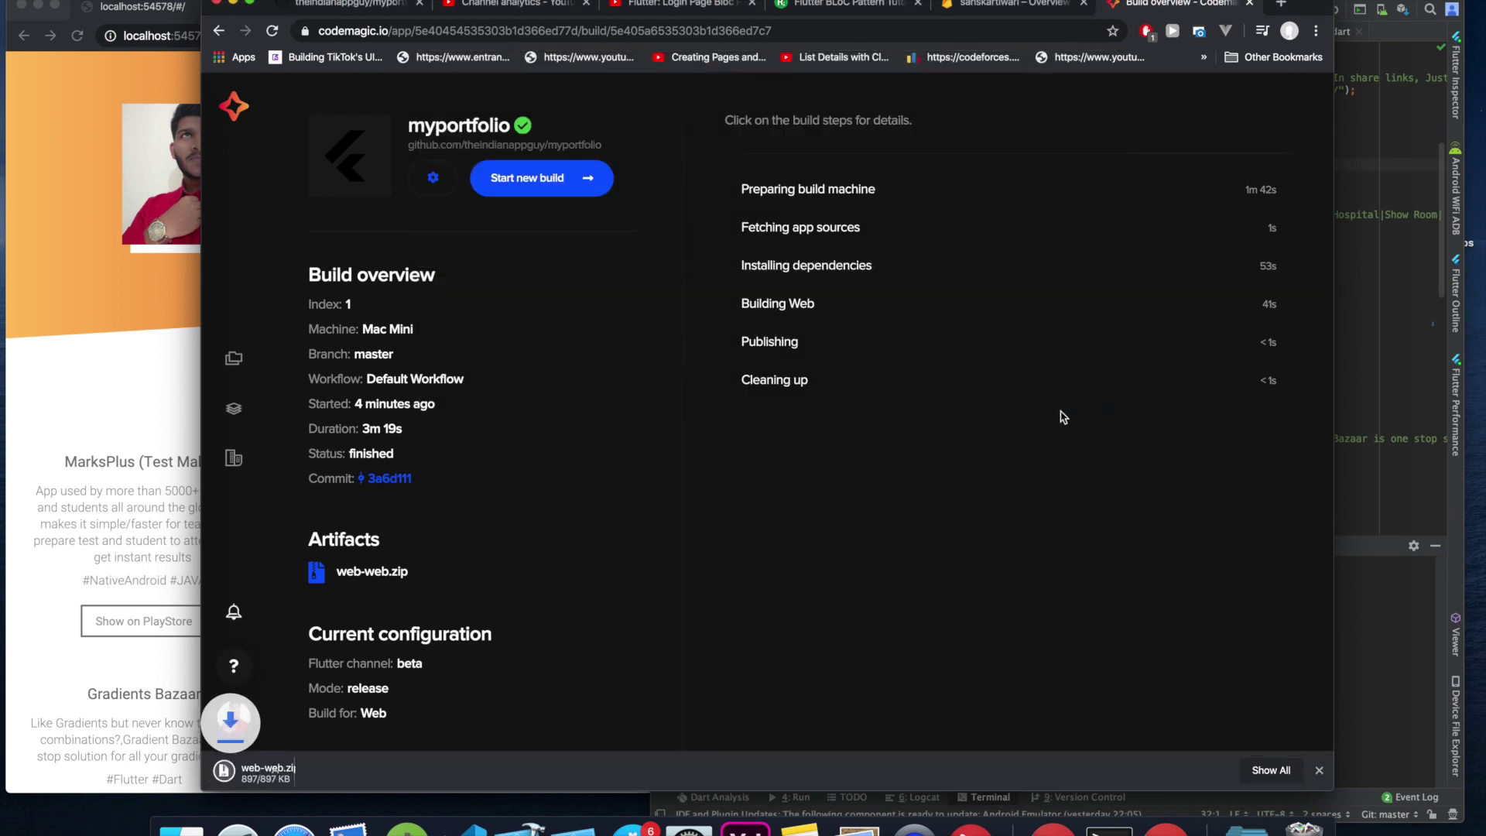
Show the downloaded web-web.zip in Finder and extract it into the firebase folder.
{"action": "left_click", "coordinate": [368, 771]}
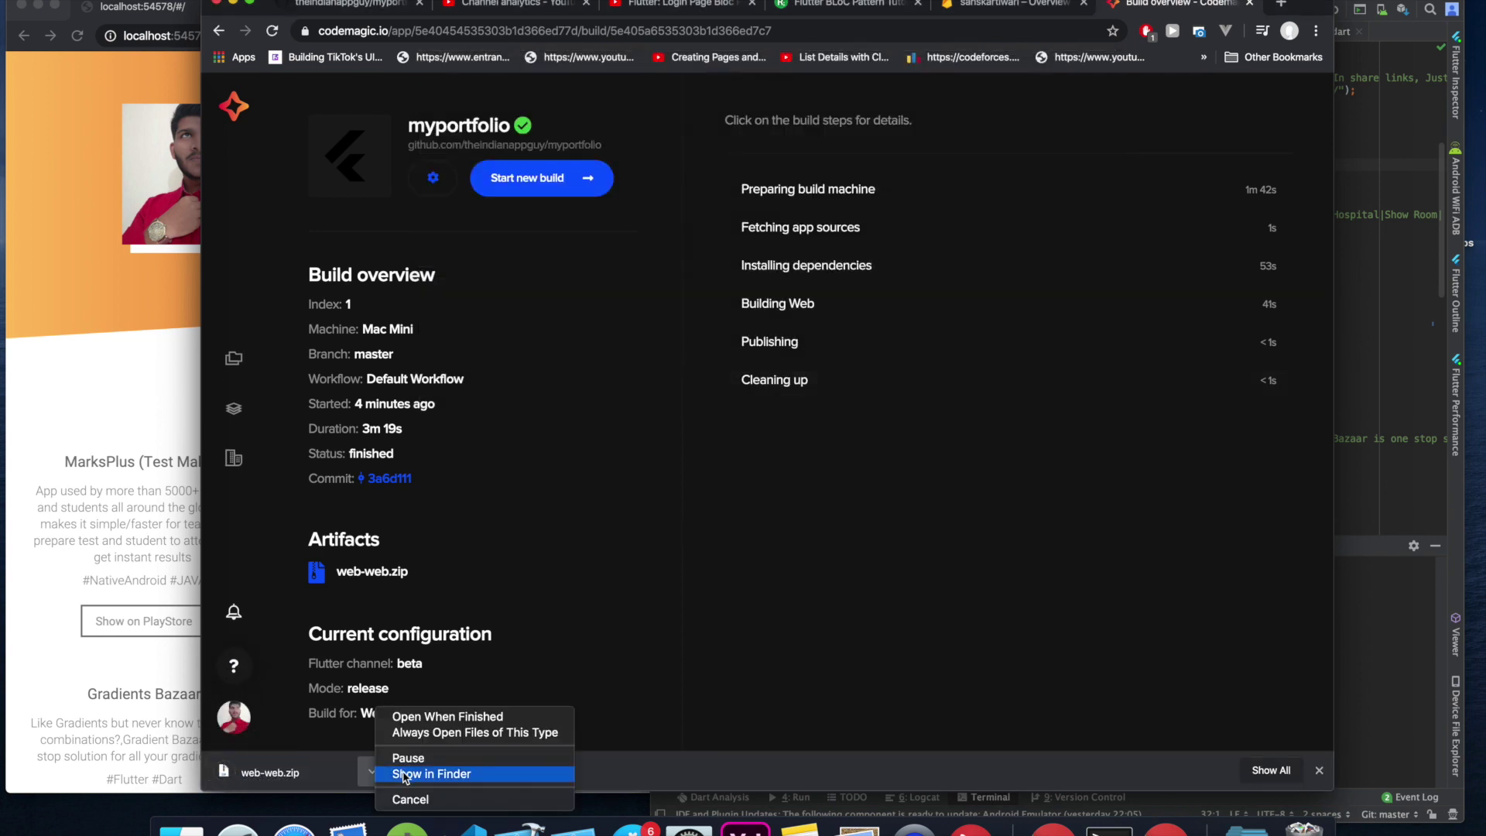
{"action": "left_click", "coordinate": [403, 774]}
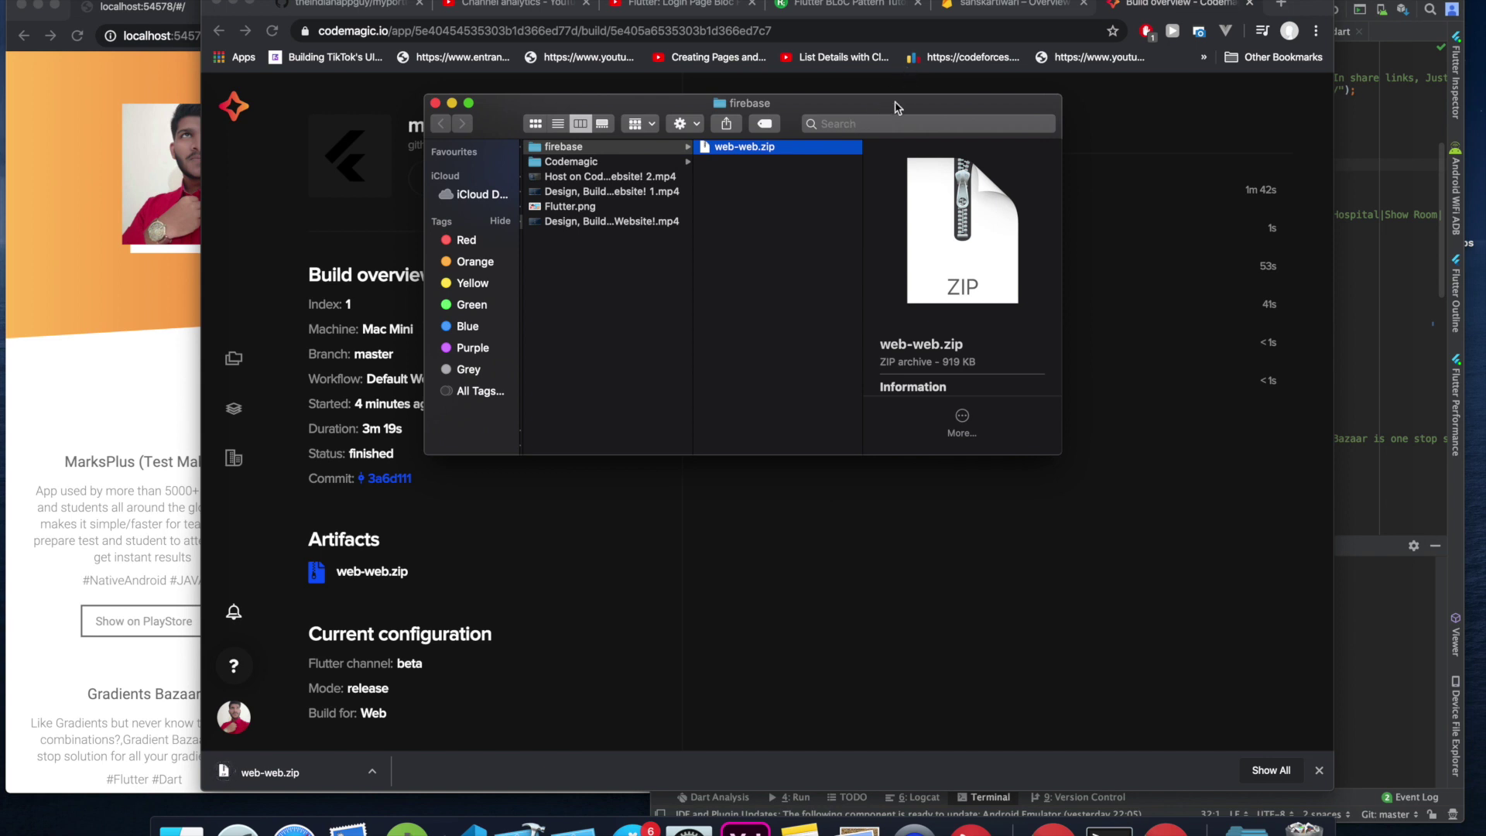
{"action": "left_click_drag", "start_coordinate": [681, 174], "coordinate": [565, 199]}
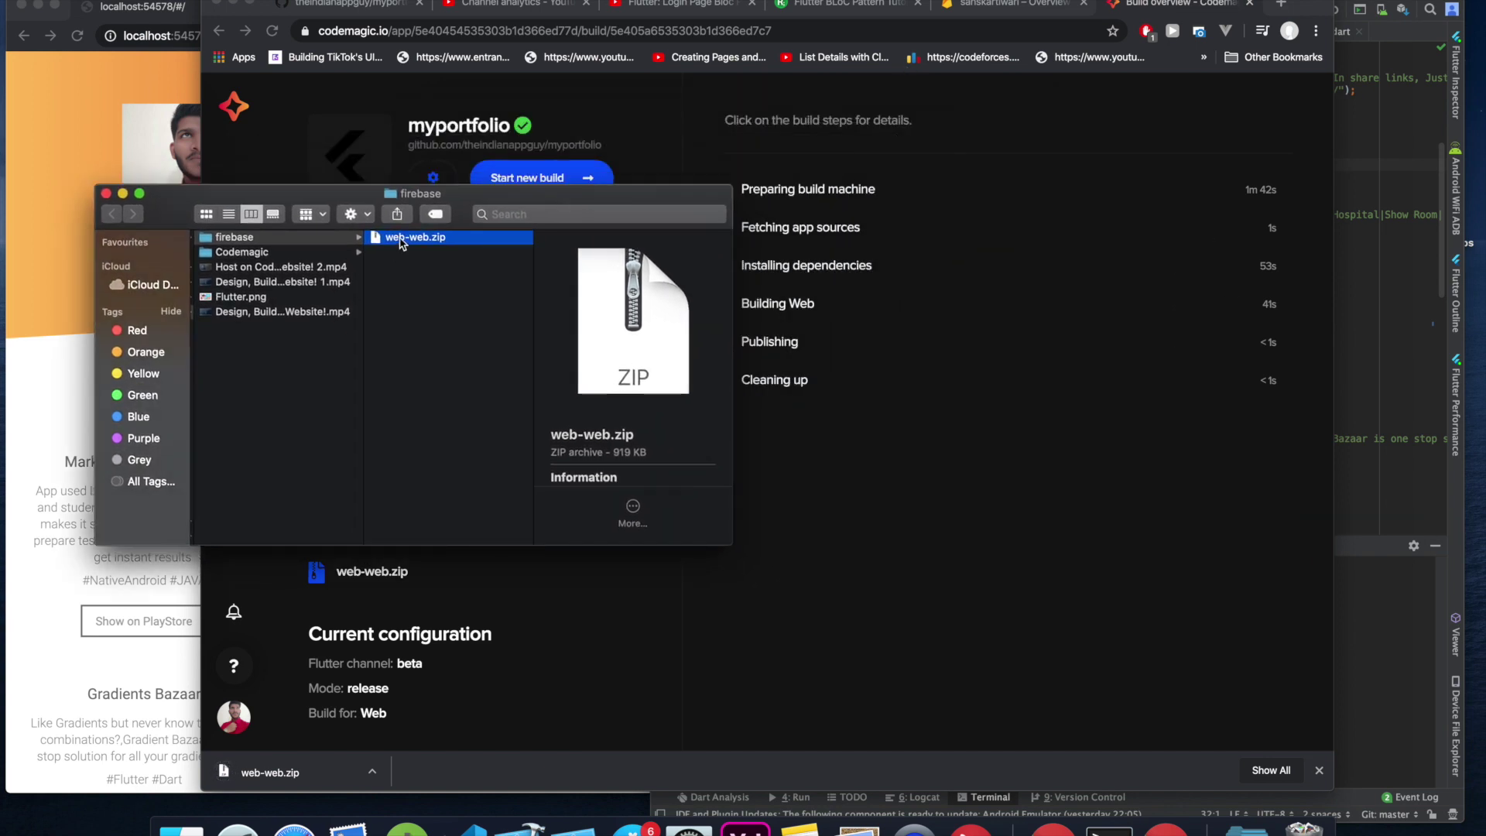
{"action": "double_click", "coordinate": [401, 239]}
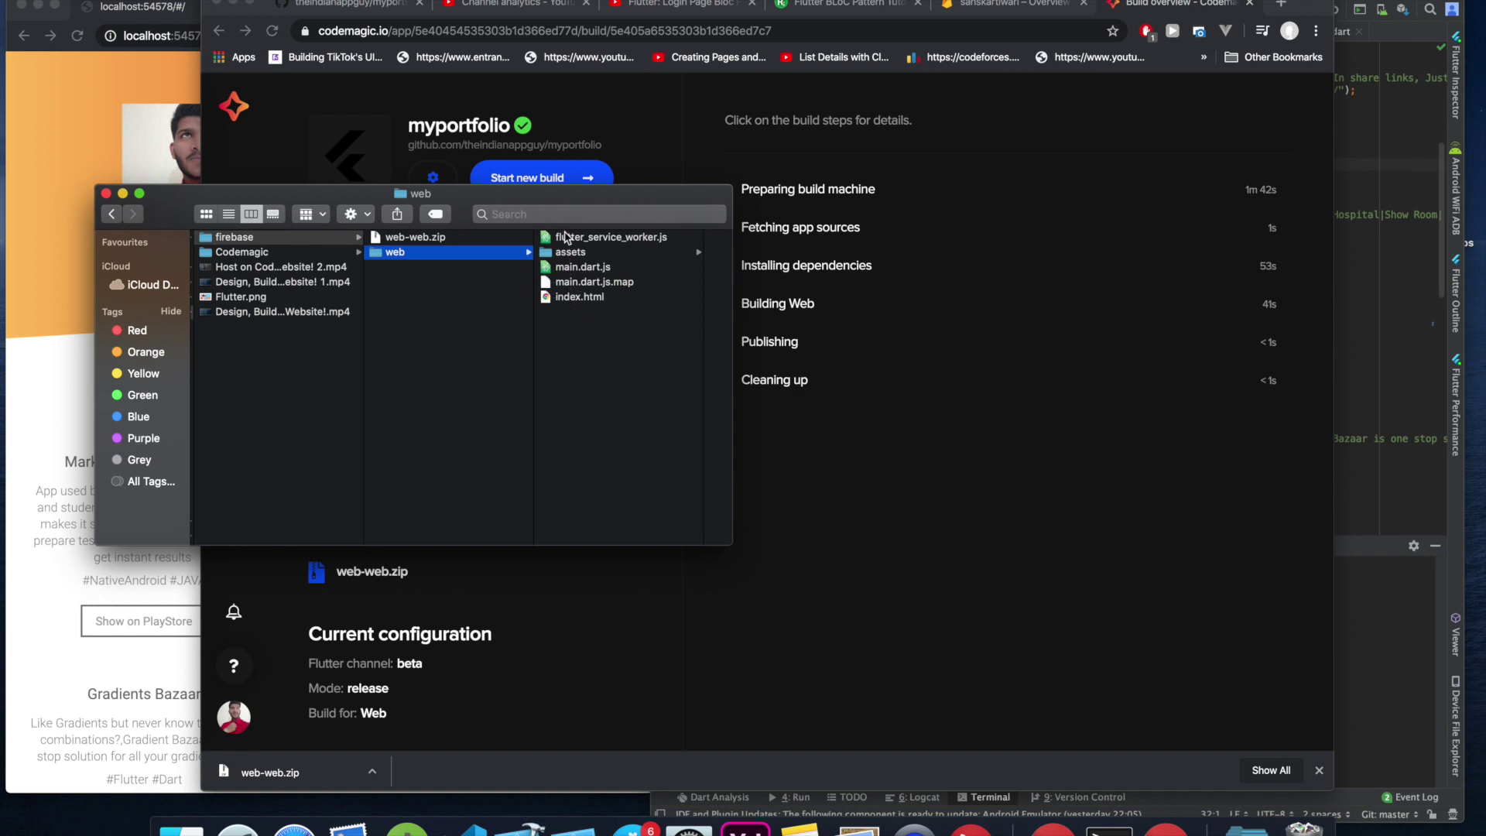
{"action": "left_click_drag", "start_coordinate": [608, 203], "coordinate": [576, 235]}
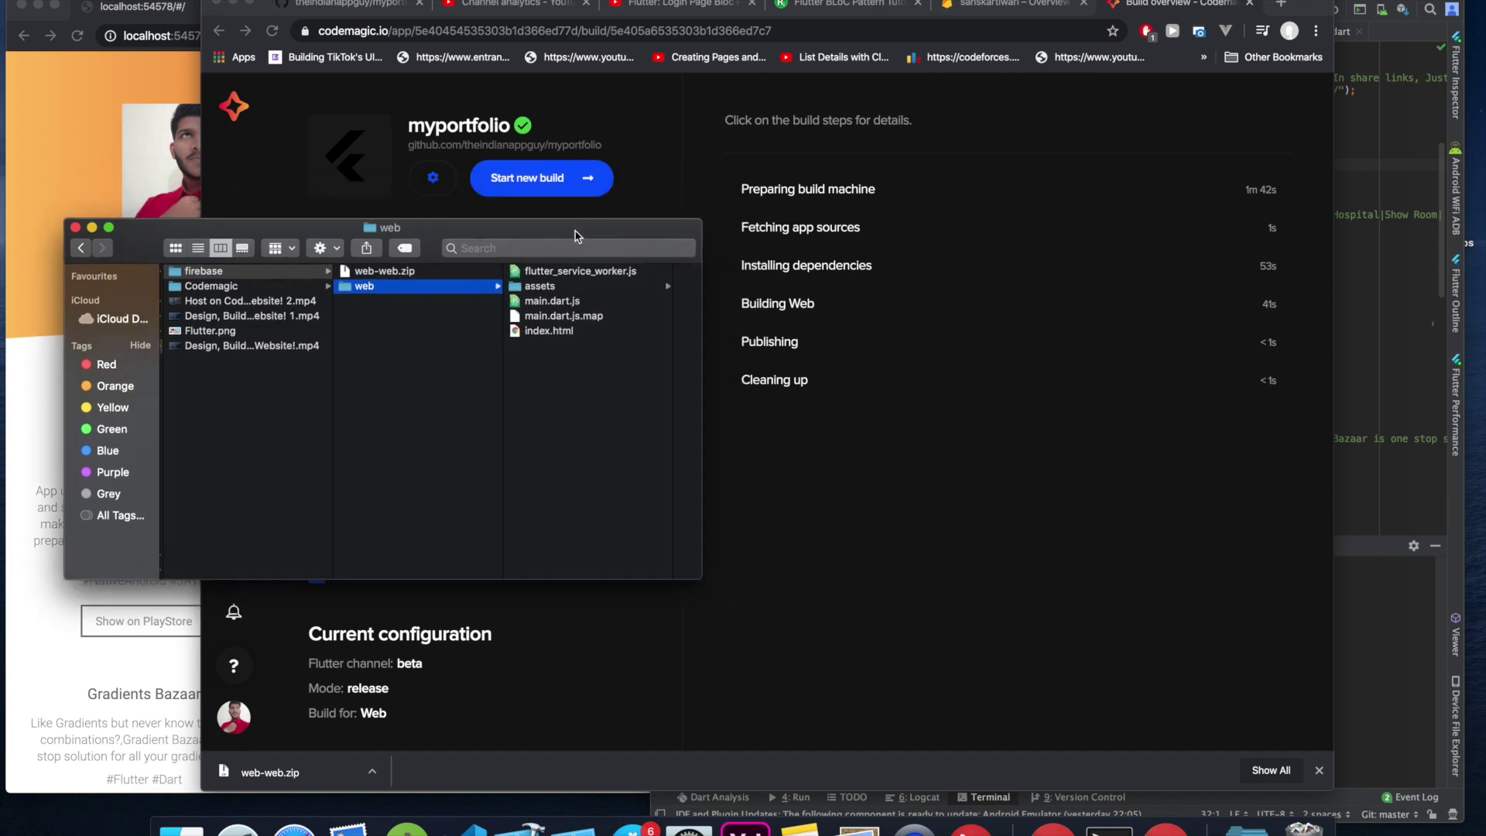
Switch to the Firebase console, start the Hosting setup, and copy the Firebase CLI install command.
{"action": "left_click", "coordinate": [1020, 5]}
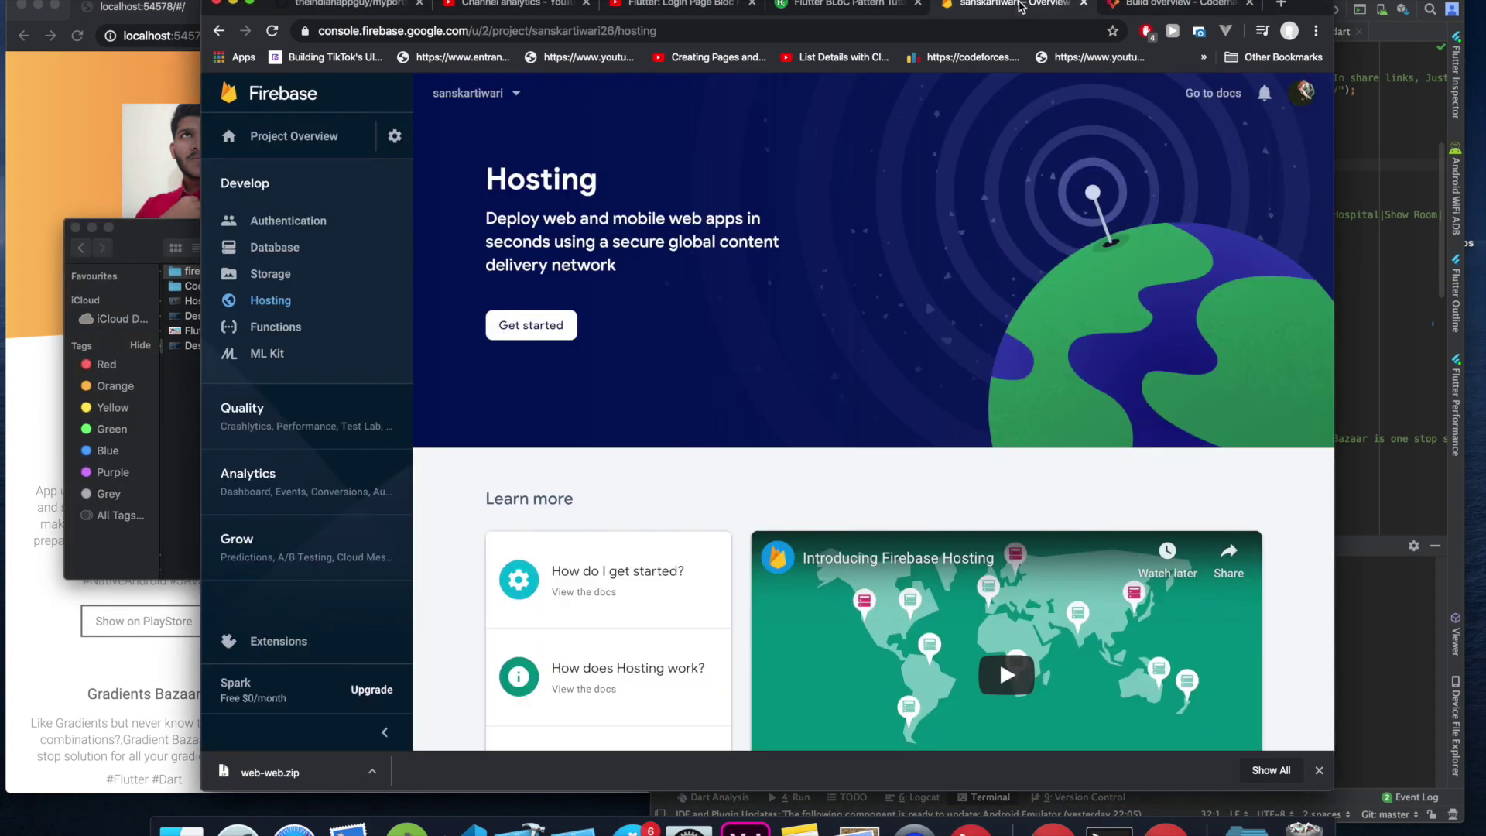
{"action": "left_click", "coordinate": [540, 333]}
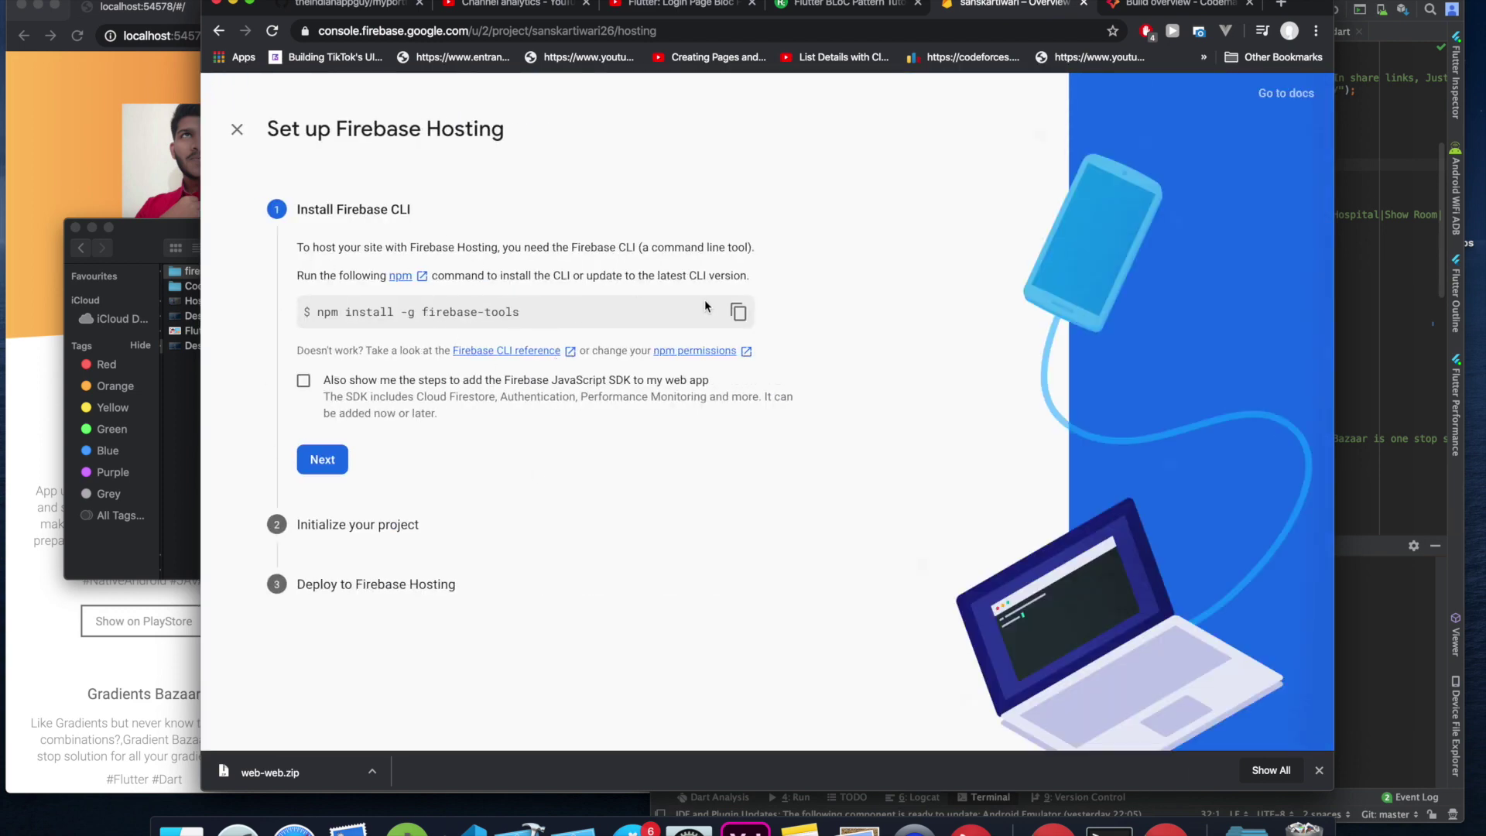
{"action": "left_click", "coordinate": [743, 314]}
Open a Terminal window and enter the command npm install -g firebase-tools at its prompt.
{"action": "left_click", "coordinate": [1109, 825]}
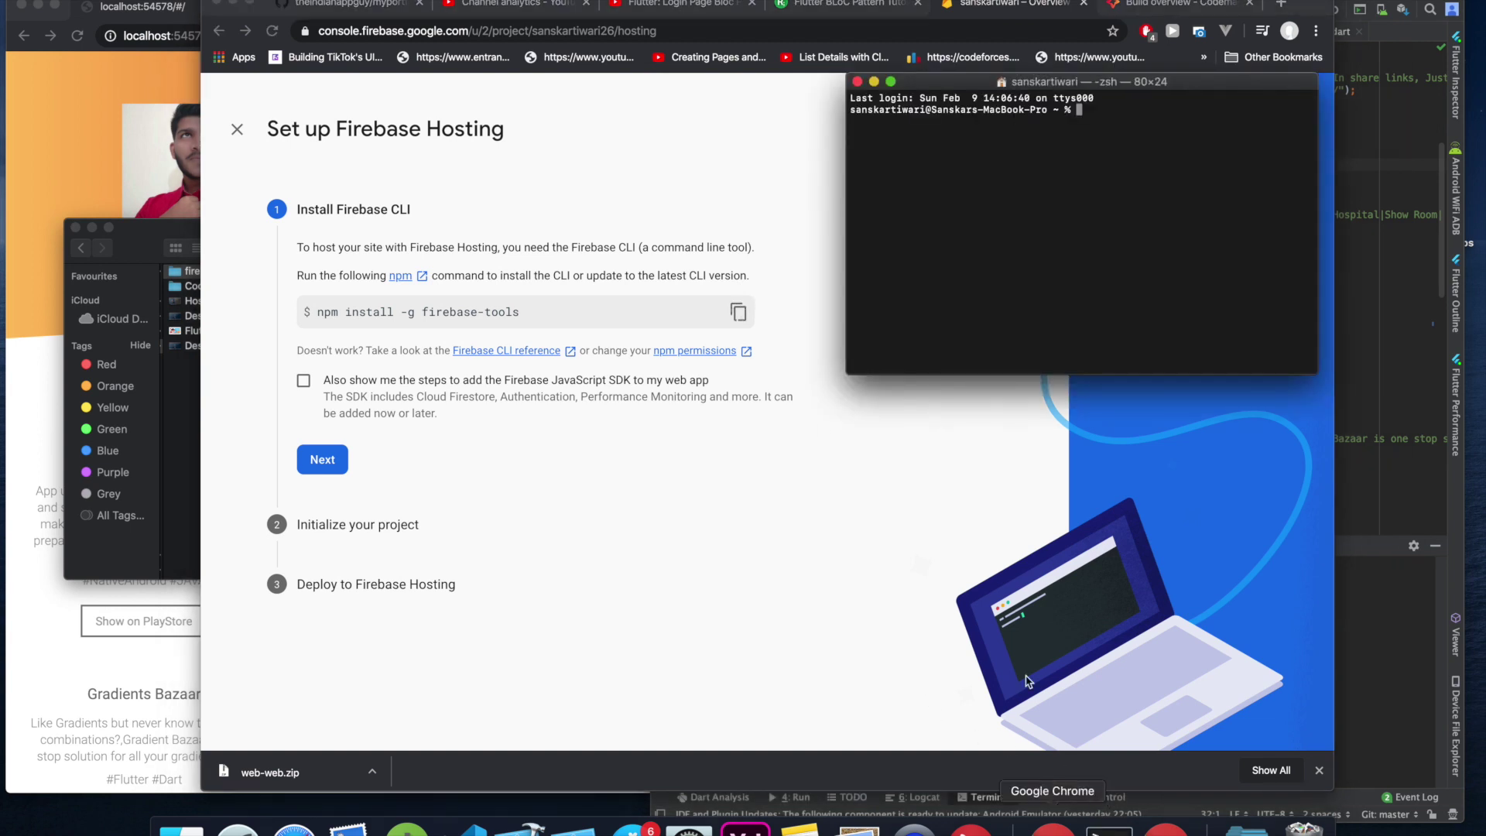
{"action": "left_click_drag", "start_coordinate": [1180, 83], "coordinate": [1120, 160]}
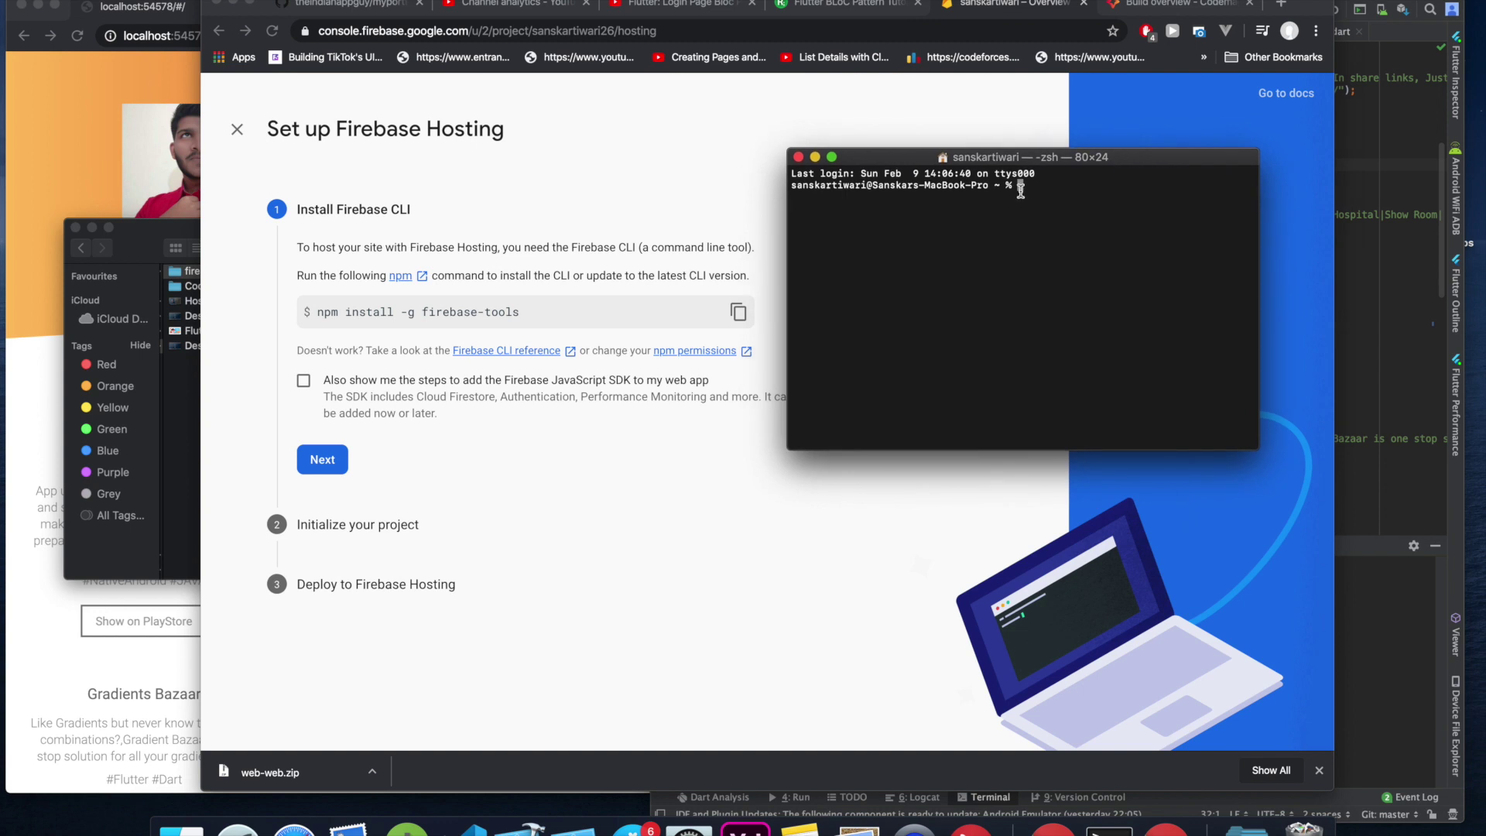
{"action": "key", "text": "super+v"}
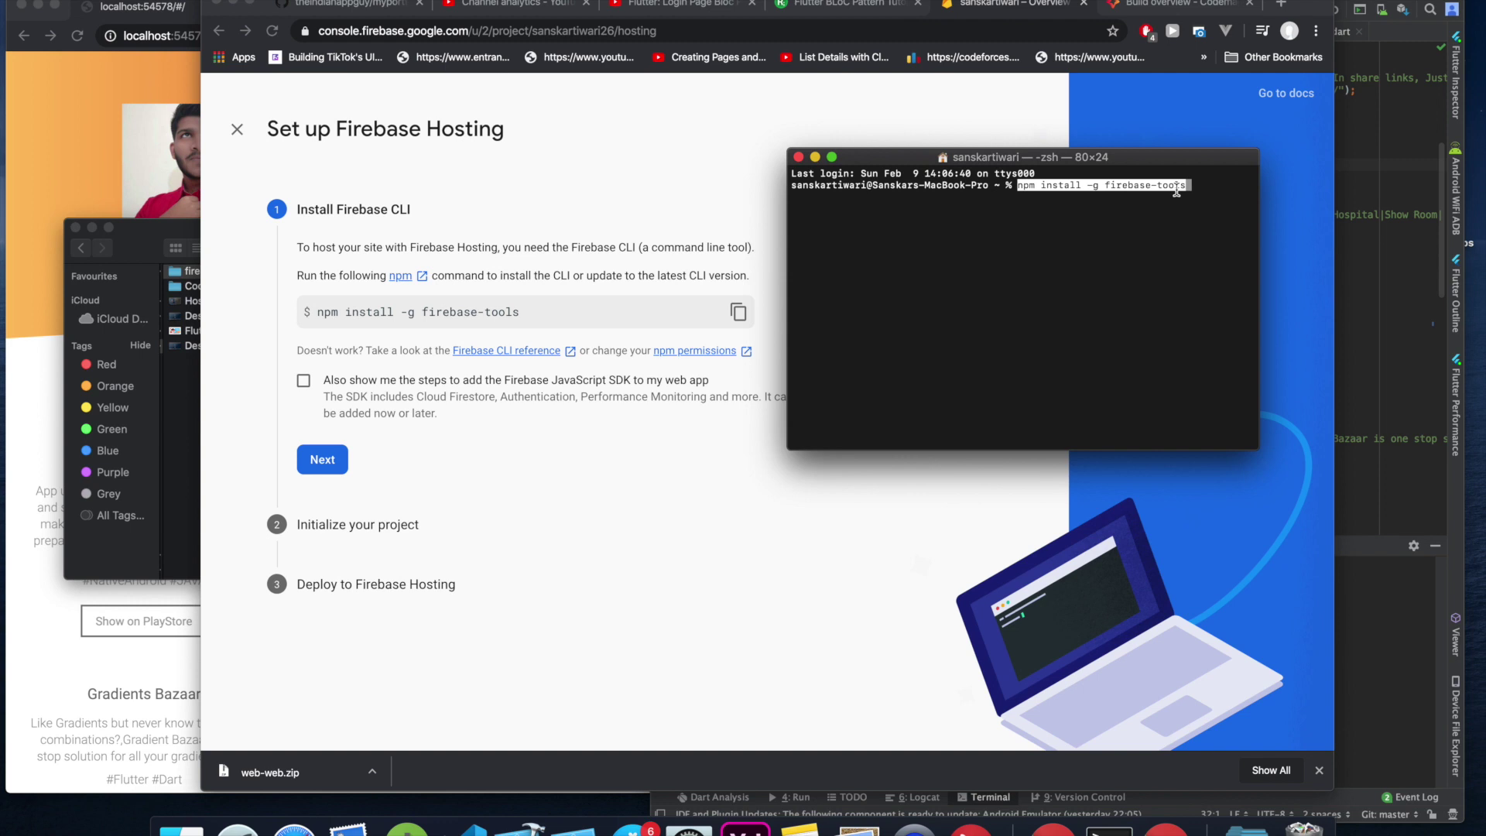
Erase the npm install command from the prompt and close the Terminal window.
{"action": "key", "text": "BackSpace"}
{"action": "key", "text": "BackSpace"}
{"action": "key", "text": "BackSpace"}
{"action": "key", "text": "BackSpace"}
{"action": "key", "text": "BackSpace"}
{"action": "key", "text": "BackSpace"}
{"action": "key", "text": "BackSpace"}
{"action": "key", "text": "BackSpace"}
{"action": "key", "text": "BackSpace"}
{"action": "key", "text": "BackSpace"}
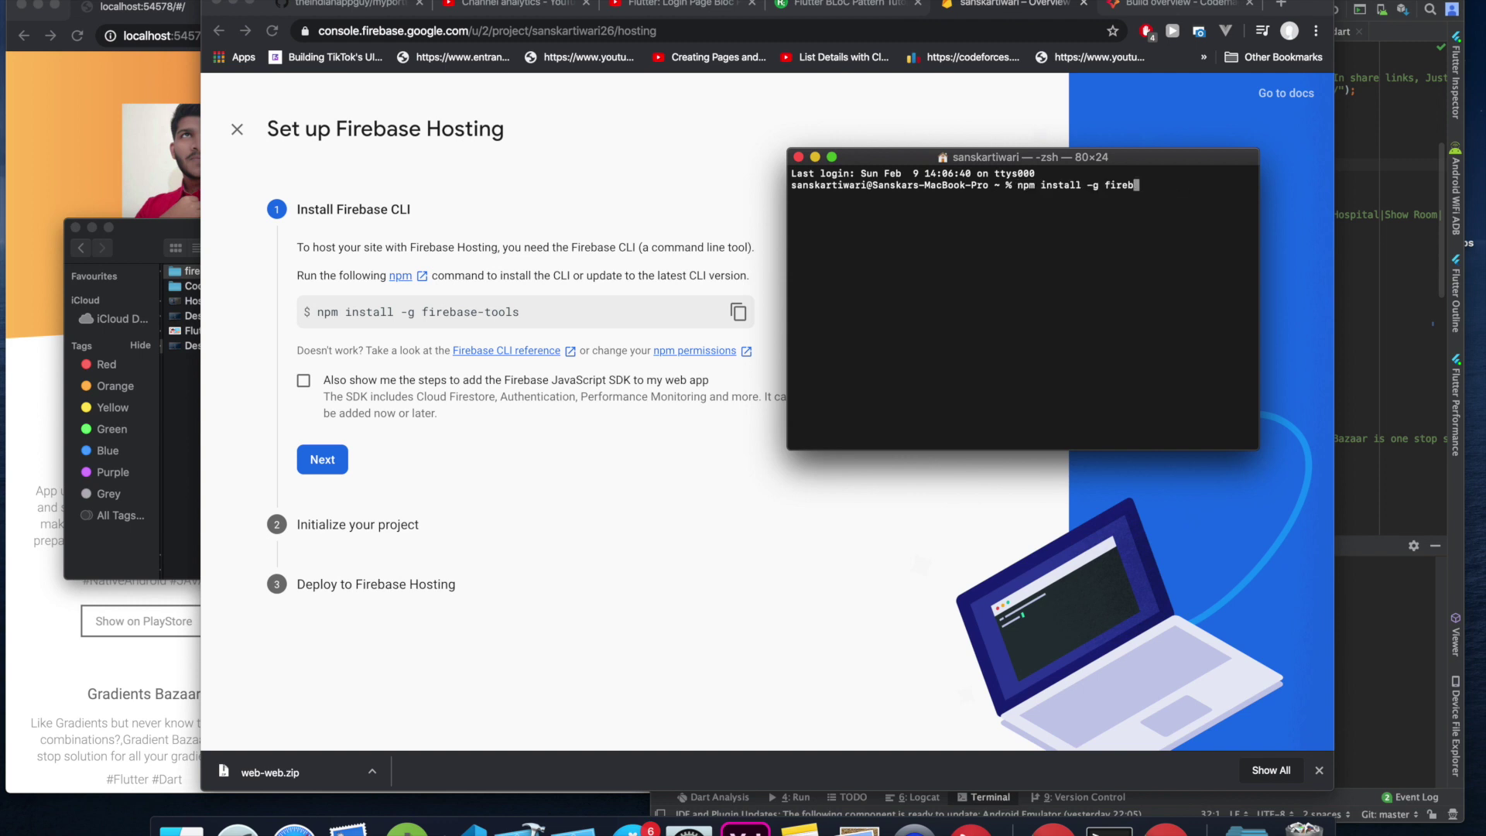
{"action": "left_click", "coordinate": [800, 157]}
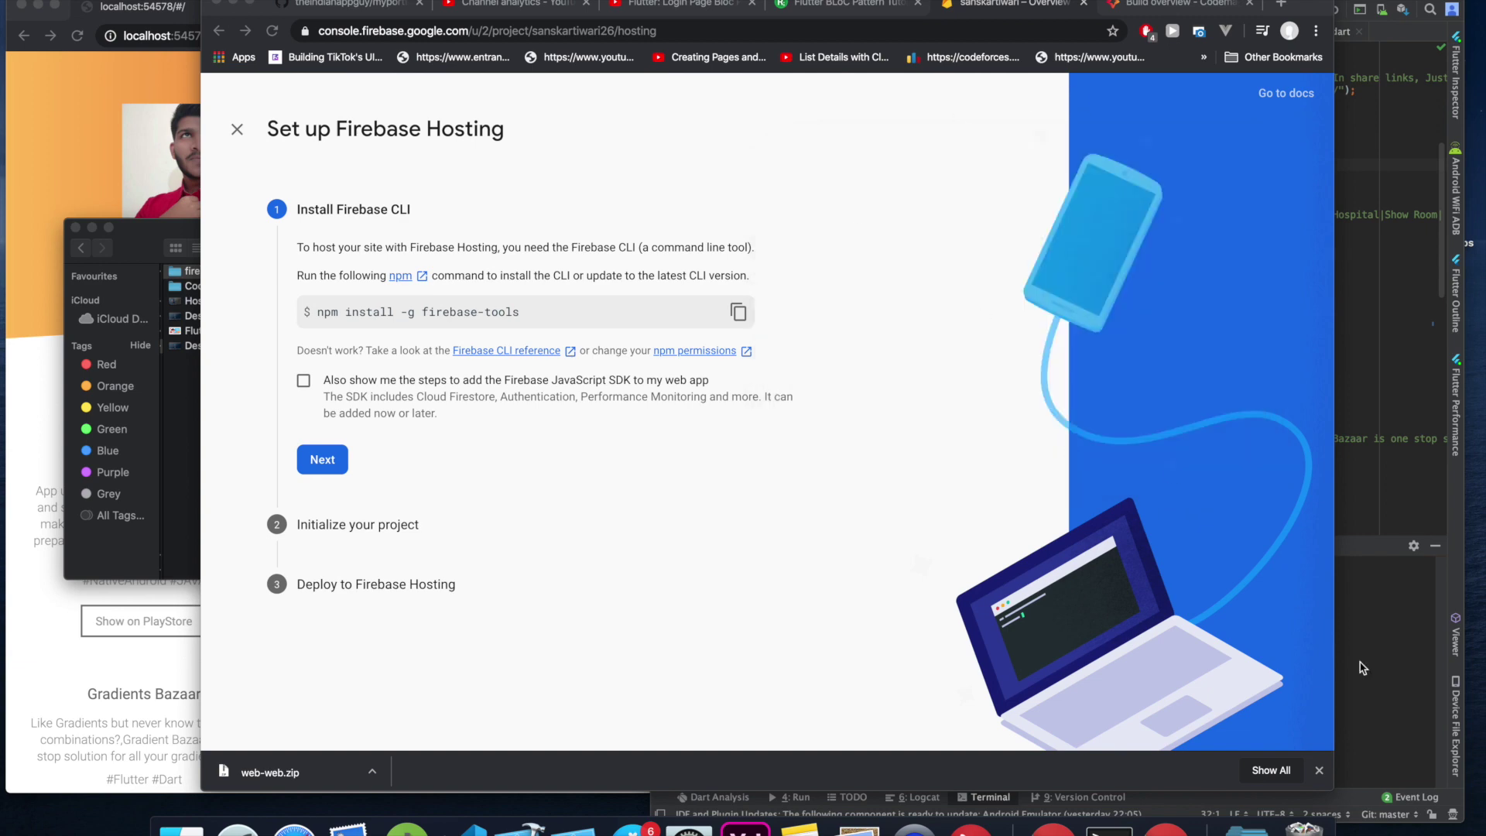
Switch to Android Studio and clear the unfinished flutter build command from its terminal prompt.
{"action": "left_click", "coordinate": [1360, 663]}
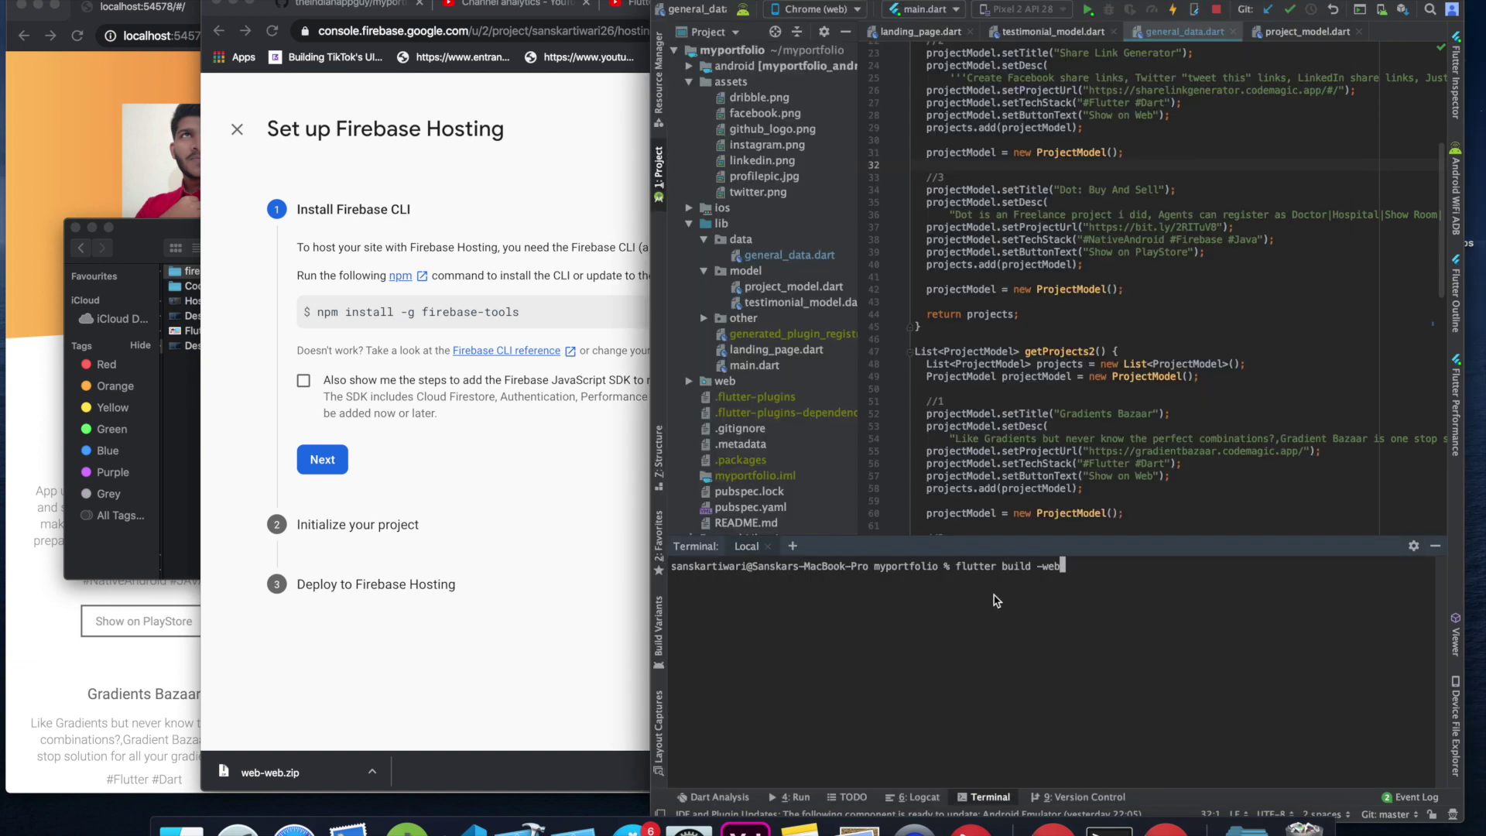
{"action": "key", "text": "BackSpace"}
{"action": "key", "text": "BackSpace"}
{"action": "key", "text": "BackSpace"}
{"action": "key", "text": "BackSpace"}
{"action": "key", "text": "BackSpace"}
{"action": "key", "text": "BackSpace"}
{"action": "key", "text": "BackSpace"}
{"action": "key", "text": "BackSpace"}
{"action": "key", "text": "BackSpace"}
{"action": "key", "text": "BackSpace"}
{"action": "key", "text": "BackSpace"}
{"action": "key", "text": "BackSpace"}
{"action": "key", "text": "BackSpace"}
{"action": "key", "text": "BackSpace"}
{"action": "key", "text": "BackSpace"}
{"action": "key", "text": "BackSpace"}
{"action": "key", "text": "BackSpace"}
{"action": "key", "text": "BackSpace"}
Advance the Hosting setup to project initialization and run firebase login in the myportfolio project's terminal in Android Studio.
{"action": "left_click", "coordinate": [328, 463]}
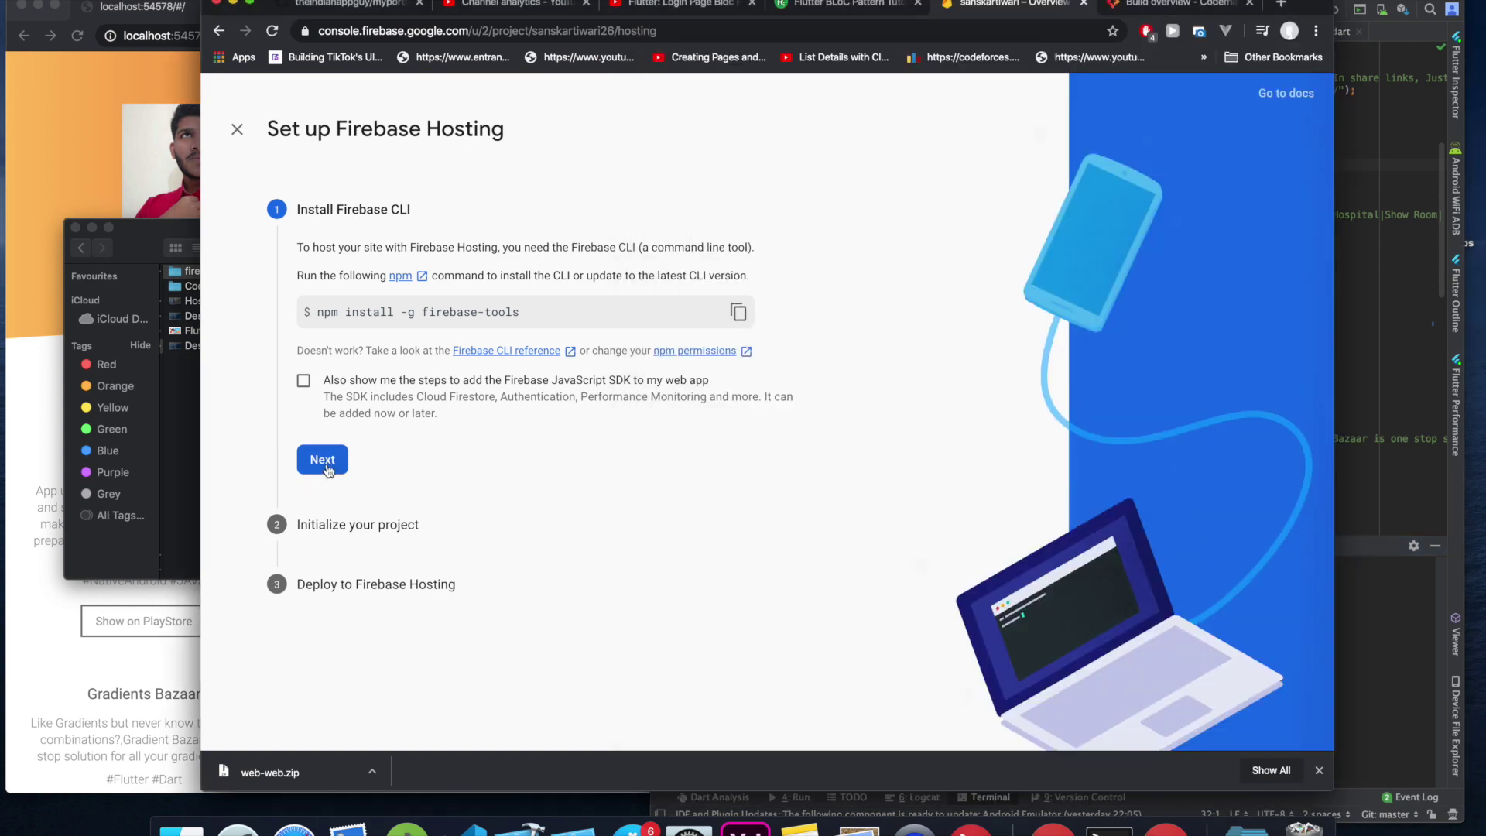
{"action": "left_click", "coordinate": [323, 460]}
{"action": "key", "text": "super+Tab"}
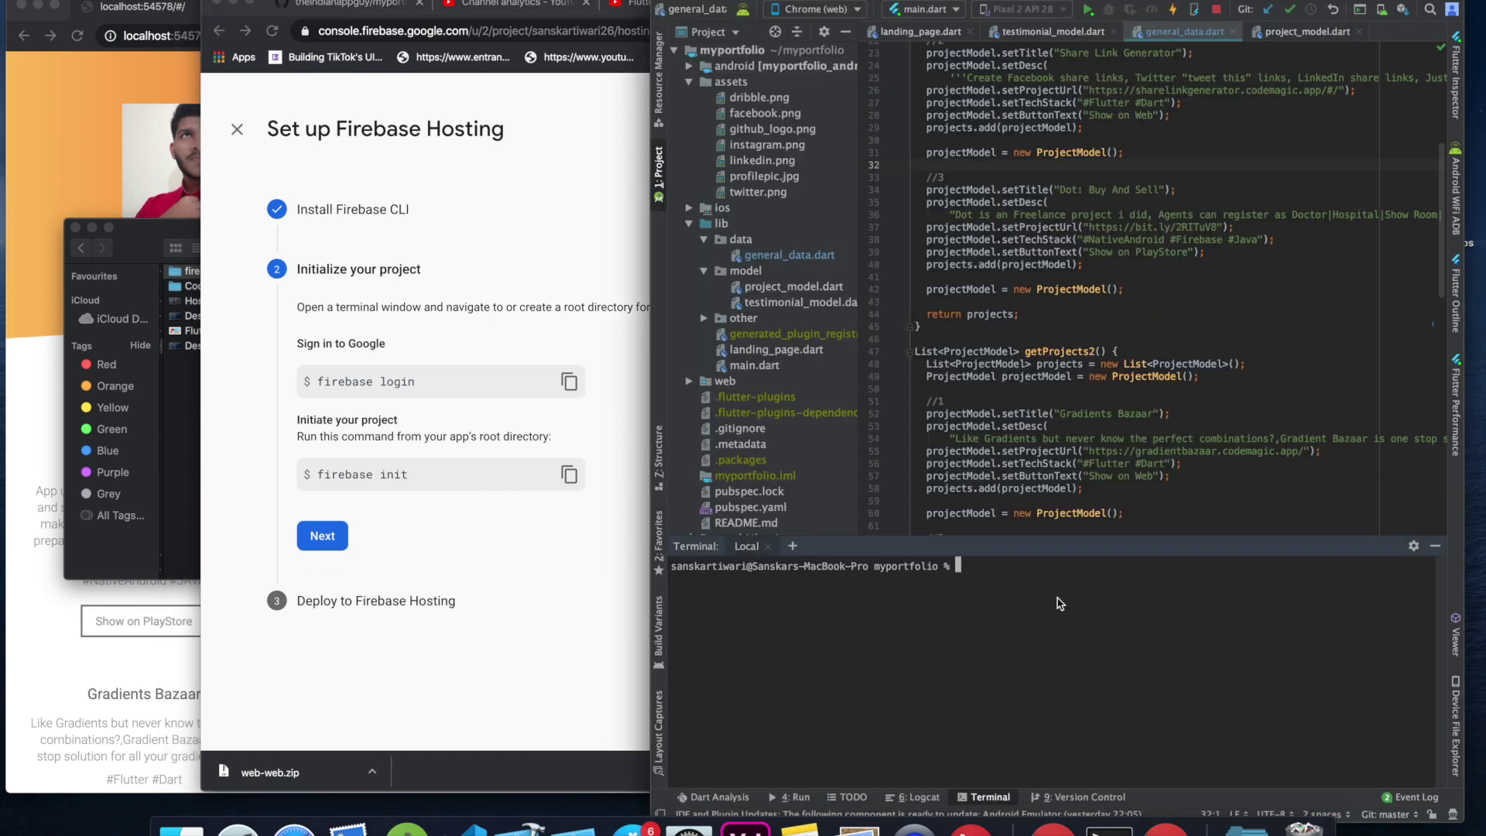
{"action": "type", "text": "firebase login"}
{"action": "key", "text": "Return"}
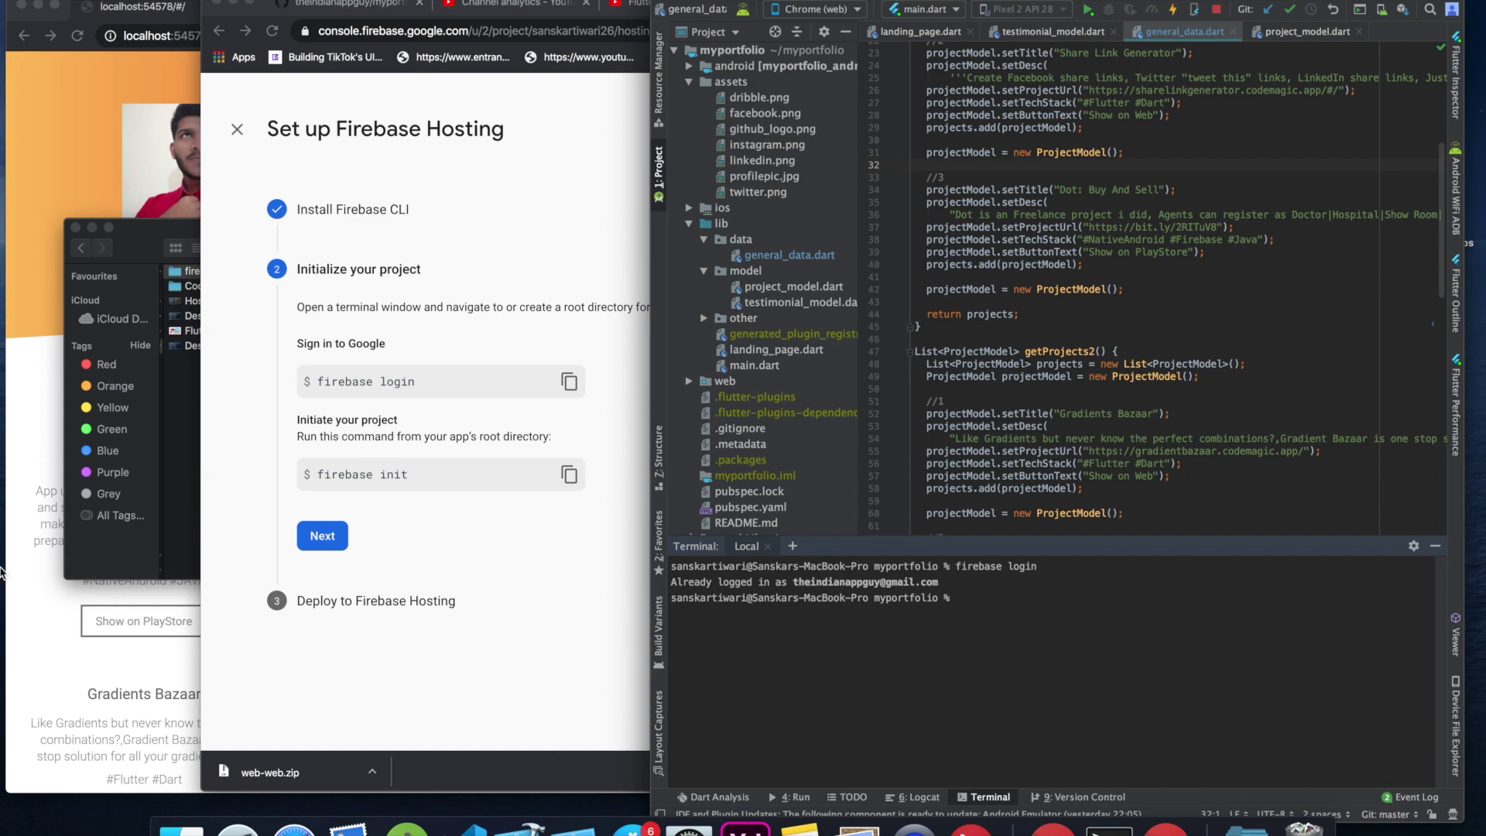
Go back to the Firebase console, leave the Hosting setup, and check which Google account is signed in.
{"action": "left_click", "coordinate": [34, 576]}
{"action": "key", "text": "ctrl+Up"}
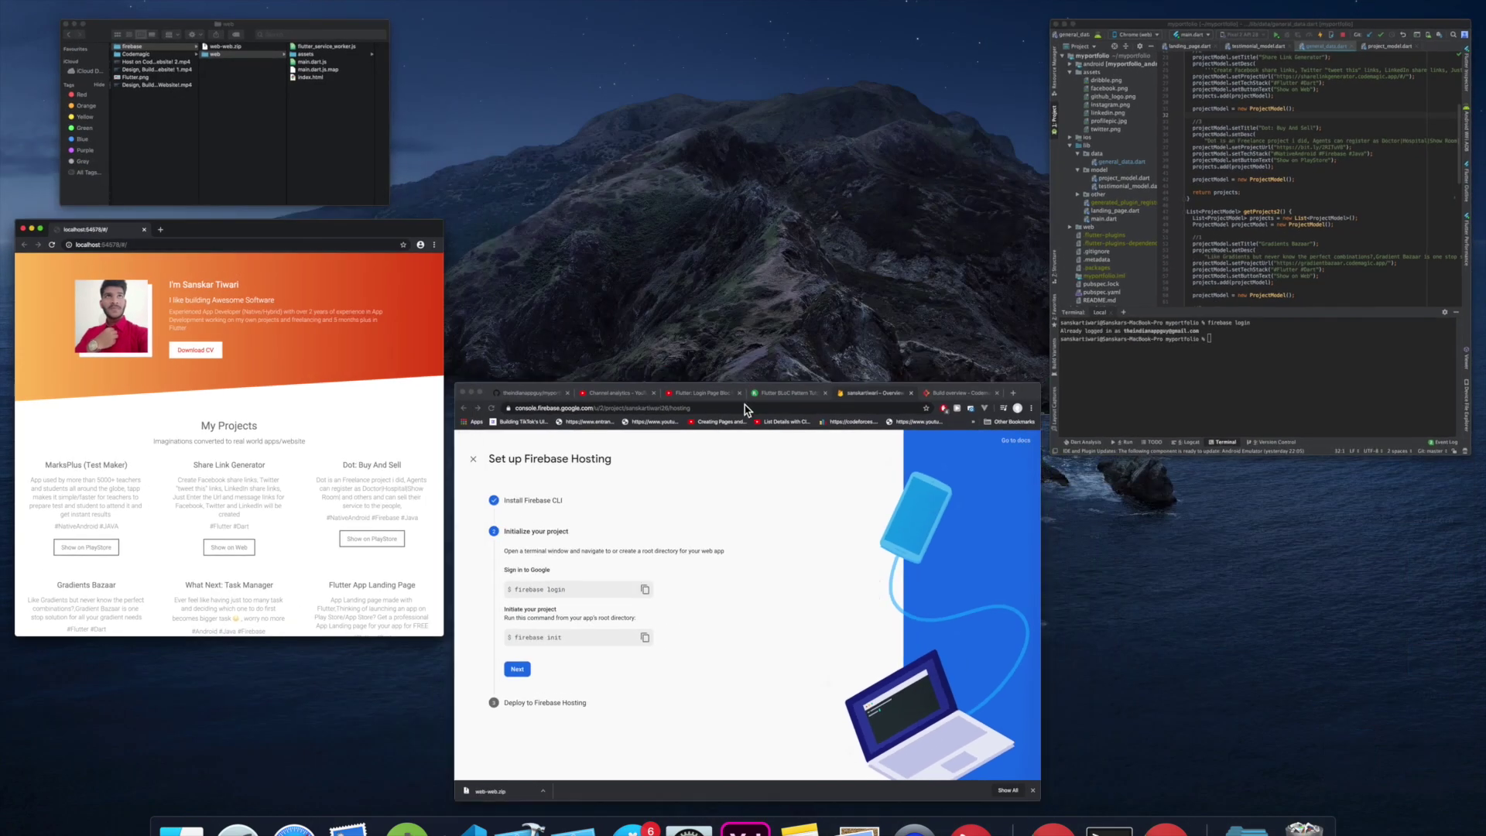
{"action": "left_click", "coordinate": [747, 404]}
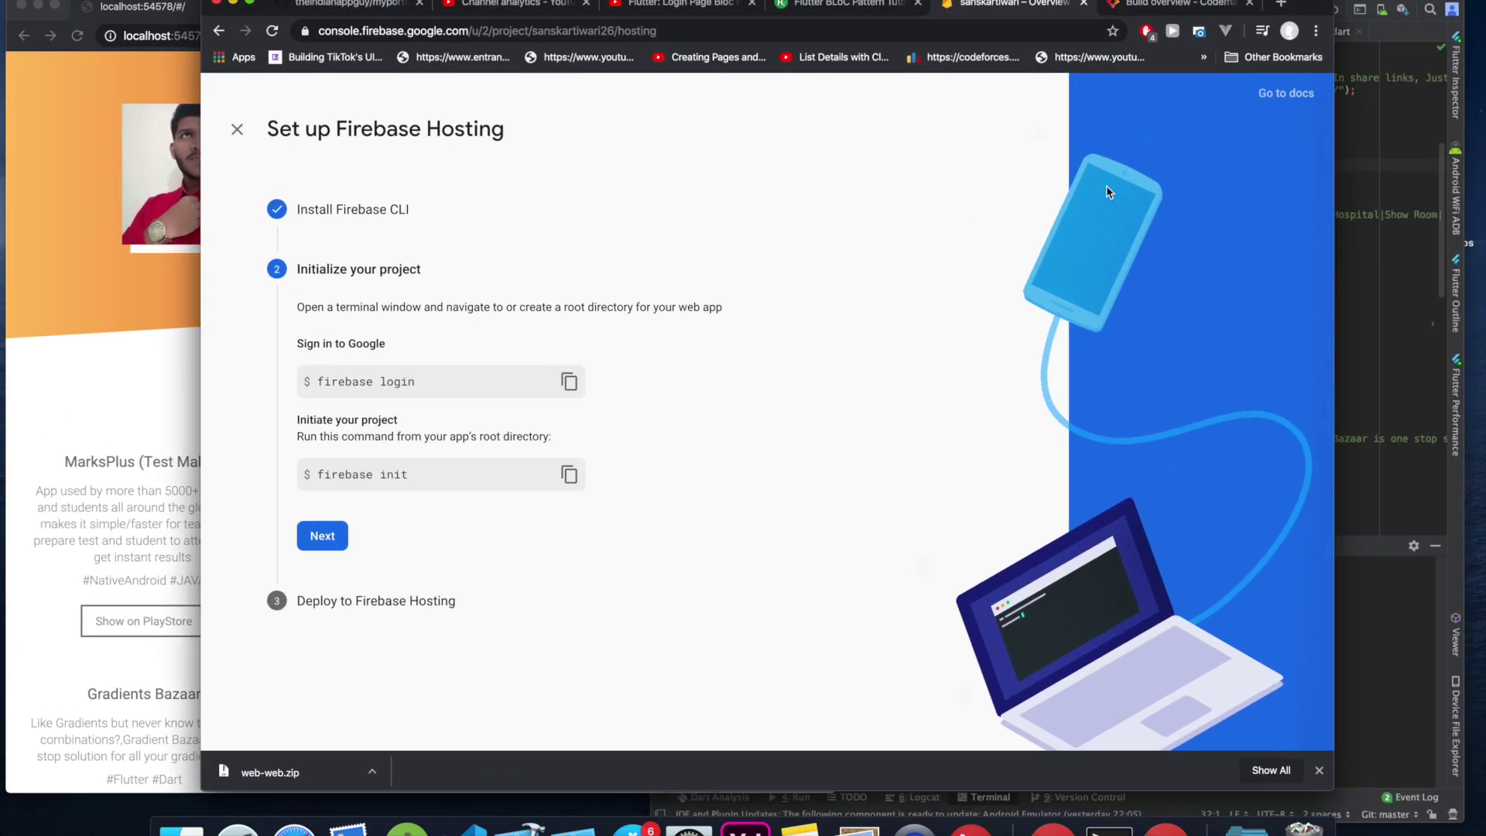
{"action": "left_click", "coordinate": [237, 130]}
{"action": "left_click", "coordinate": [1291, 94]}
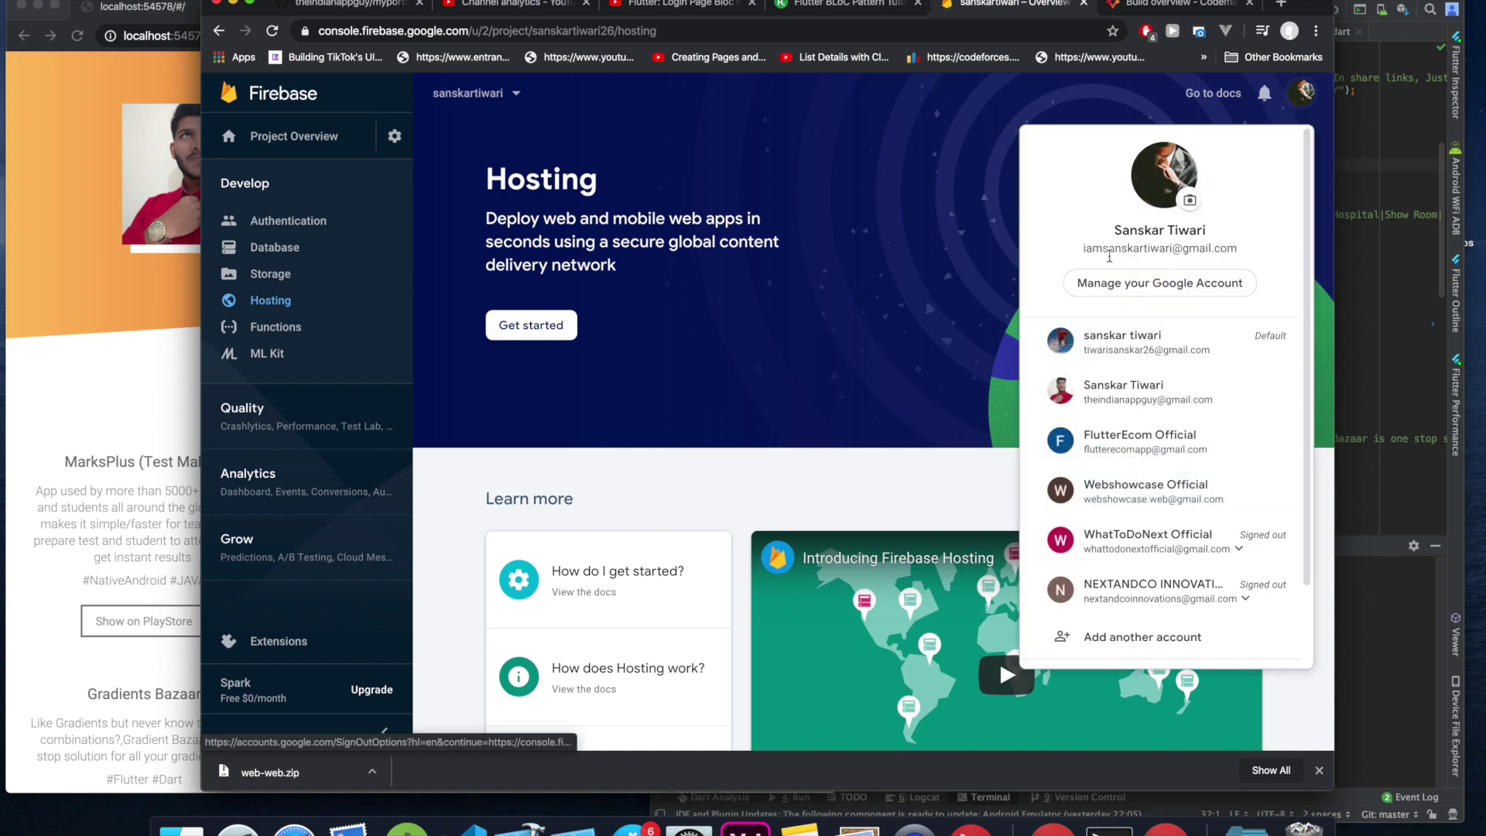
Sign the Firebase CLI out of its current account by running firebase logout in Android Studio's terminal.
{"action": "left_click", "coordinate": [1382, 576]}
{"action": "type", "text": "firebase logout"}
{"action": "key", "text": "Return"}
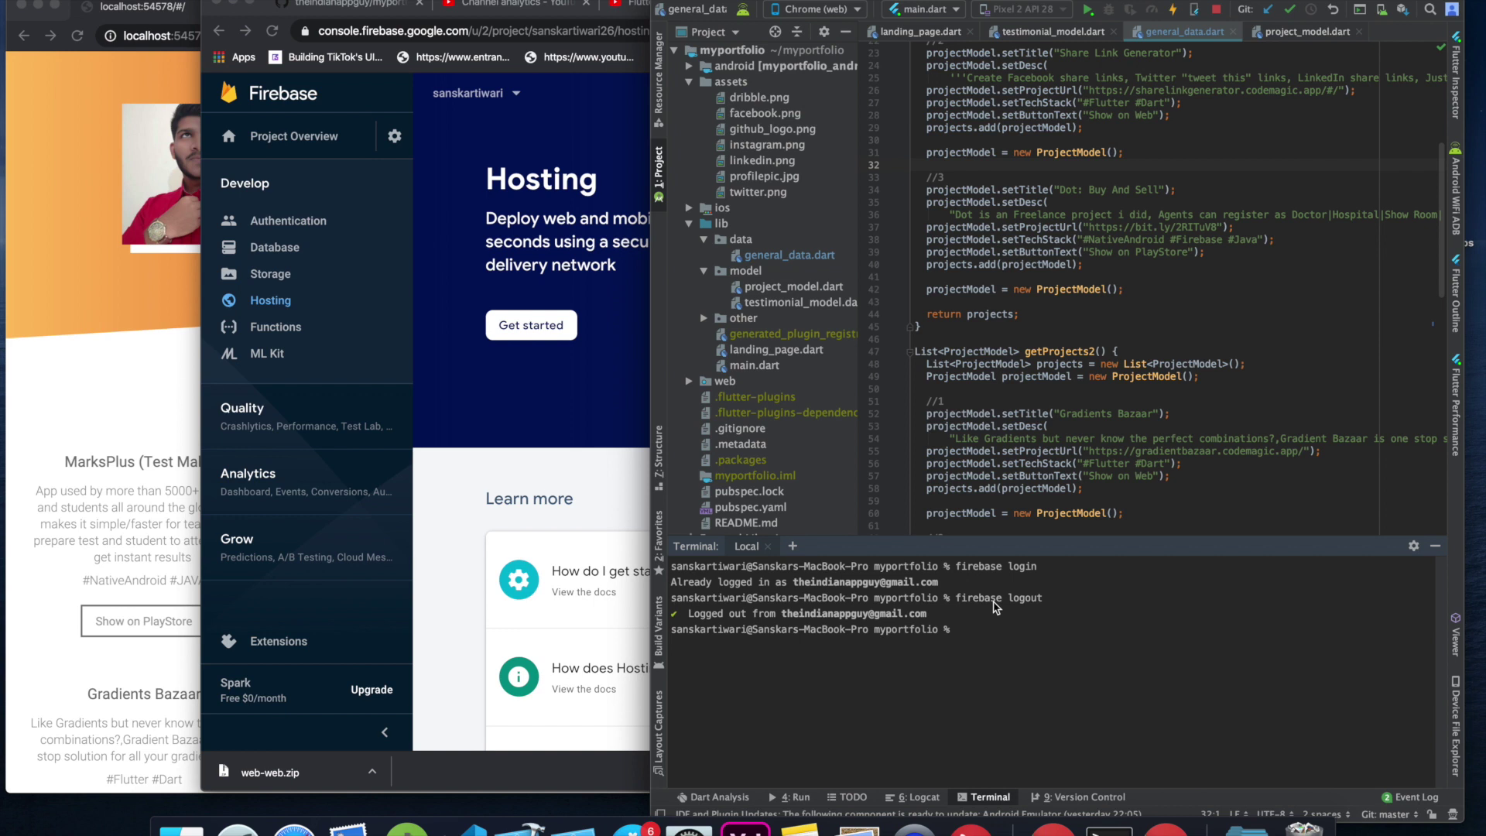
Run firebase login in the terminal and agree to CLI usage and error reporting.
{"action": "type", "text": "firebase login"}
{"action": "key", "text": "Return"}
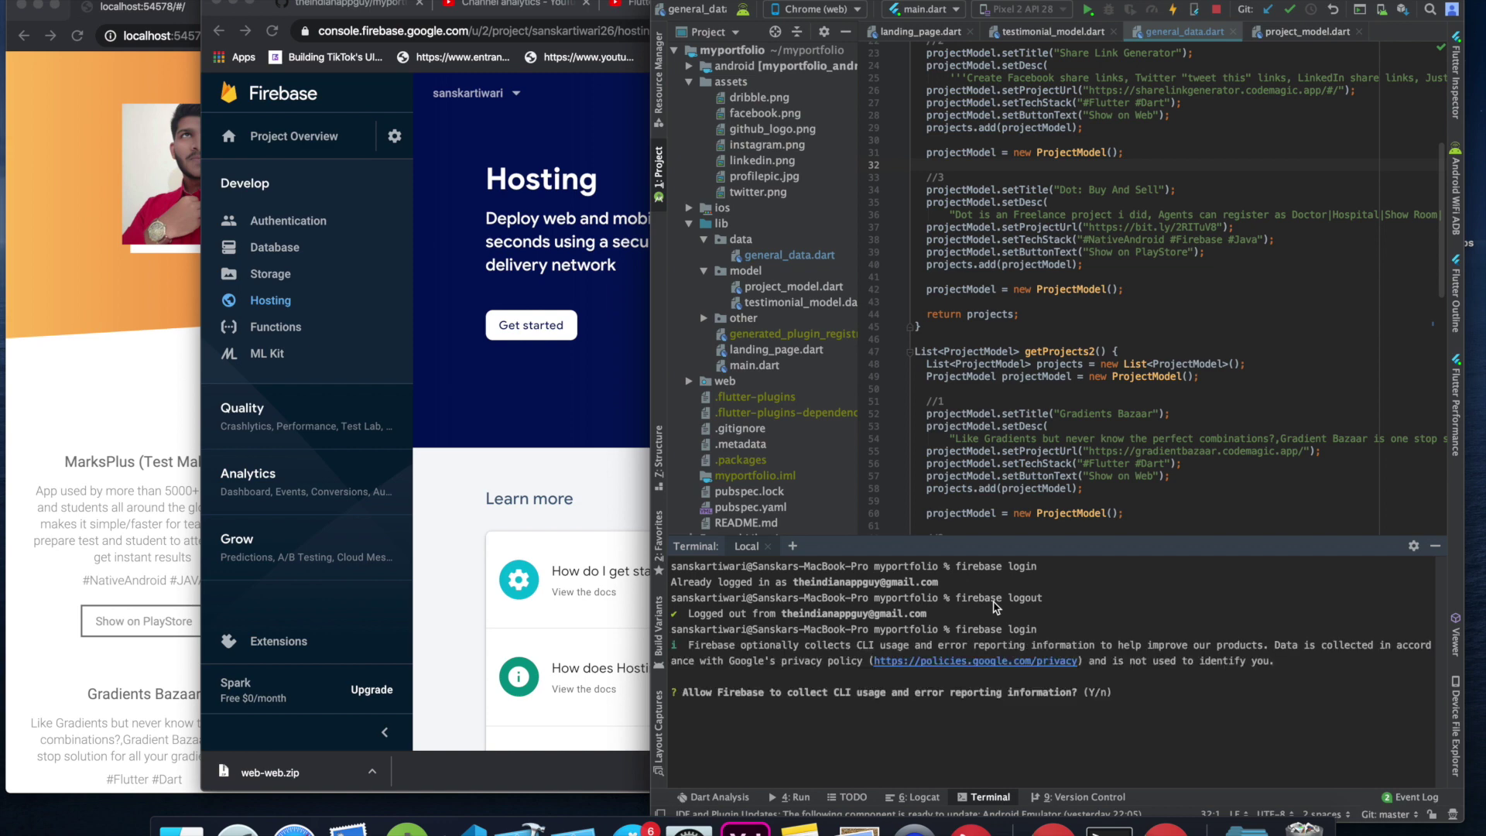
{"action": "type", "text": "Y"}
{"action": "key", "text": "Return"}
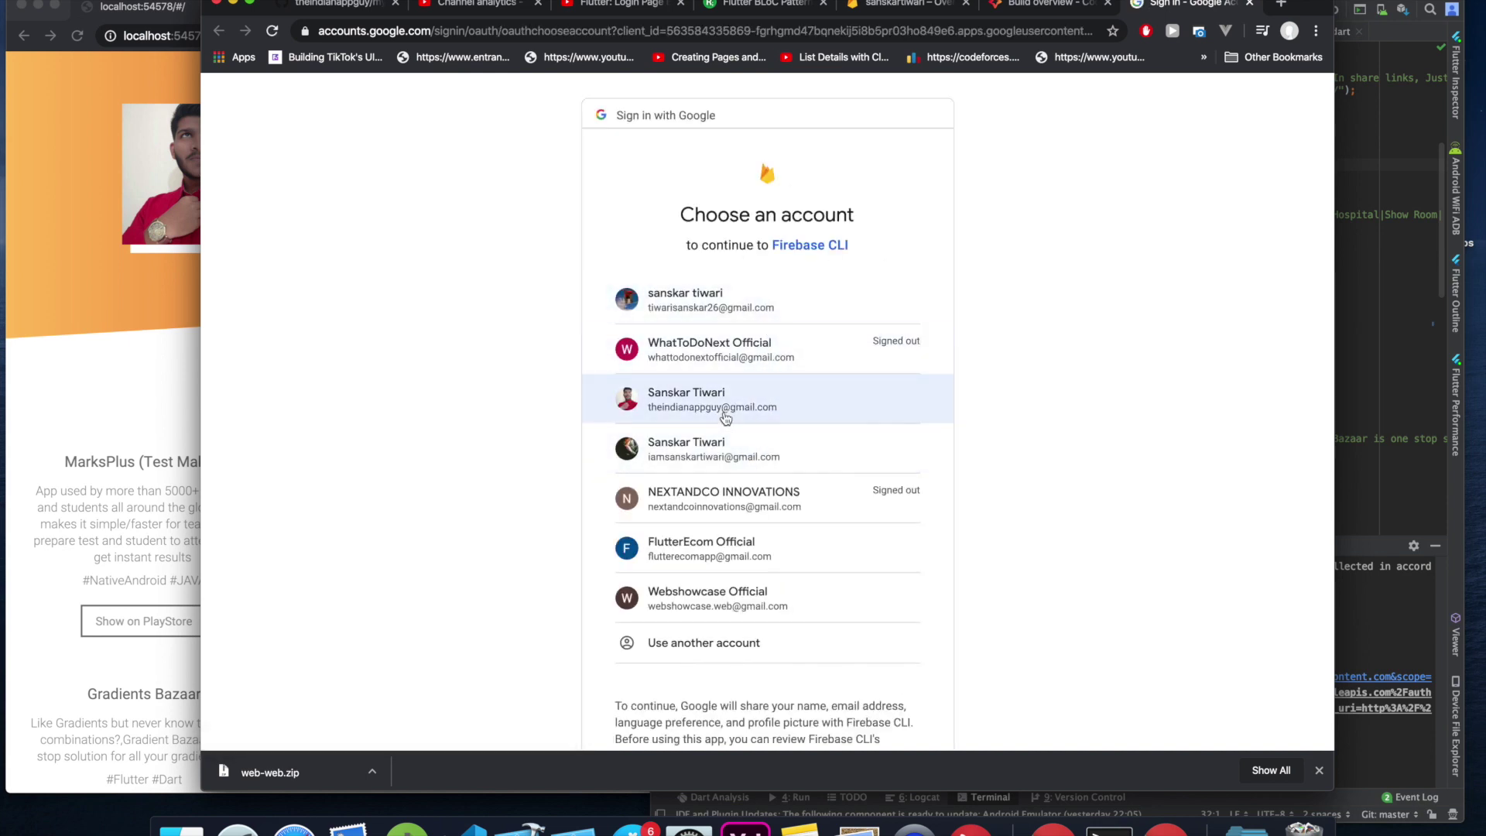
Authorize Firebase CLI with the Google account used in the Firebase console, close the confirmation page, and check the login result in the terminal.
{"action": "left_click", "coordinate": [679, 462]}
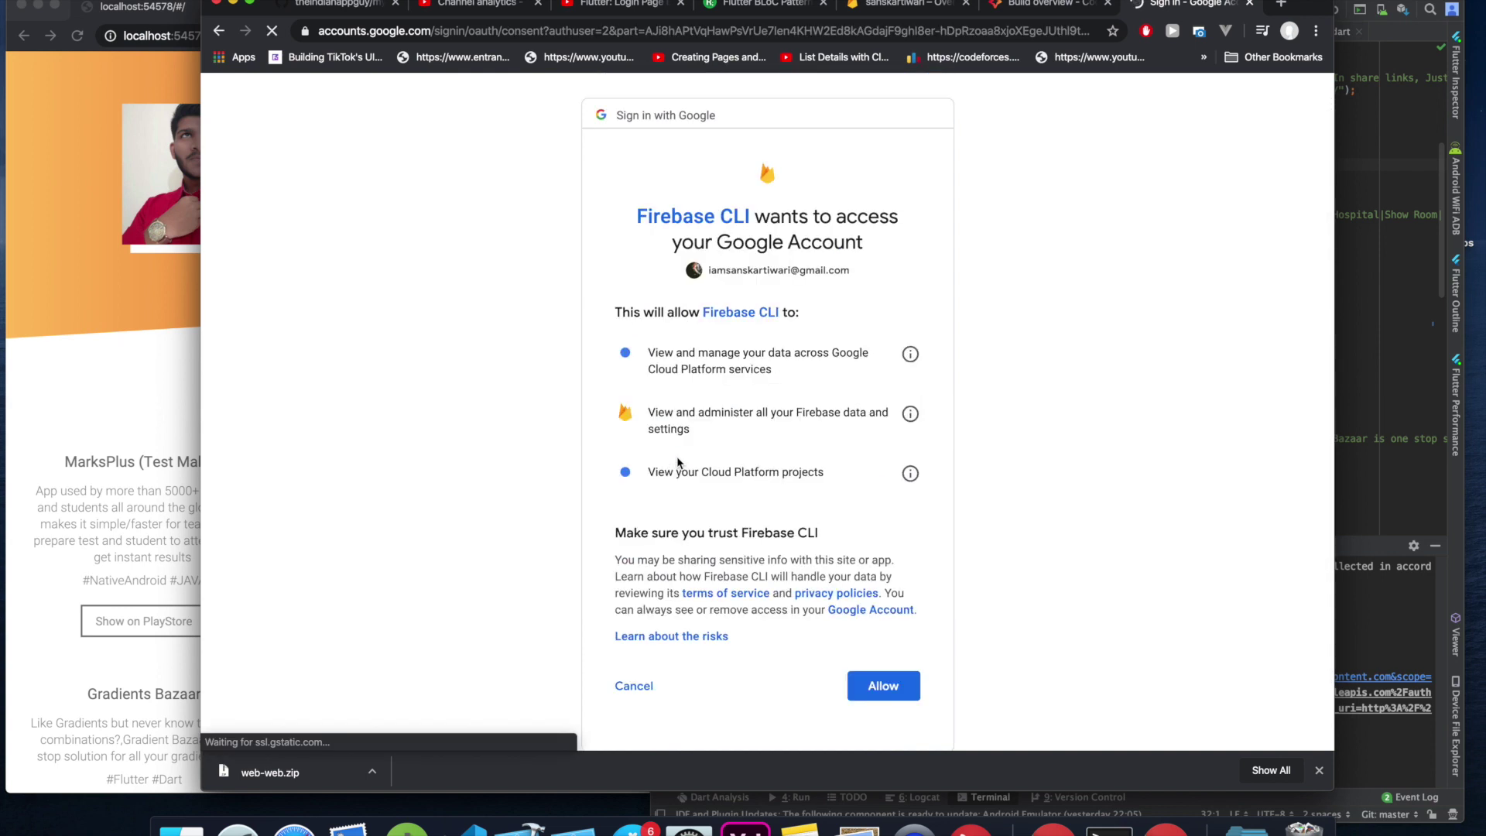
{"action": "left_click", "coordinate": [882, 685]}
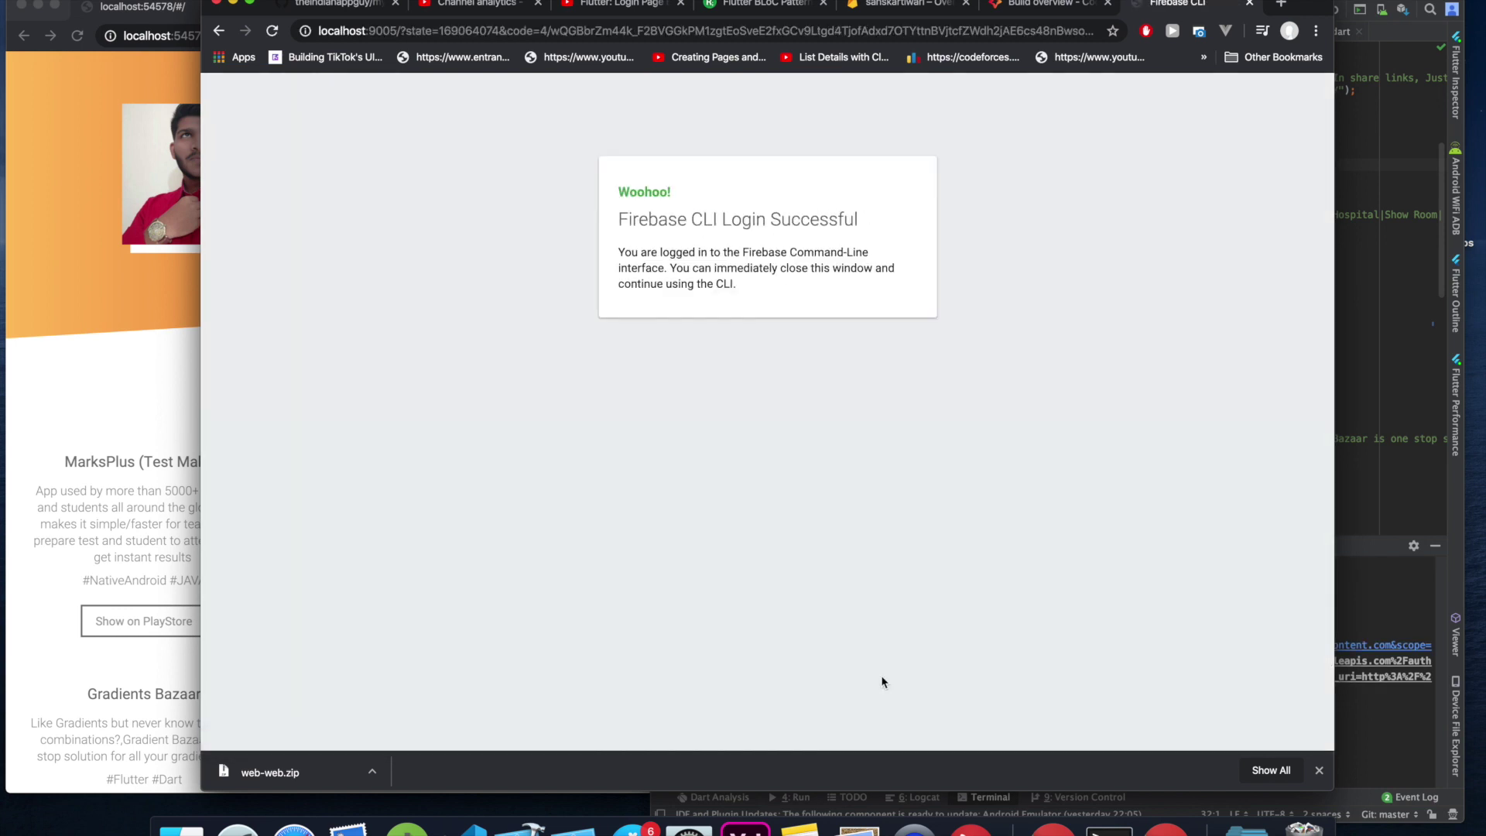
{"action": "left_click", "coordinate": [1249, 4]}
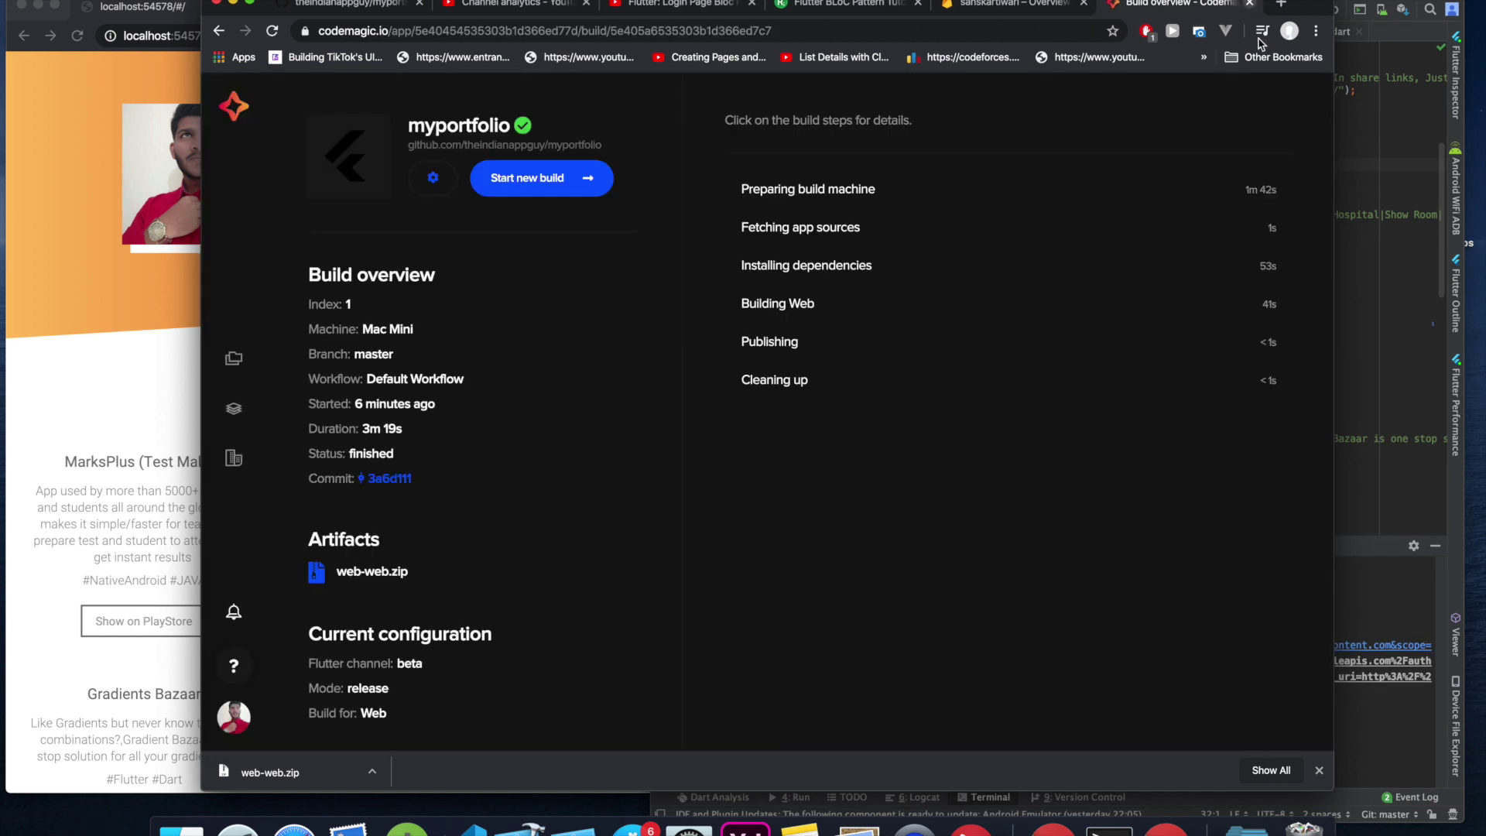
{"action": "left_click", "coordinate": [1366, 412]}
{"action": "scroll", "coordinate": [843, 743], "scroll_direction": "up", "scroll_amount": 1}
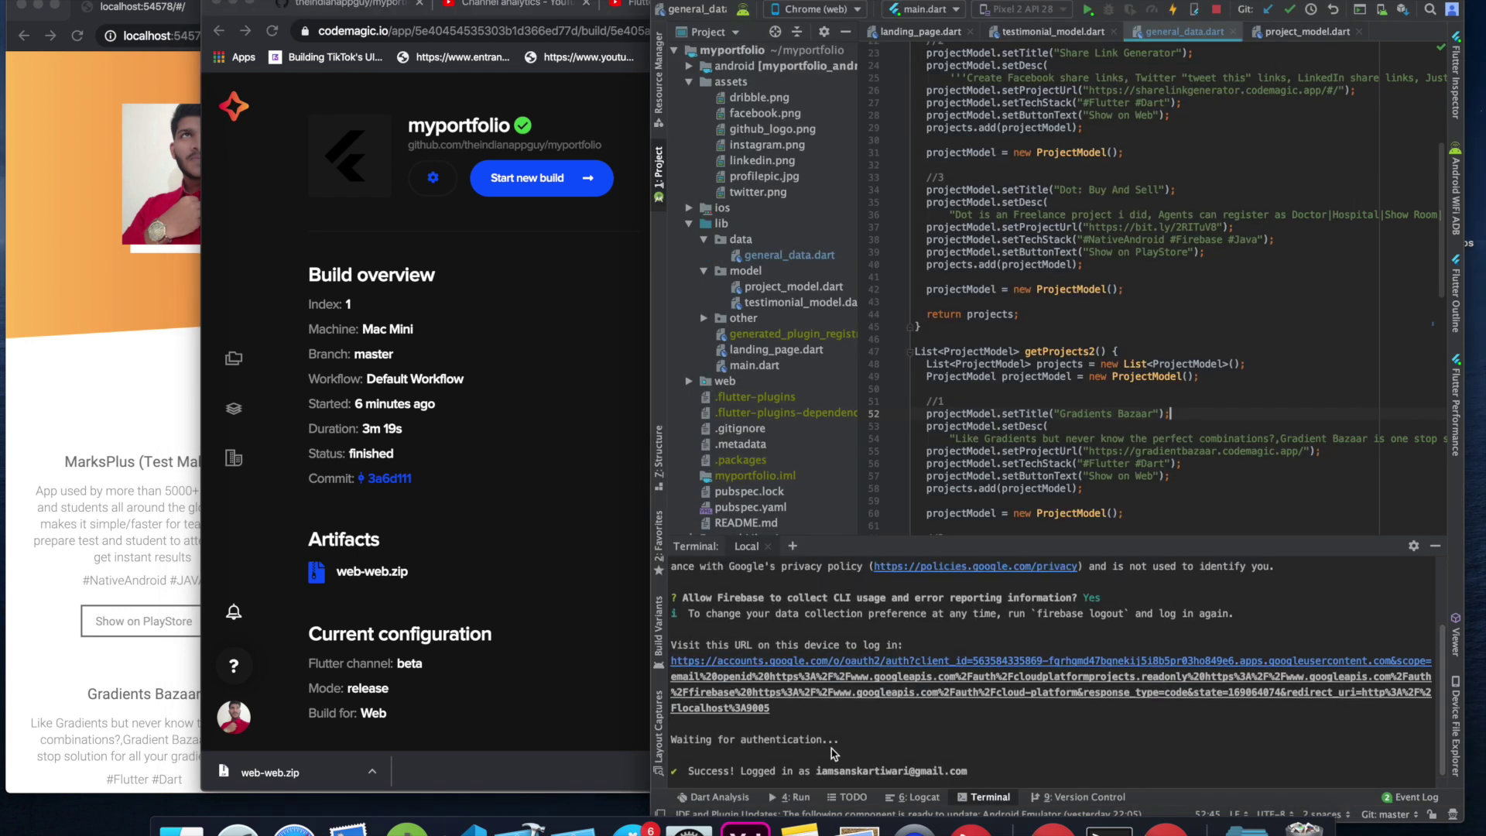
{"action": "scroll", "coordinate": [816, 766], "scroll_direction": "down", "scroll_amount": 1}
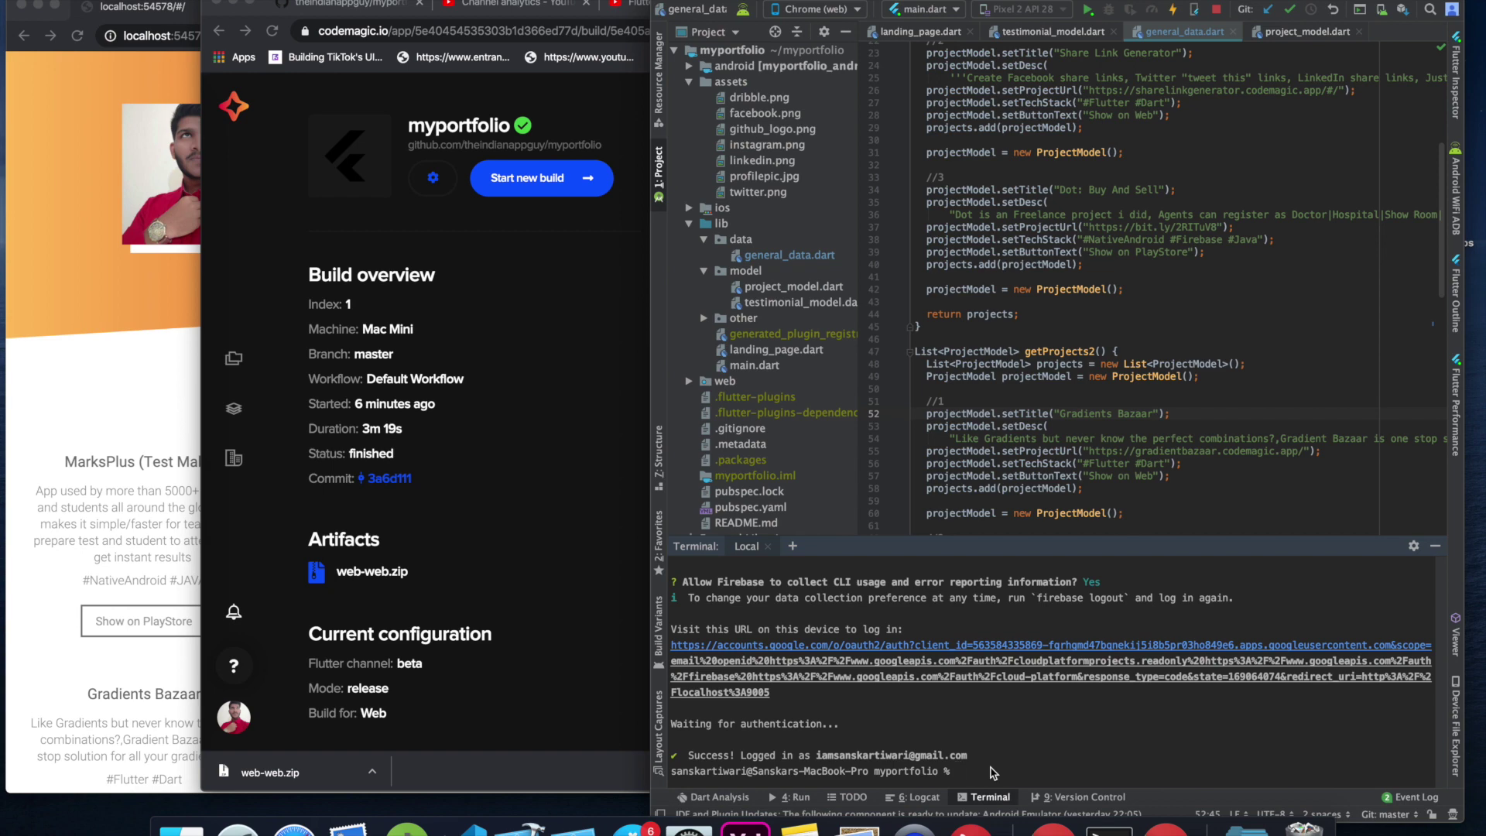
Return to the Firebase console tab and reopen the Hosting setup at the Initialize your project stage.
{"action": "type", "text": "fir"}
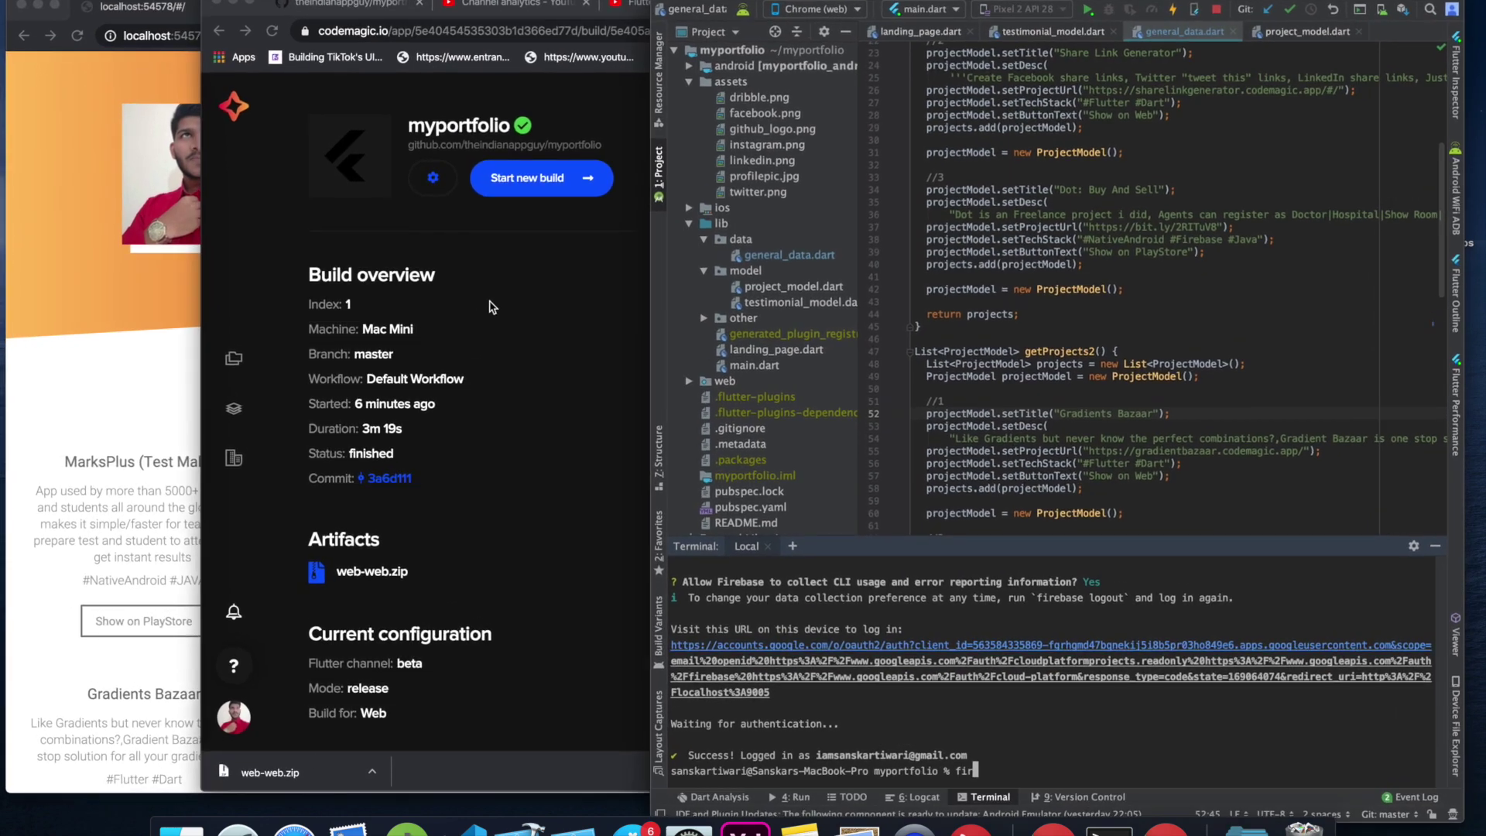
{"action": "left_click", "coordinate": [489, 307]}
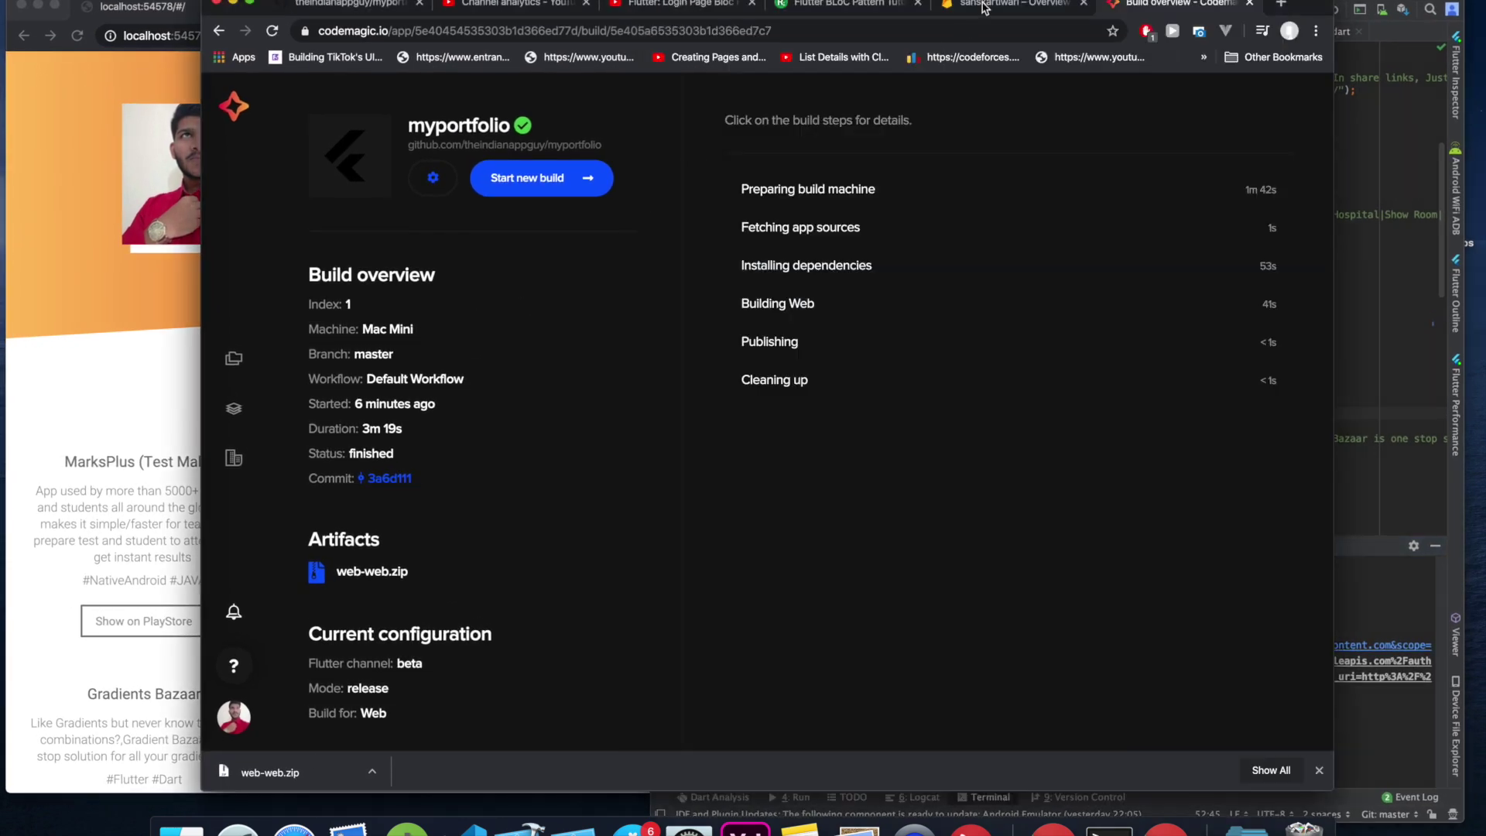
{"action": "left_click", "coordinate": [991, 6]}
{"action": "left_click", "coordinate": [534, 361]}
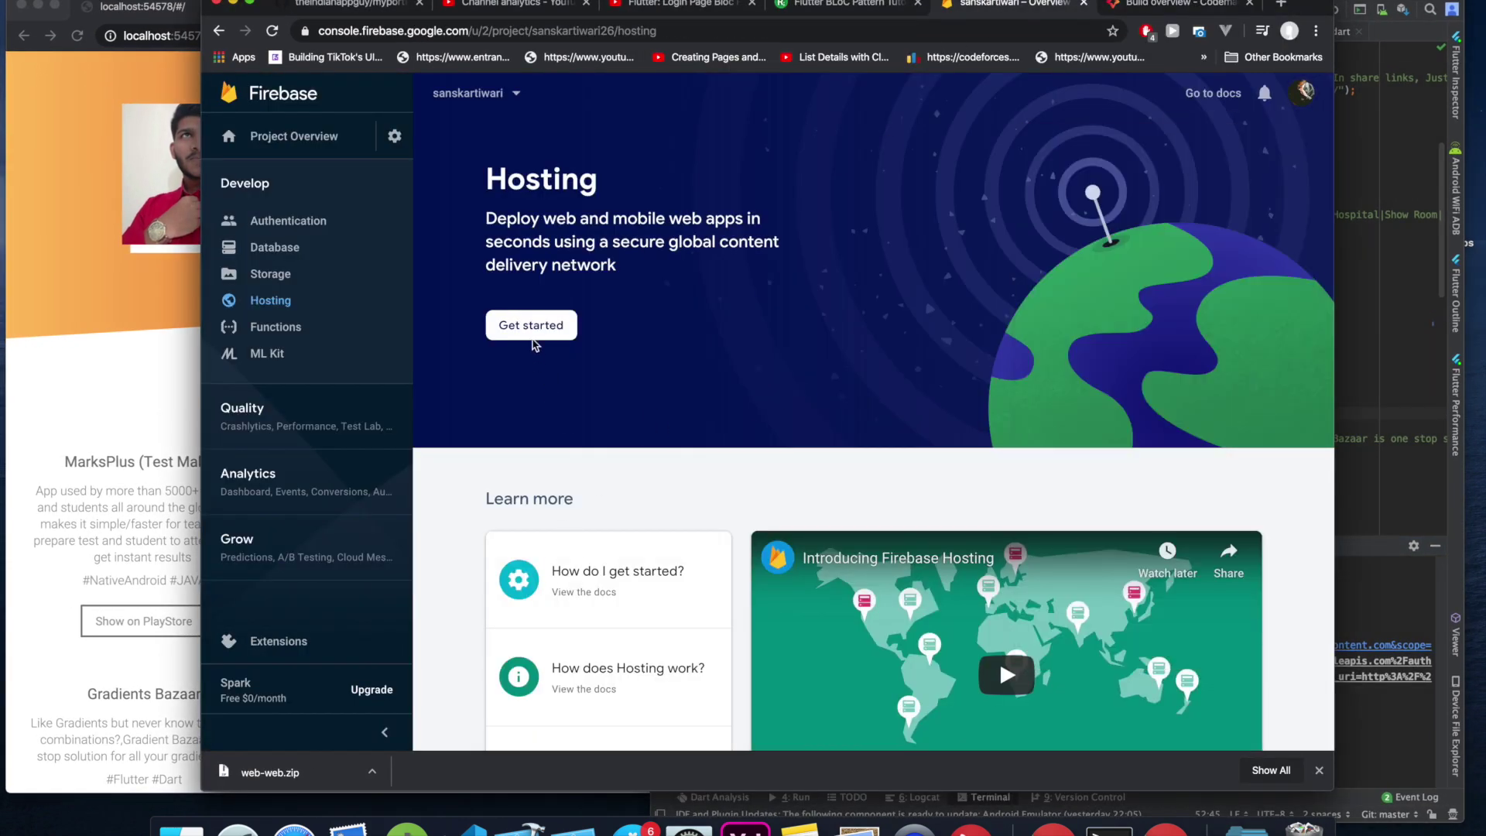
{"action": "left_click", "coordinate": [531, 325]}
{"action": "left_click", "coordinate": [322, 459]}
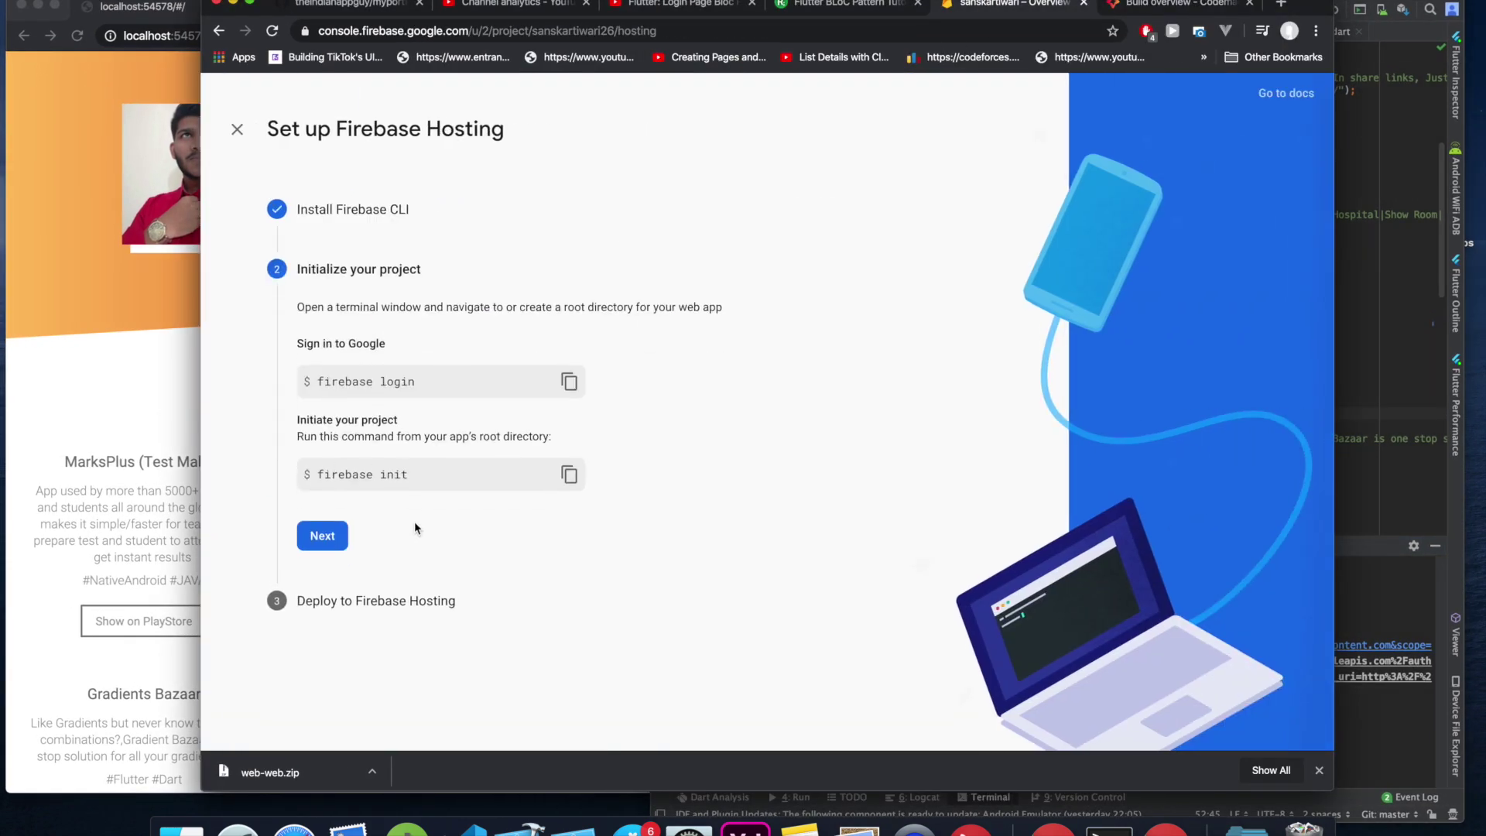
Copy the firebase init command and run it in the myportfolio terminal, selecting Hosting and the existing Firebase project as default.
{"action": "left_click", "coordinate": [569, 473]}
{"action": "left_click", "coordinate": [1351, 619]}
{"action": "type", "text": "fir"}
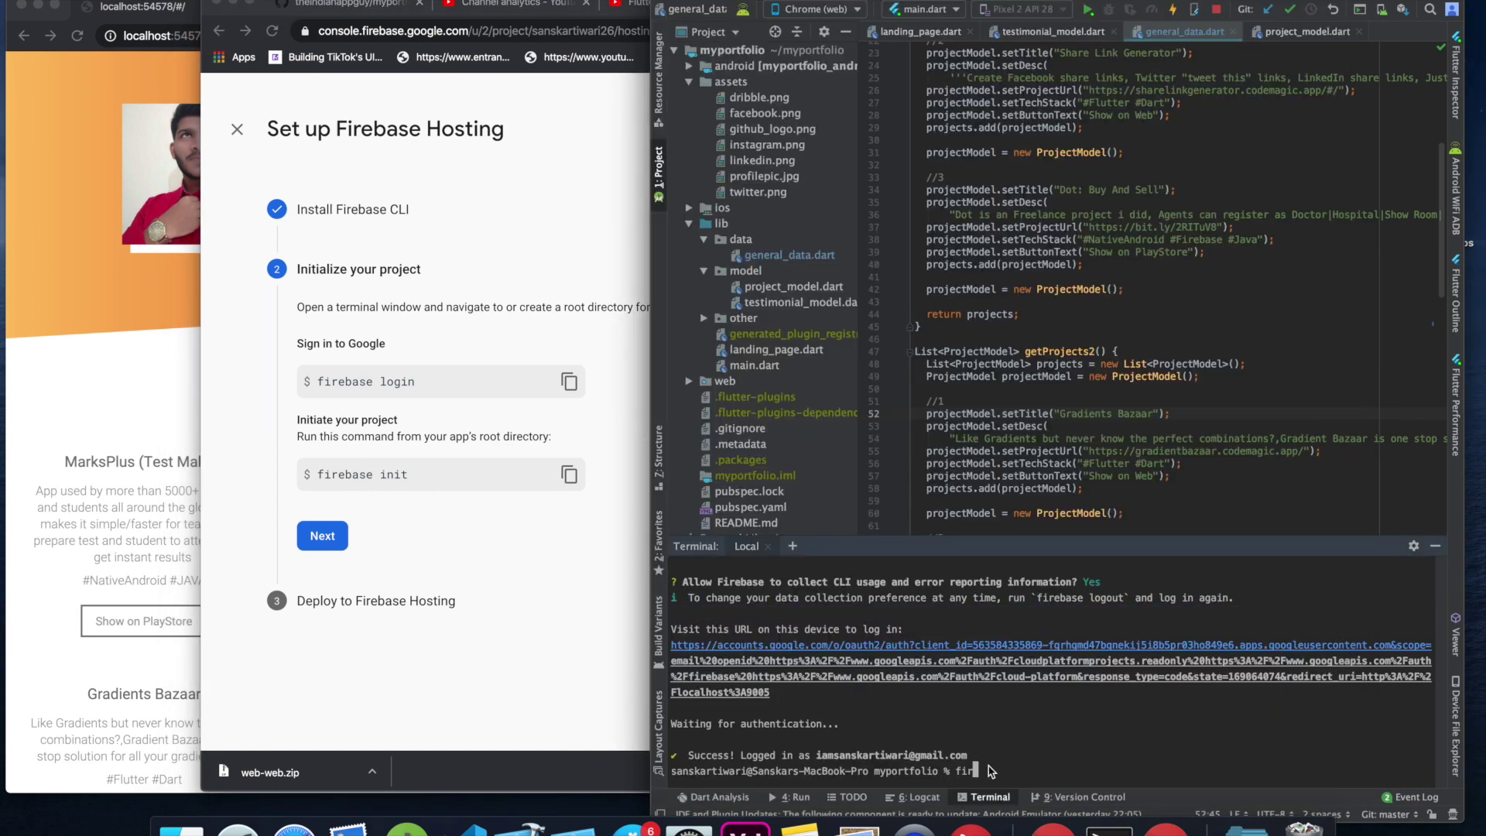
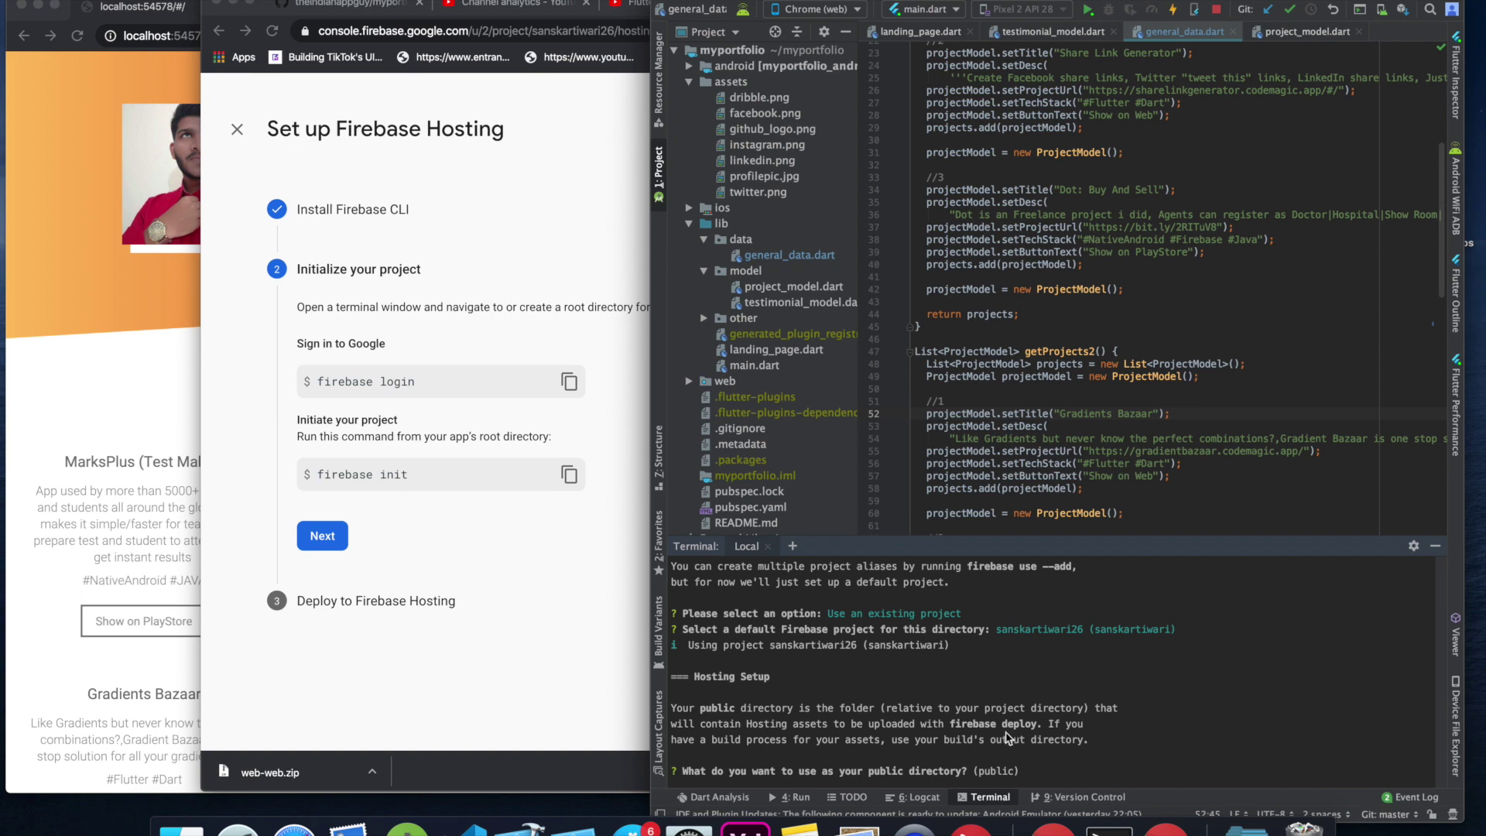
Reveal the myportfolio project folder in Finder and place its window beside Android Studio.
{"action": "left_click", "coordinate": [731, 54]}
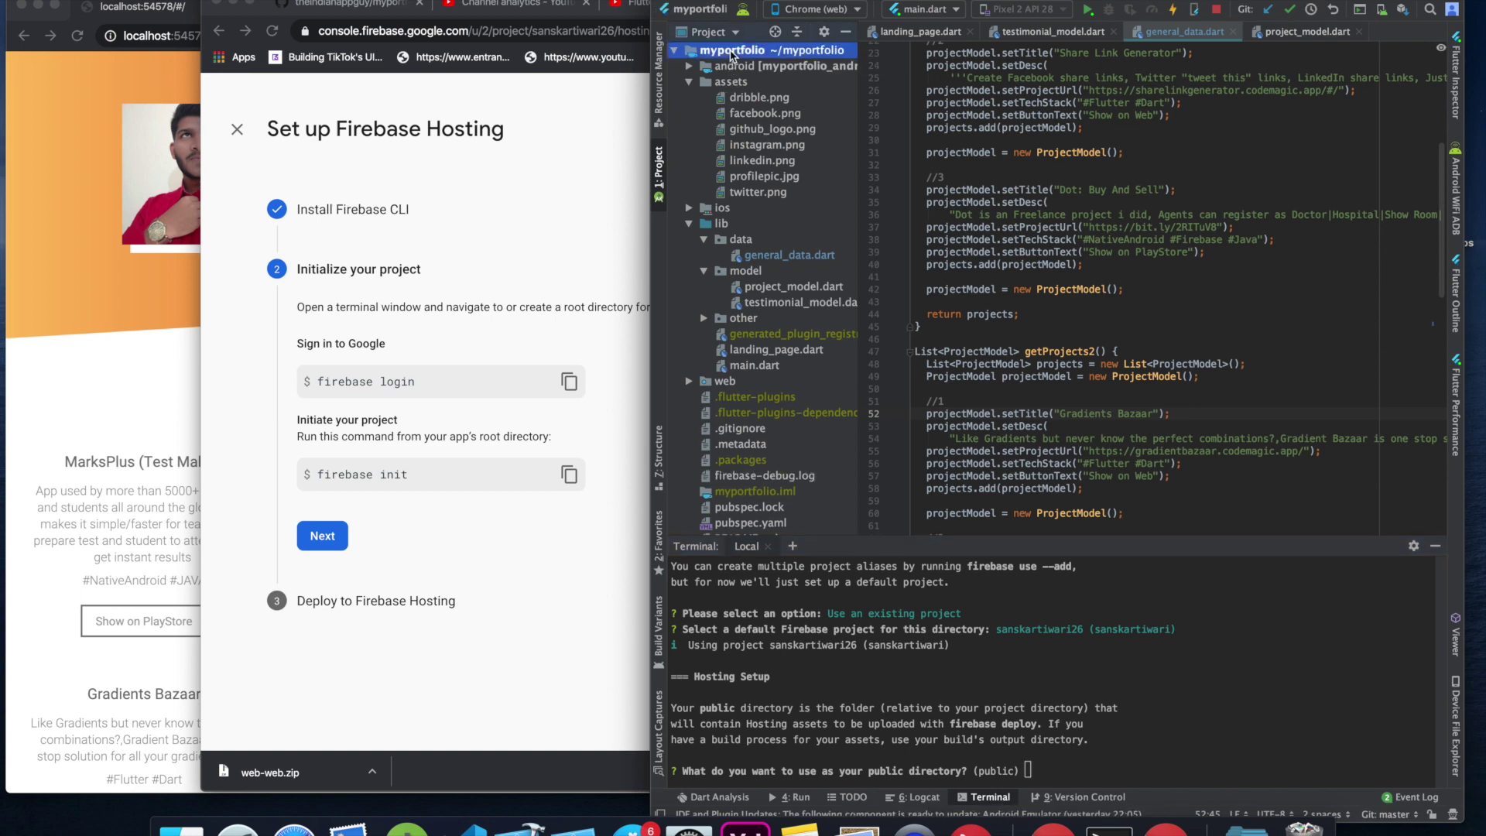
{"action": "right_click", "coordinate": [731, 52]}
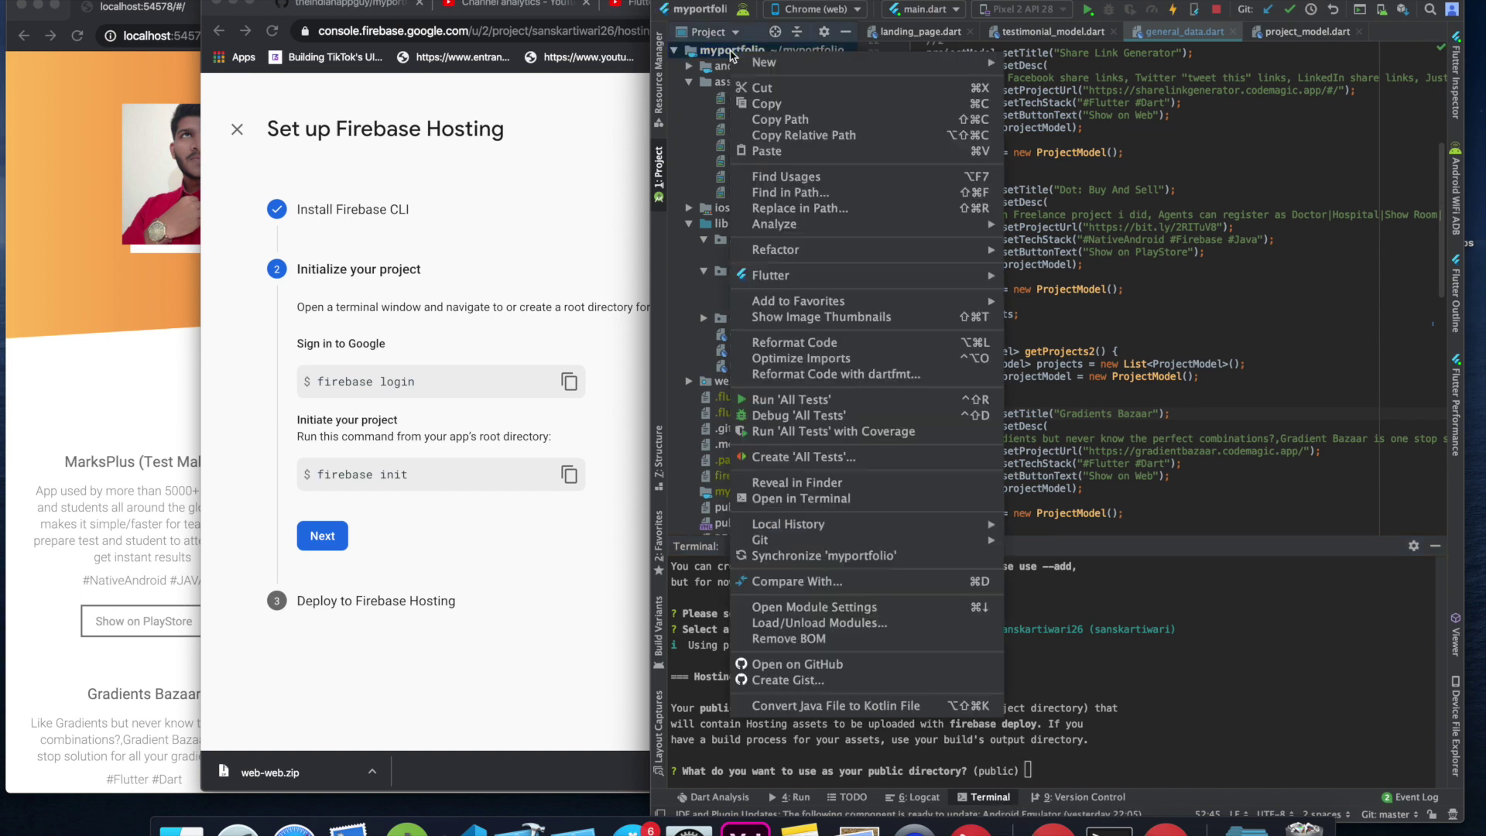
{"action": "left_click", "coordinate": [808, 483]}
{"action": "left_click_drag", "start_coordinate": [1060, 110], "coordinate": [204, 109]}
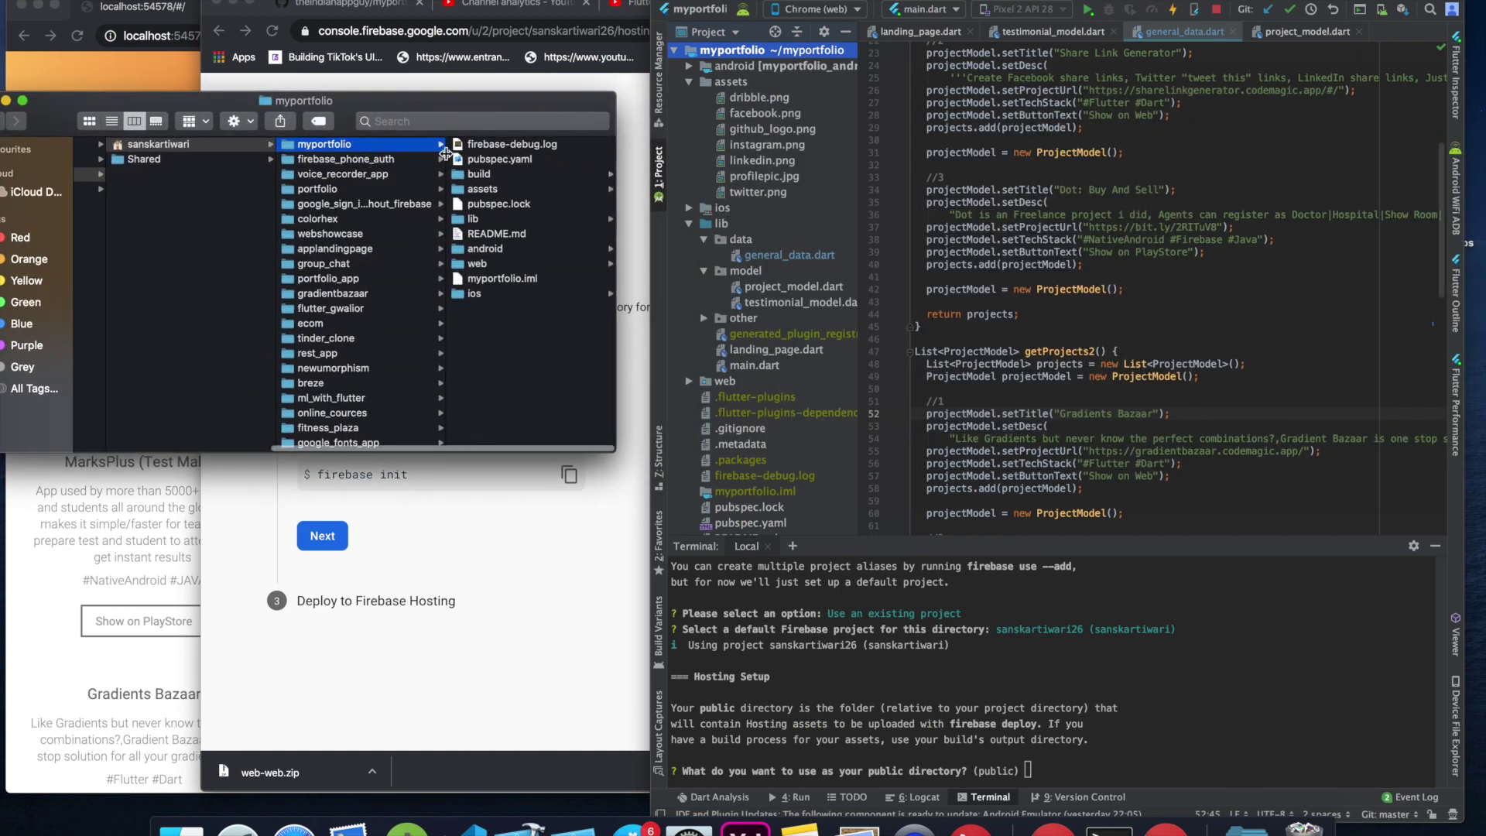
{"action": "left_click_drag", "start_coordinate": [497, 105], "coordinate": [449, 104]}
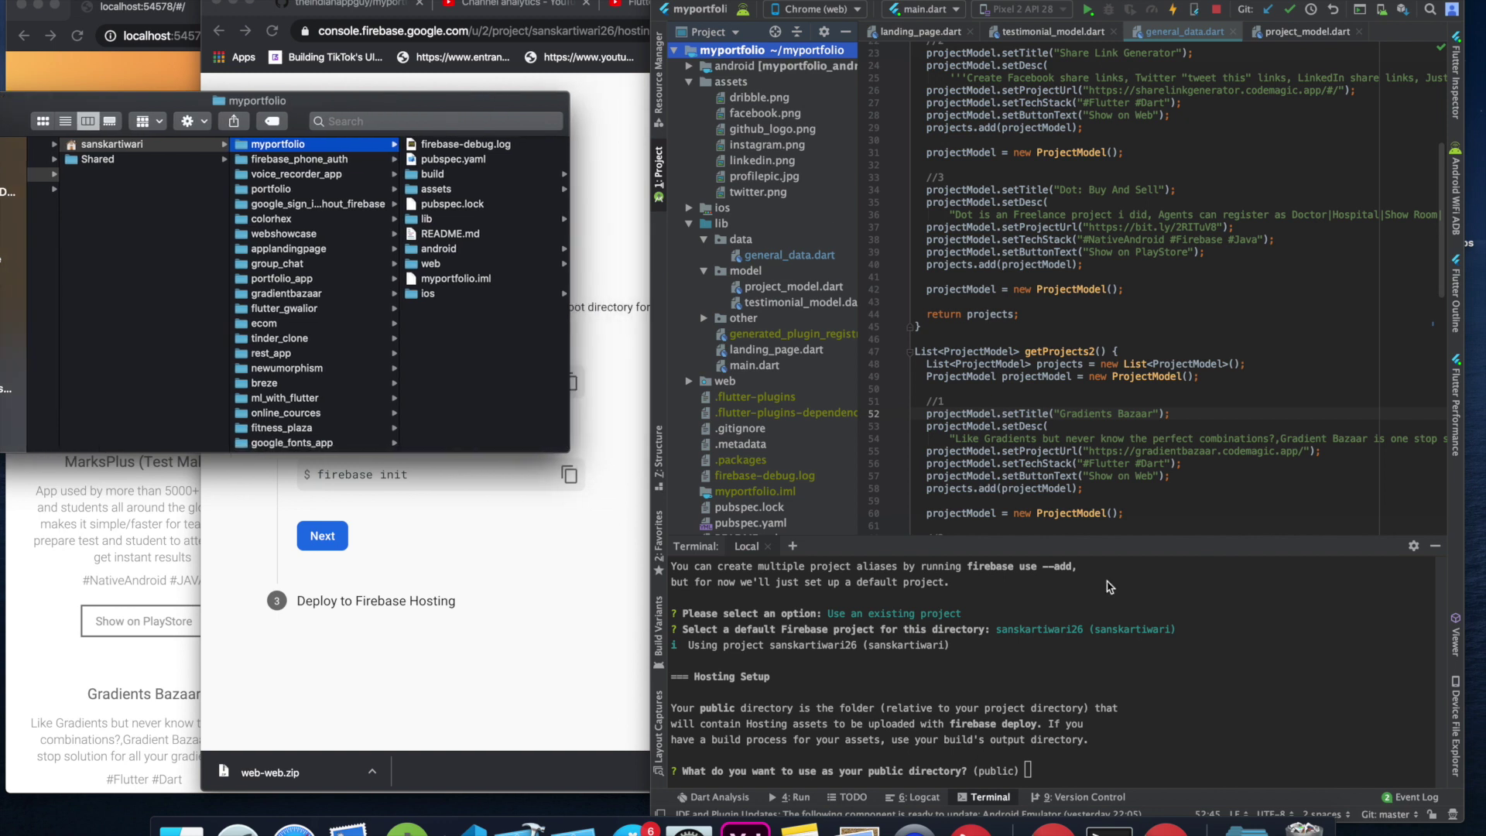
Set the Hosting public directory to public and configure the site as a single-page app.
{"action": "left_click", "coordinate": [1033, 770]}
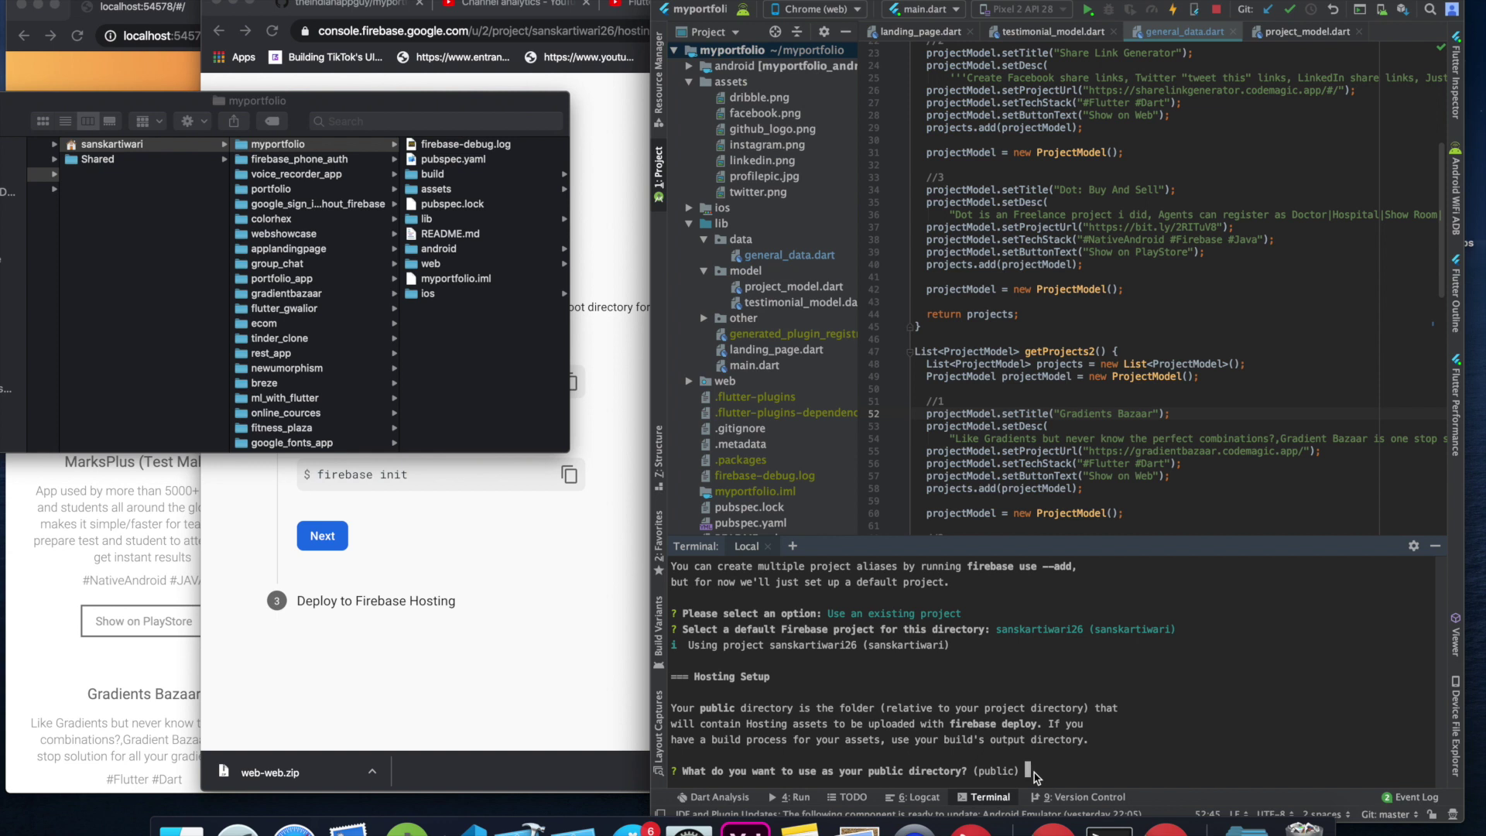
{"action": "type", "text": "public"}
{"action": "key", "text": "Return"}
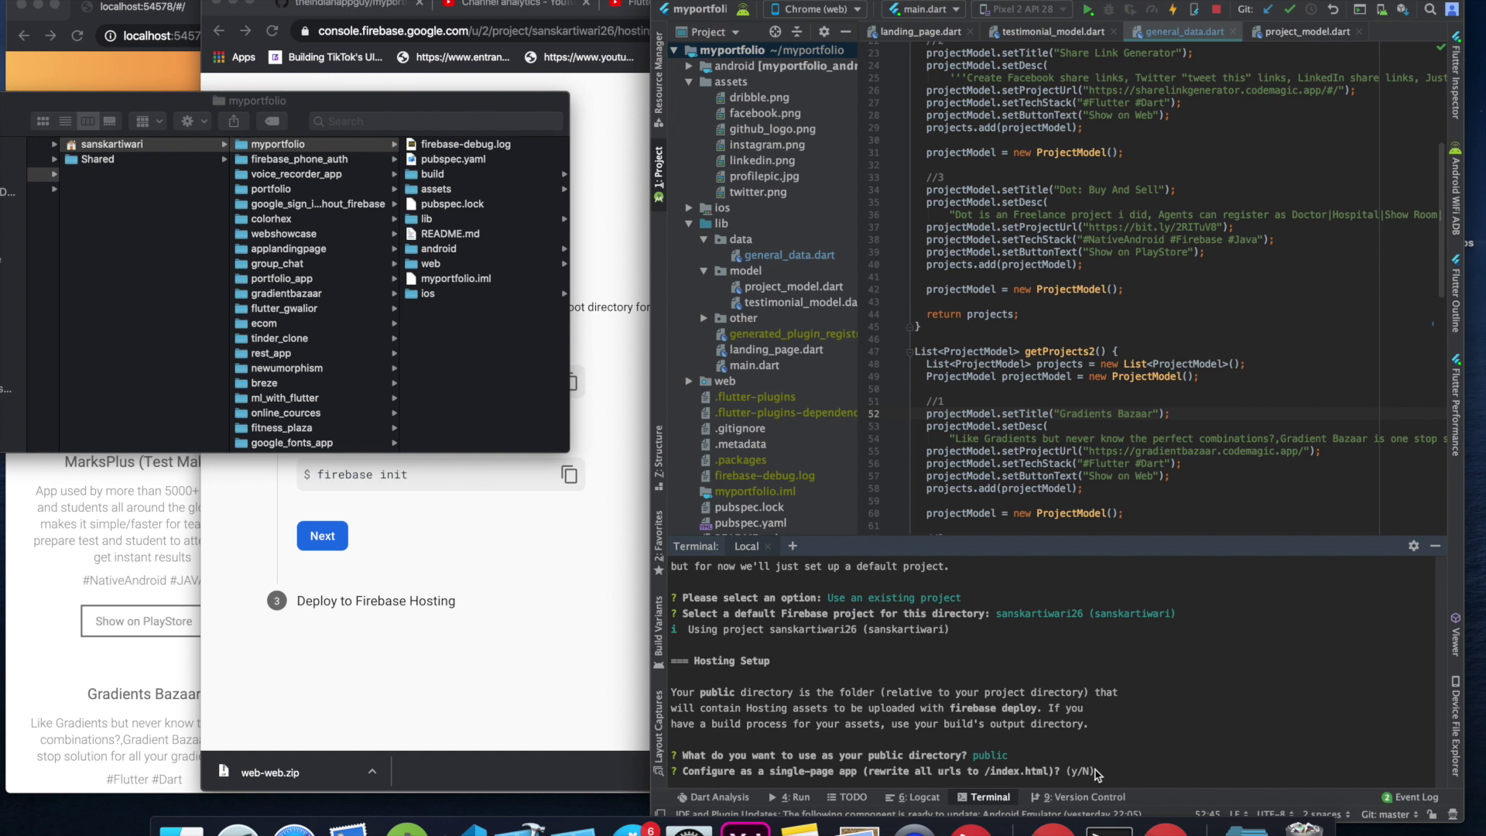
{"action": "type", "text": "y"}
{"action": "key", "text": "Return"}
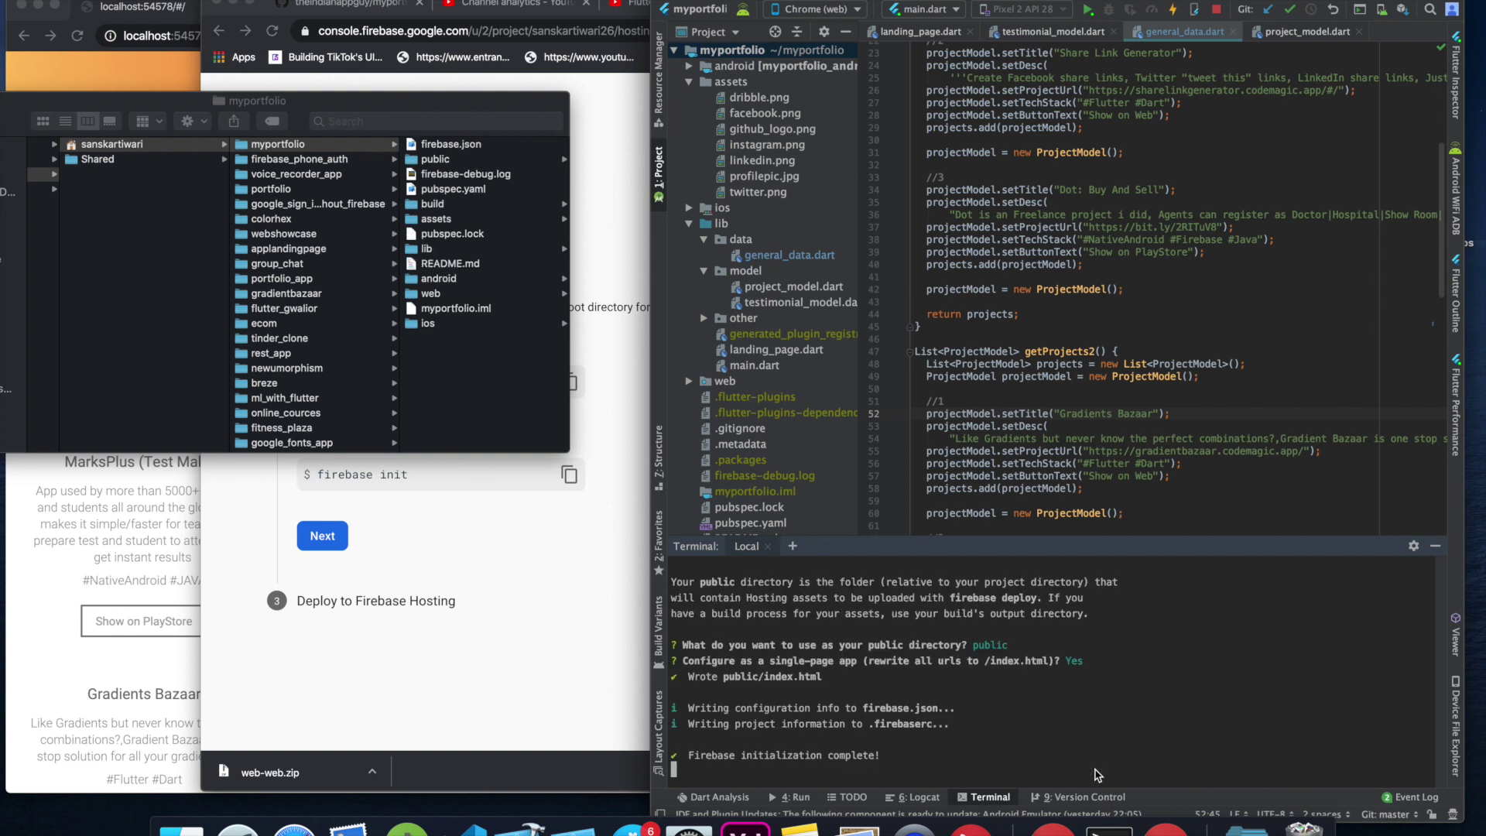
Preview index.html from the myportfolio/public folder in the browser and close its tab.
{"action": "left_click", "coordinate": [465, 161]}
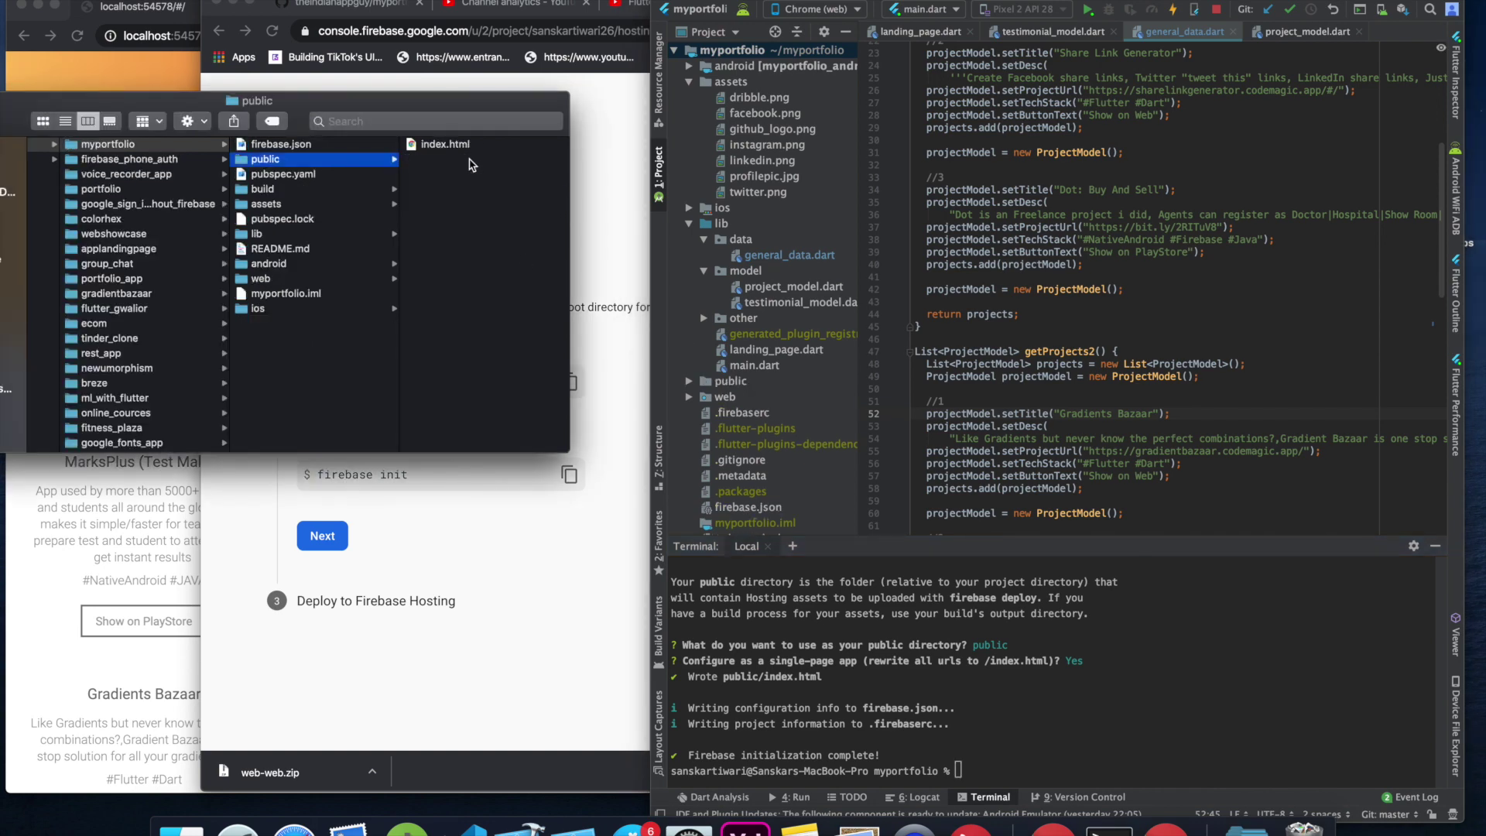
{"action": "left_click", "coordinate": [457, 145]}
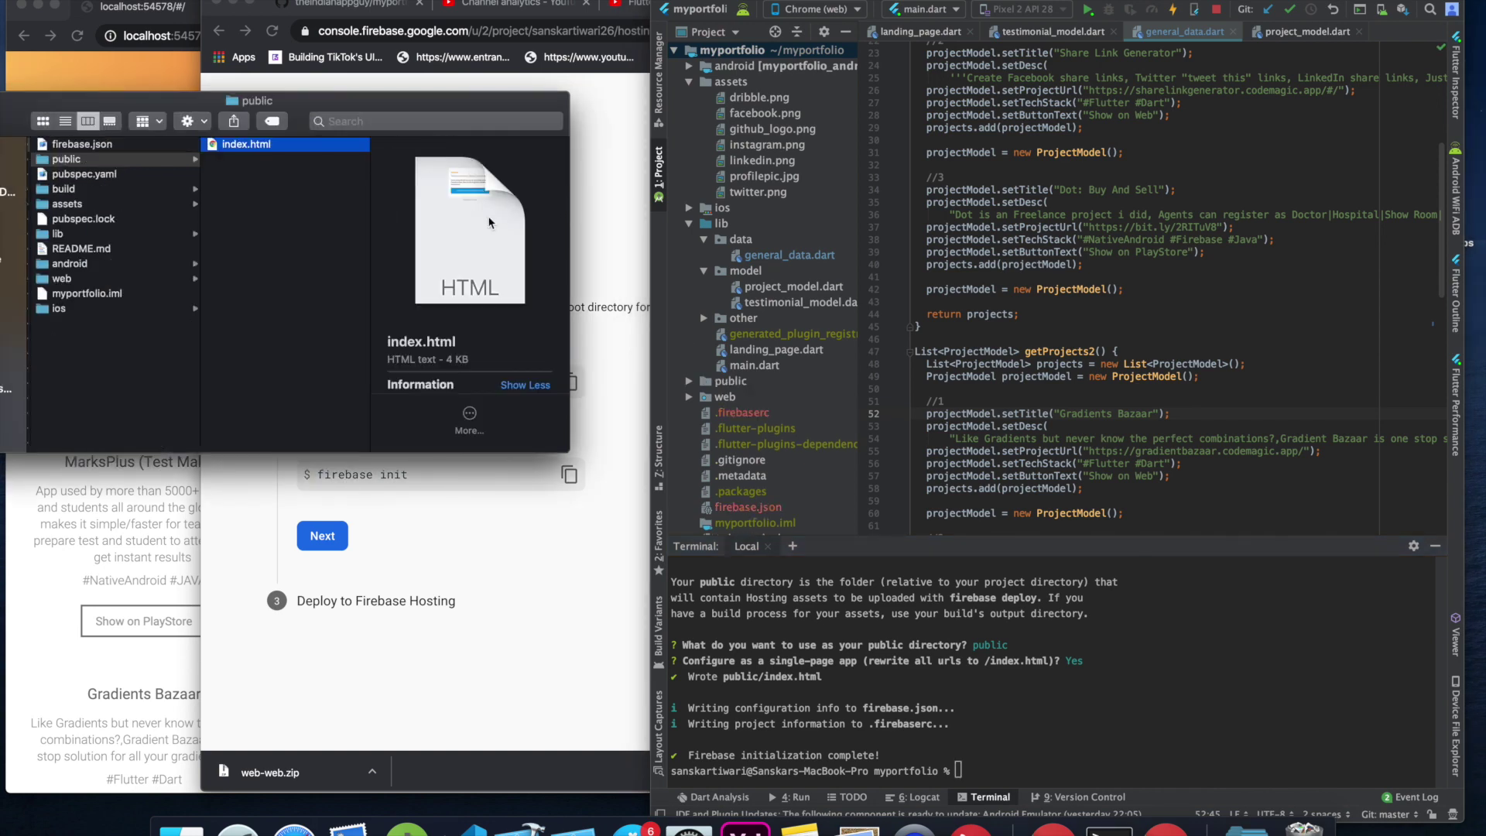
{"action": "double_click", "coordinate": [350, 147]}
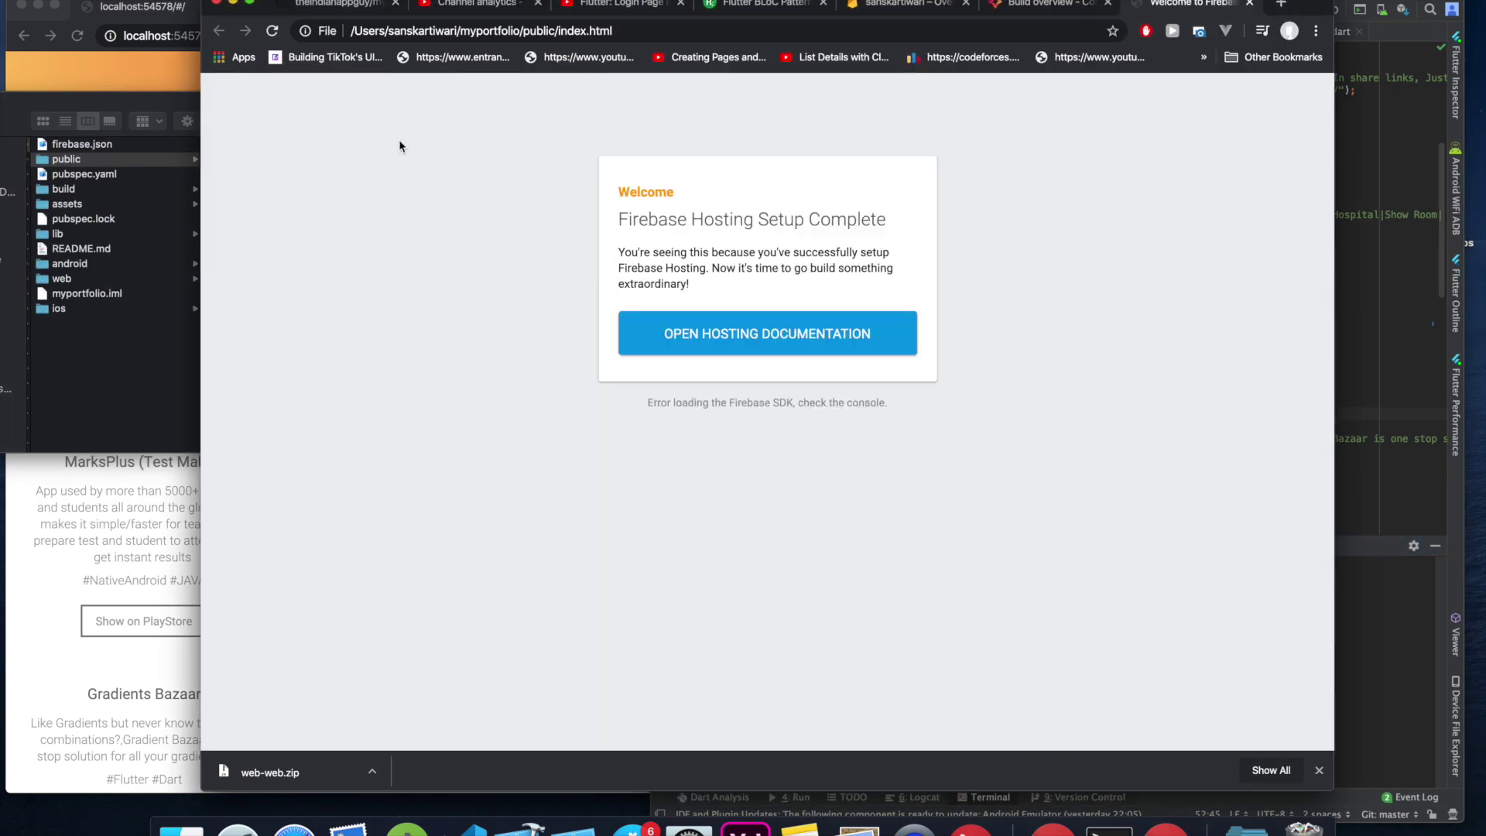
{"action": "left_click_drag", "start_coordinate": [618, 221], "coordinate": [899, 230]}
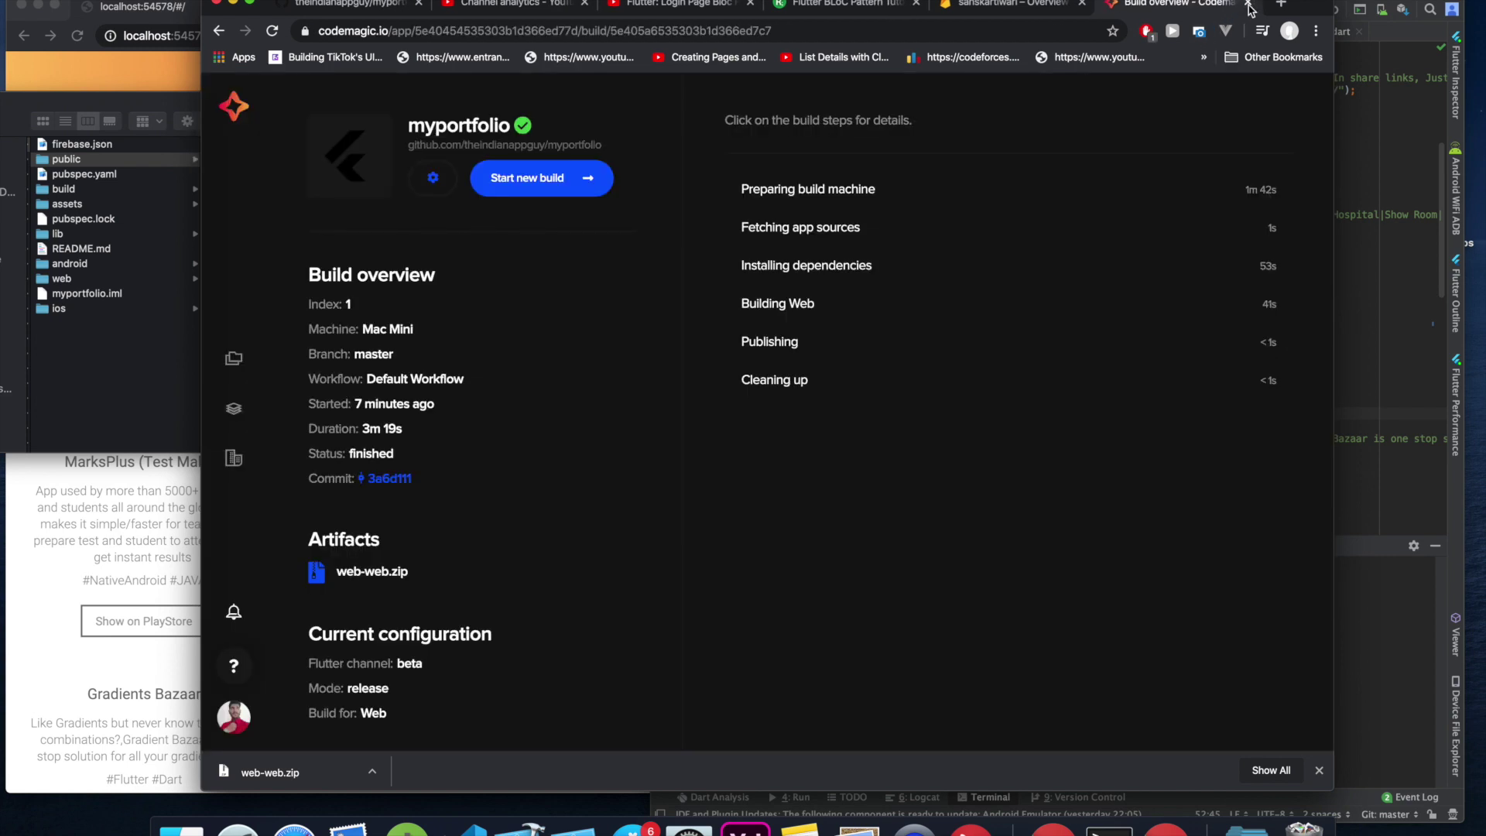
{"action": "left_click", "coordinate": [1249, 3]}
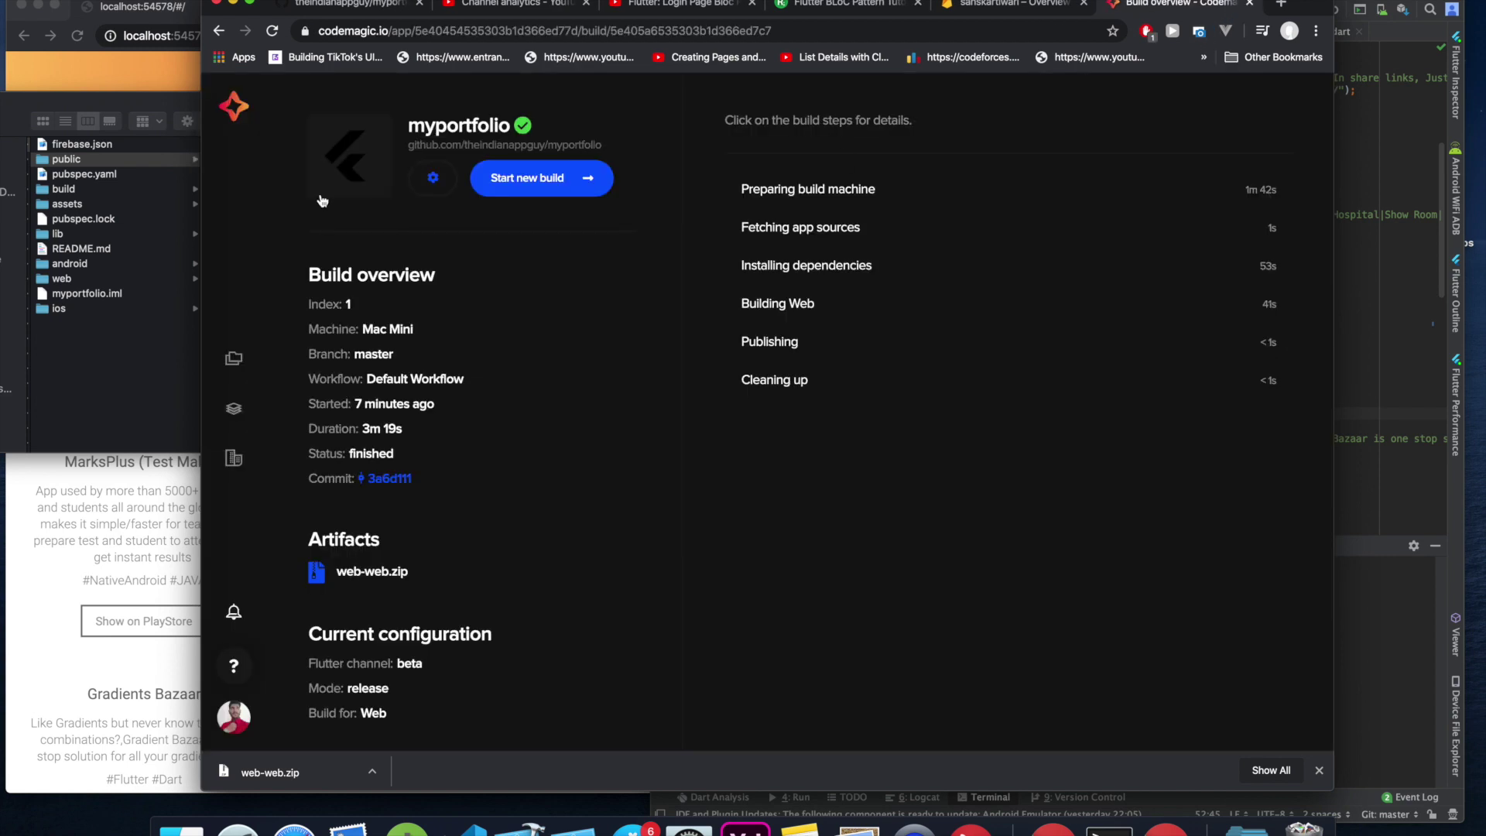
Move all the build files from the extracted web folder into myportfolio/public, replacing the existing index.html.
{"action": "left_click", "coordinate": [168, 102]}
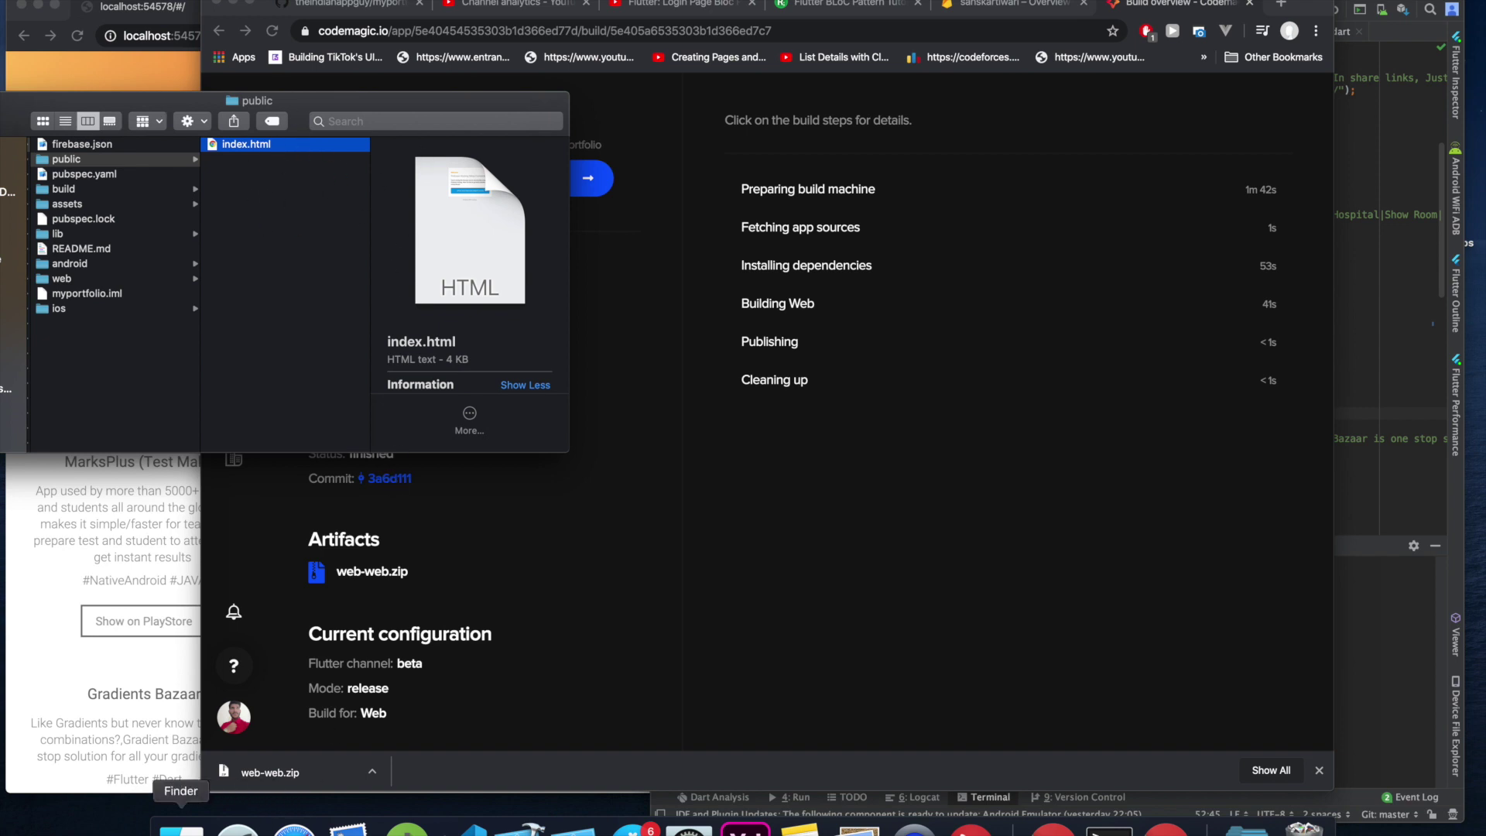
{"action": "left_click", "coordinate": [181, 828]}
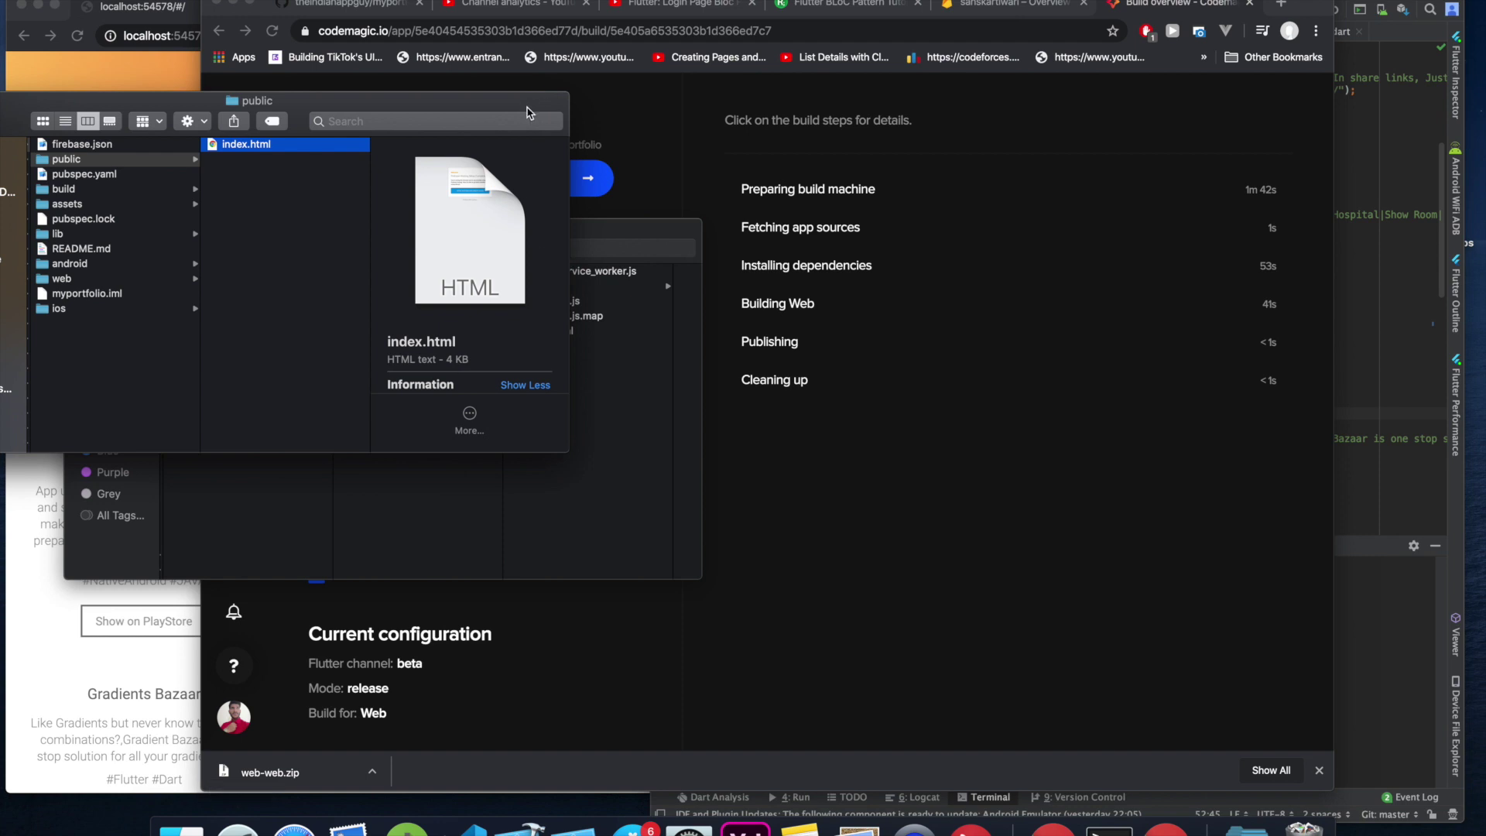
{"action": "left_click_drag", "start_coordinate": [638, 231], "coordinate": [581, 346]}
{"action": "left_click", "coordinate": [513, 446]}
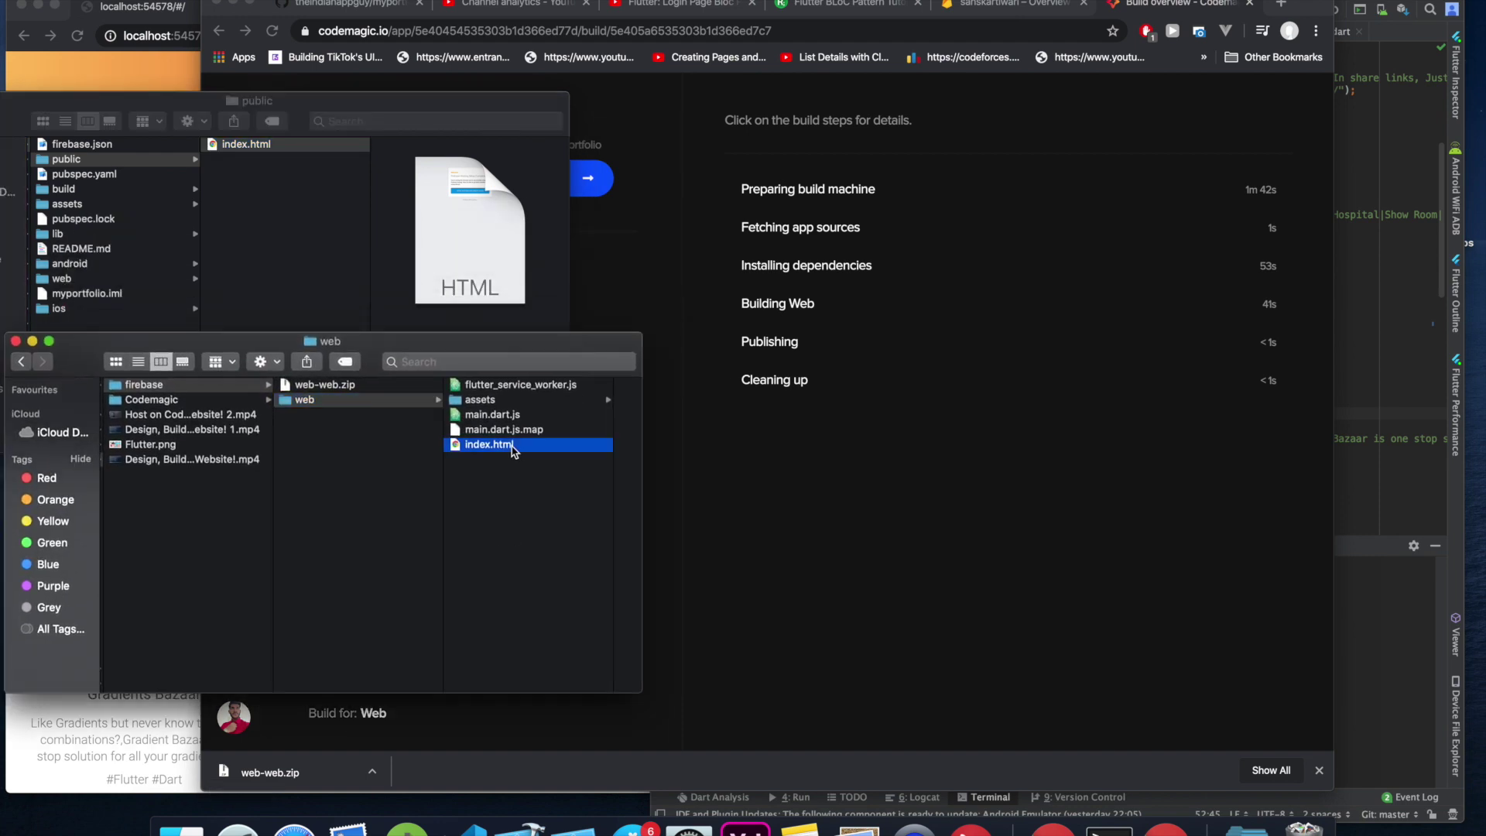
{"action": "key", "text": "super+a"}
{"action": "left_click_drag", "start_coordinate": [315, 422], "coordinate": [294, 254]}
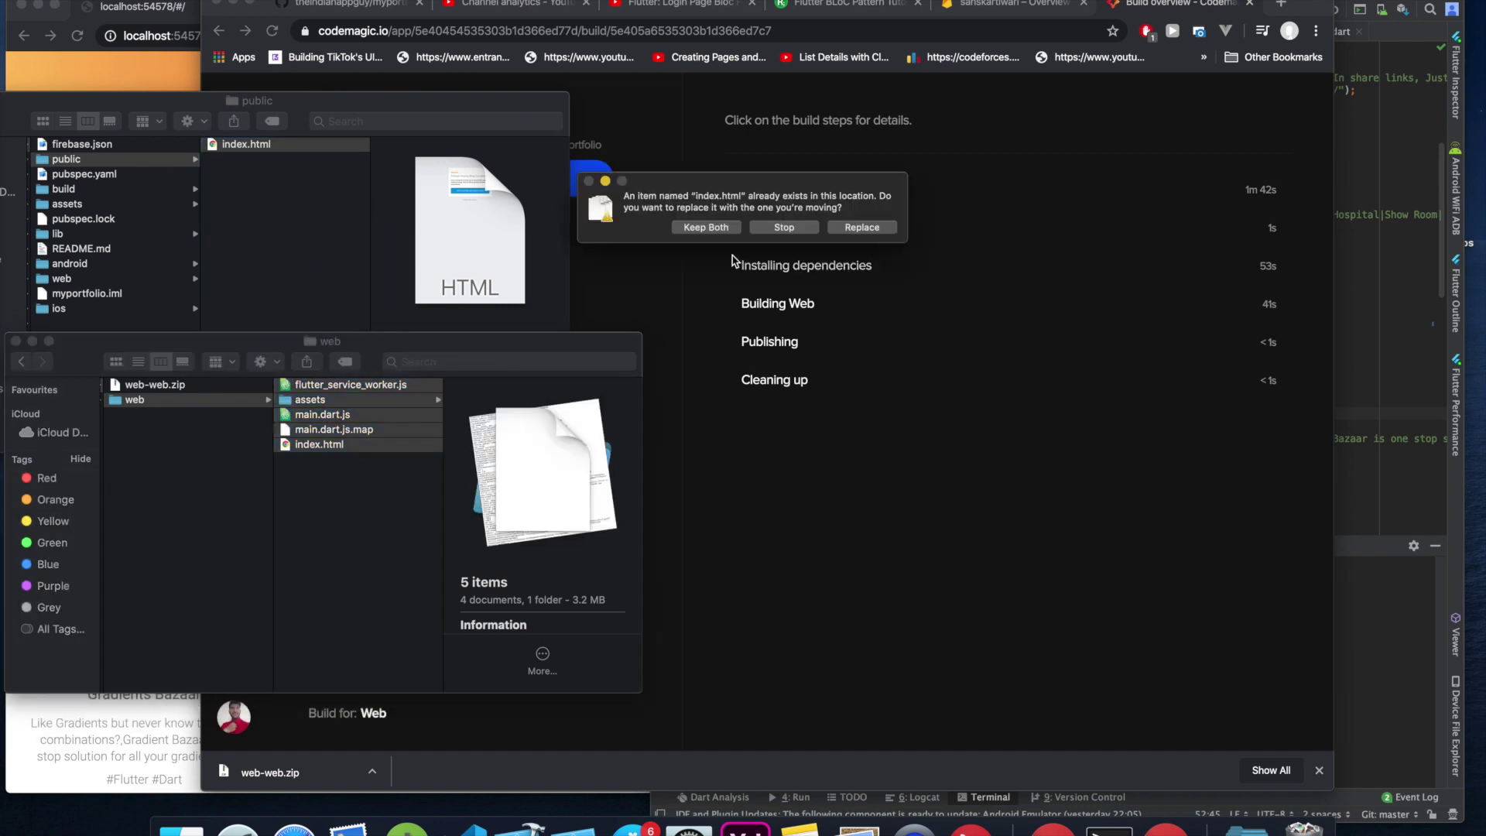
{"action": "left_click", "coordinate": [860, 228]}
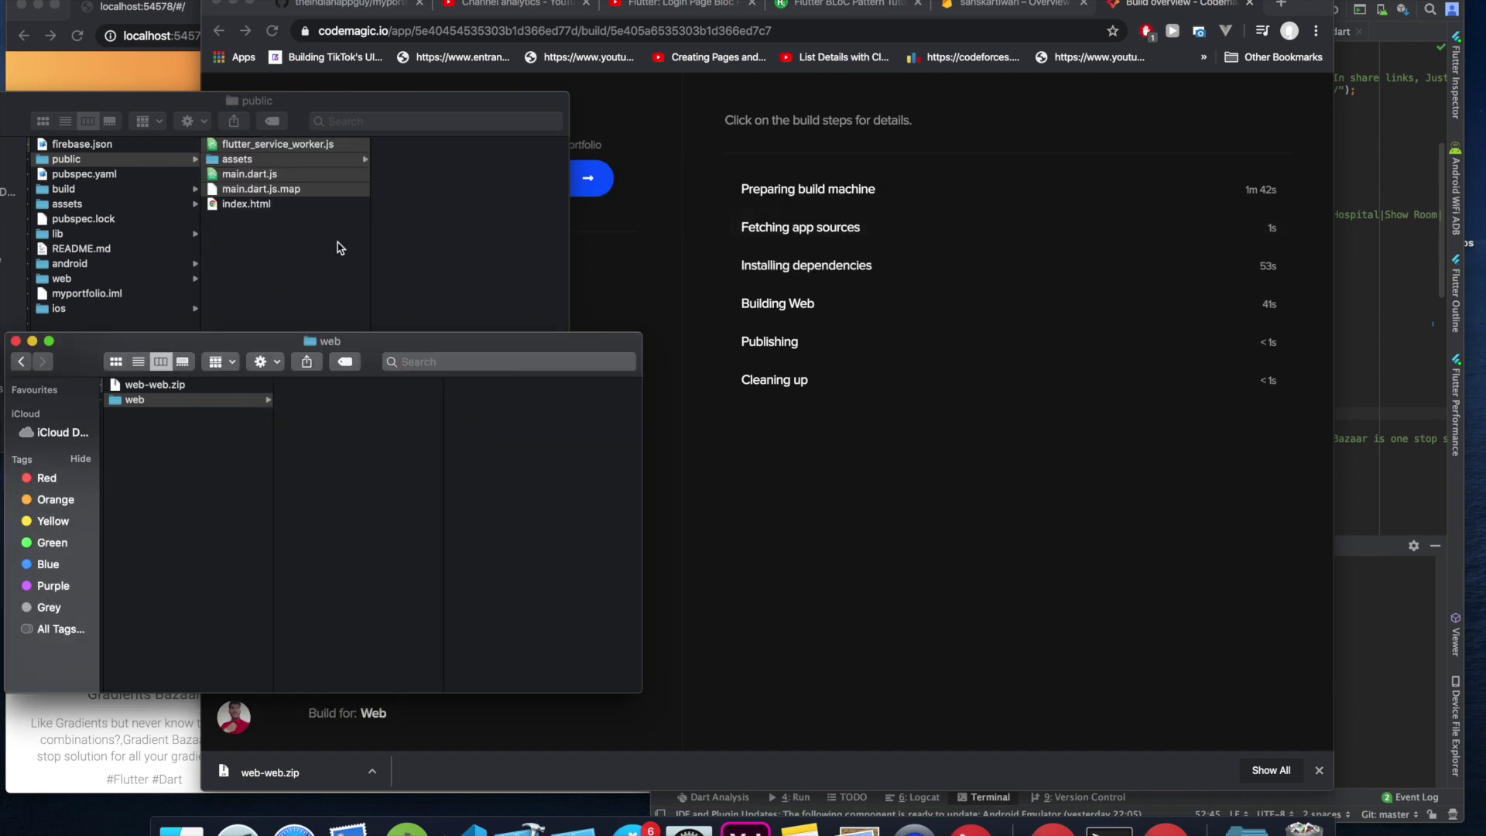
Return to the Firebase Hosting setup guide in the browser and advance it to the Deploy to Firebase Hosting stage.
{"action": "left_click", "coordinate": [1382, 228]}
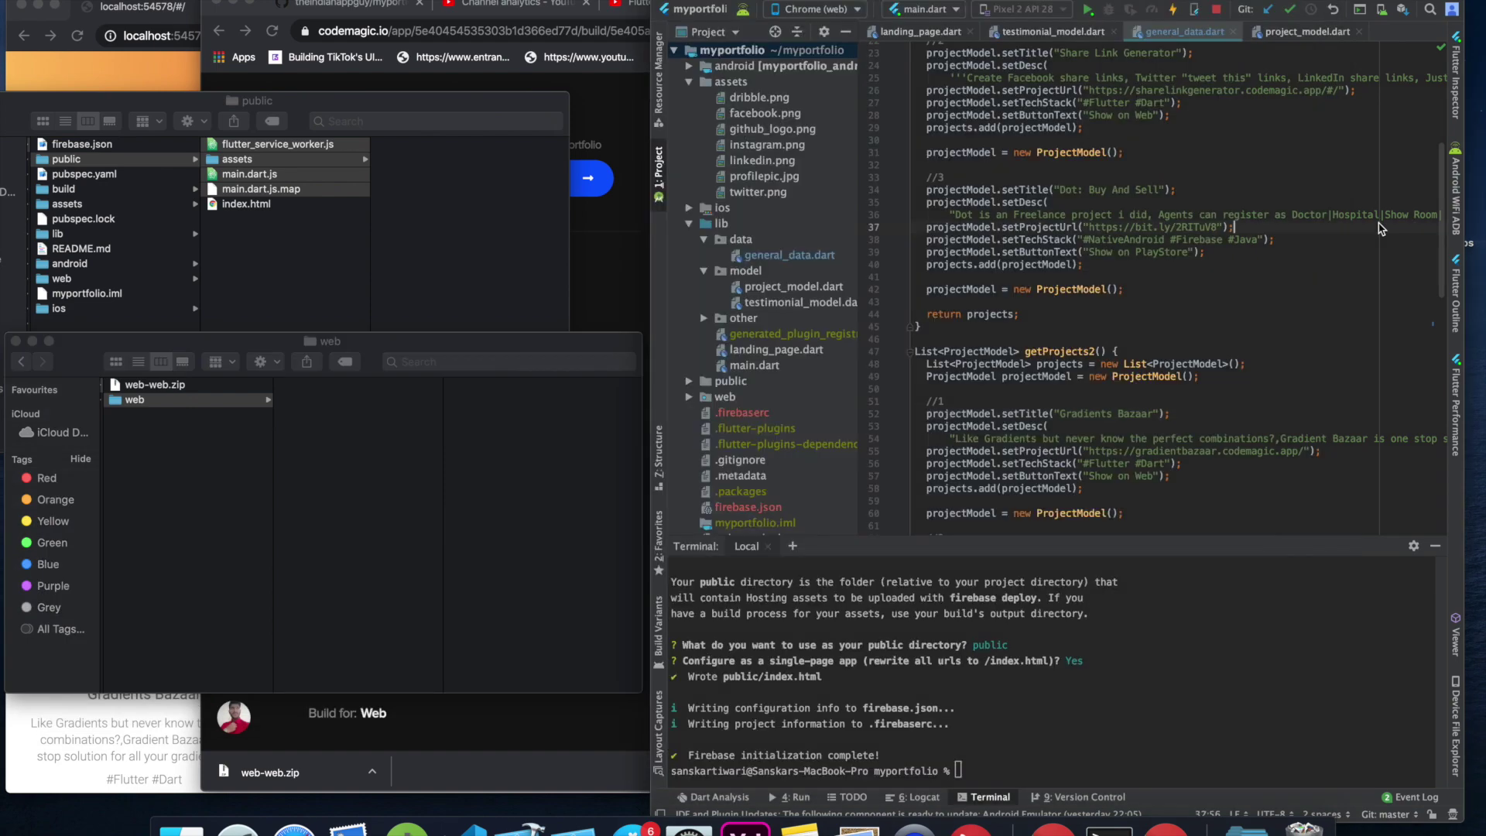
{"action": "key", "text": "super+Tab"}
{"action": "left_click", "coordinate": [1014, 4]}
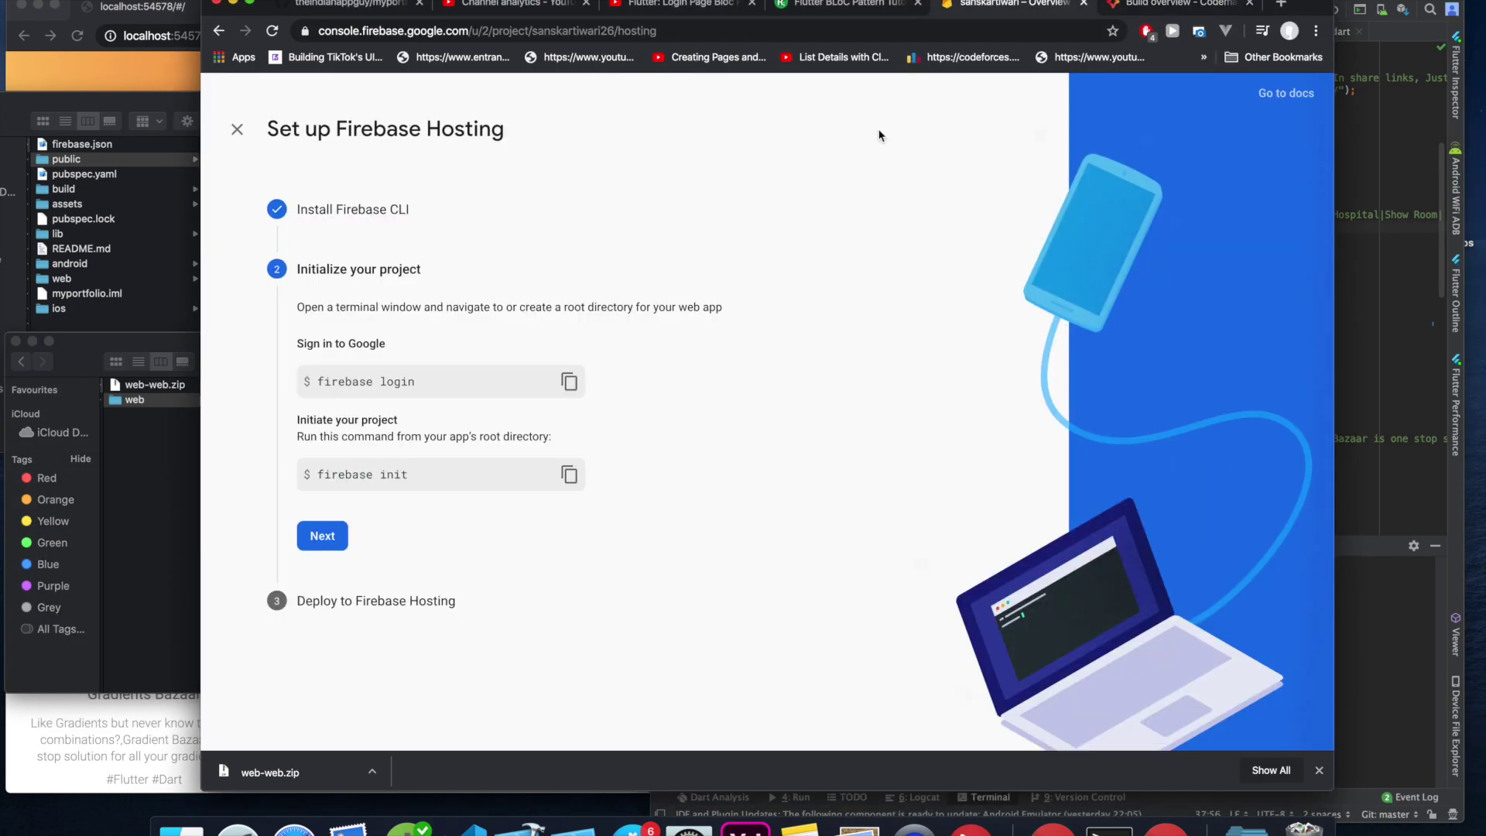
{"action": "left_click", "coordinate": [323, 536]}
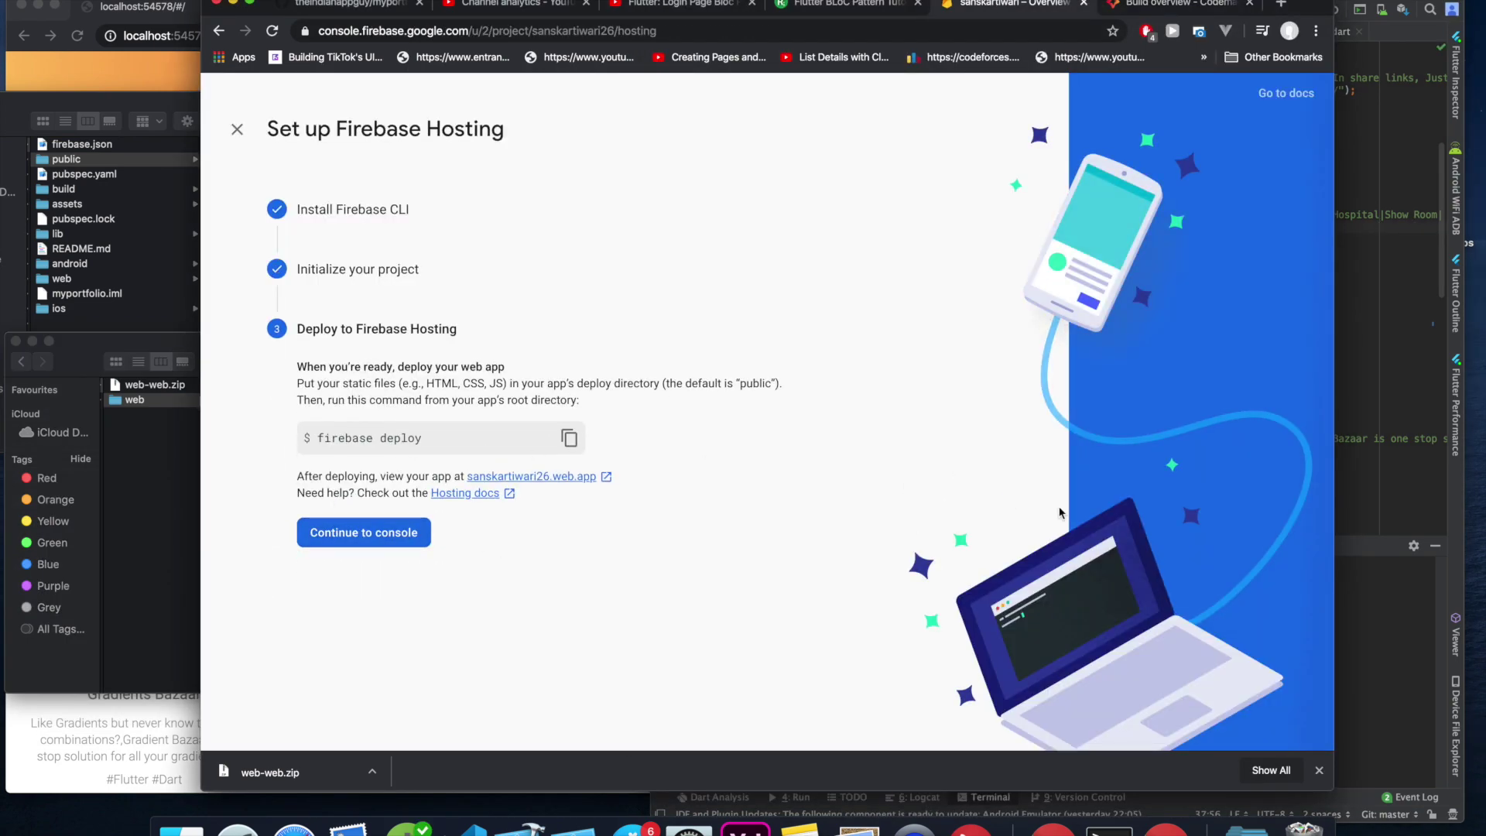
Check the public folder's contents in Finder and run firebase deploy in the myportfolio terminal.
{"action": "left_click", "coordinate": [1343, 485]}
{"action": "left_click", "coordinate": [962, 771]}
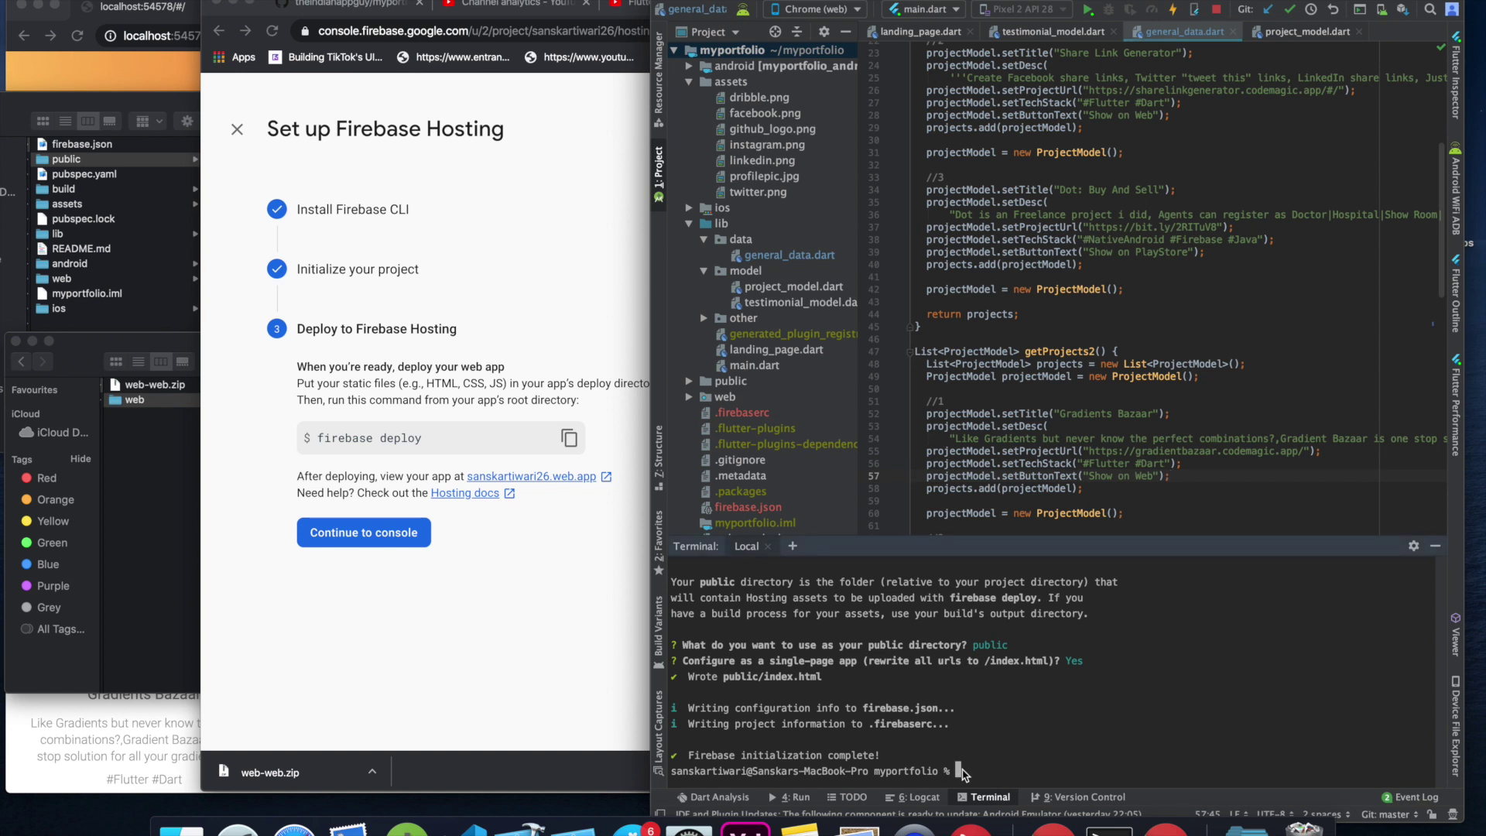
{"action": "key", "text": "super+Tab"}
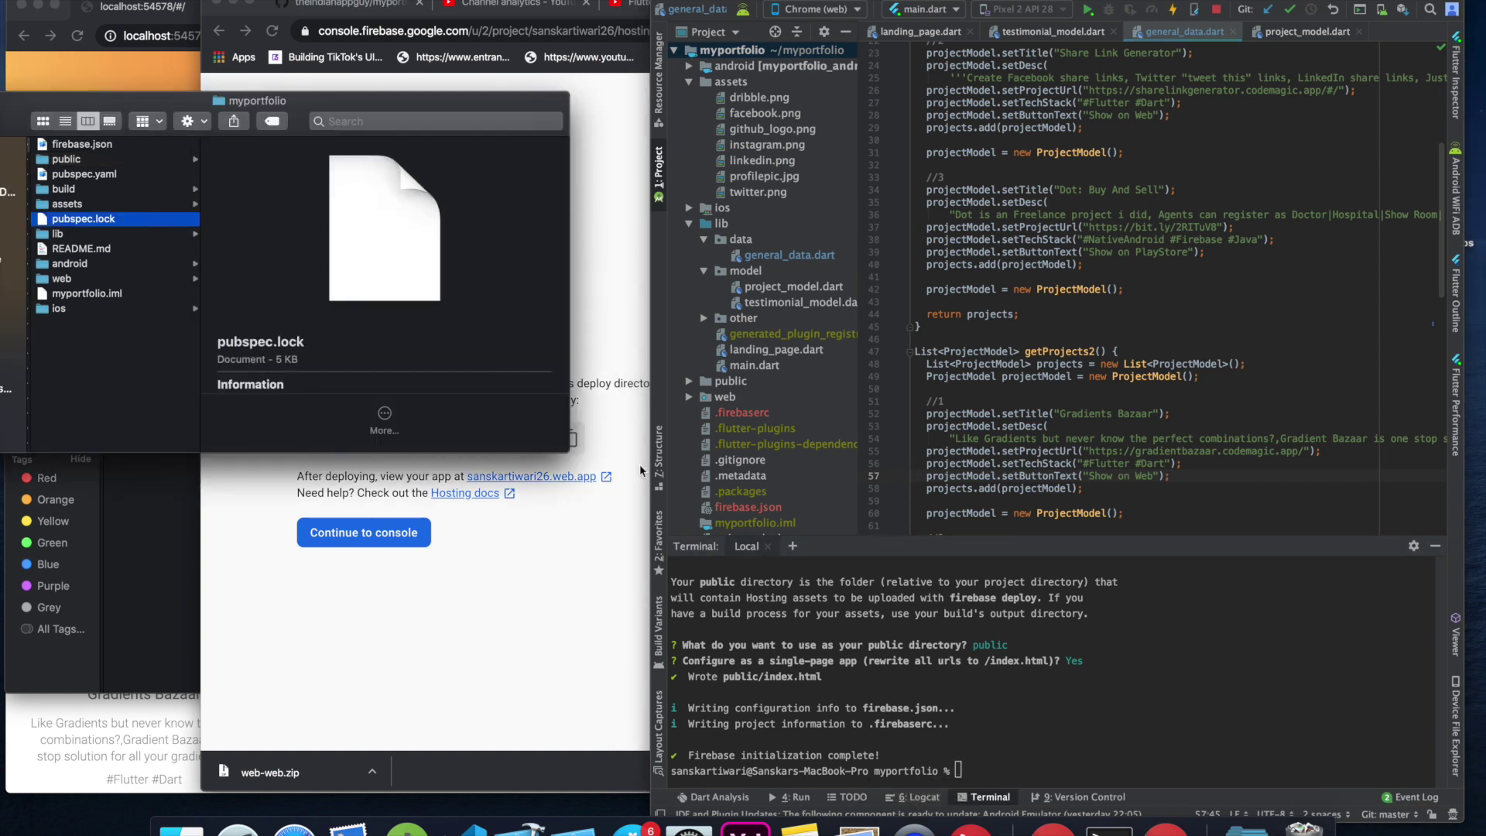
{"action": "left_click_drag", "start_coordinate": [28, 115], "coordinate": [78, 129]}
{"action": "left_click", "coordinate": [109, 172]}
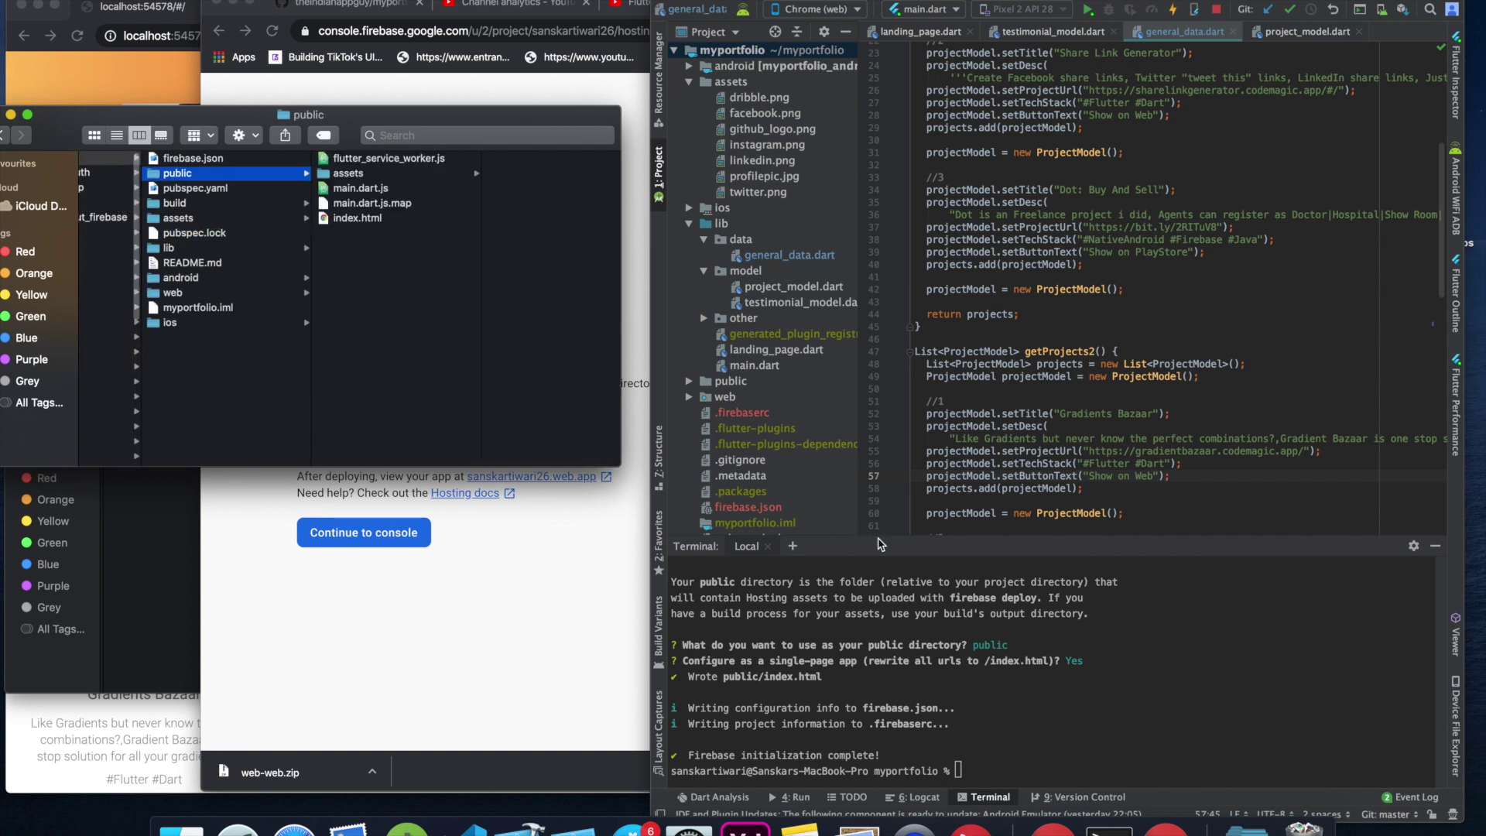
{"action": "left_click", "coordinate": [987, 766]}
{"action": "type", "text": "firebase deploy"}
{"action": "key", "text": "Return"}
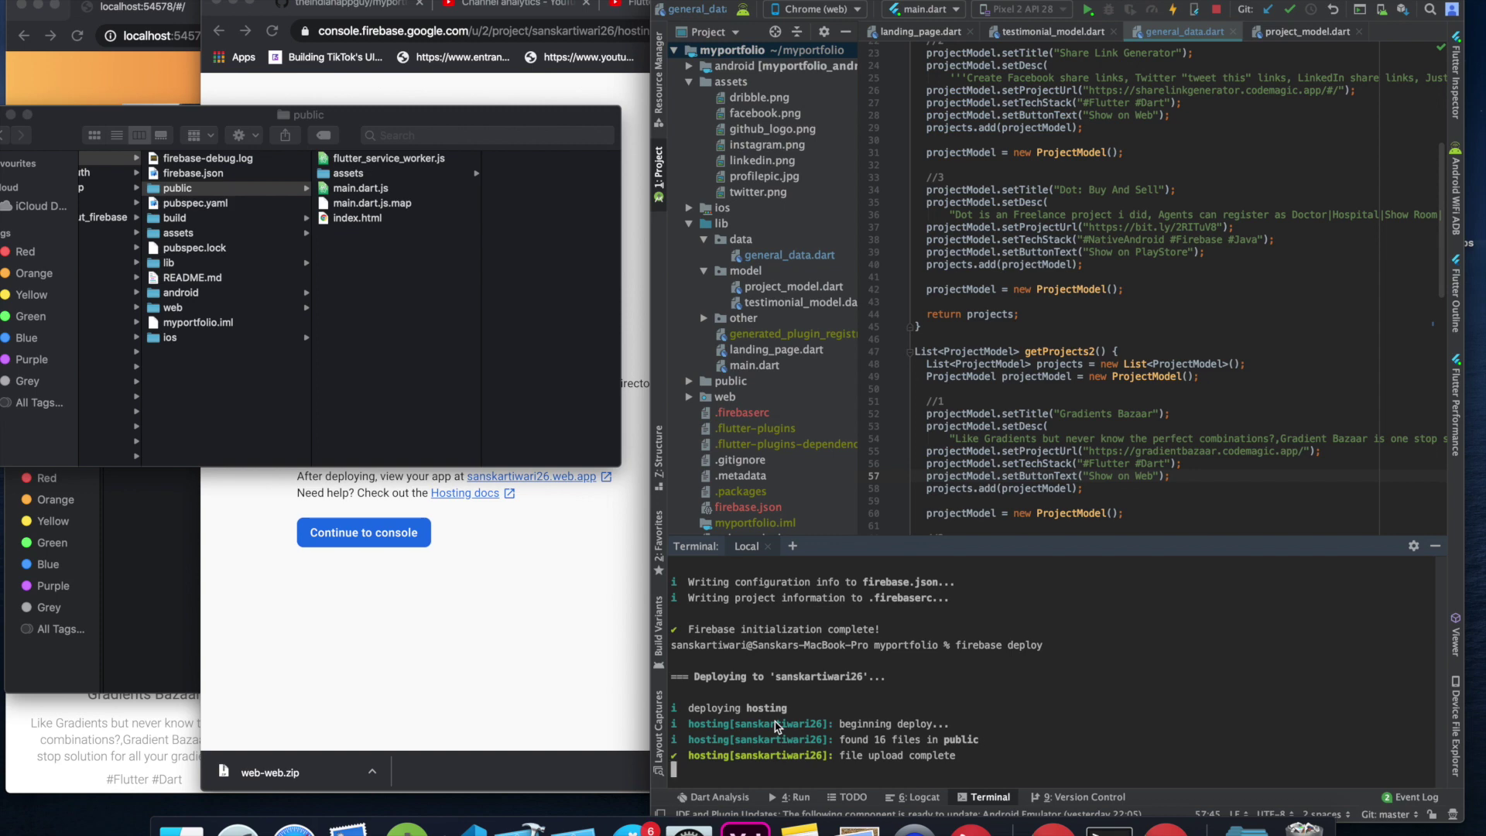
Continue from the Hosting setup guide to the Hosting dashboard and review the deploy output in the terminal.
{"action": "left_click", "coordinate": [513, 611]}
{"action": "left_click", "coordinate": [411, 540]}
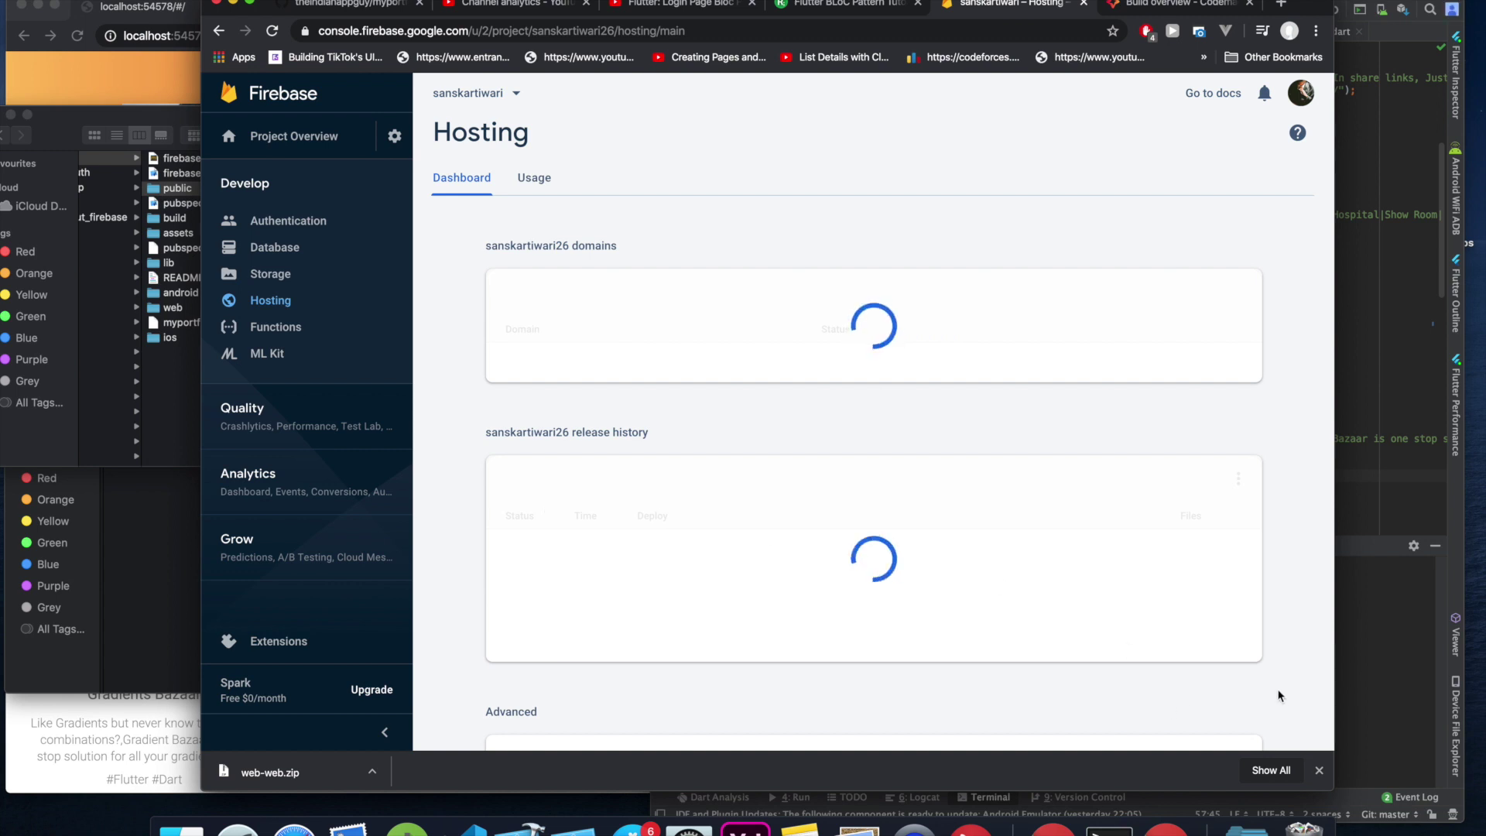
{"action": "left_click", "coordinate": [1428, 694]}
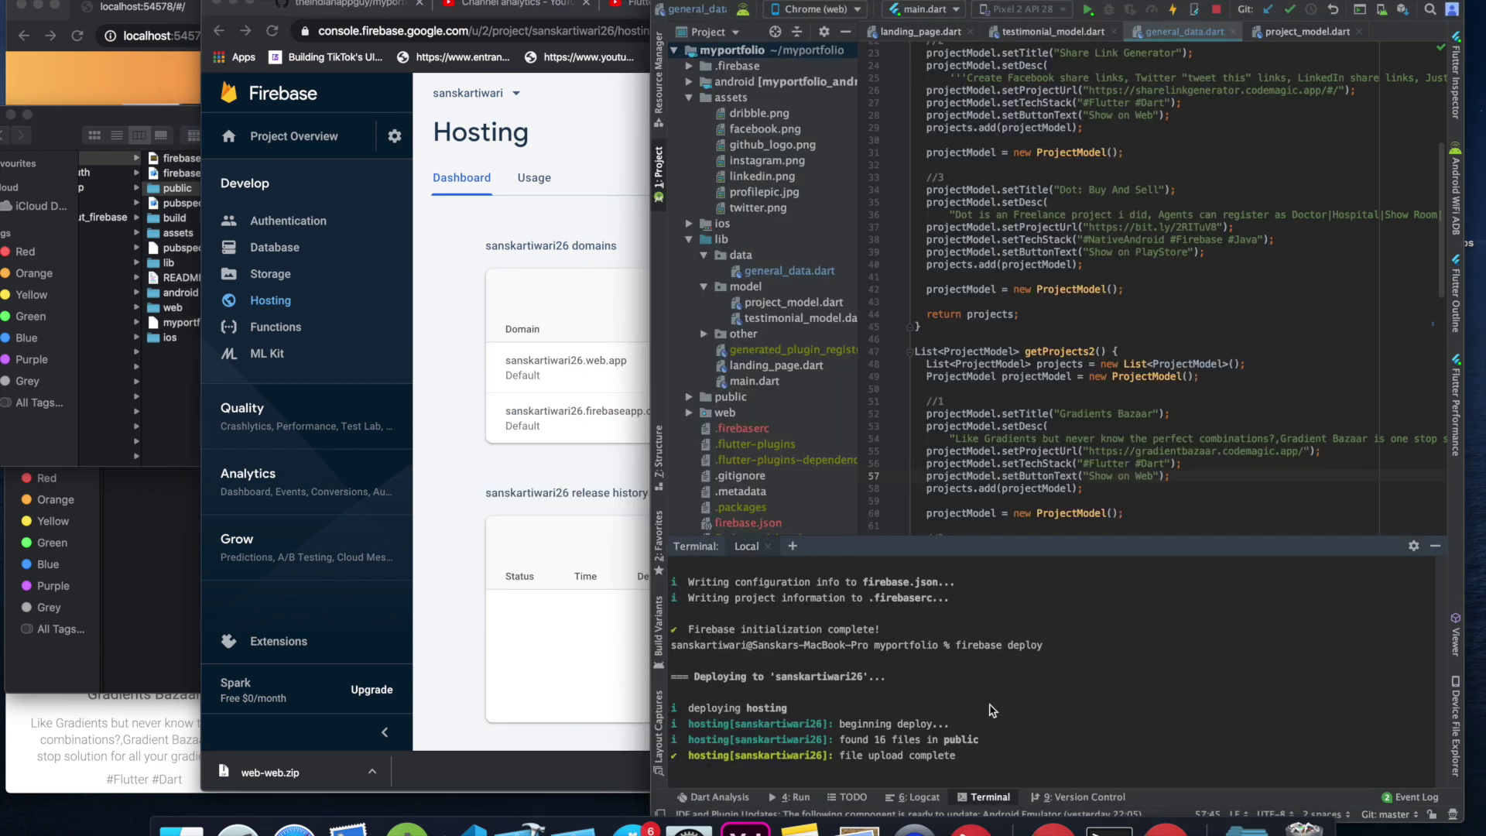
{"action": "scroll", "coordinate": [992, 711], "scroll_direction": "up", "scroll_amount": 5}
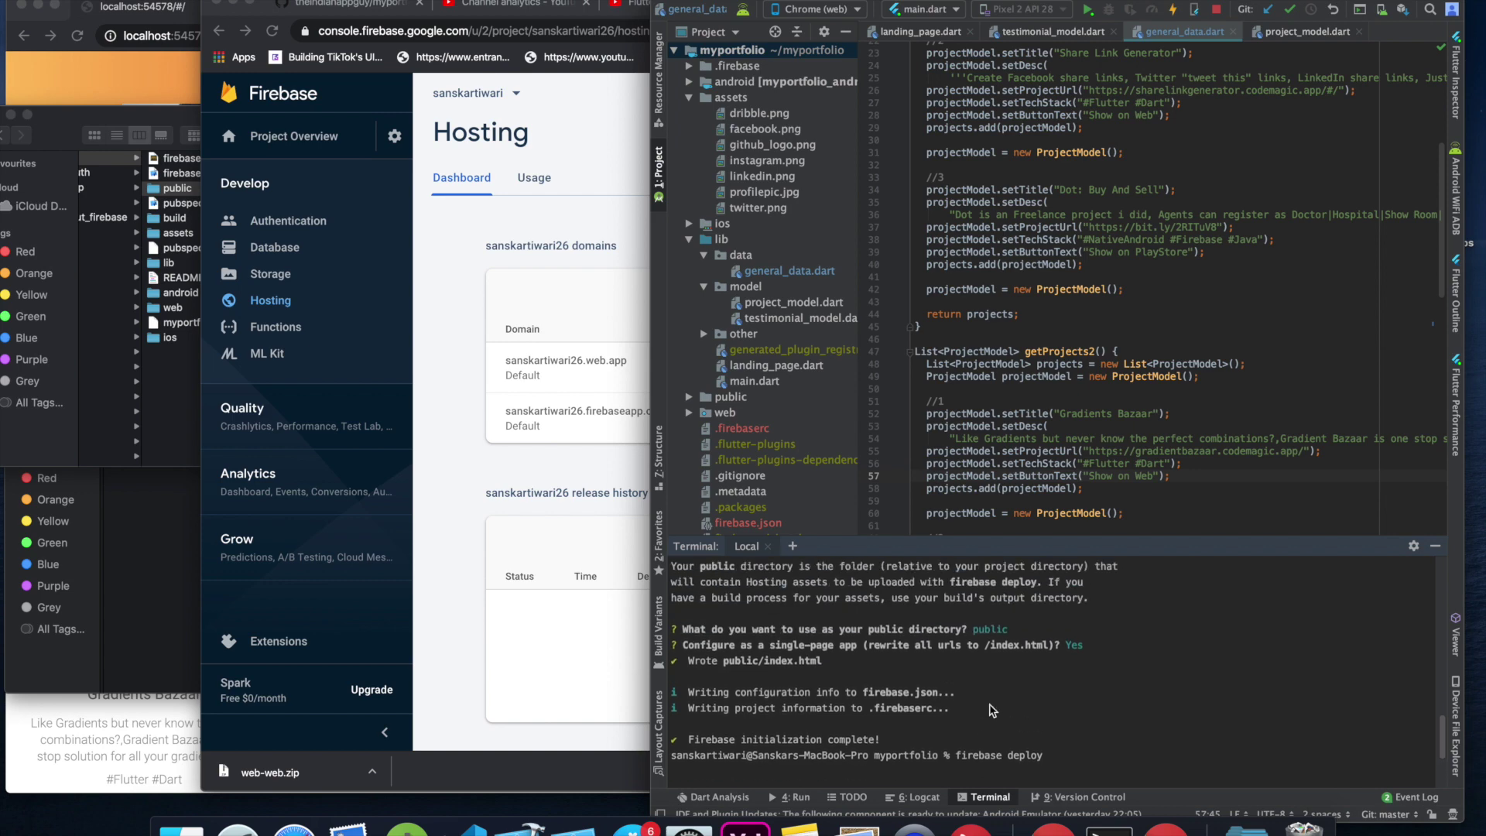
{"action": "scroll", "coordinate": [992, 711], "scroll_direction": "down", "scroll_amount": 5}
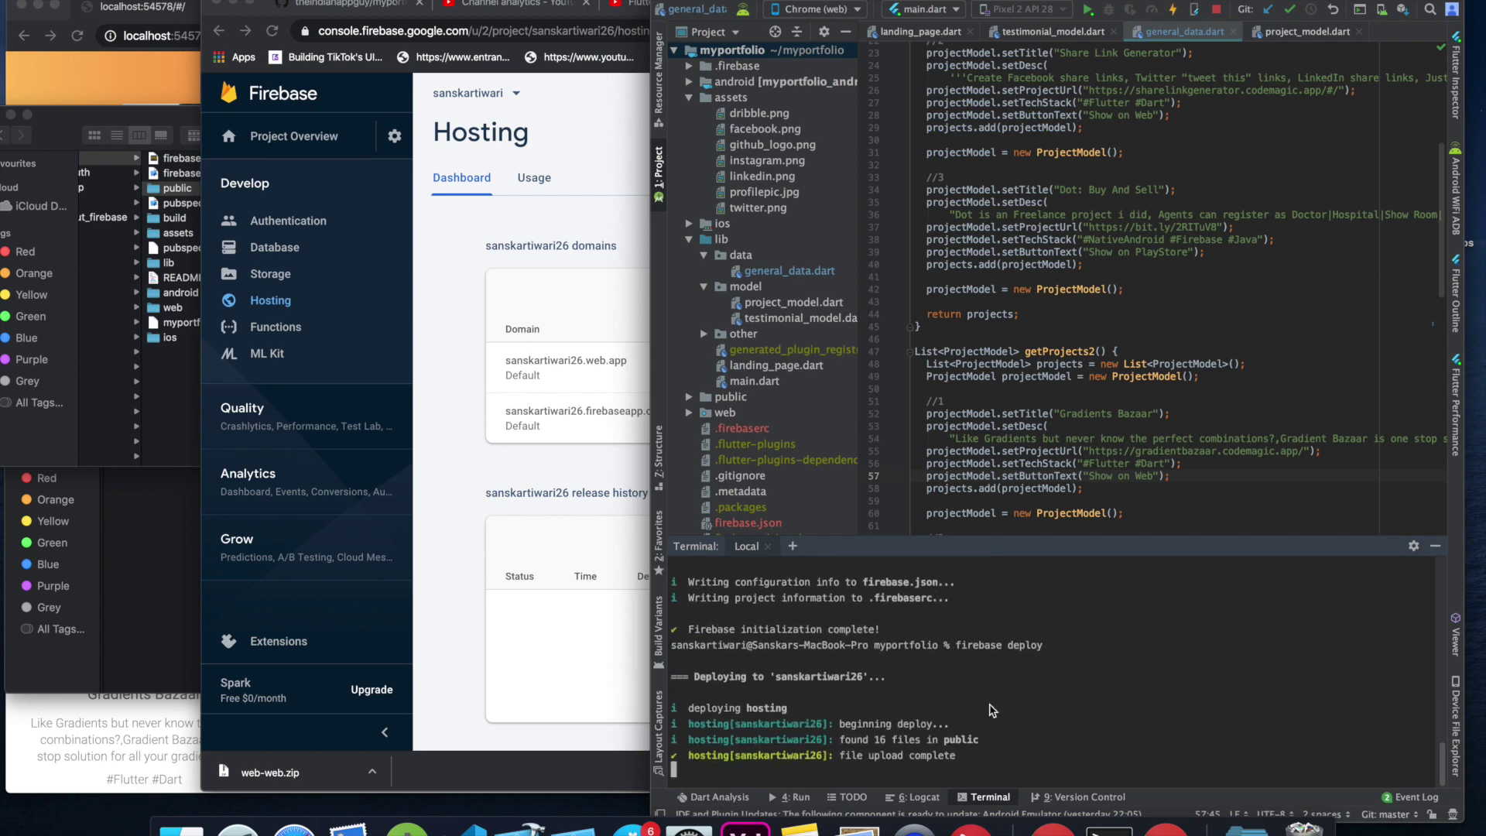
Open the project's default firebaseapp.com domain from the Hosting dashboard and compare the page with the terminal's deploy output.
{"action": "left_click", "coordinate": [606, 546]}
{"action": "left_click", "coordinate": [641, 418]}
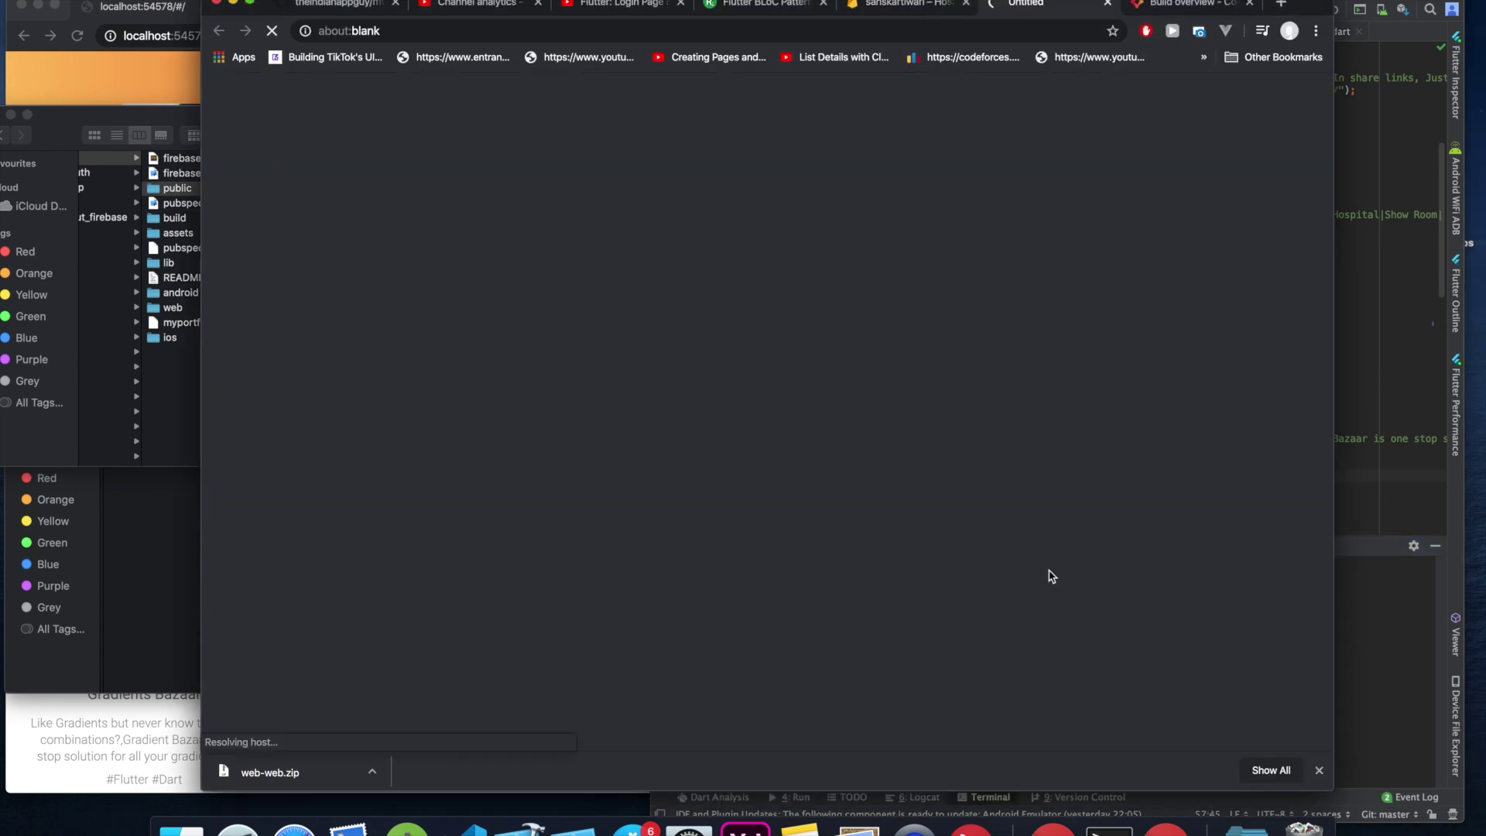
{"action": "left_click", "coordinate": [1368, 613]}
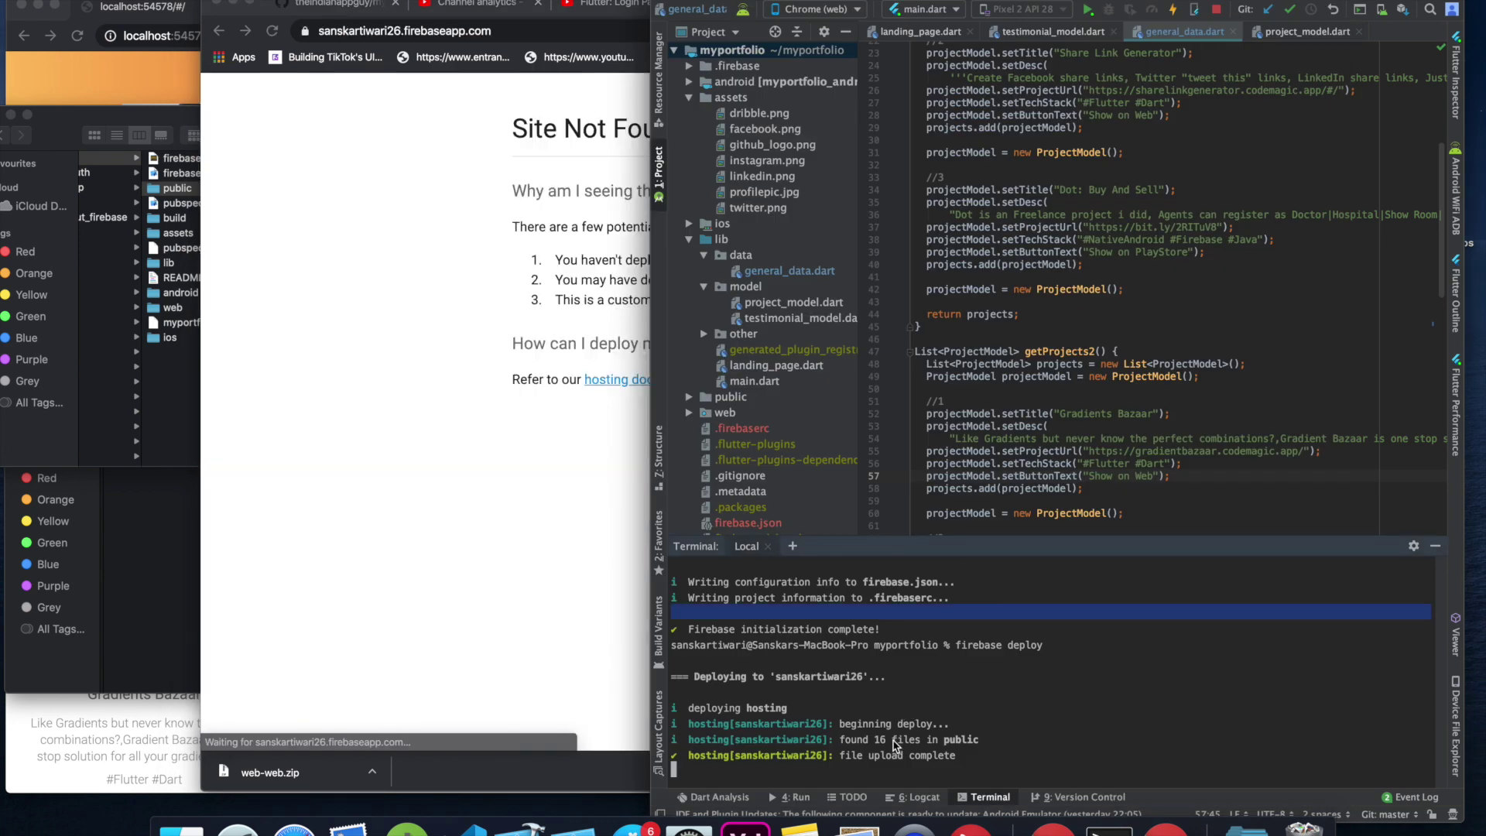
{"action": "left_click", "coordinate": [583, 606]}
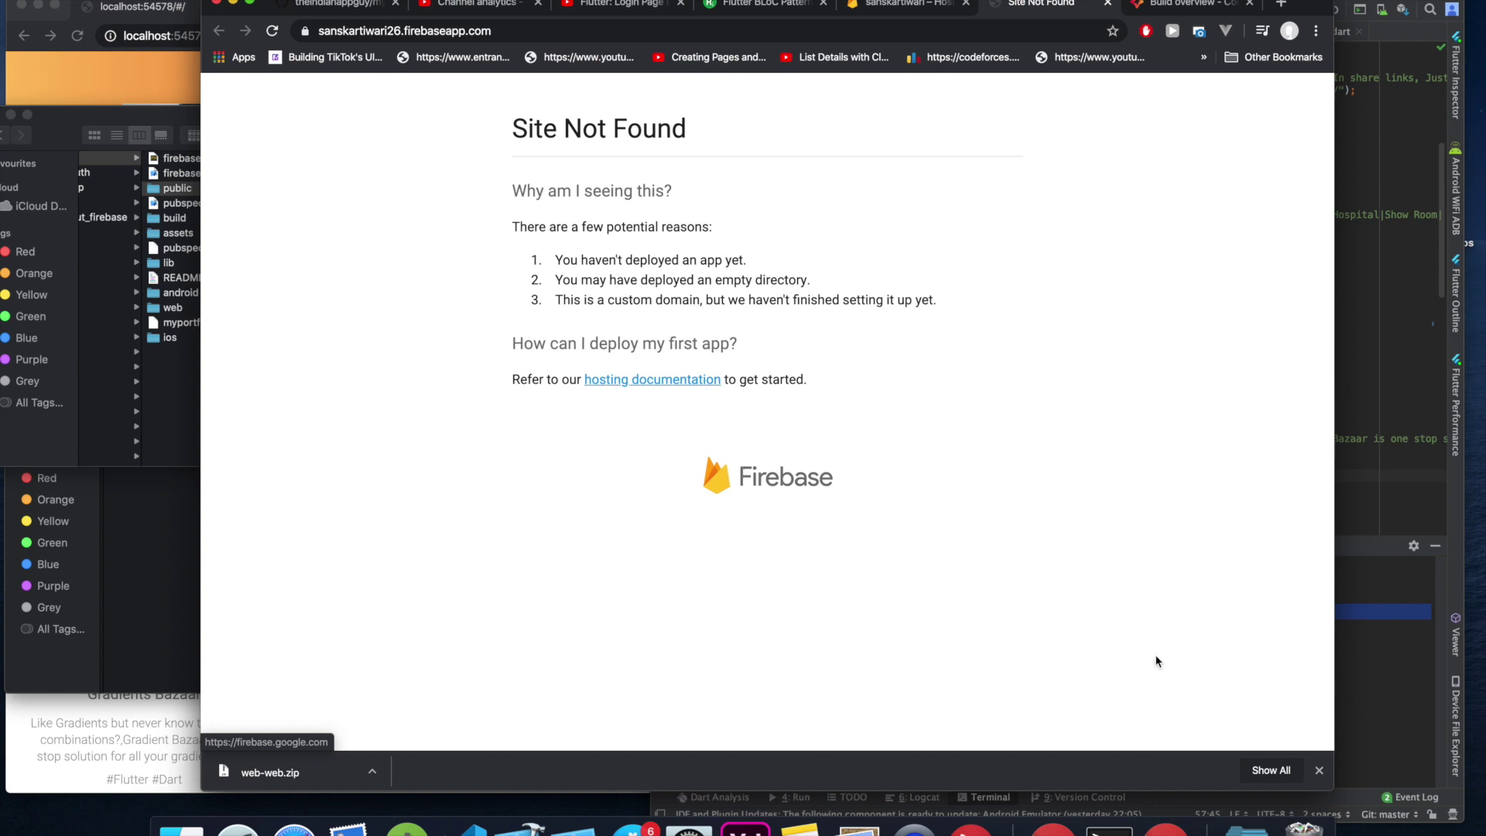
Try to run firebase deploy again in the same terminal session.
{"action": "key", "text": "super+Tab"}
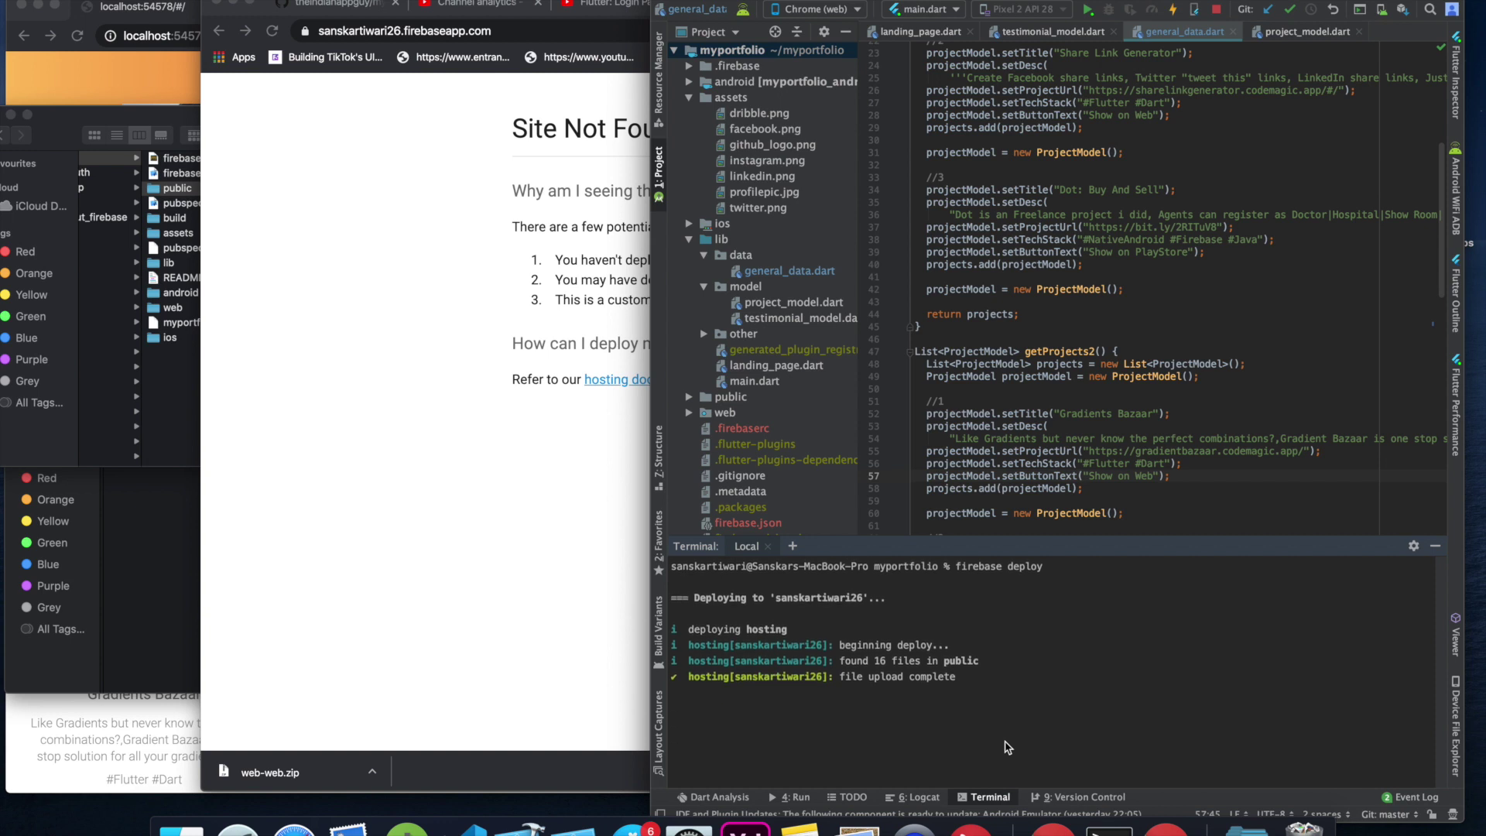
{"action": "type", "text": "fireba"}
{"action": "key", "text": "BackSpace"}
{"action": "key", "text": "BackSpace"}
{"action": "type", "text": "ase deploy"}
{"action": "key", "text": "Return"}
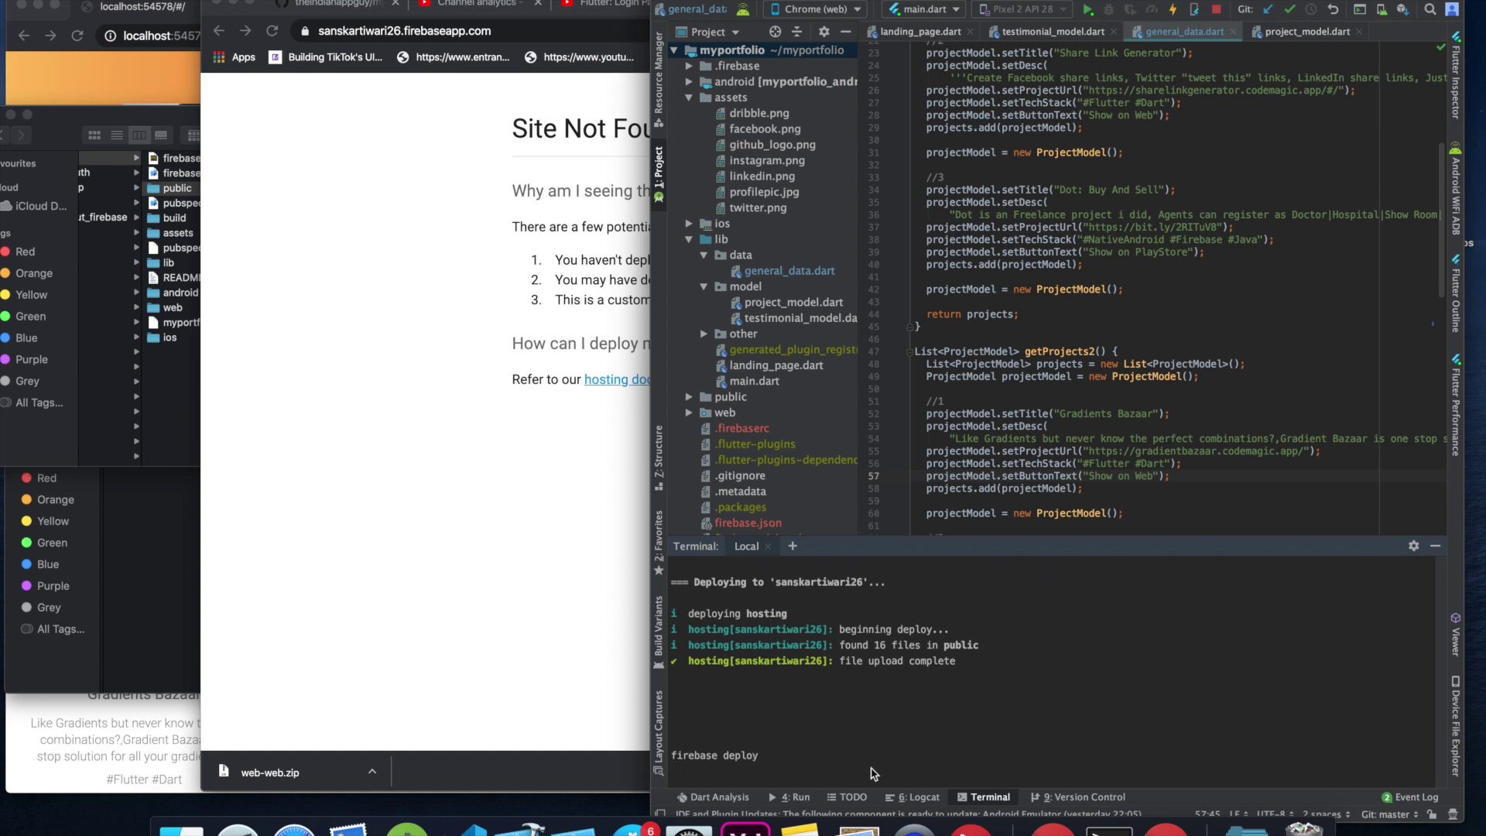
Look through the terminal history, terminate the Local terminal session and open a fresh one.
{"action": "scroll", "coordinate": [701, 614], "scroll_direction": "up", "scroll_amount": 5}
{"action": "scroll", "coordinate": [701, 613], "scroll_direction": "down", "scroll_amount": 5}
{"action": "scroll", "coordinate": [700, 613], "scroll_direction": "up", "scroll_amount": 5}
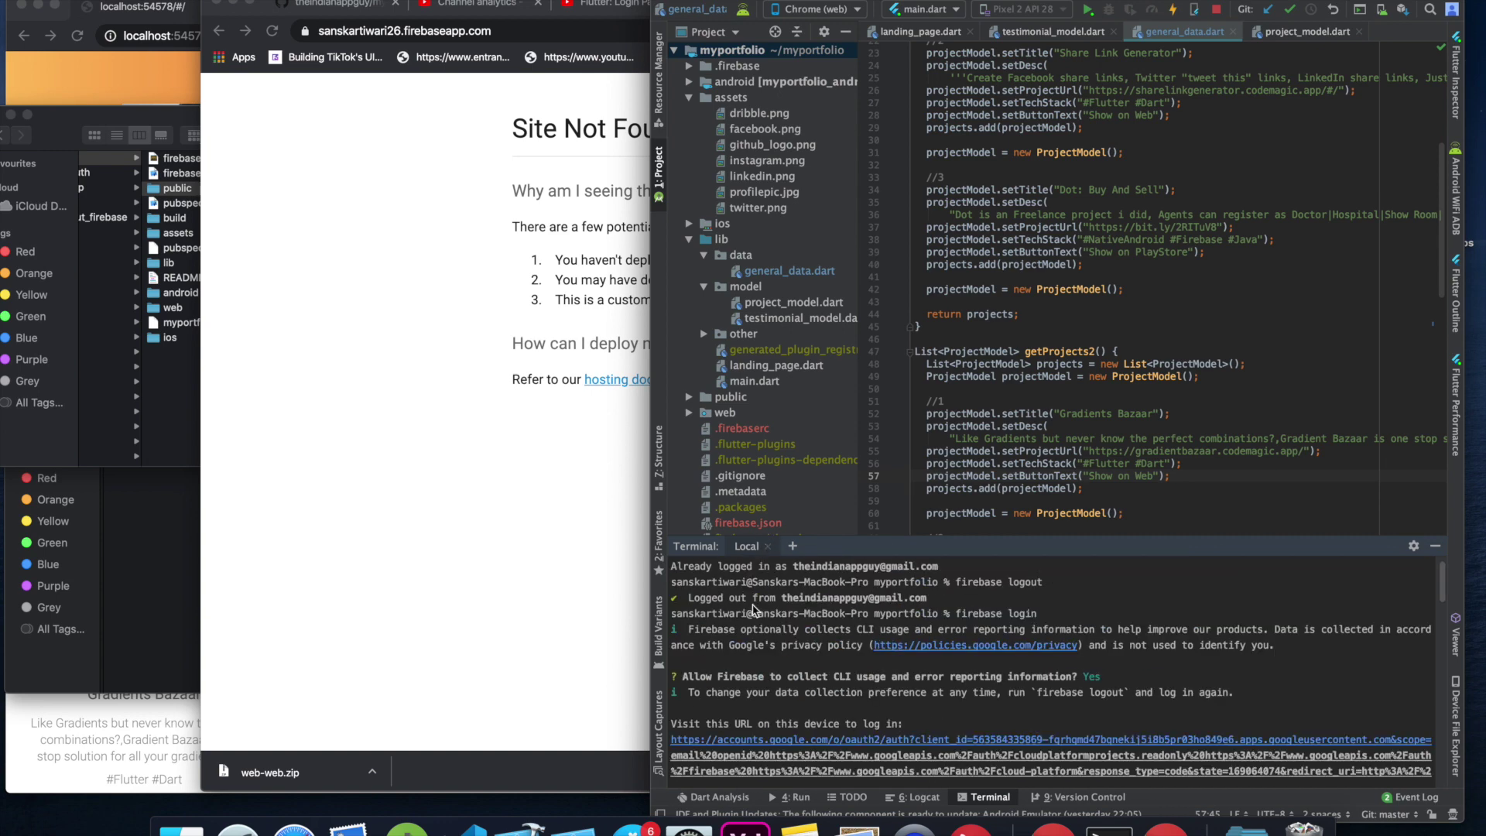
{"action": "scroll", "coordinate": [756, 611], "scroll_direction": "down", "scroll_amount": 5}
{"action": "left_click", "coordinate": [768, 546]}
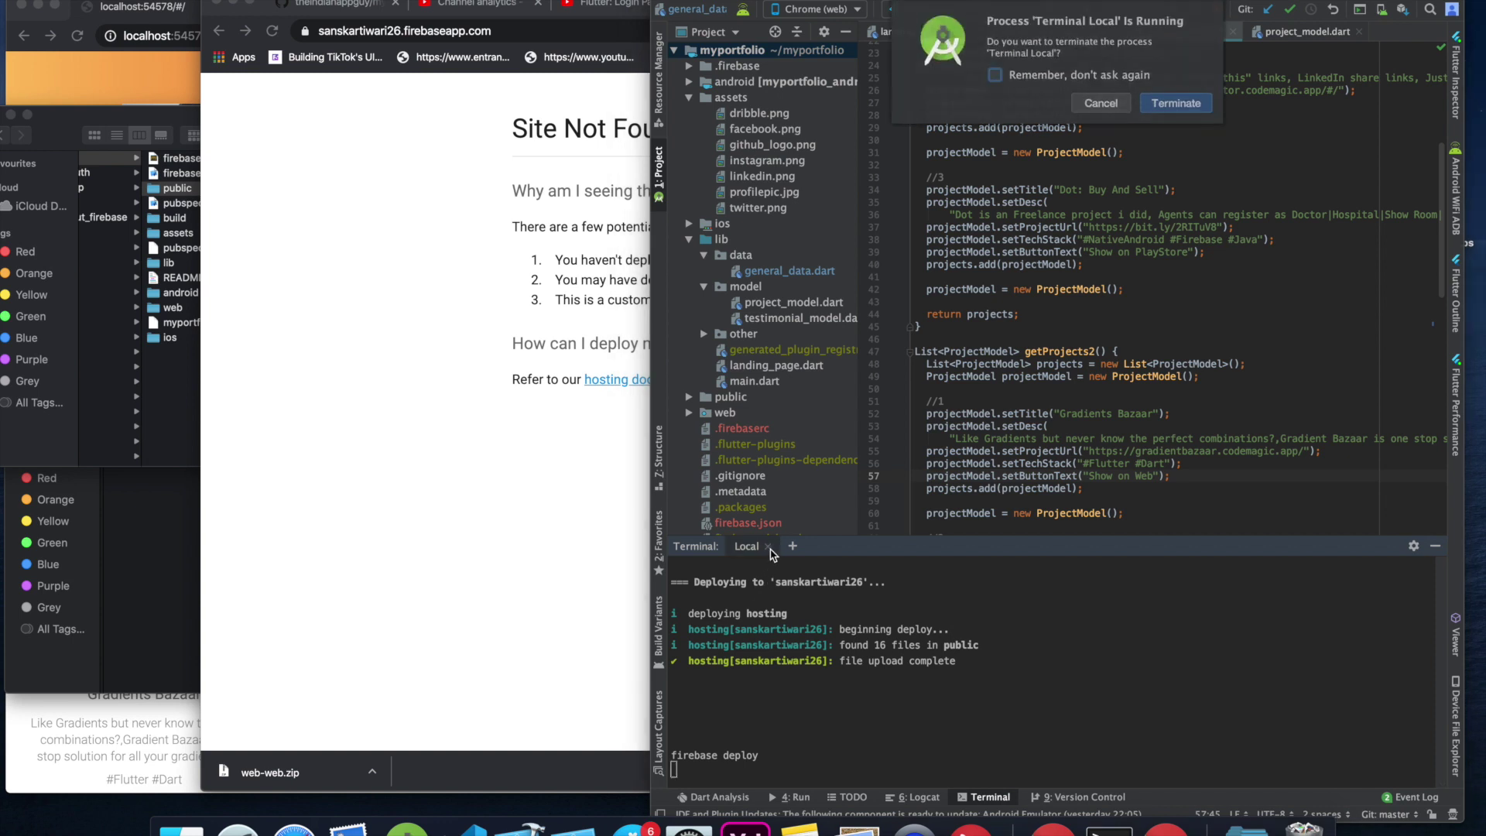
{"action": "left_click", "coordinate": [1176, 103]}
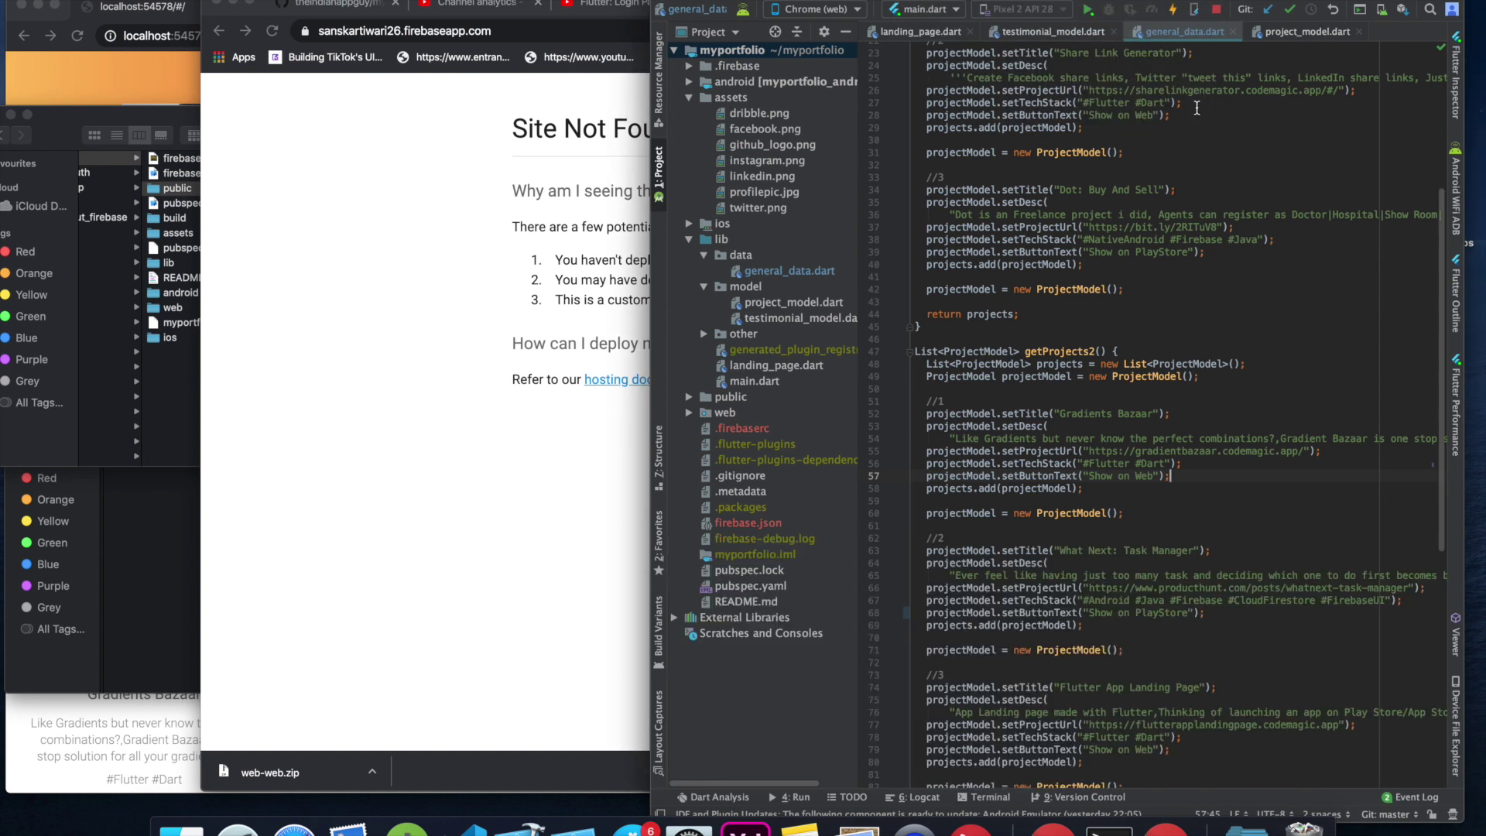
{"action": "left_click", "coordinate": [1004, 798]}
Run firebase init in the new terminal and select only the Hosting feature.
{"action": "type", "text": "firebase init"}
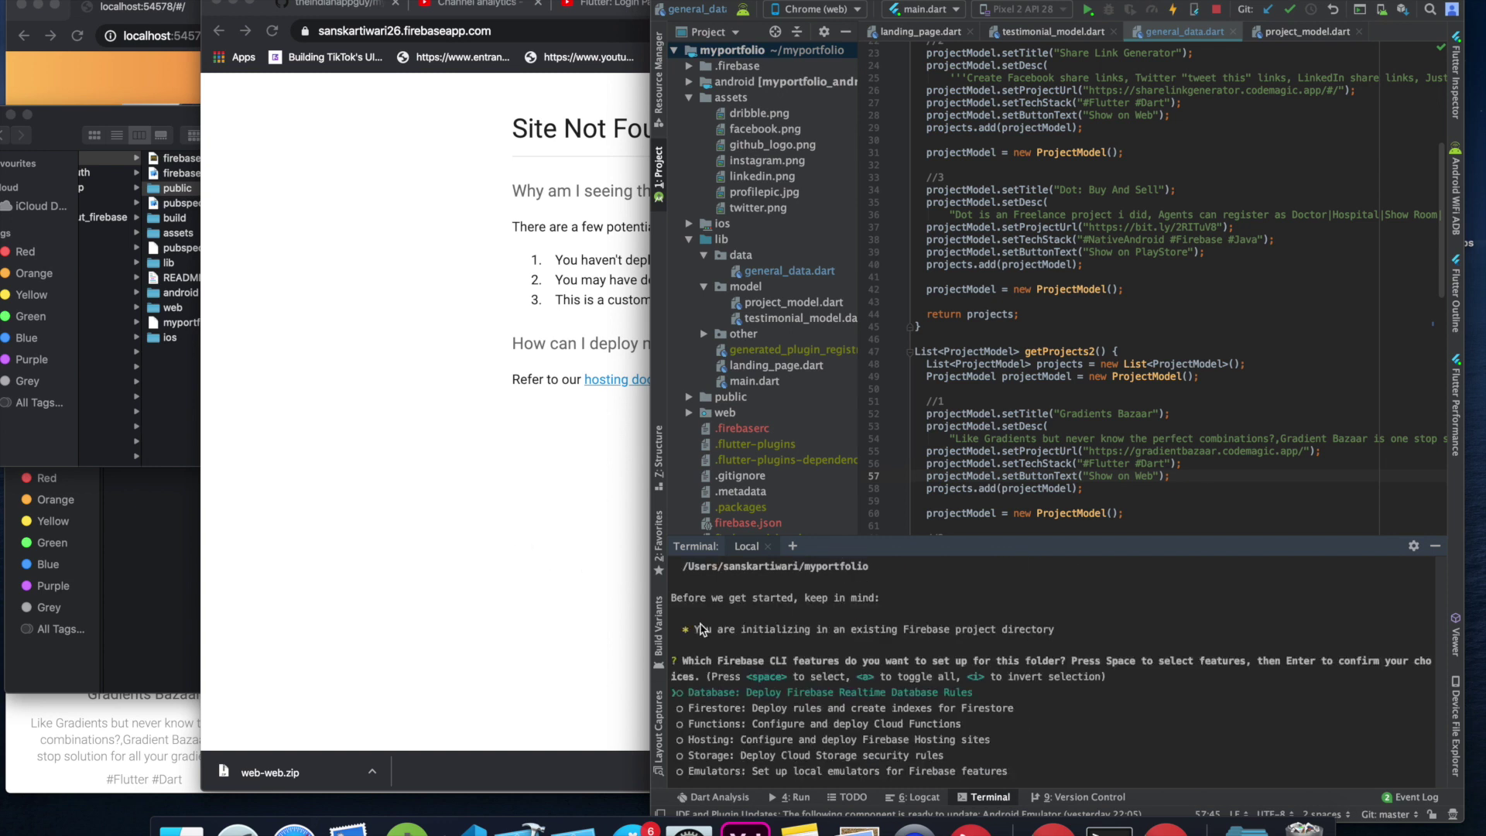
{"action": "key", "text": "Down"}
{"action": "key", "text": "Down"}
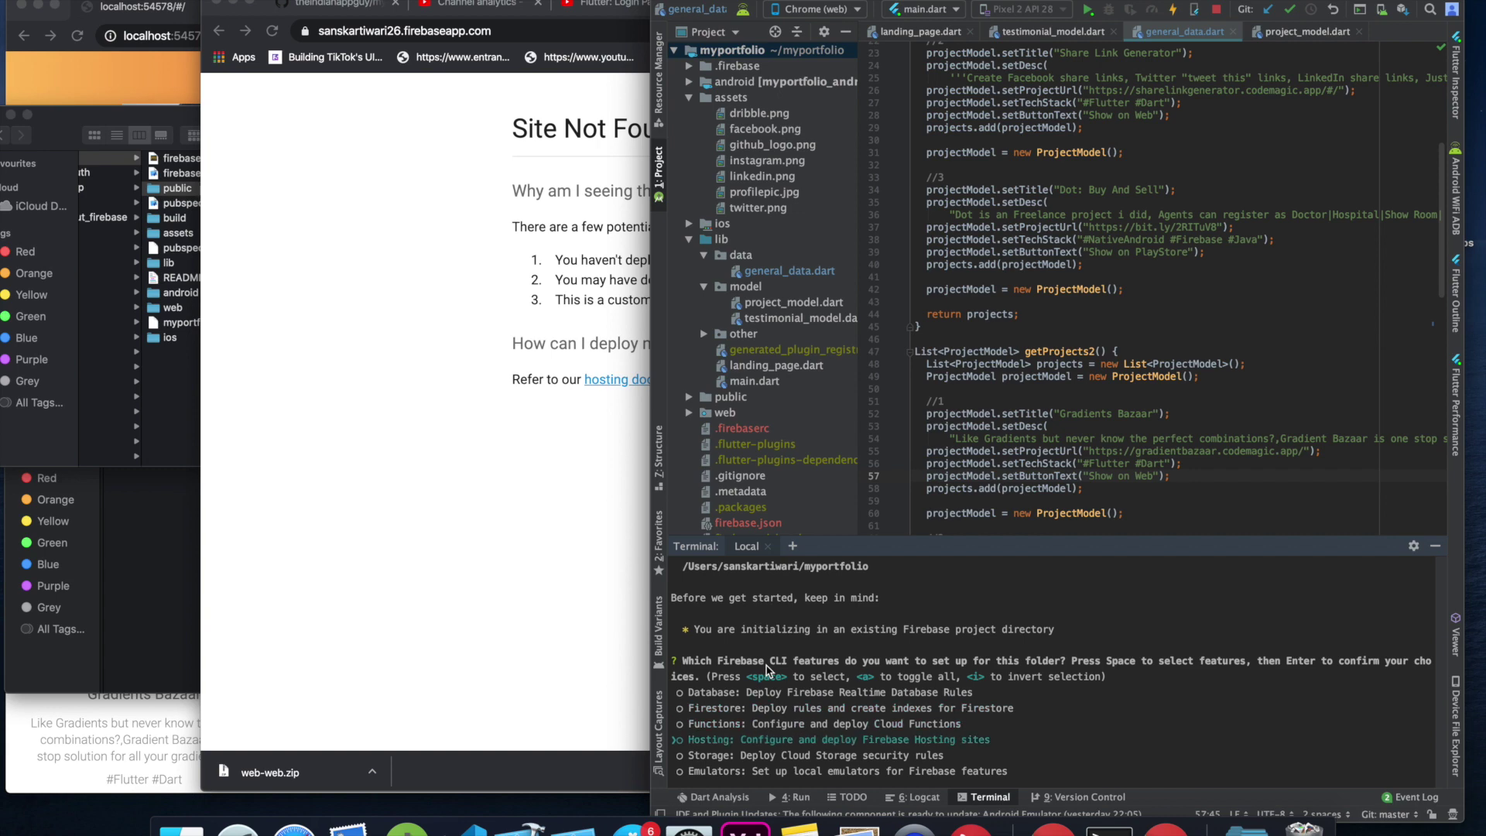
{"action": "key", "text": "space"}
{"action": "key", "text": "Return"}
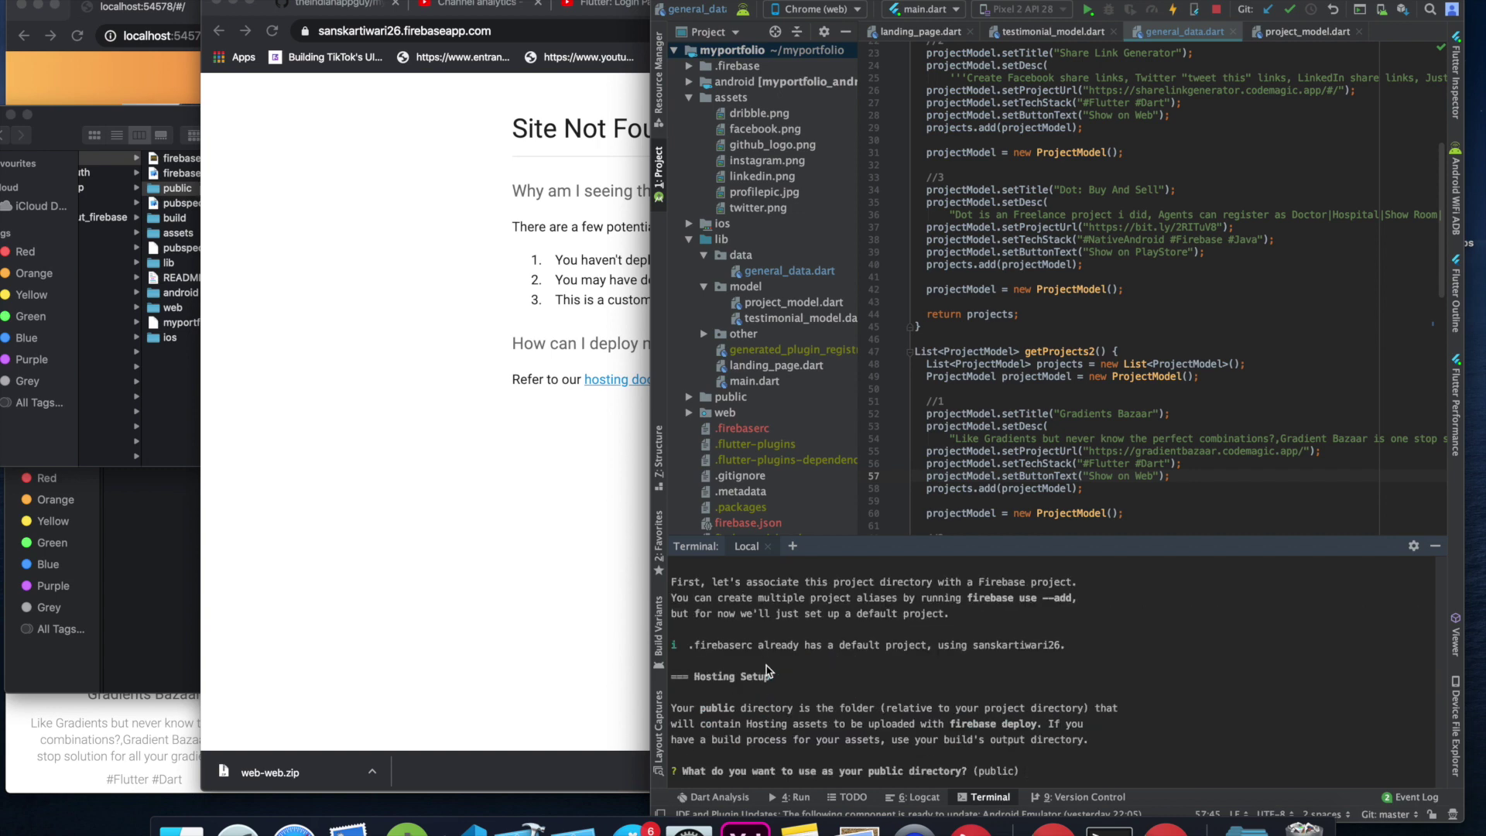
Set public as the Hosting public directory and configure the site as a single-page app.
{"action": "type", "text": "public"}
{"action": "key", "text": "Return"}
{"action": "type", "text": "y"}
{"action": "key", "text": "Return"}
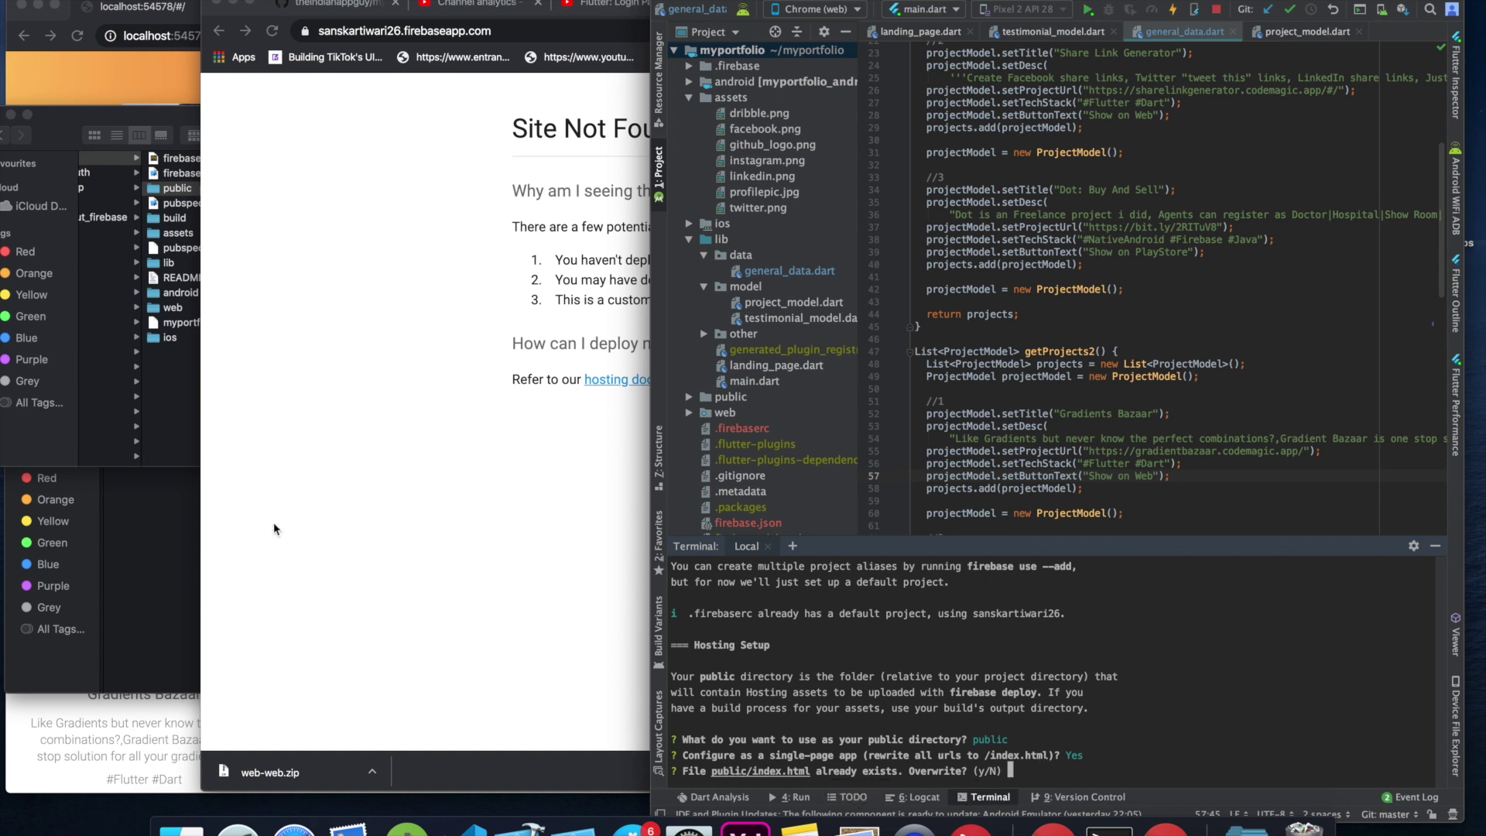
Inspect index.html in the public folder and accept overwriting public/index.html in the Firebase initialization.
{"action": "left_click", "coordinate": [163, 416]}
{"action": "left_click", "coordinate": [334, 220]}
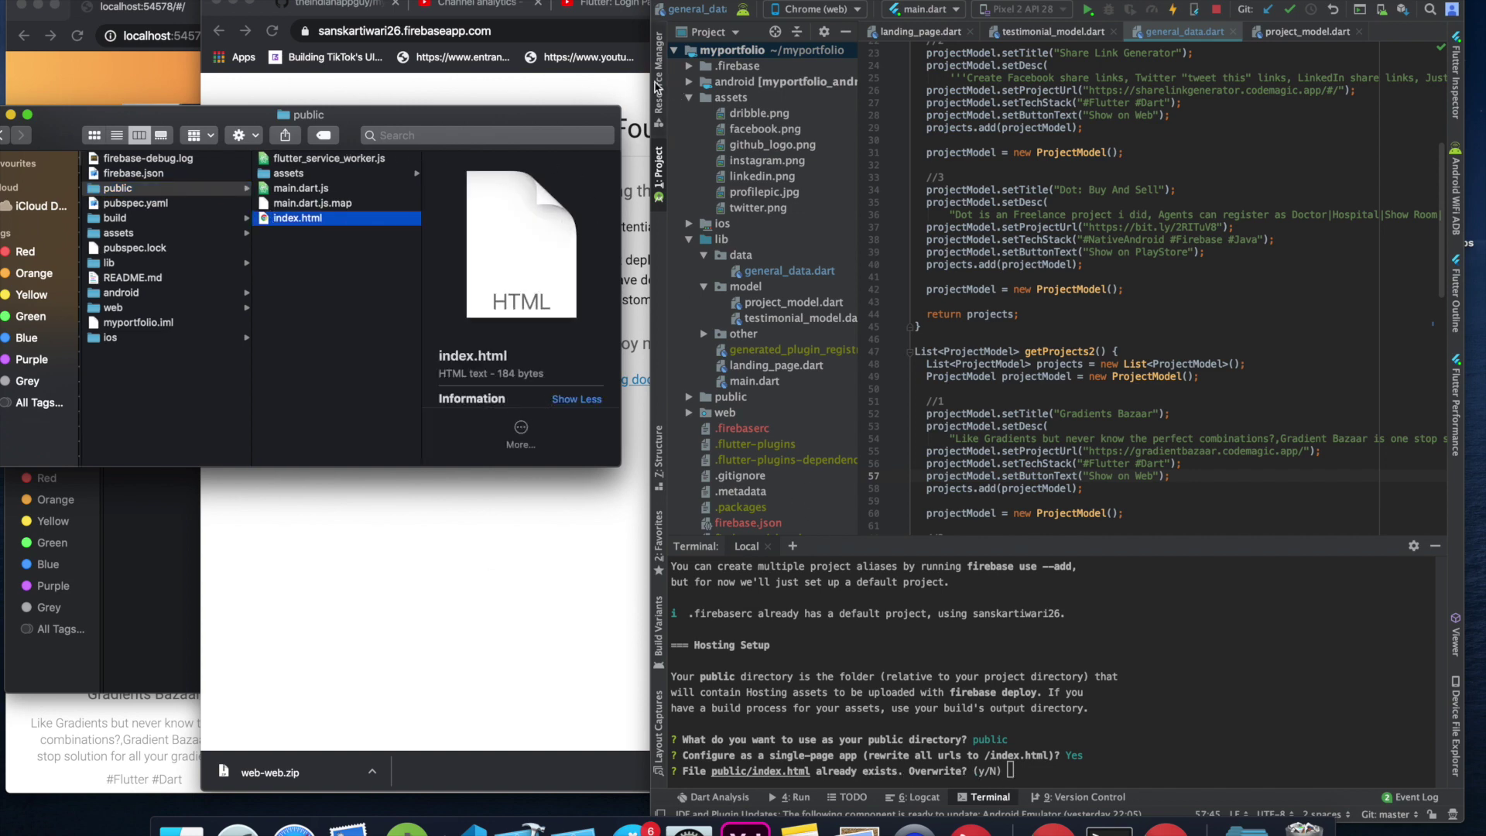
{"action": "left_click", "coordinate": [619, 92]}
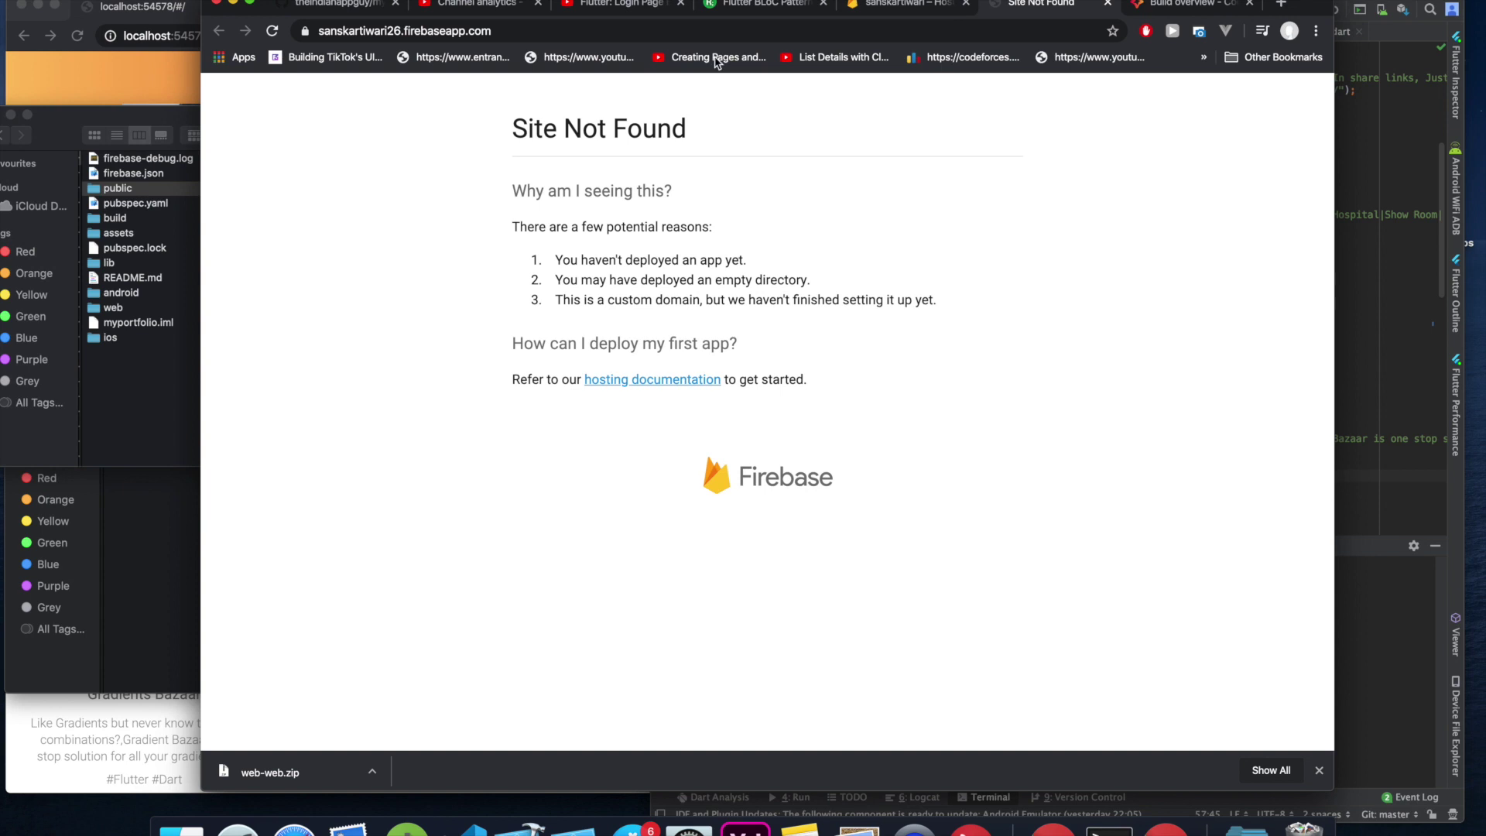
{"action": "left_click", "coordinate": [121, 114]}
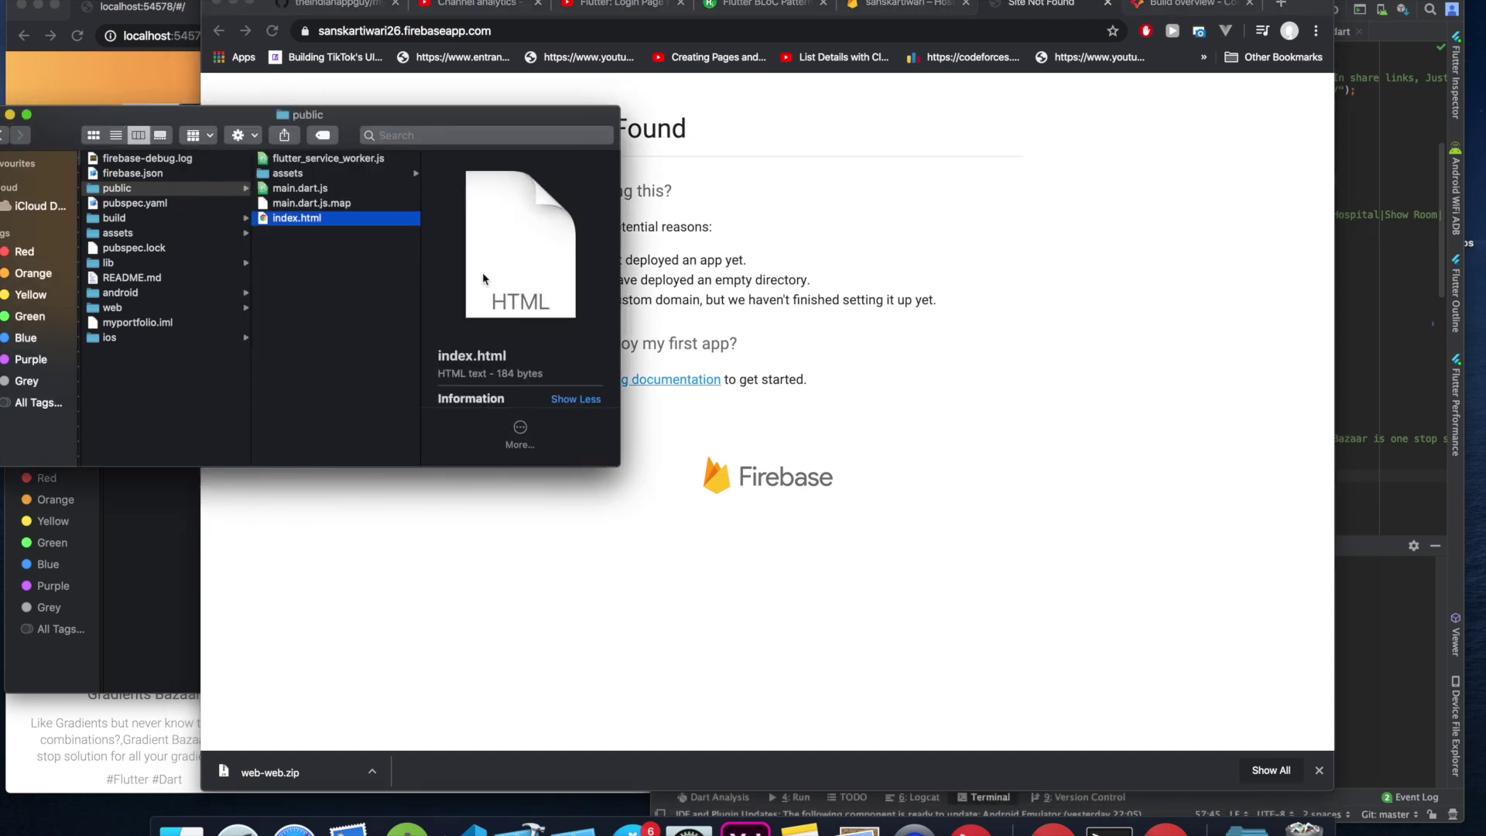
{"action": "left_click", "coordinate": [1351, 663]}
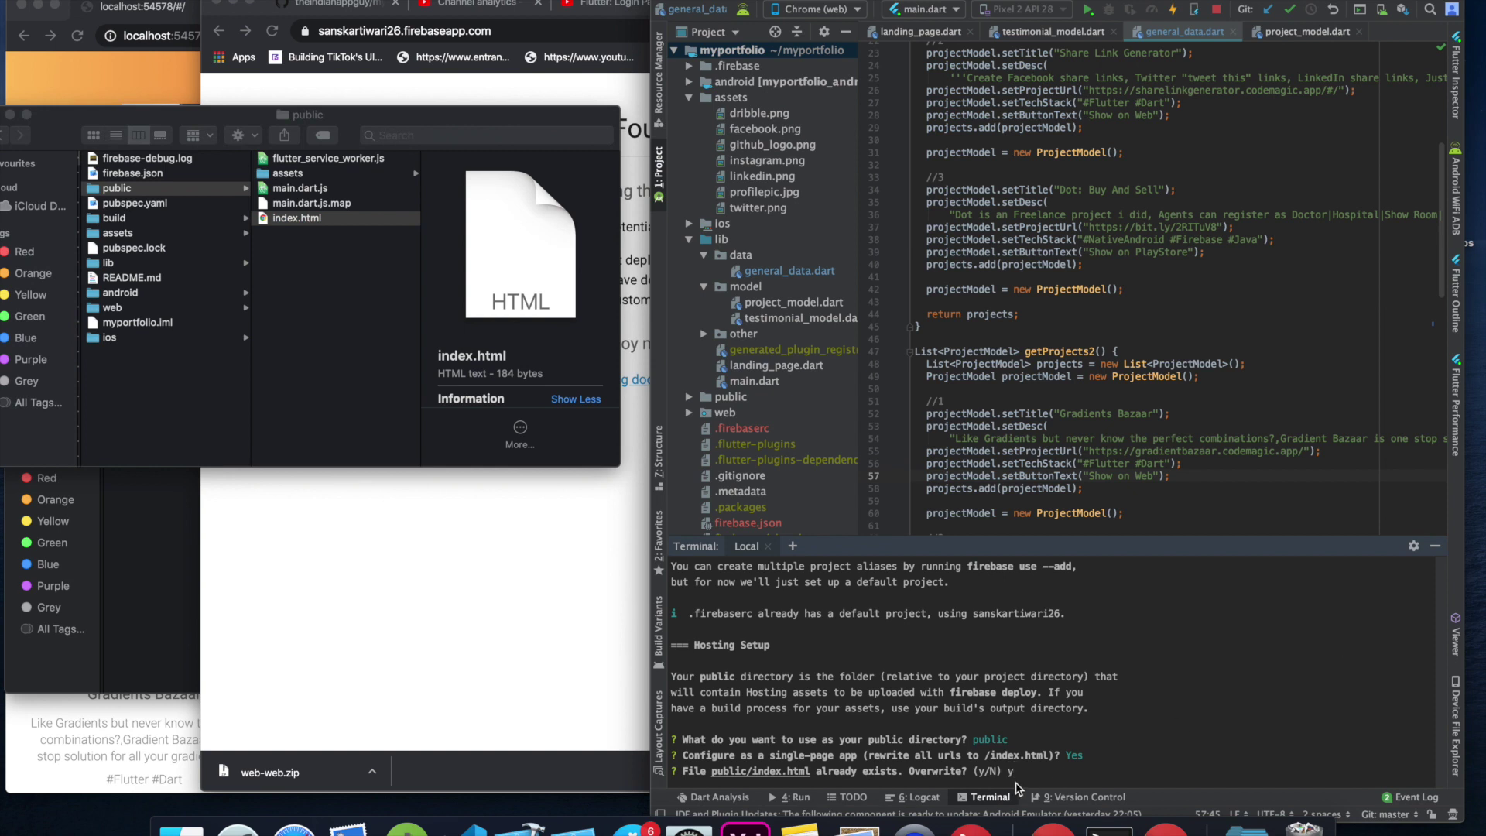
{"action": "type", "text": "y"}
{"action": "key", "text": "Return"}
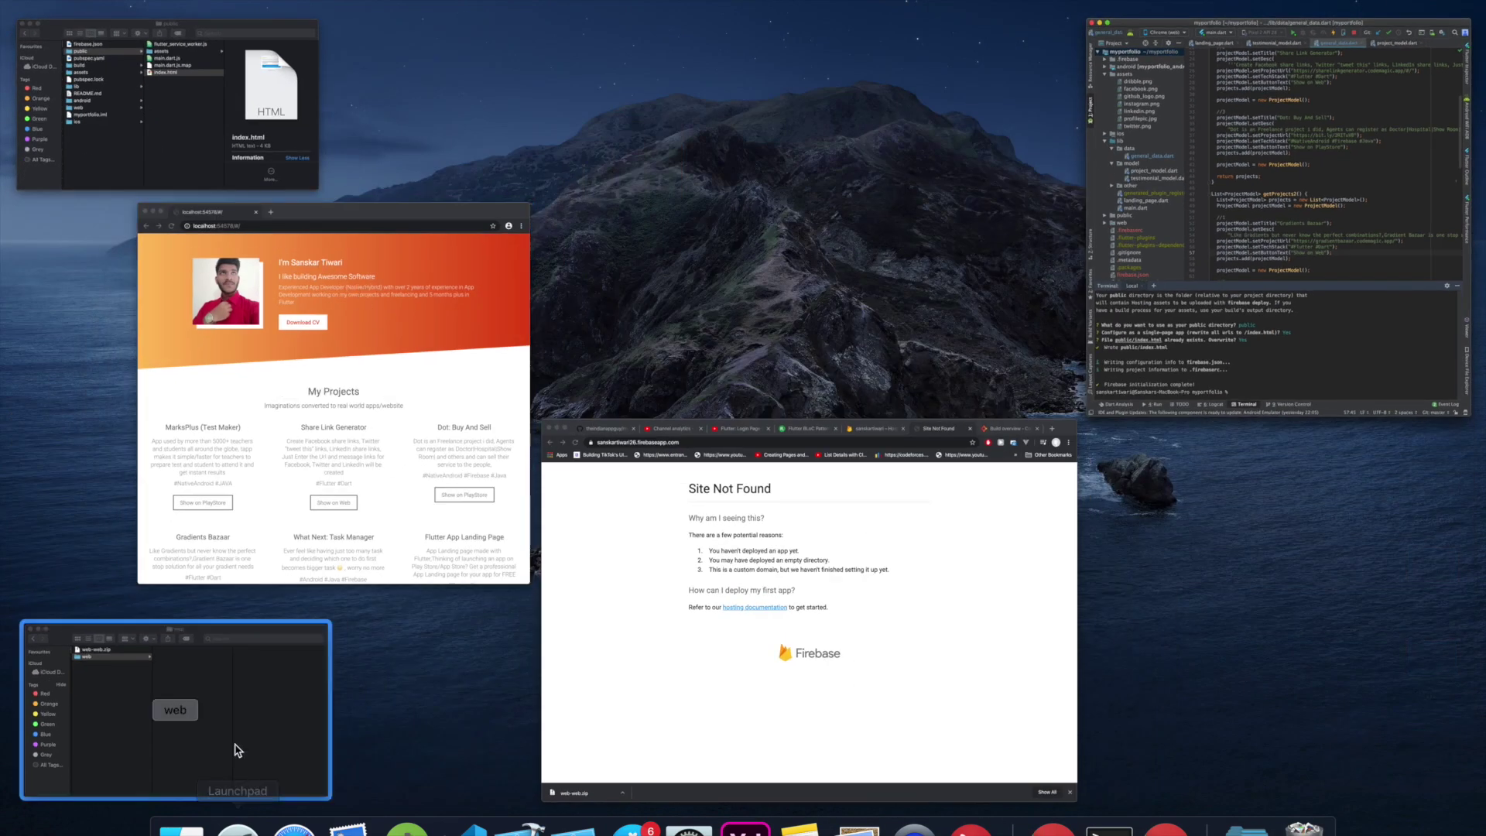
Extract web-web.zip again and move all files from the web 2 folder into myportfolio/public, replacing the existing ones.
{"action": "left_click", "coordinate": [232, 778]}
{"action": "double_click", "coordinate": [205, 385]}
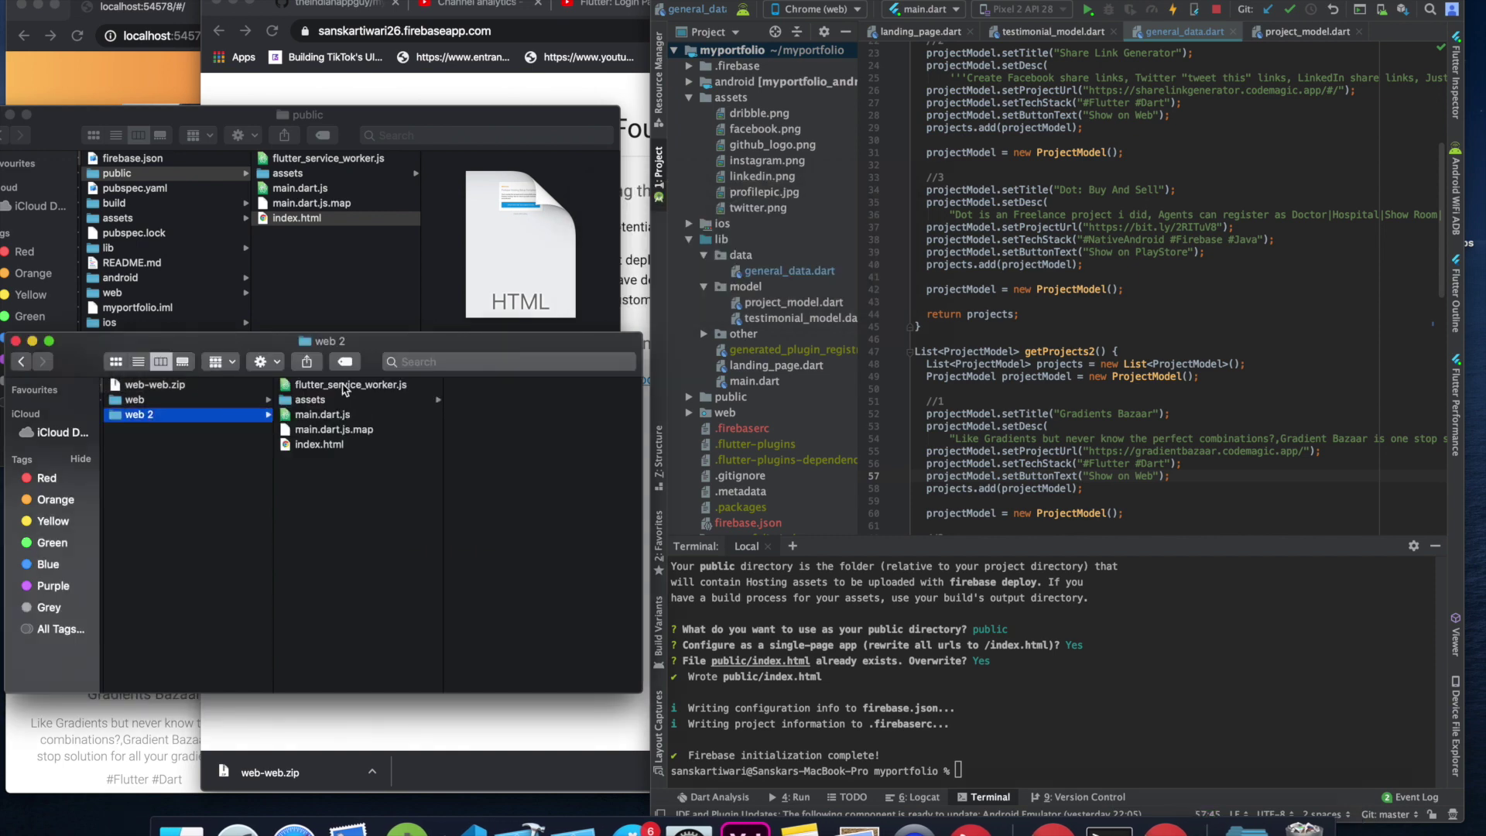
{"action": "left_click", "coordinate": [347, 385]}
{"action": "left_click", "coordinate": [323, 449], "text": "shift"}
{"action": "left_click_drag", "start_coordinate": [323, 449], "coordinate": [372, 231]}
{"action": "left_click", "coordinate": [592, 233]}
{"action": "left_click", "coordinate": [861, 233]}
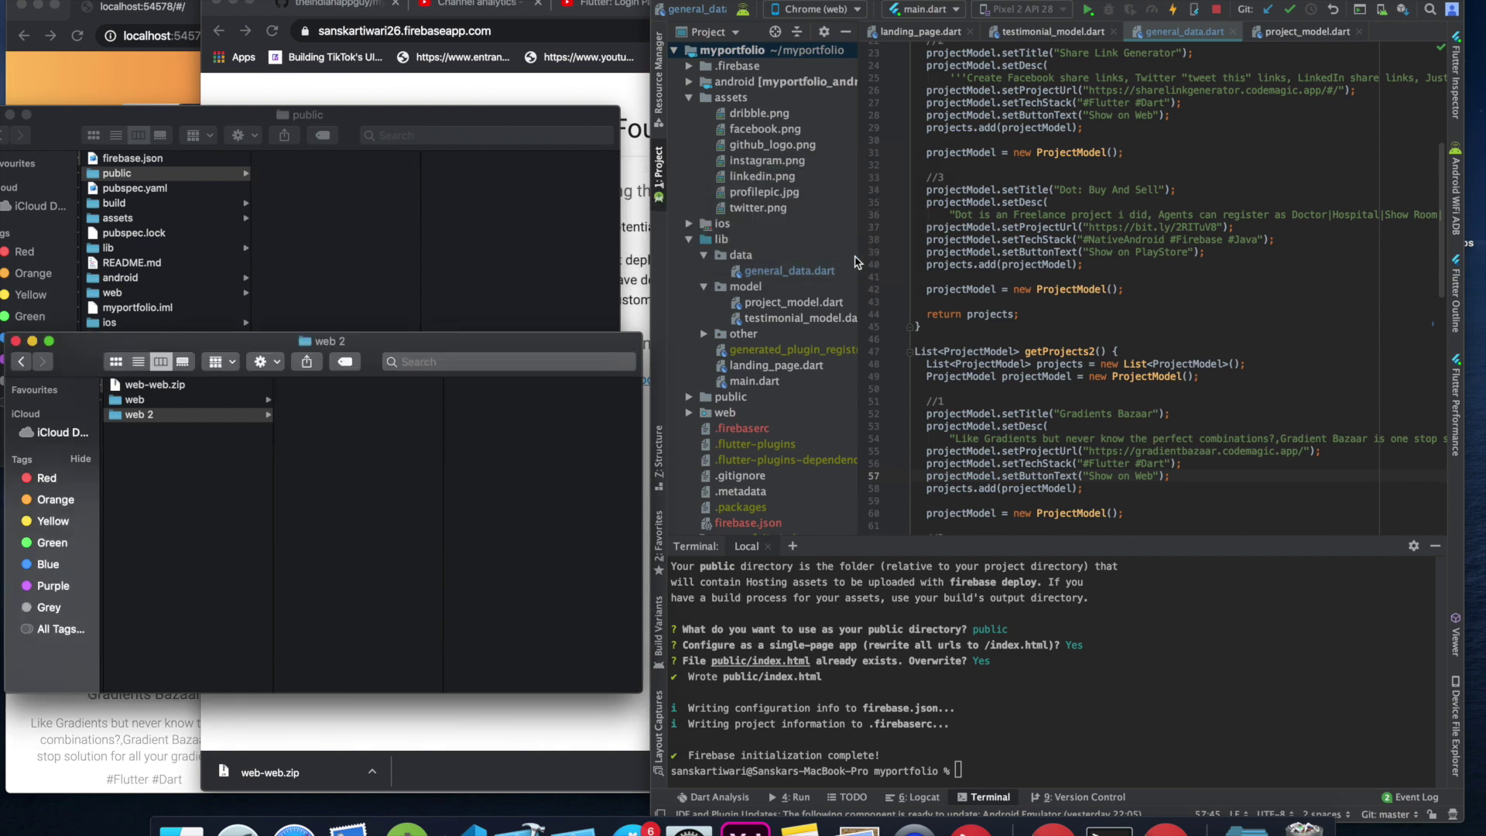
Check the files in the public folder, previewing them from index.html up to flutter_service_worker.js.
{"action": "left_click", "coordinate": [331, 262]}
{"action": "left_click", "coordinate": [312, 220]}
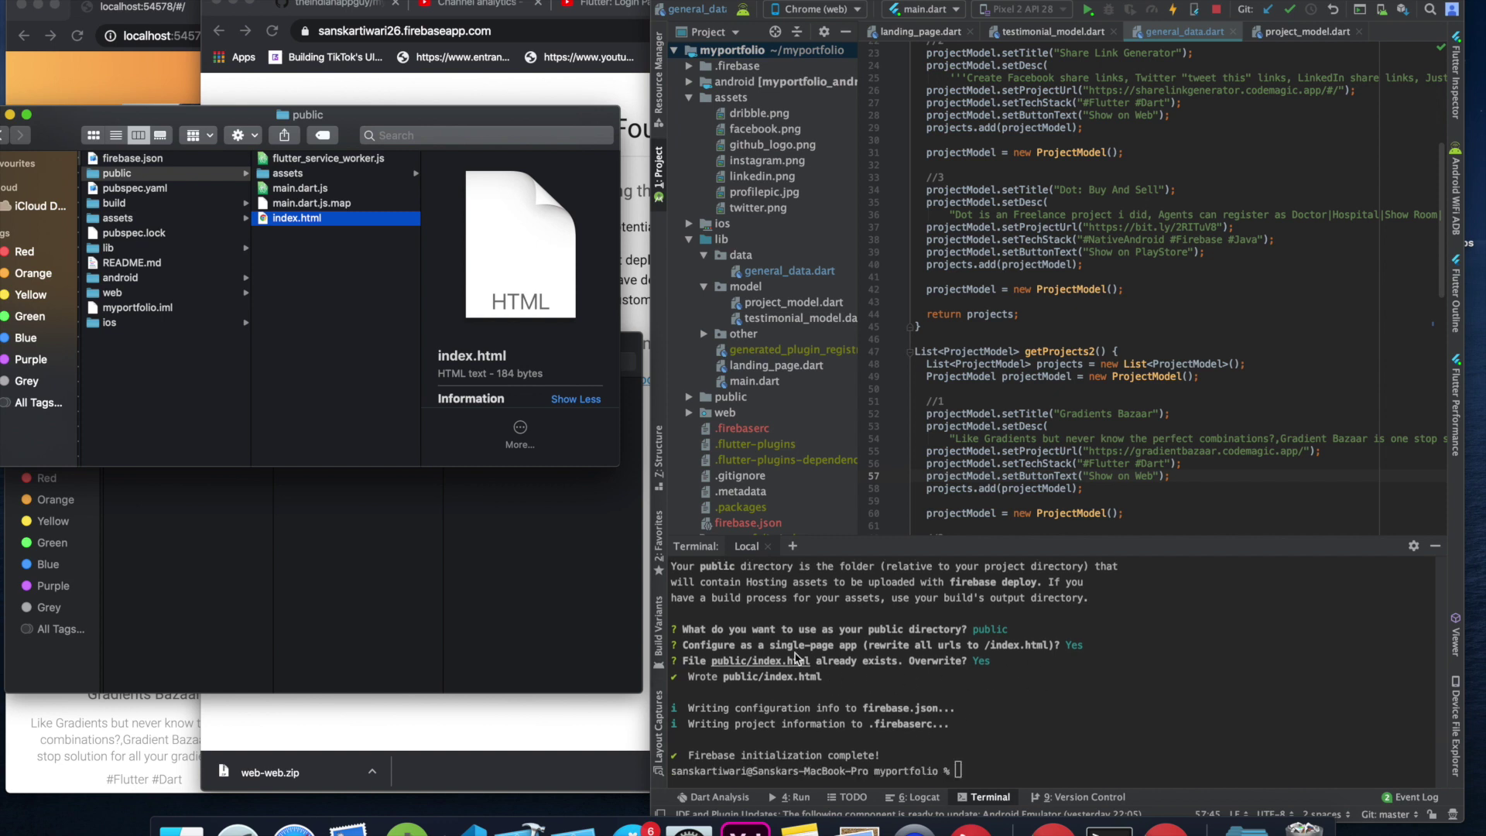
{"action": "key", "text": "Up"}
{"action": "key", "text": "Up"}
{"action": "key", "text": "Up"}
{"action": "key", "text": "Up"}
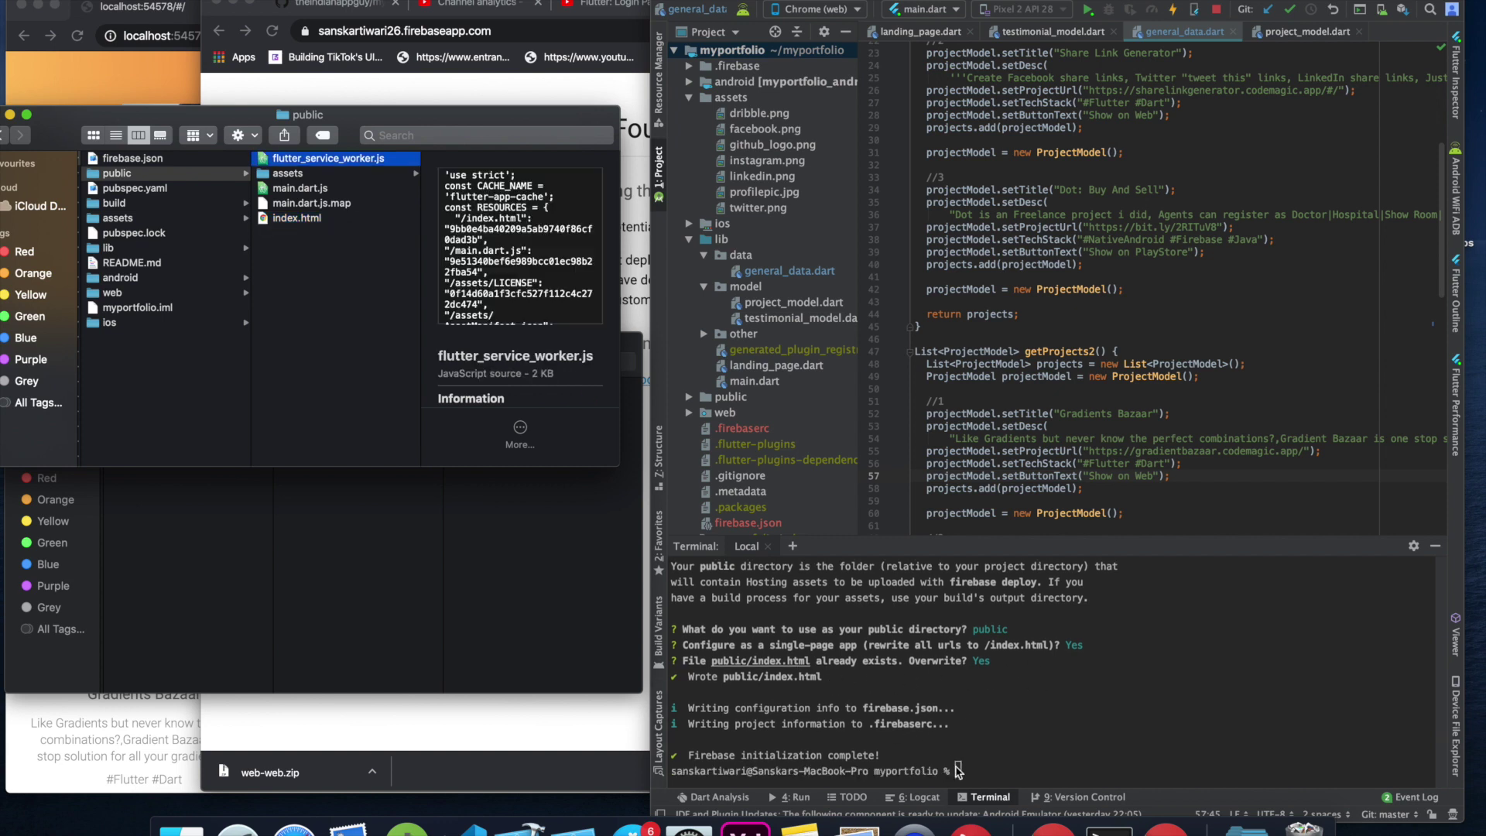
Enter the command firebase deploy in the project terminal without running it.
{"action": "left_click", "coordinate": [958, 771]}
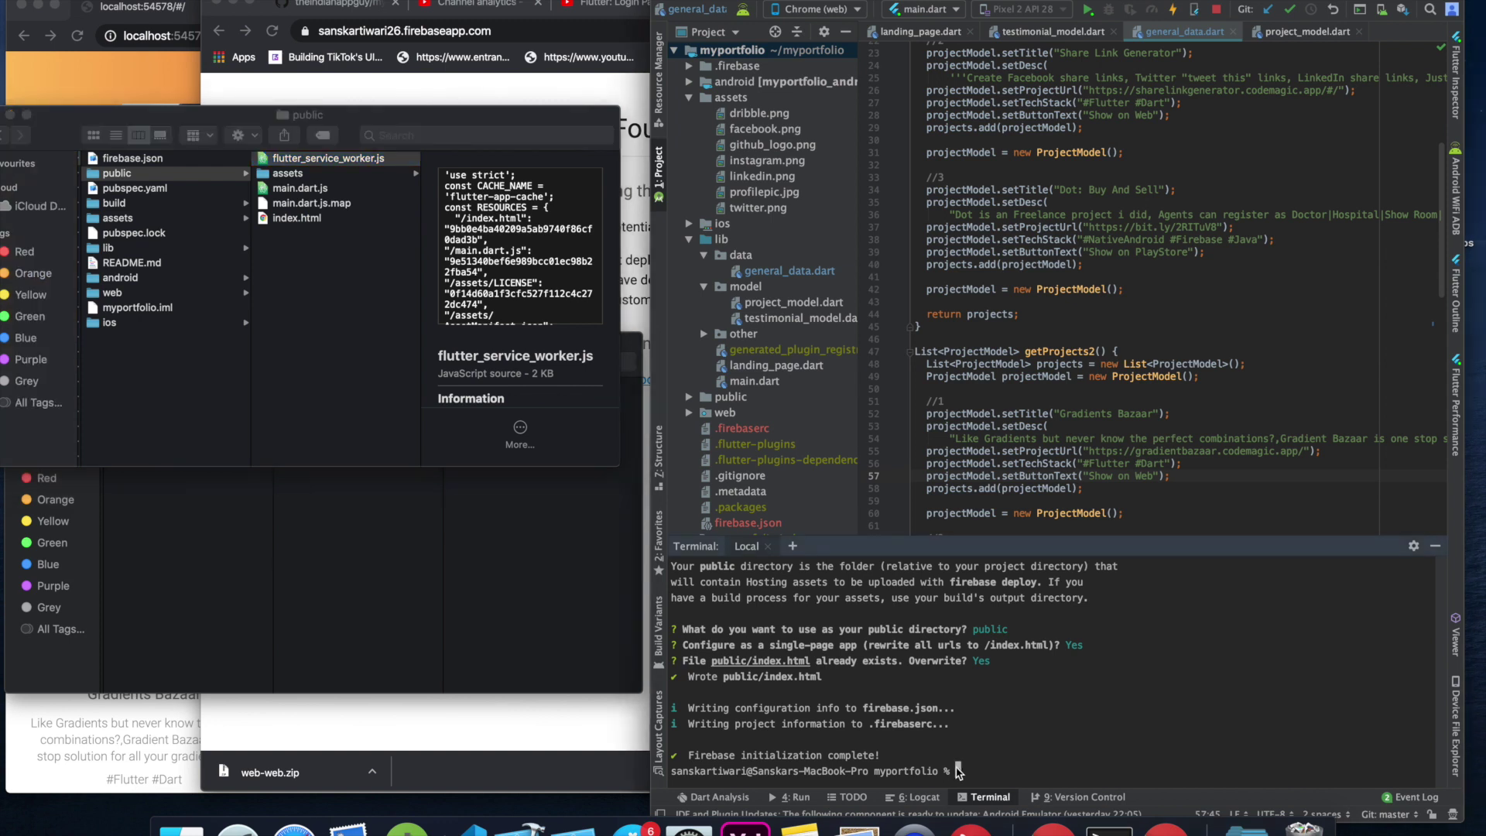
{"action": "type", "text": "firebase deploy"}
Switch to the Firebase console in Chrome and review the Hosting dashboard's domains, release history and multiple-site option.
{"action": "key", "text": "ctrl+Up"}
{"action": "left_click", "coordinate": [673, 499]}
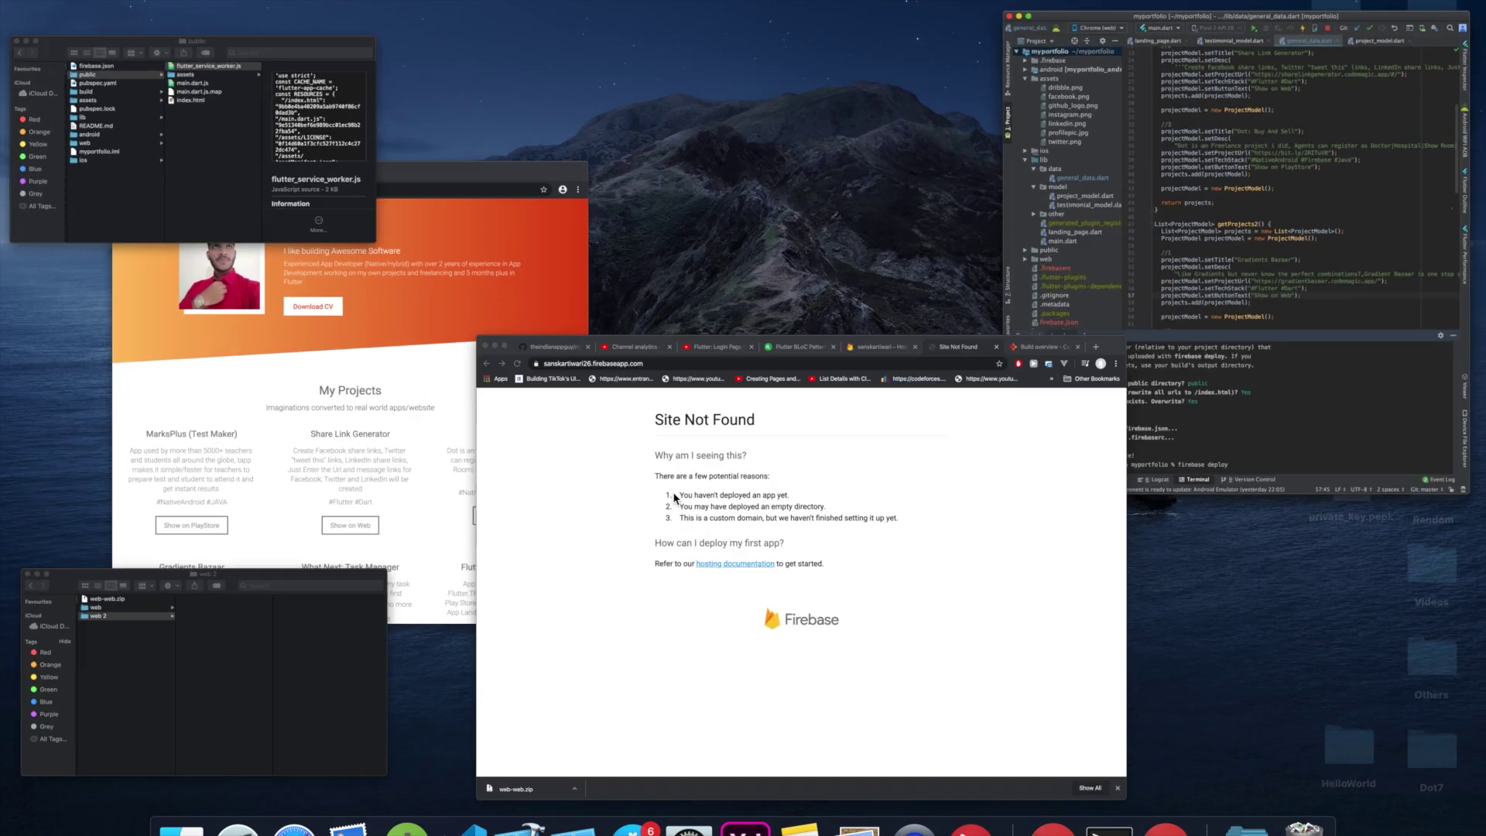
{"action": "left_click", "coordinate": [913, 7]}
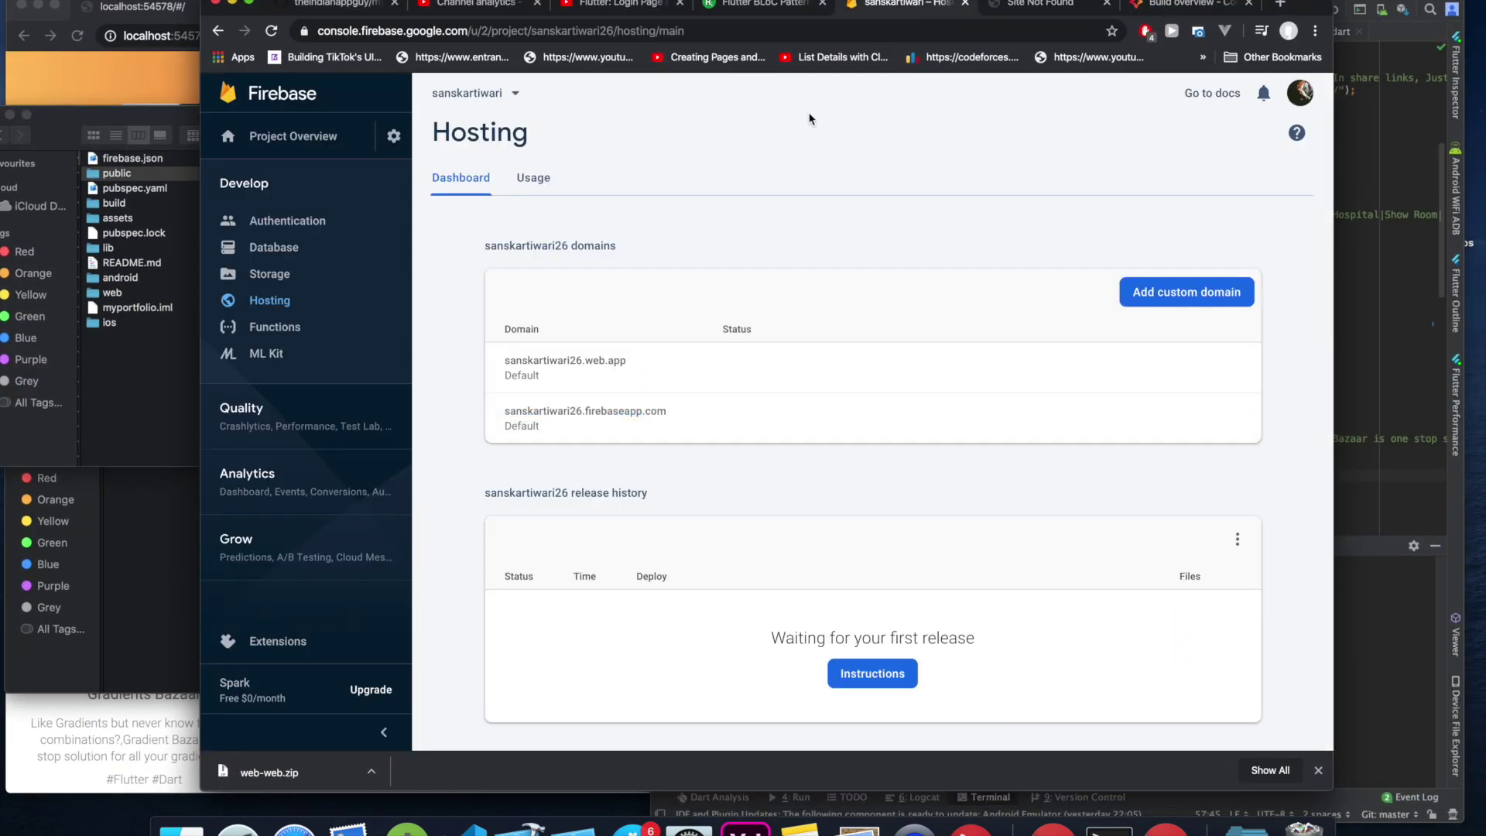
{"action": "scroll", "coordinate": [642, 386], "scroll_direction": "down", "scroll_amount": 4}
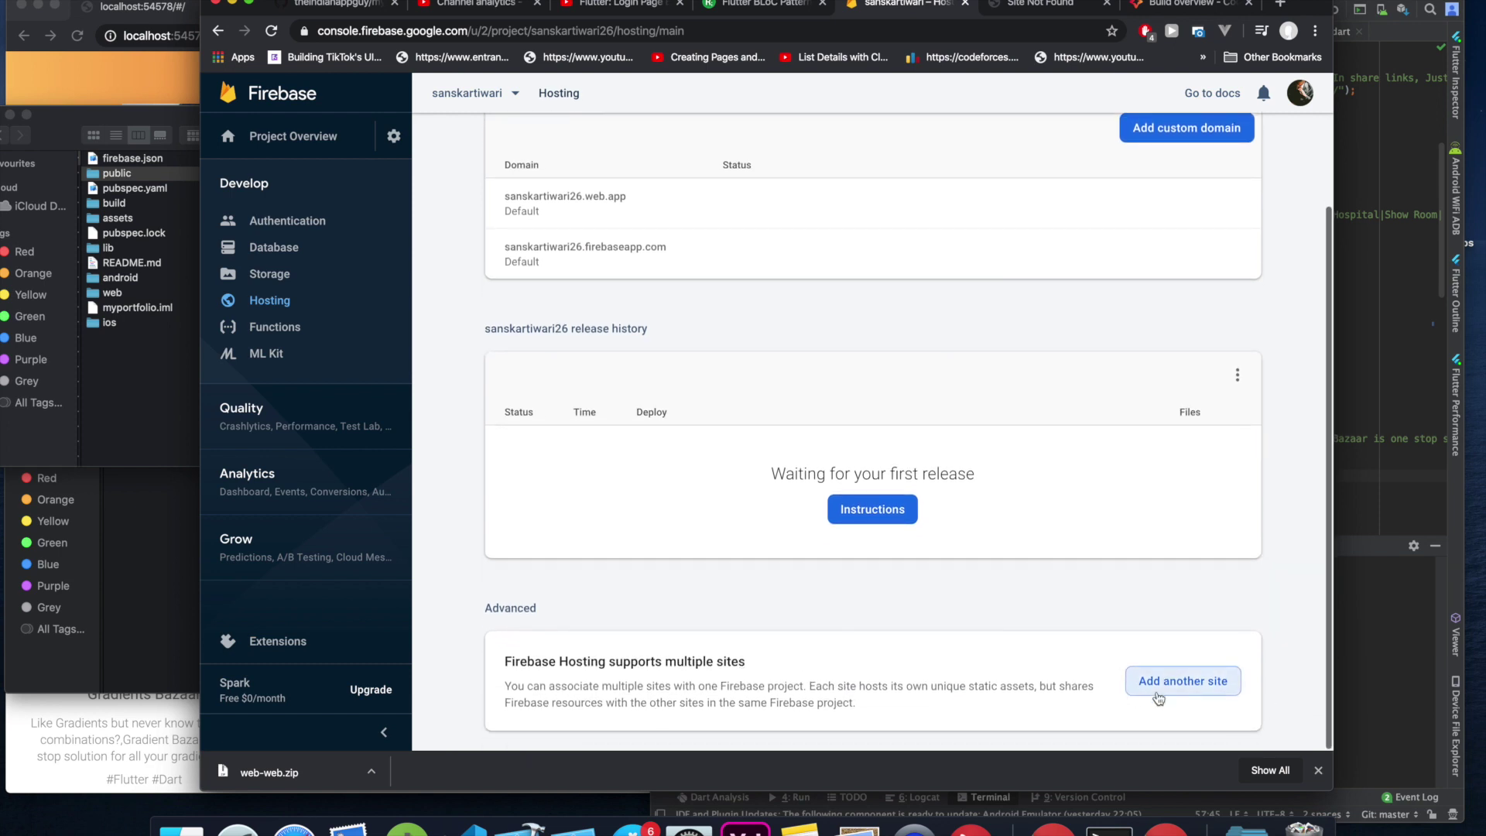
{"action": "scroll", "coordinate": [911, 597], "scroll_direction": "up", "scroll_amount": 2}
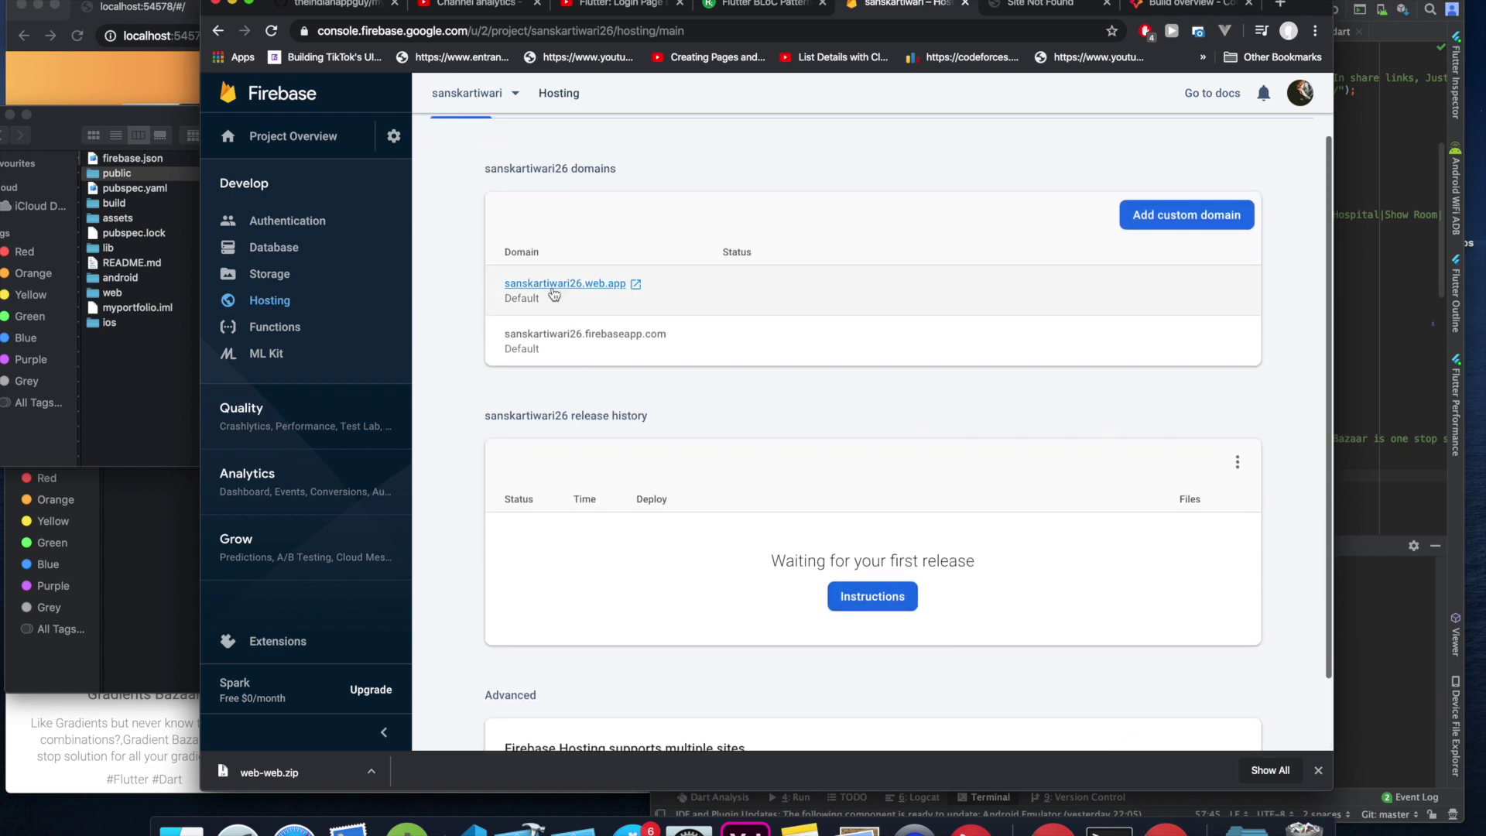
{"action": "scroll", "coordinate": [553, 284], "scroll_direction": "up", "scroll_amount": 2}
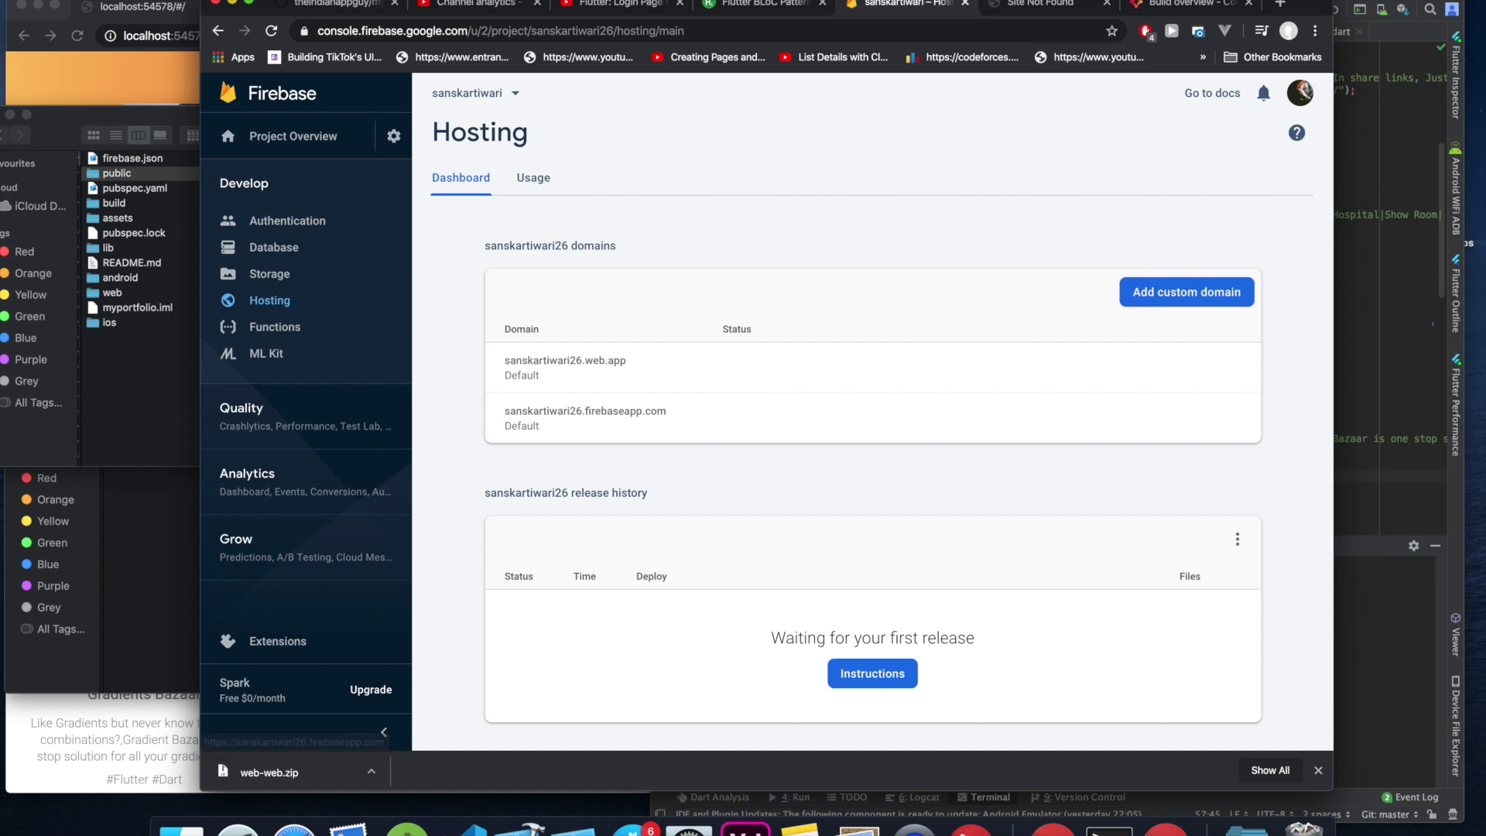
Move the browser window aside to reach the Android Studio terminal and run the prepared firebase deploy command.
{"action": "left_click_drag", "start_coordinate": [1308, 8], "coordinate": [1147, 8]}
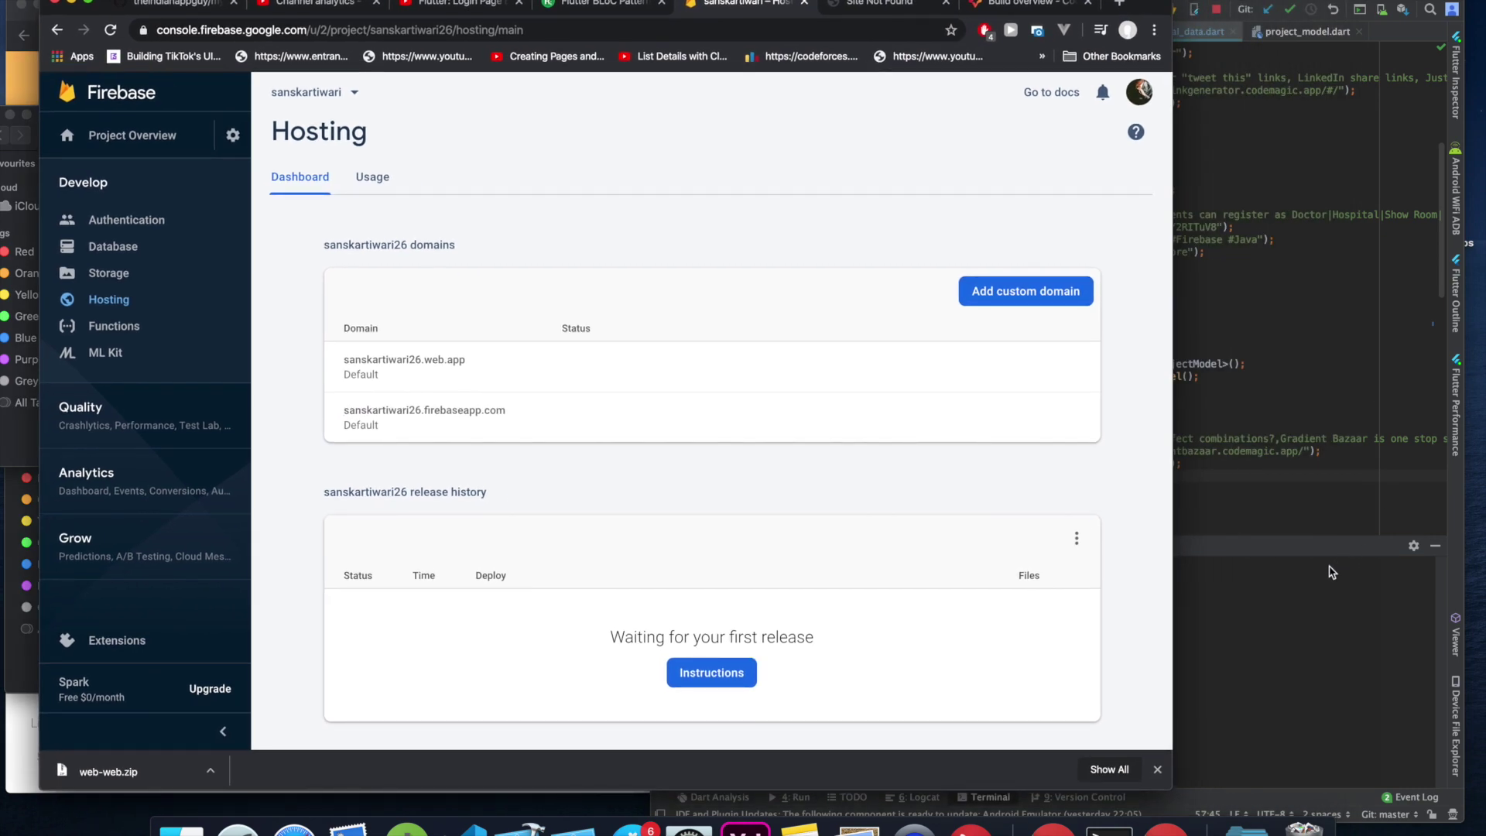
{"action": "left_click", "coordinate": [1334, 572]}
{"action": "key", "text": "Return"}
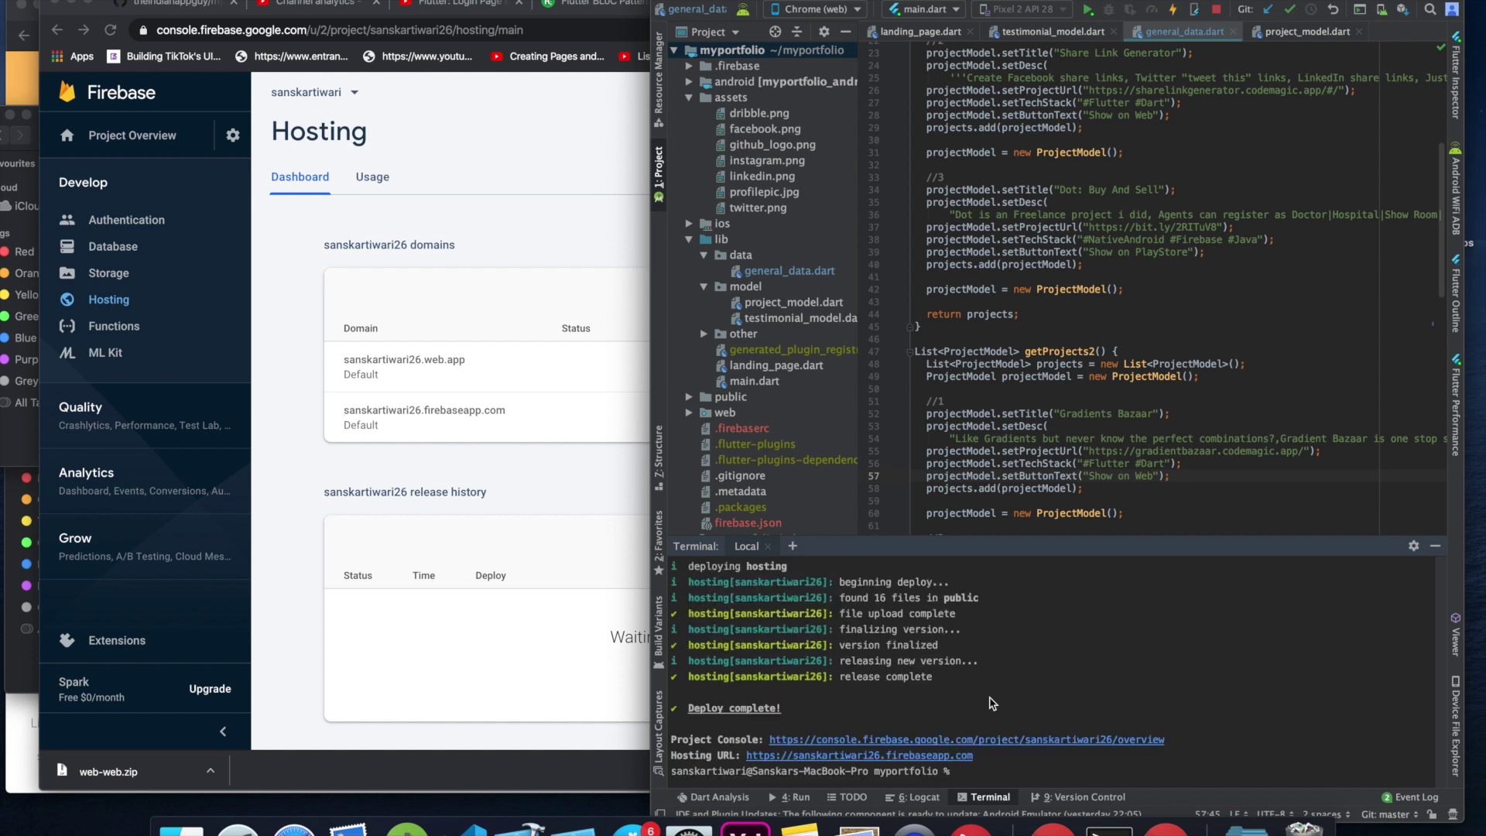
Open the Hosting URL from the deploy output and look through the published portfolio page, ending back at its header.
{"action": "left_click", "coordinate": [903, 756]}
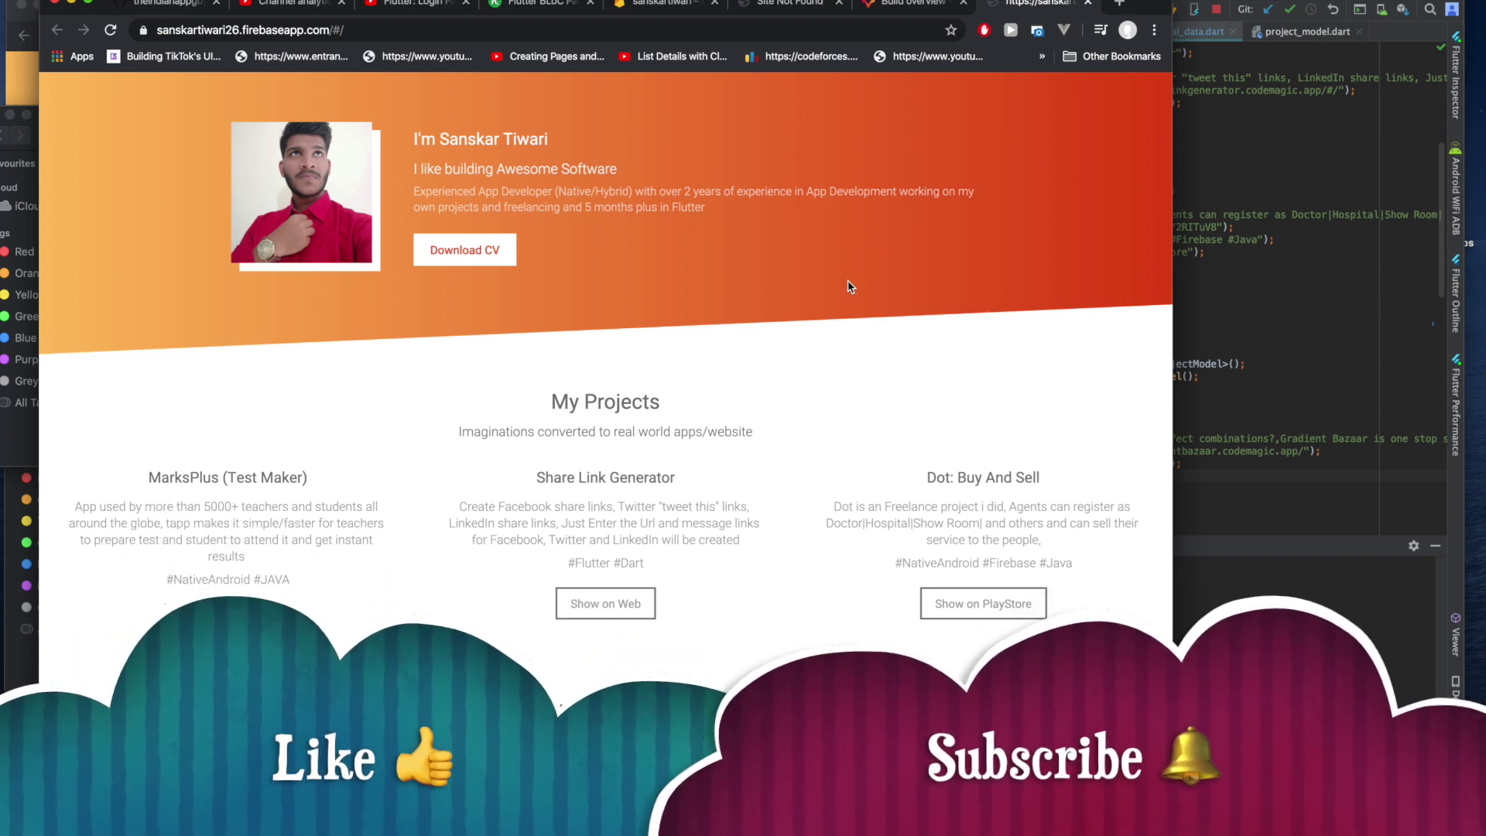
{"action": "scroll", "coordinate": [847, 287], "scroll_direction": "down", "scroll_amount": 15}
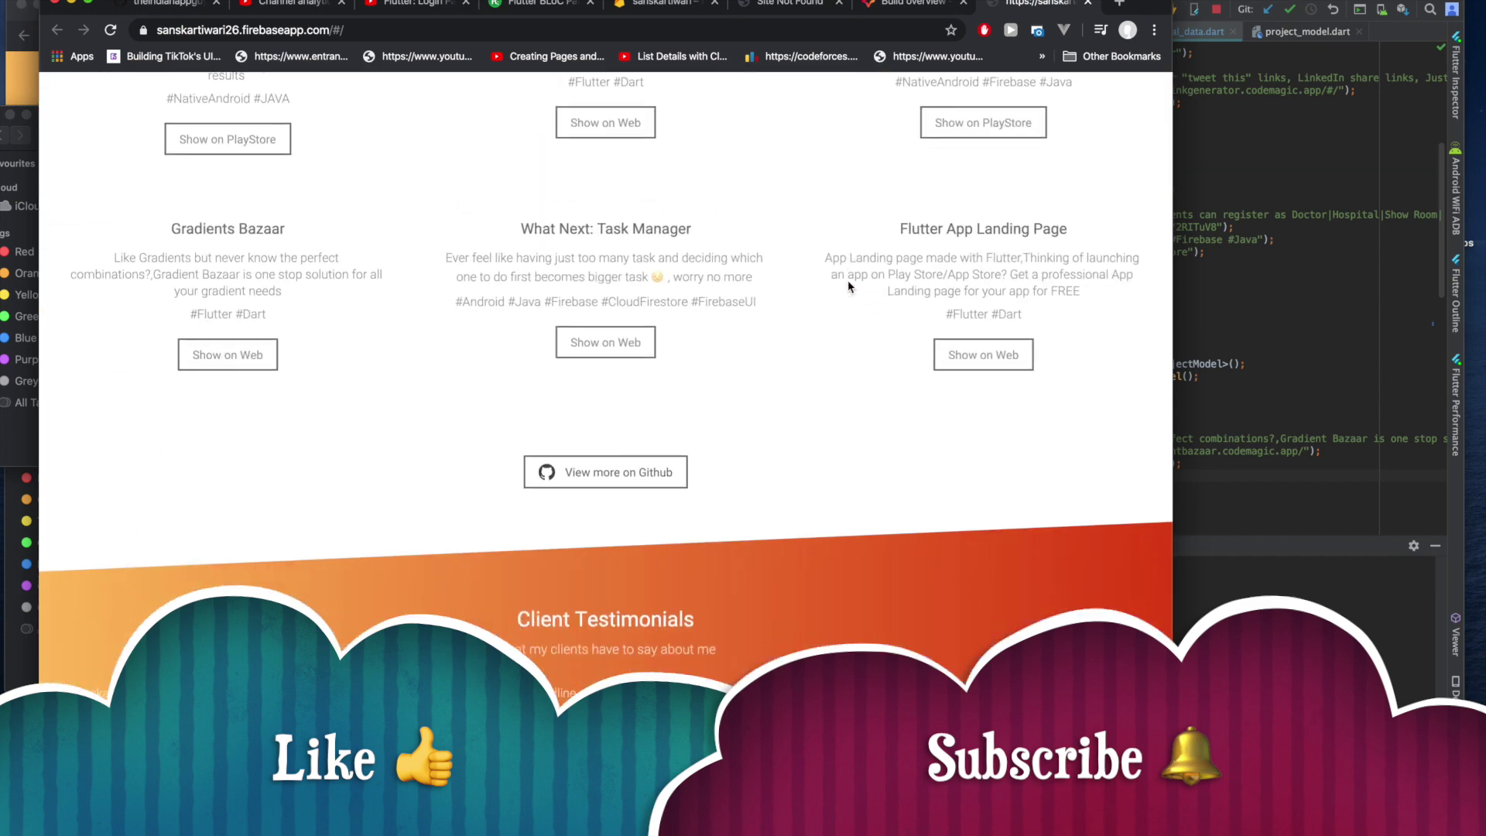
{"action": "scroll", "coordinate": [847, 287], "scroll_direction": "up", "scroll_amount": 15}
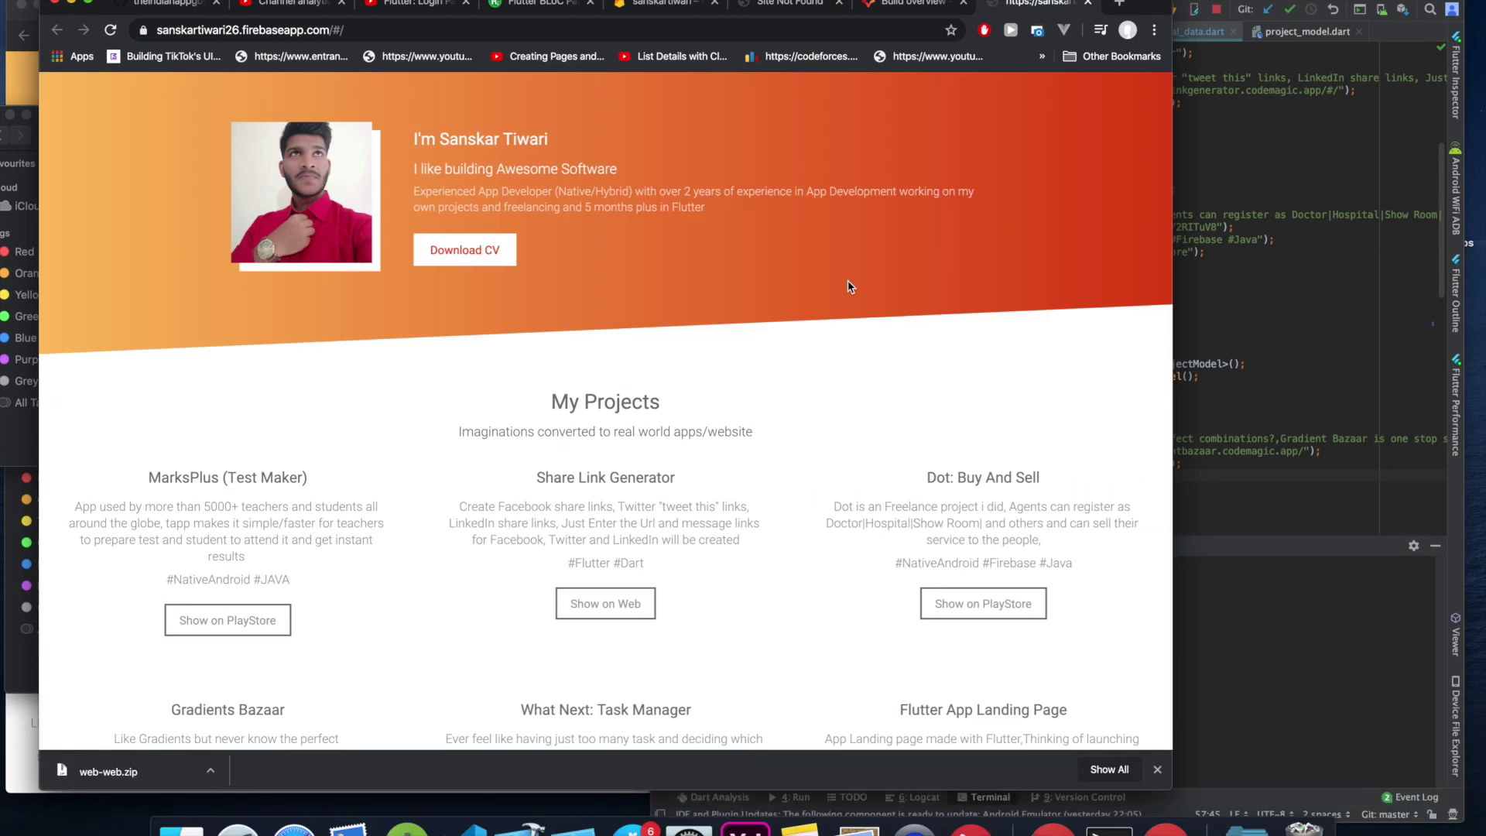